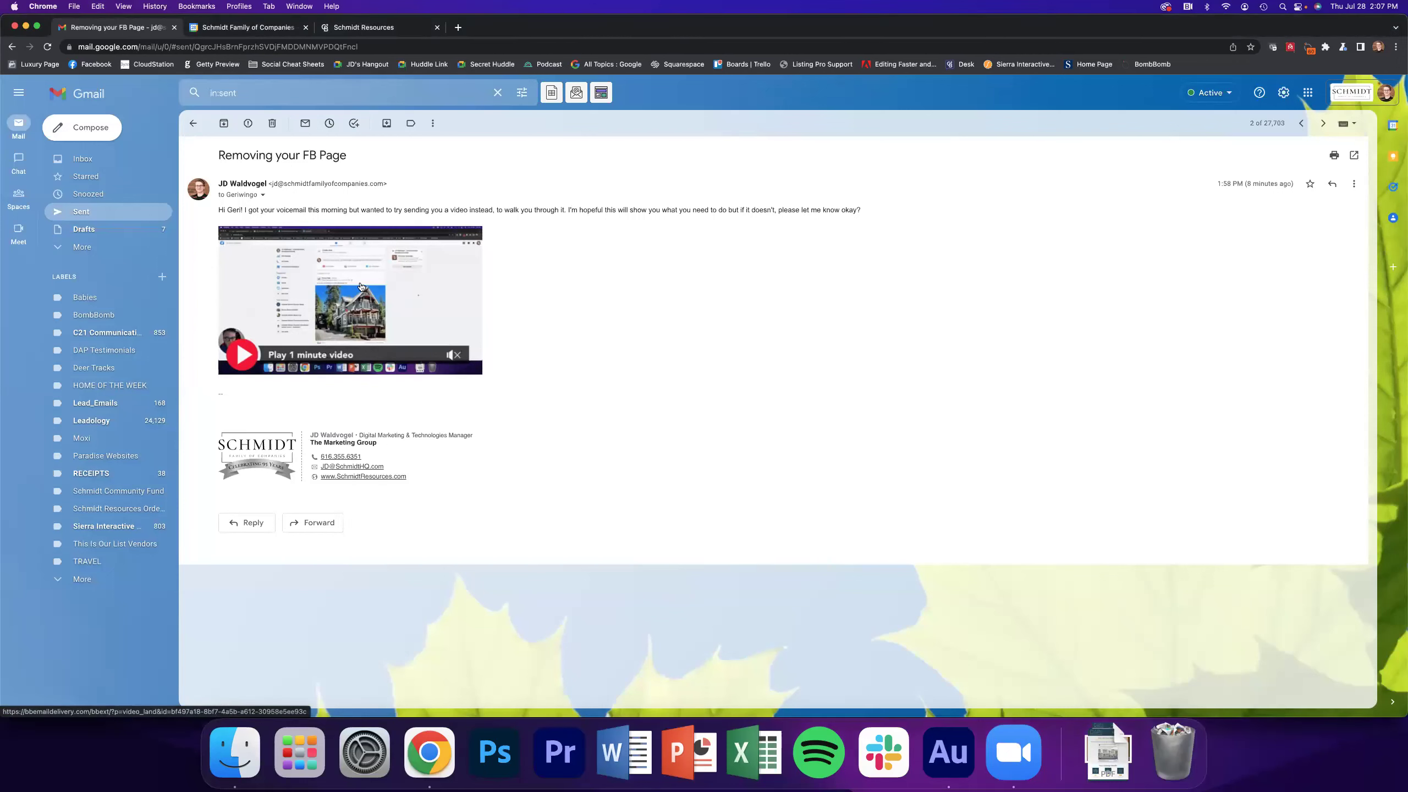
Play the emailed BombBomb video muted, pause at 0:03, close its page, then view the survey graphic
{"action": "left_click", "coordinate": [358, 285]}
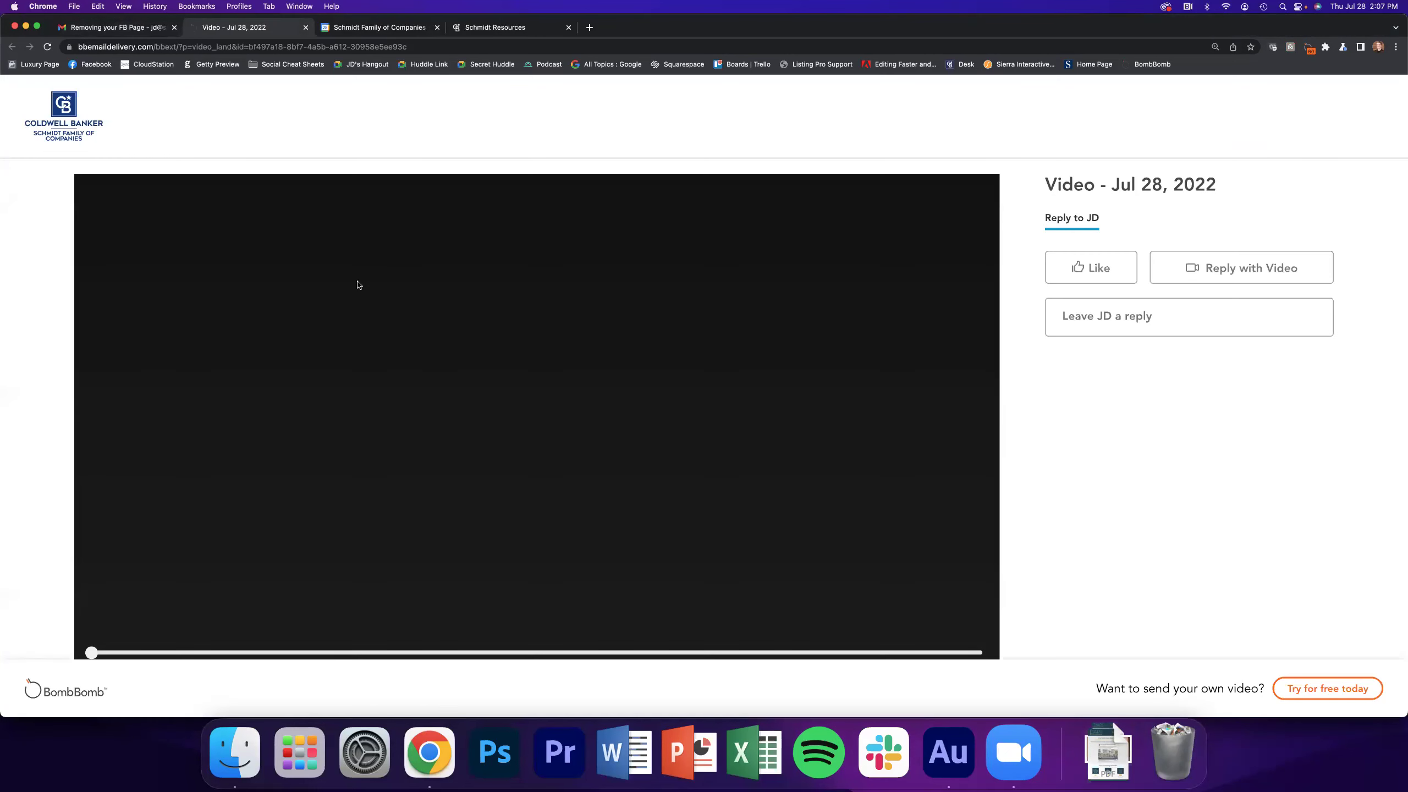
{"action": "left_click", "coordinate": [320, 312]}
{"action": "scroll", "coordinate": [319, 312], "scroll_direction": "down", "scroll_amount": 1}
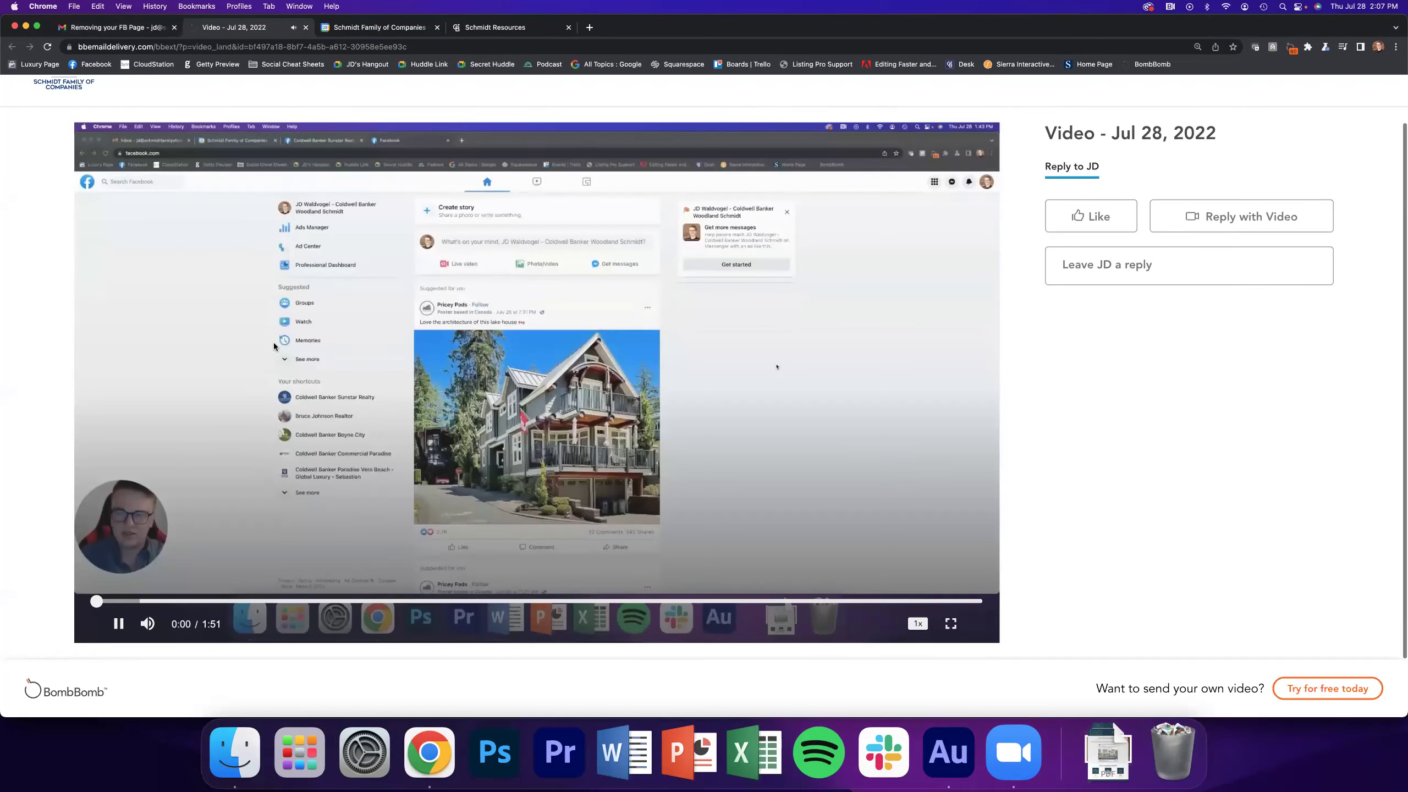
{"action": "left_click", "coordinate": [154, 624]}
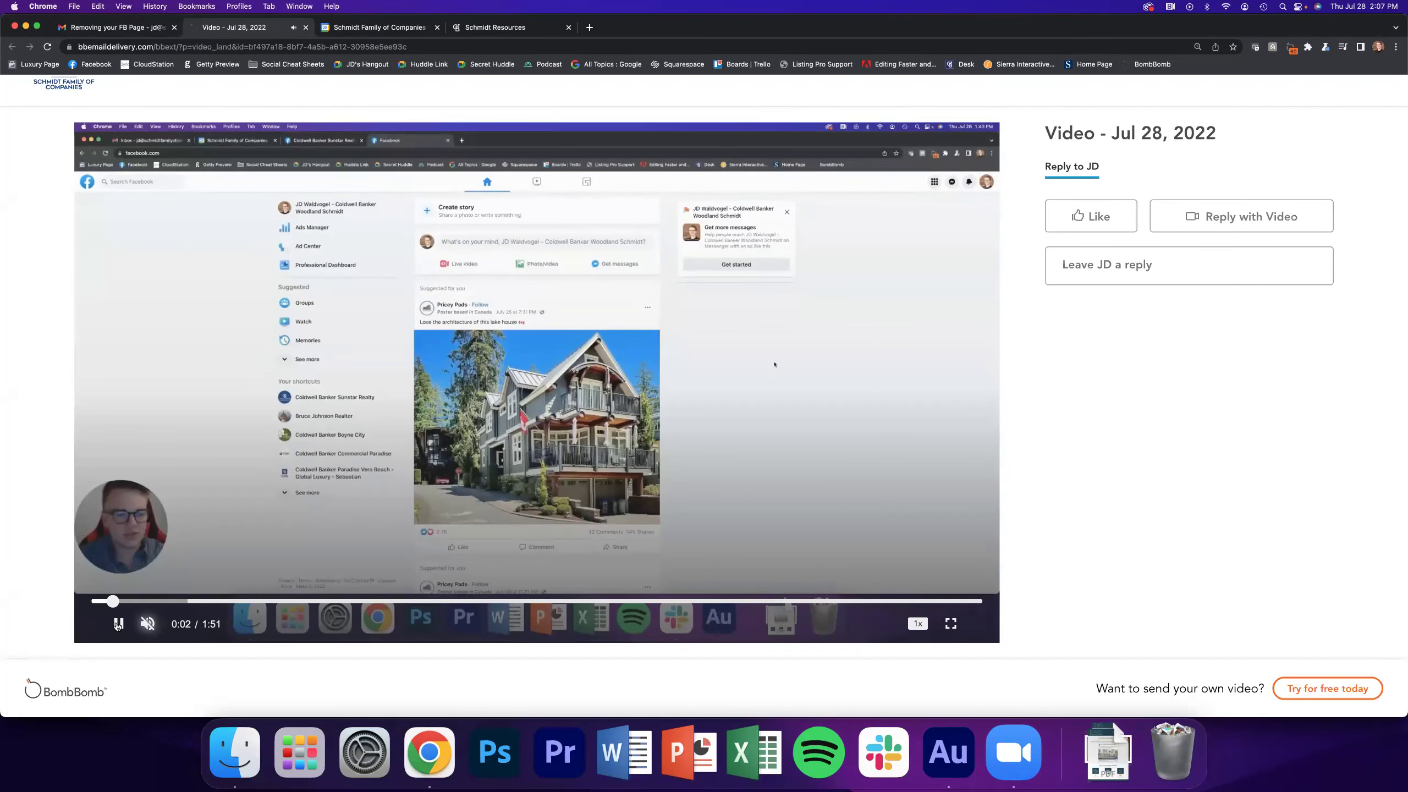
{"action": "left_click", "coordinate": [131, 618]}
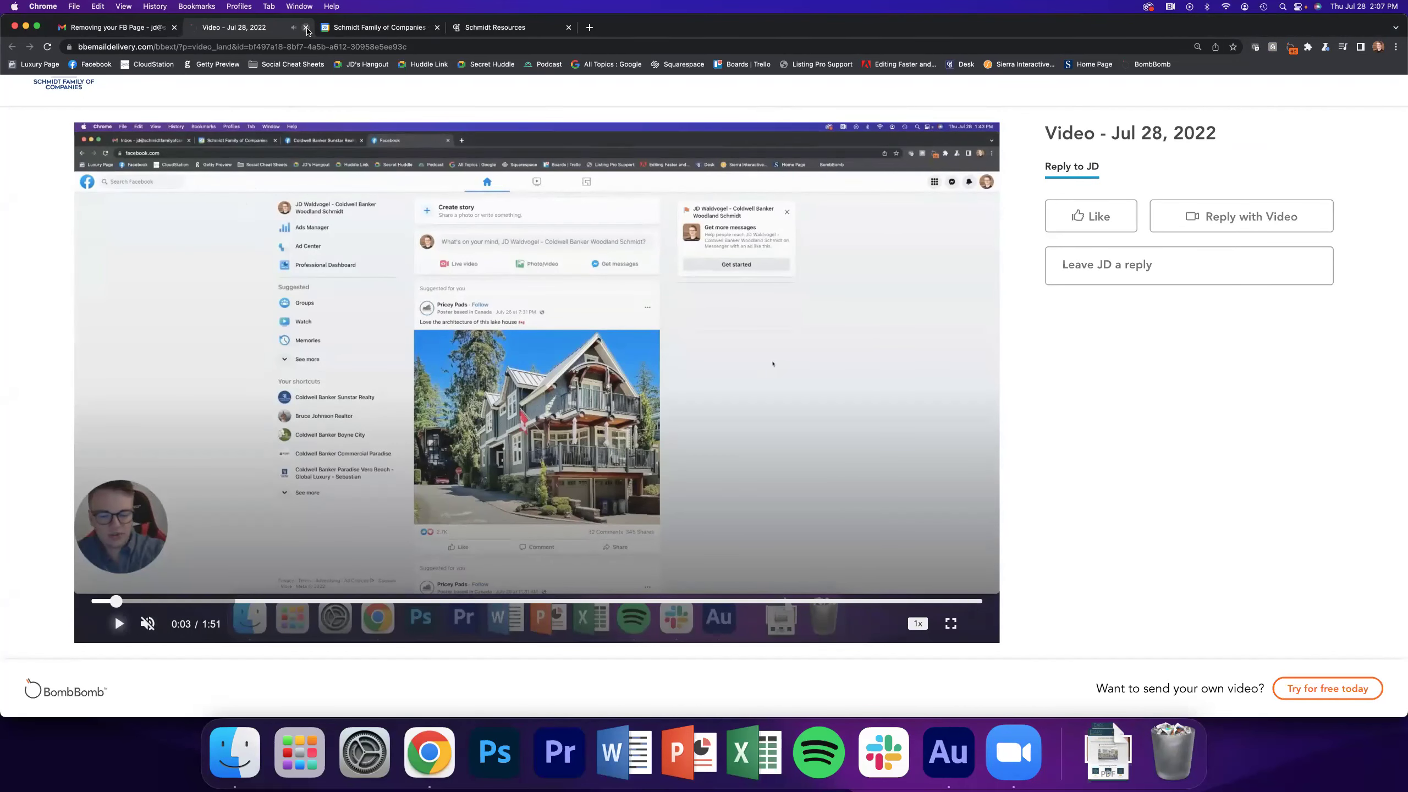
{"action": "key", "text": "super+w"}
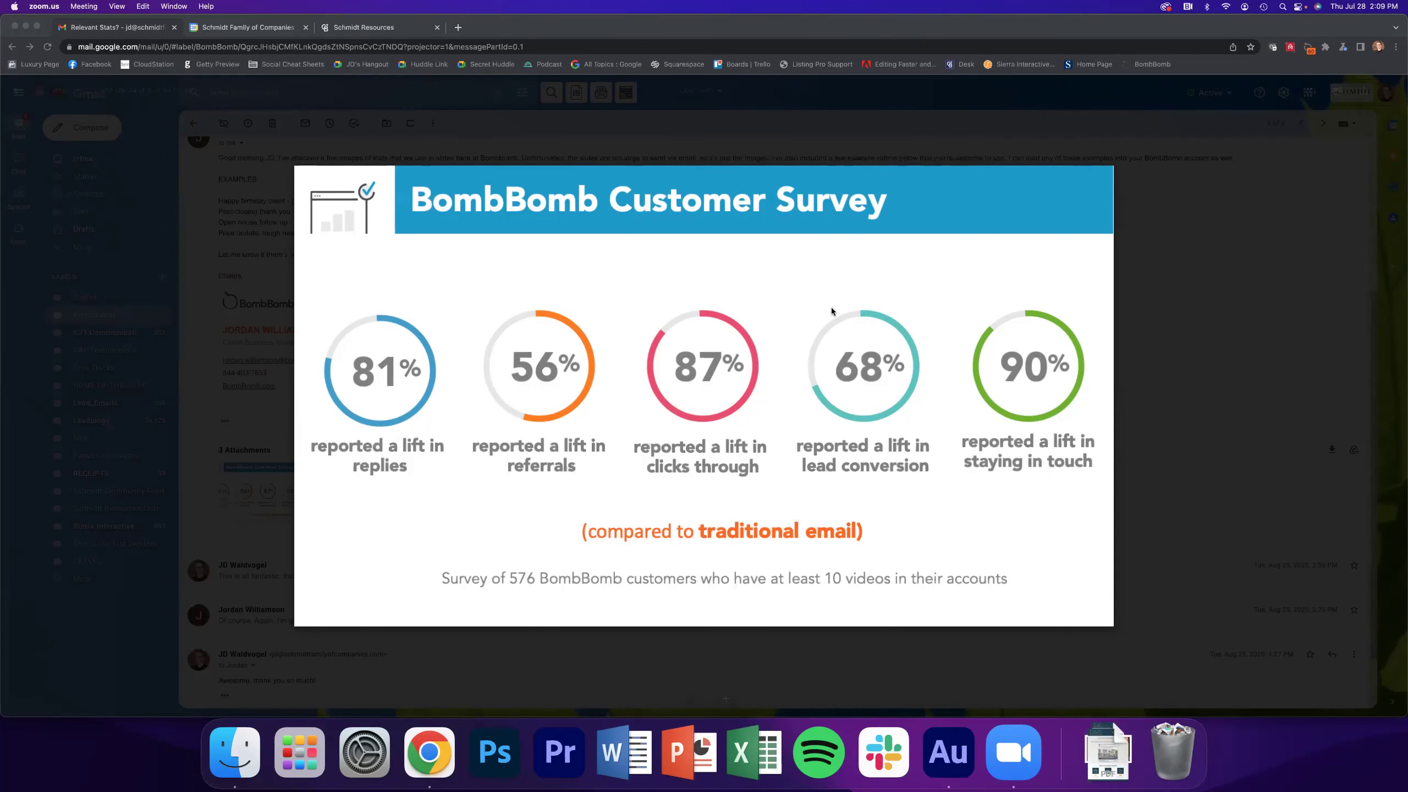
{"action": "mouse_move", "coordinate": [829, 308]}
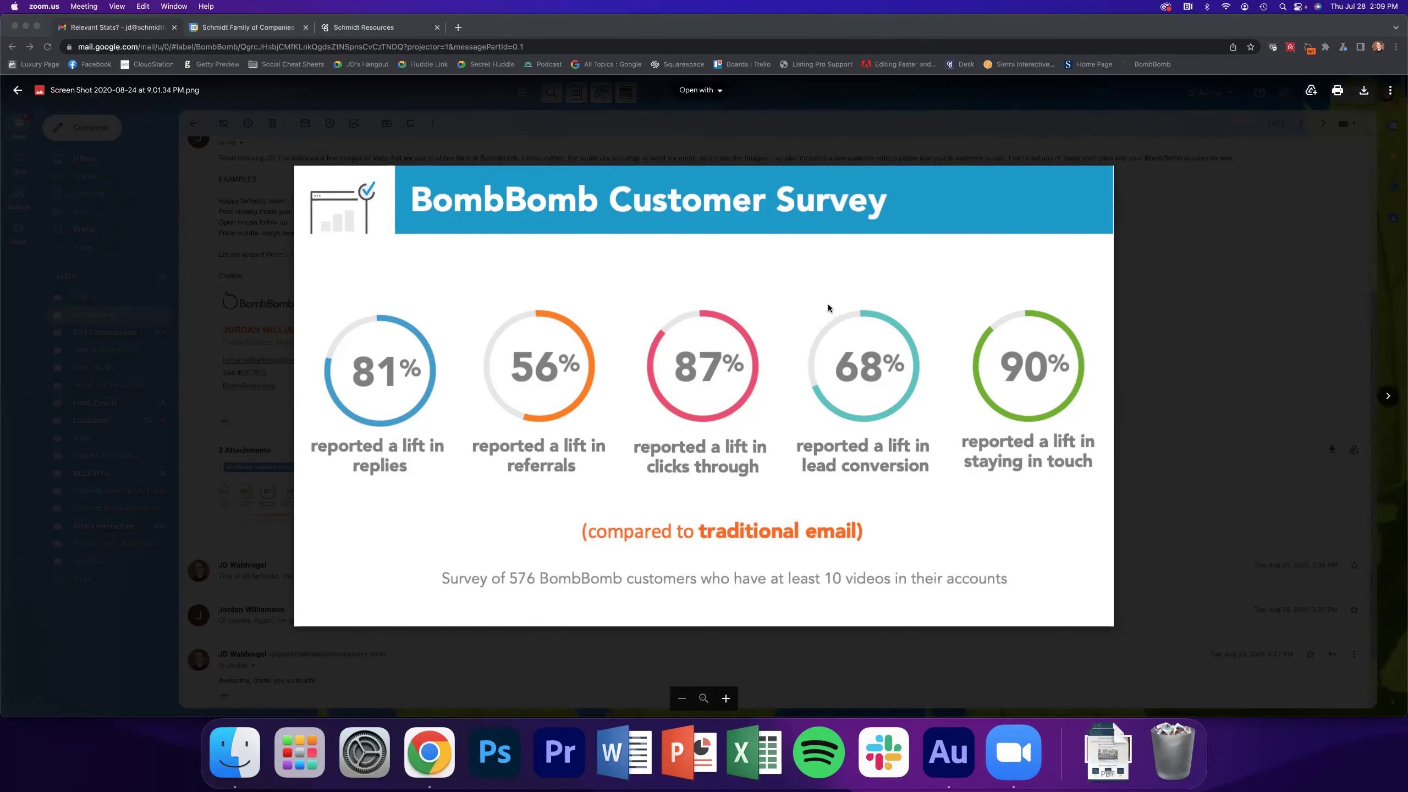
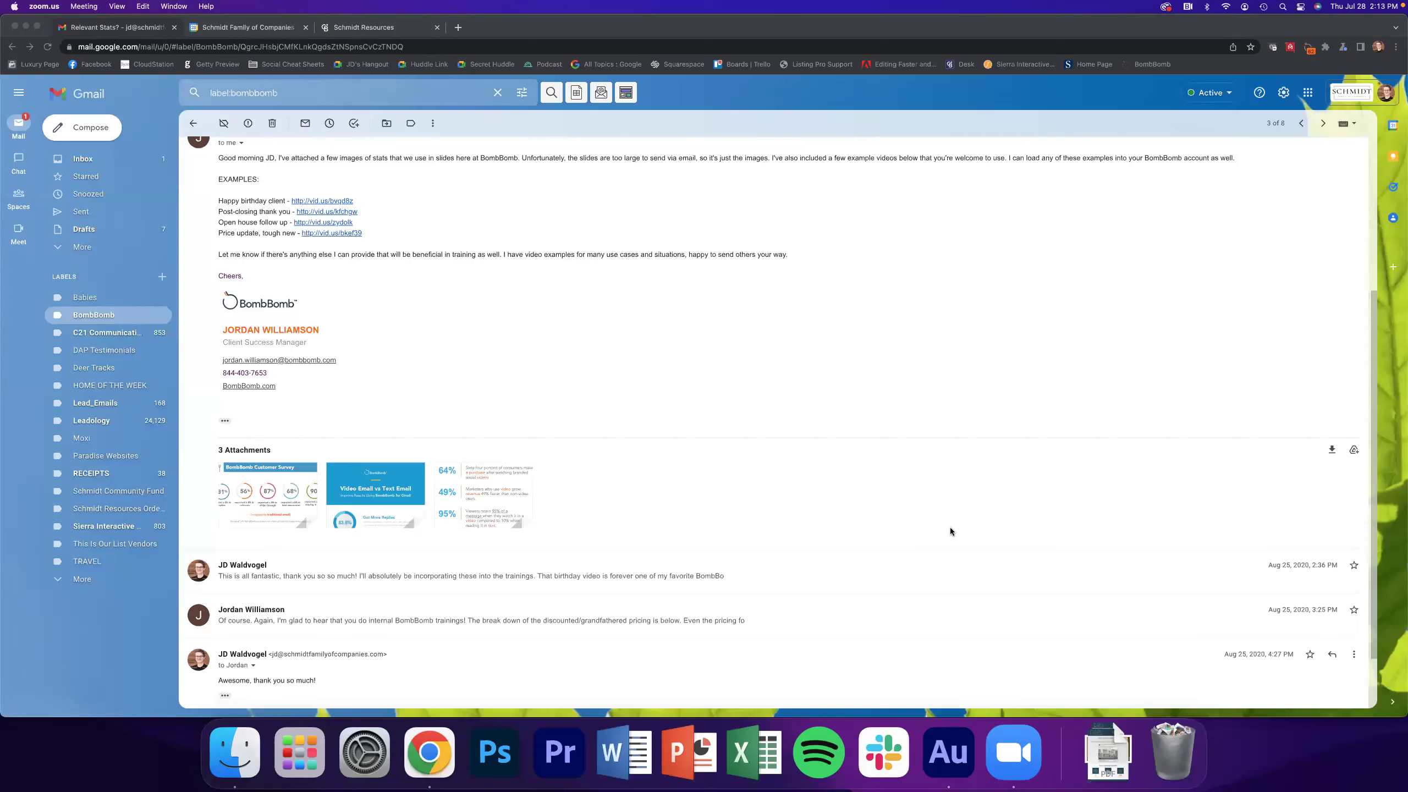
Switch from the Gmail thread to the Schmidt Resources website
{"action": "left_click", "coordinate": [730, 424]}
{"action": "left_click_drag", "start_coordinate": [420, 32], "coordinate": [422, 108]}
{"action": "key", "text": "super+3"}
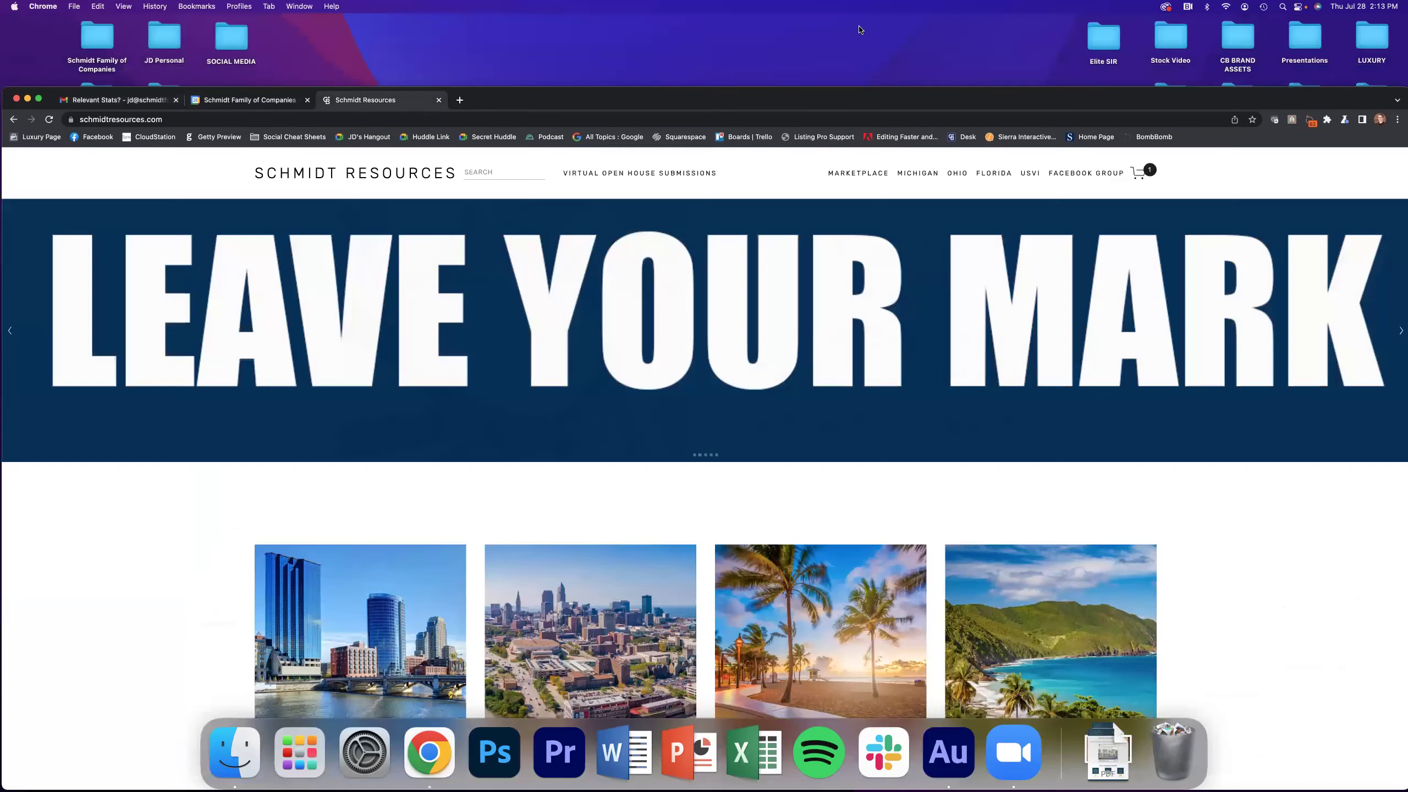
{"action": "left_click_drag", "start_coordinate": [858, 103], "coordinate": [859, 27]}
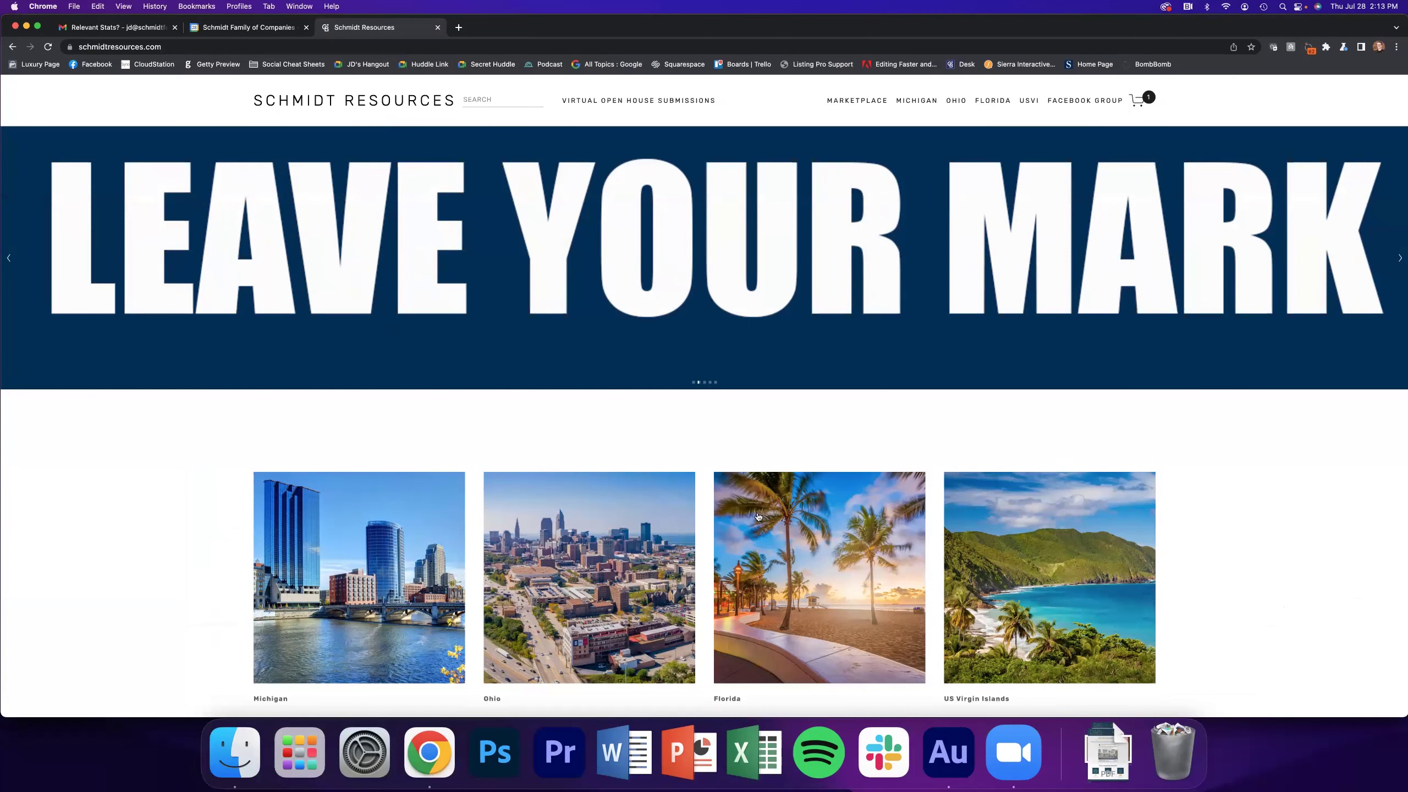
Open the Michigan resources page and find the BombBomb tile's caption
{"action": "scroll", "coordinate": [707, 522], "scroll_direction": "down", "scroll_amount": 2}
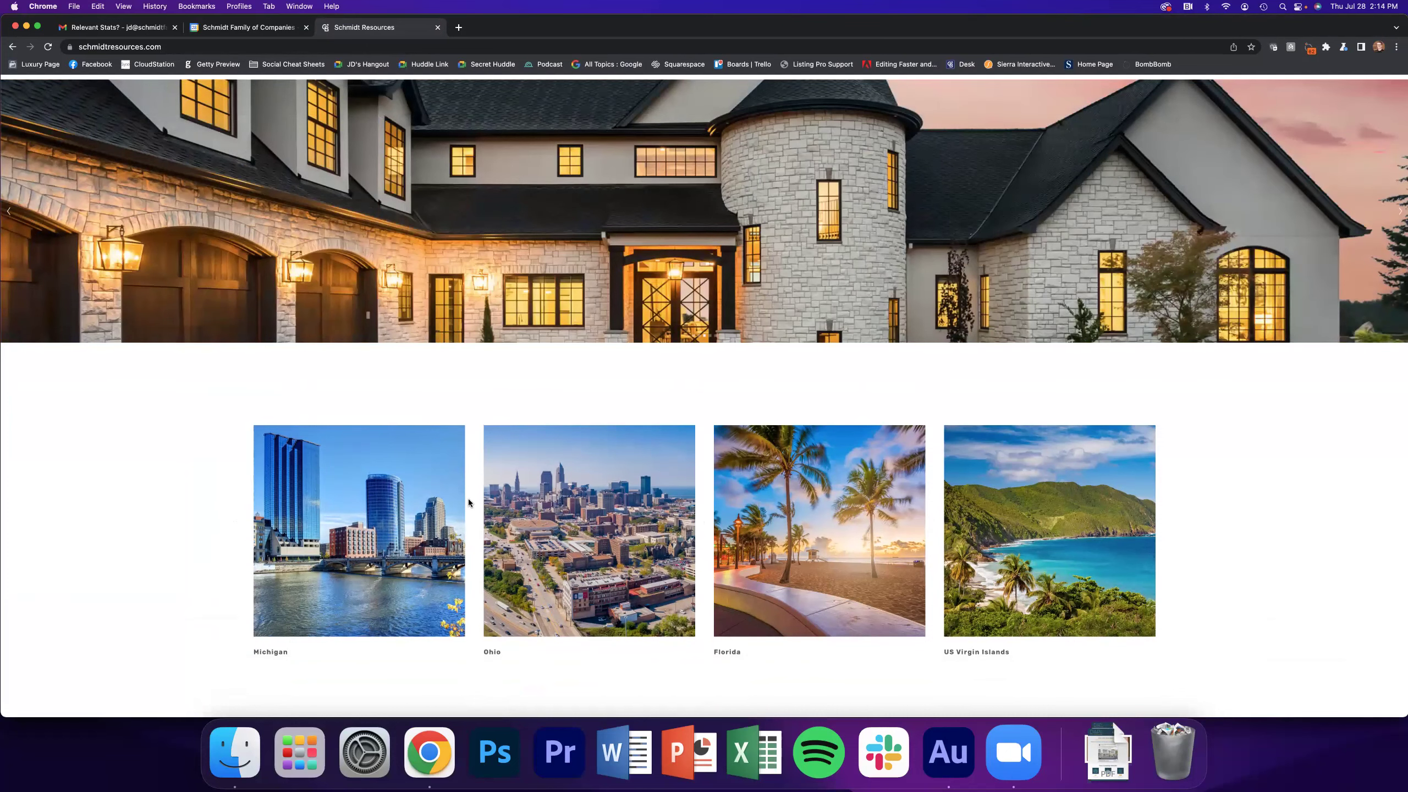
{"action": "scroll", "coordinate": [469, 503], "scroll_direction": "up", "scroll_amount": 2}
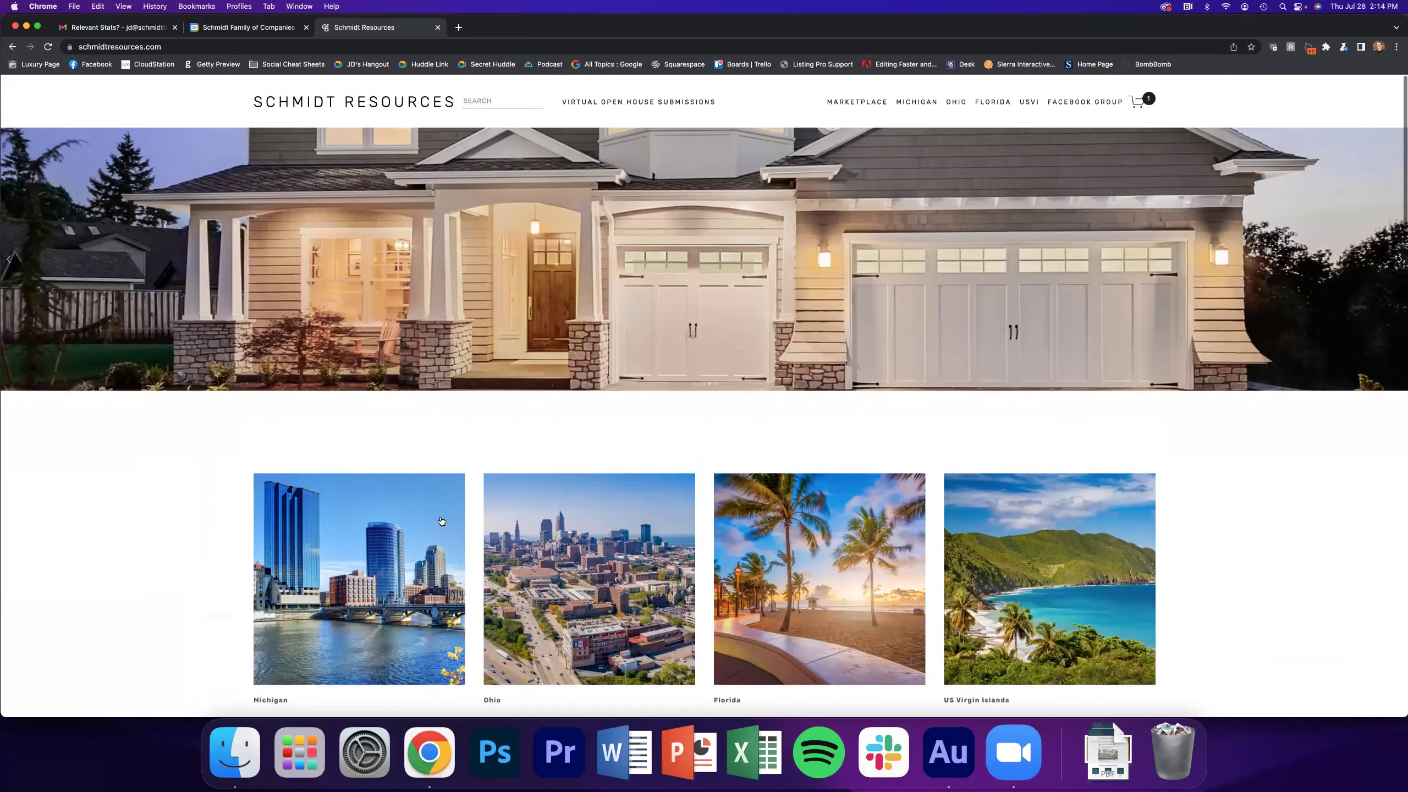
{"action": "left_click", "coordinate": [428, 532]}
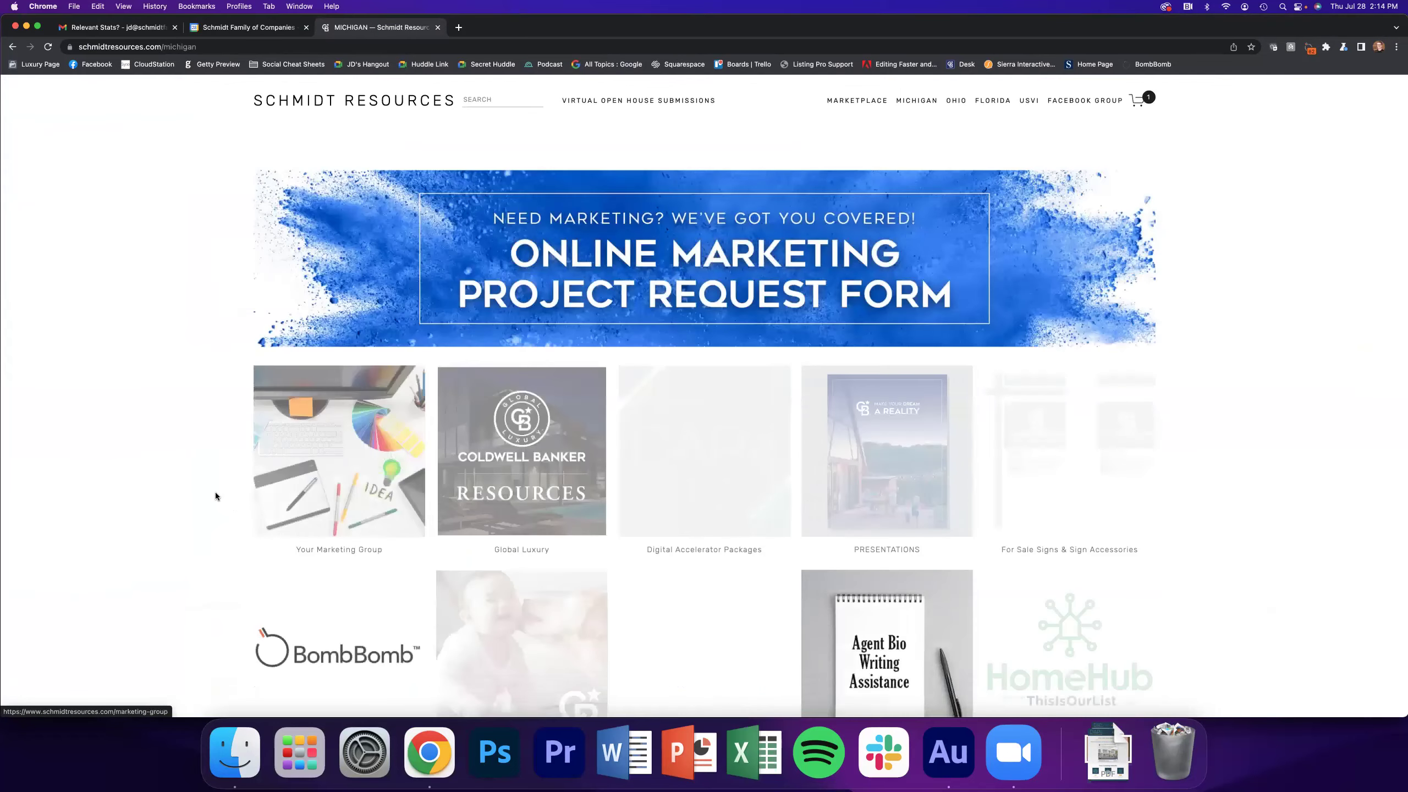
{"action": "scroll", "coordinate": [157, 481], "scroll_direction": "down", "scroll_amount": 3}
{"action": "double_click", "coordinate": [315, 656]}
{"action": "left_click", "coordinate": [339, 654]}
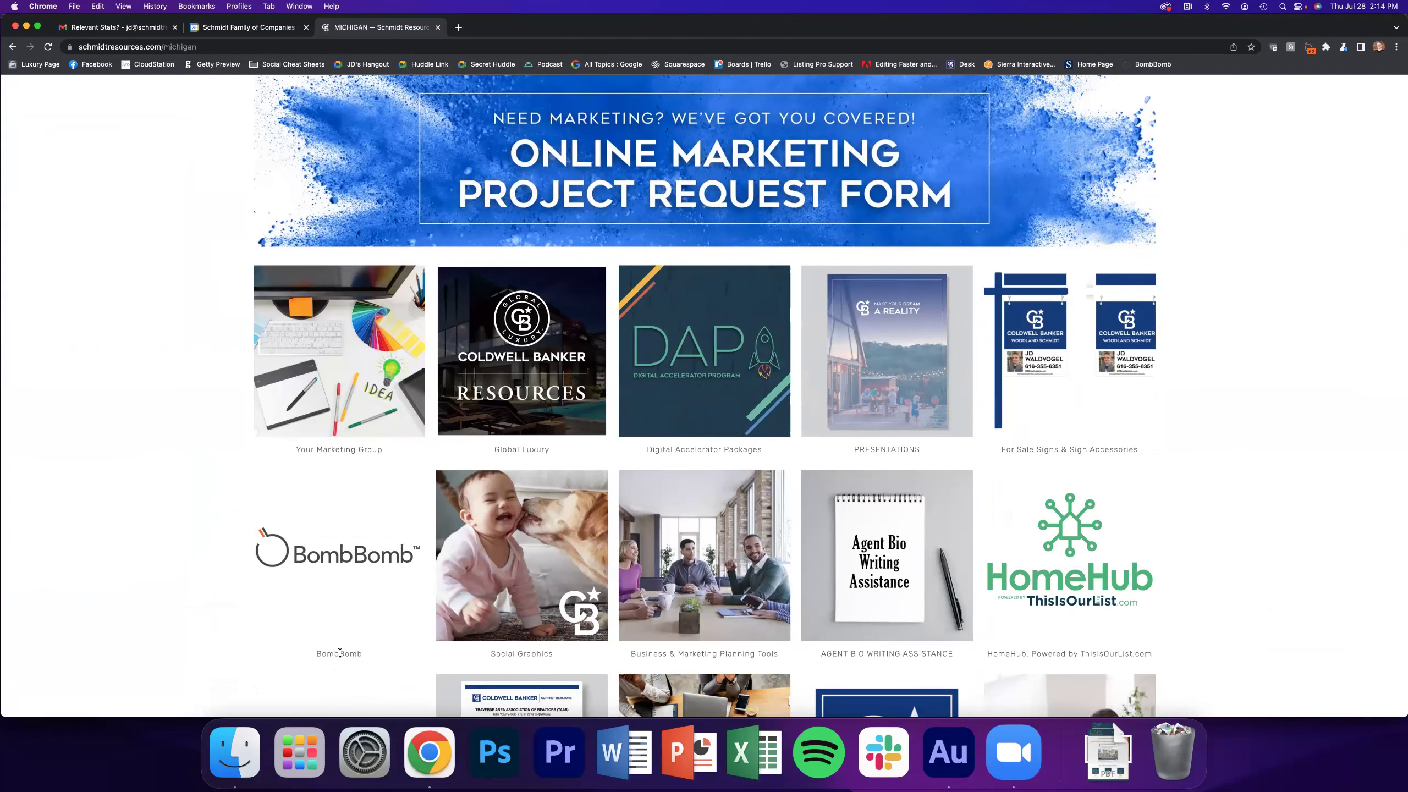
Open the BombBomb tile from the Michigan grid in a new tab
{"action": "left_click", "coordinate": [343, 625]}
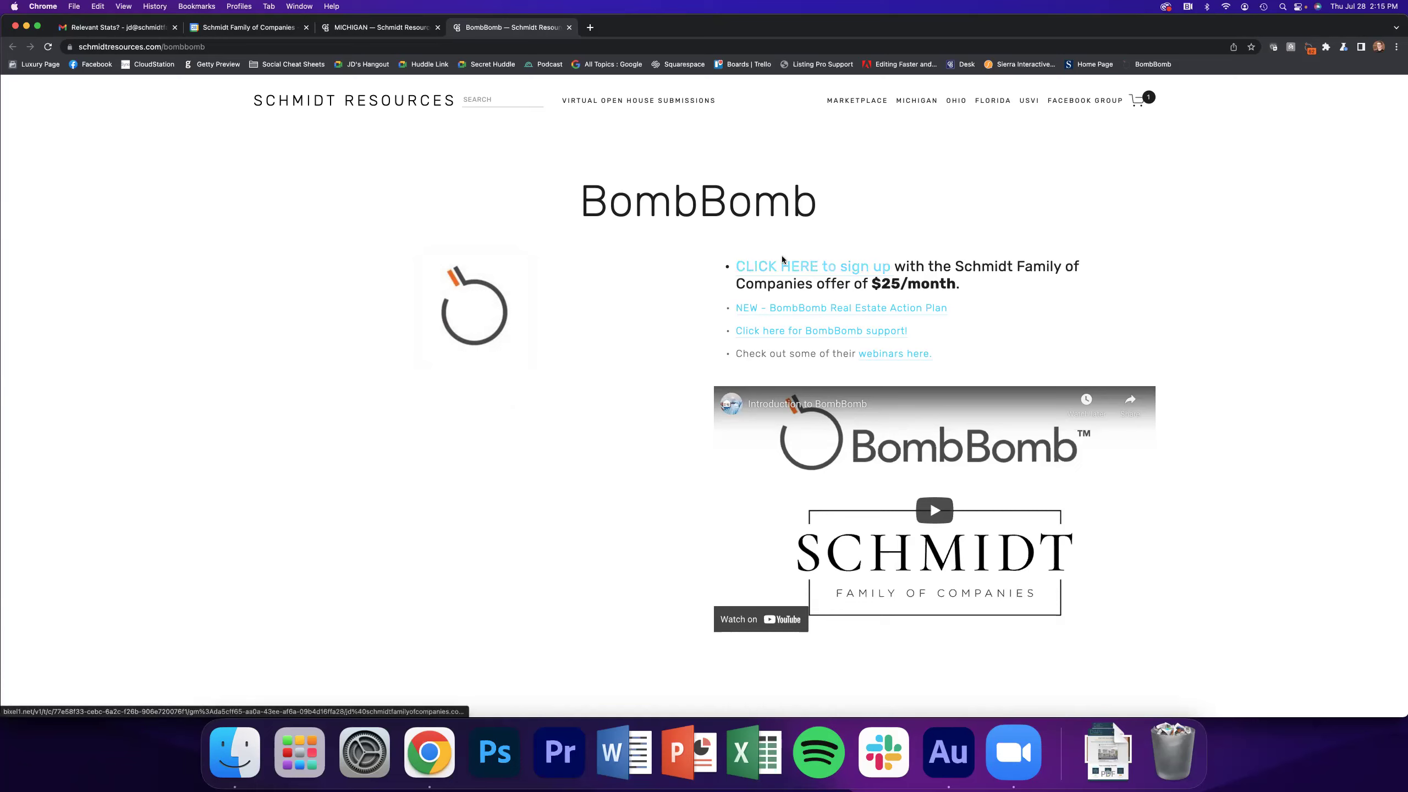
Open and review the 'Join Schmidt Family of Companies Today' sign-up page, then start a new tab
{"action": "left_click", "coordinate": [817, 271]}
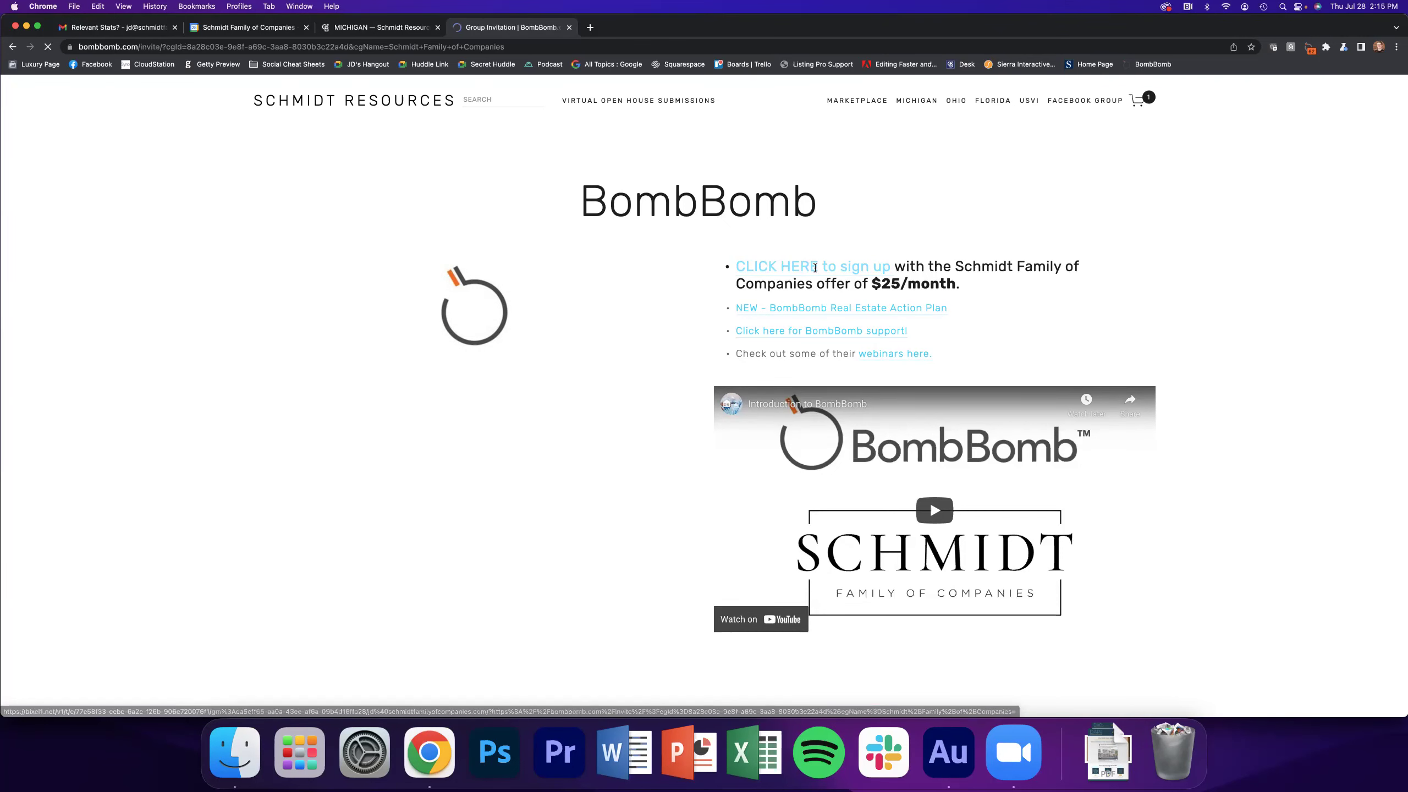
{"action": "left_click_drag", "start_coordinate": [597, 192], "coordinate": [763, 212]}
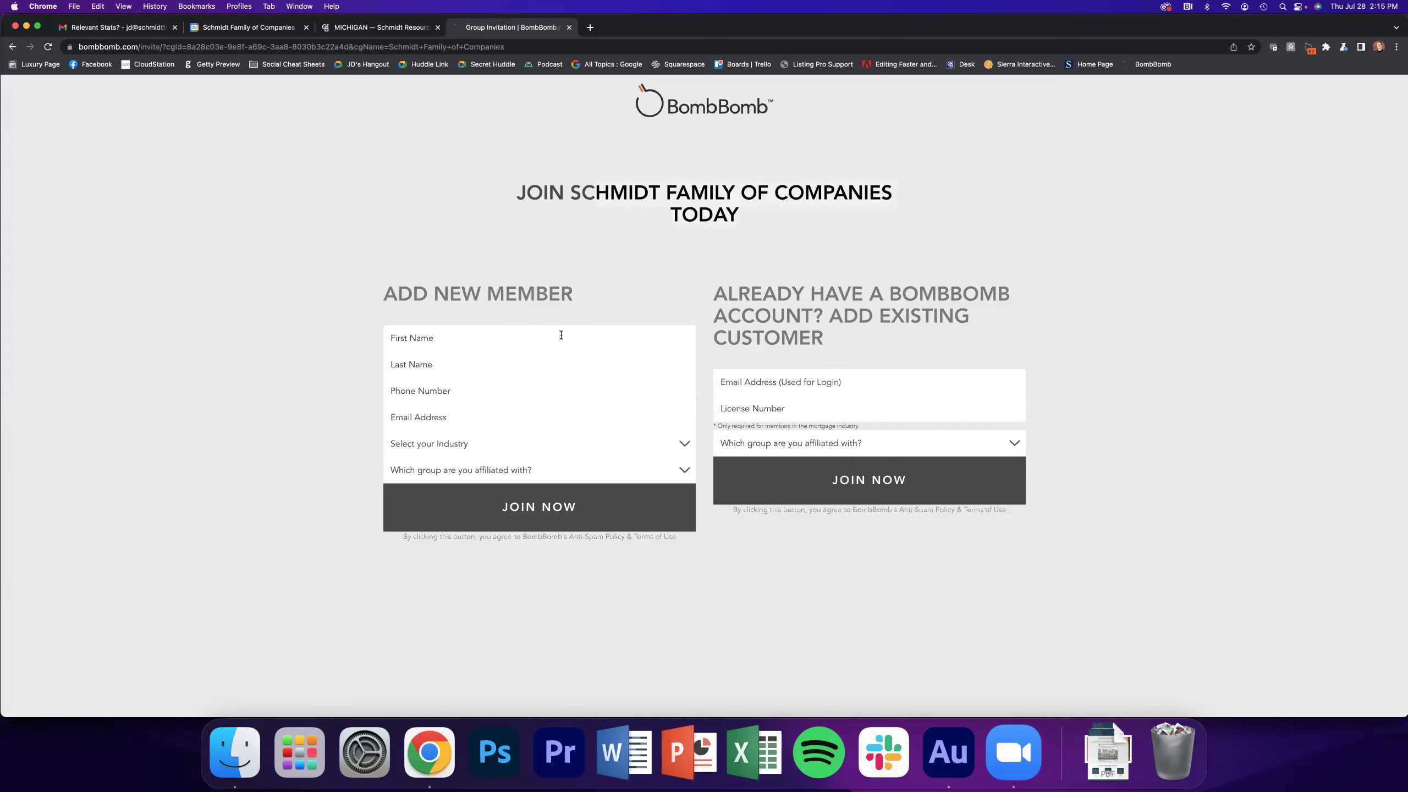
{"action": "left_click", "coordinate": [480, 254]}
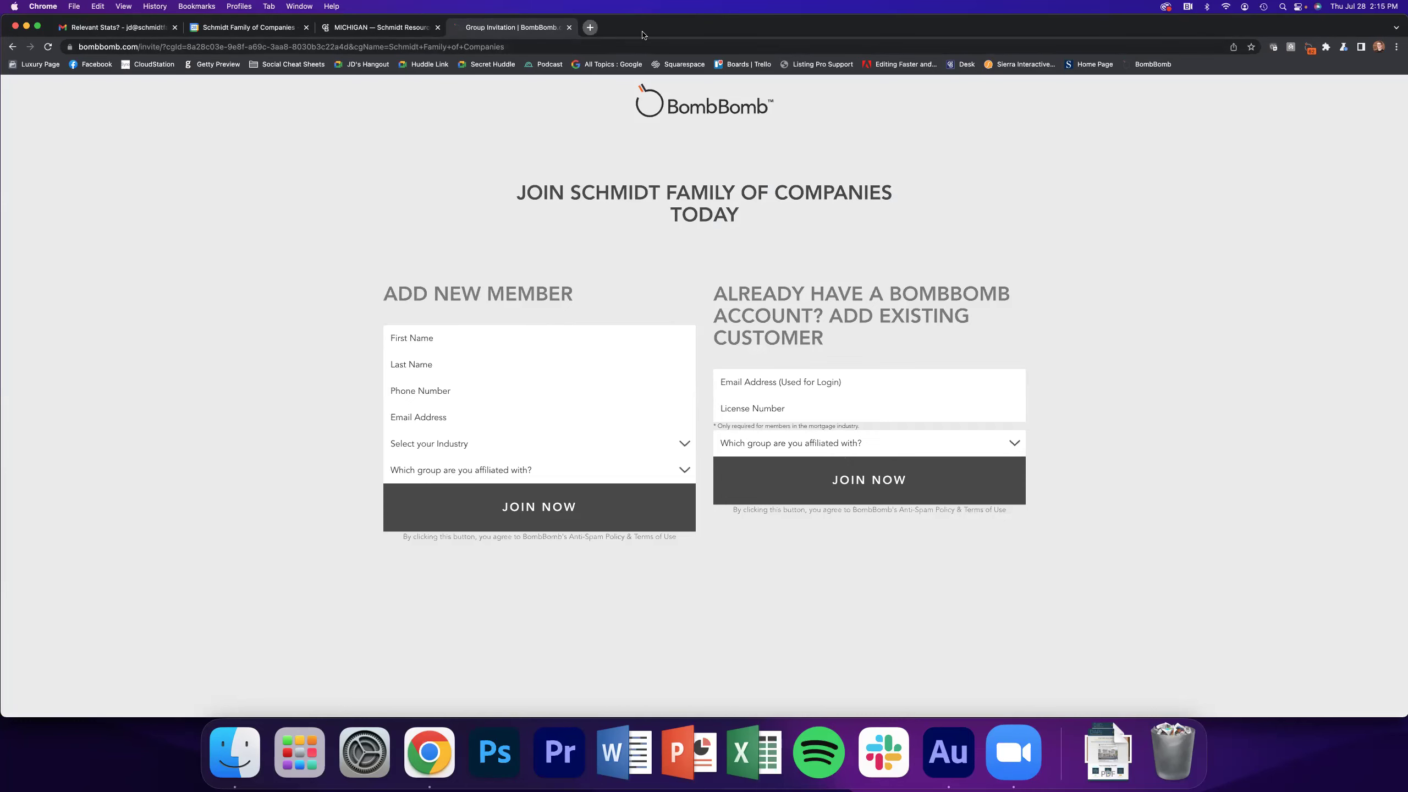
{"action": "left_click", "coordinate": [589, 28]}
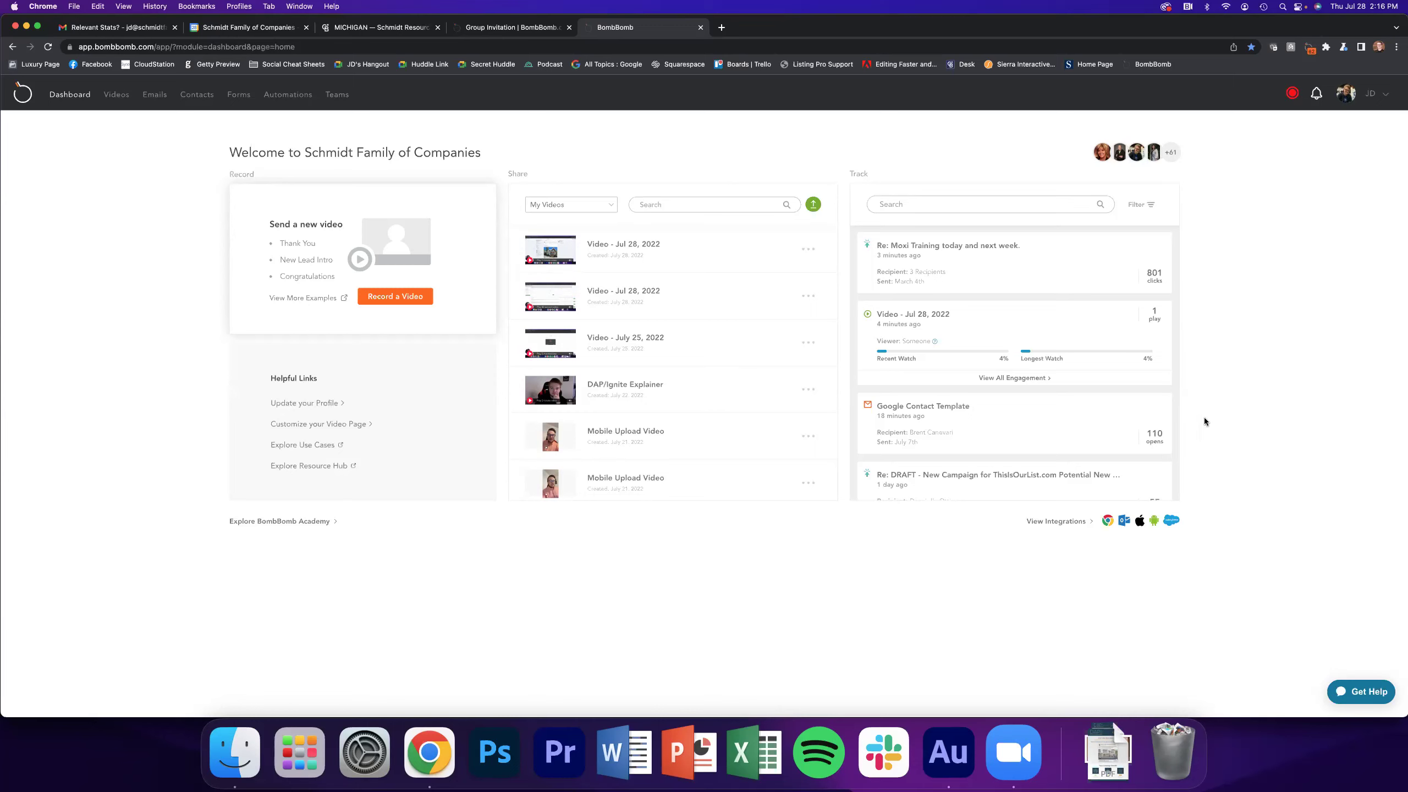
Open the new video recording page, then go to the My Videos library
{"action": "left_click", "coordinate": [1293, 96]}
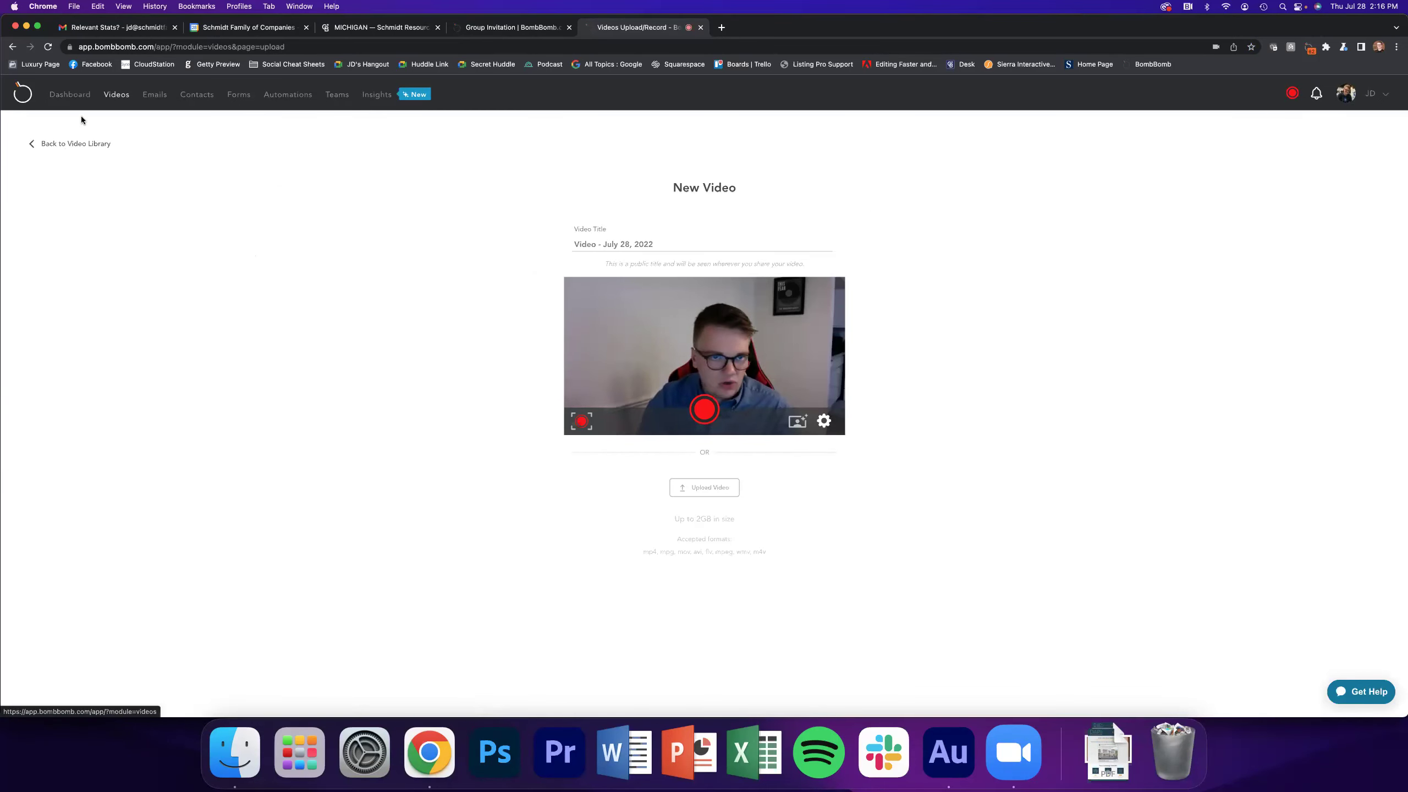
{"action": "left_click", "coordinate": [117, 96]}
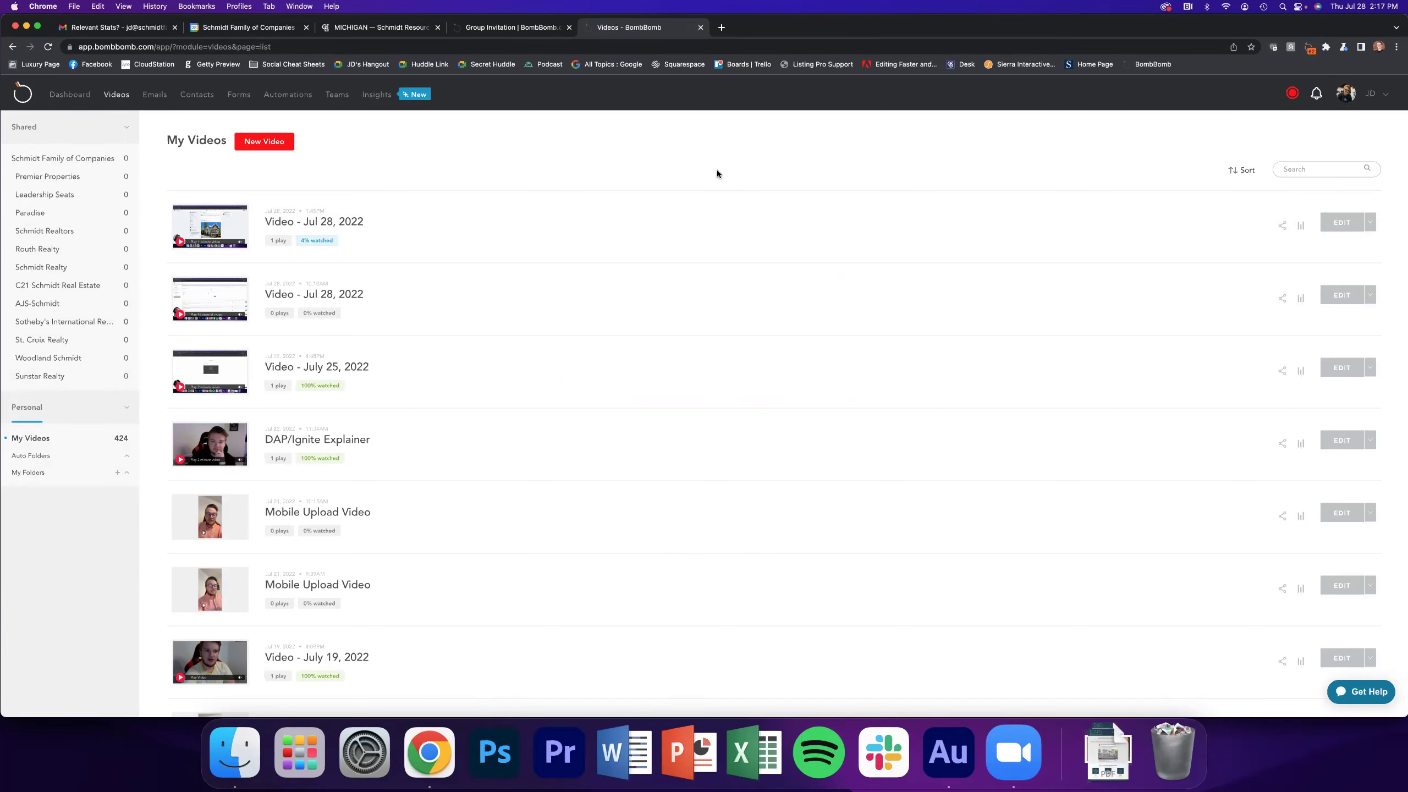
Check the Share Your Video options for the 'Re: Quick Question' and 'Happy holidays!' videos
{"action": "scroll", "coordinate": [918, 189], "scroll_direction": "down", "scroll_amount": 20}
{"action": "scroll", "coordinate": [919, 189], "scroll_direction": "down", "scroll_amount": 20}
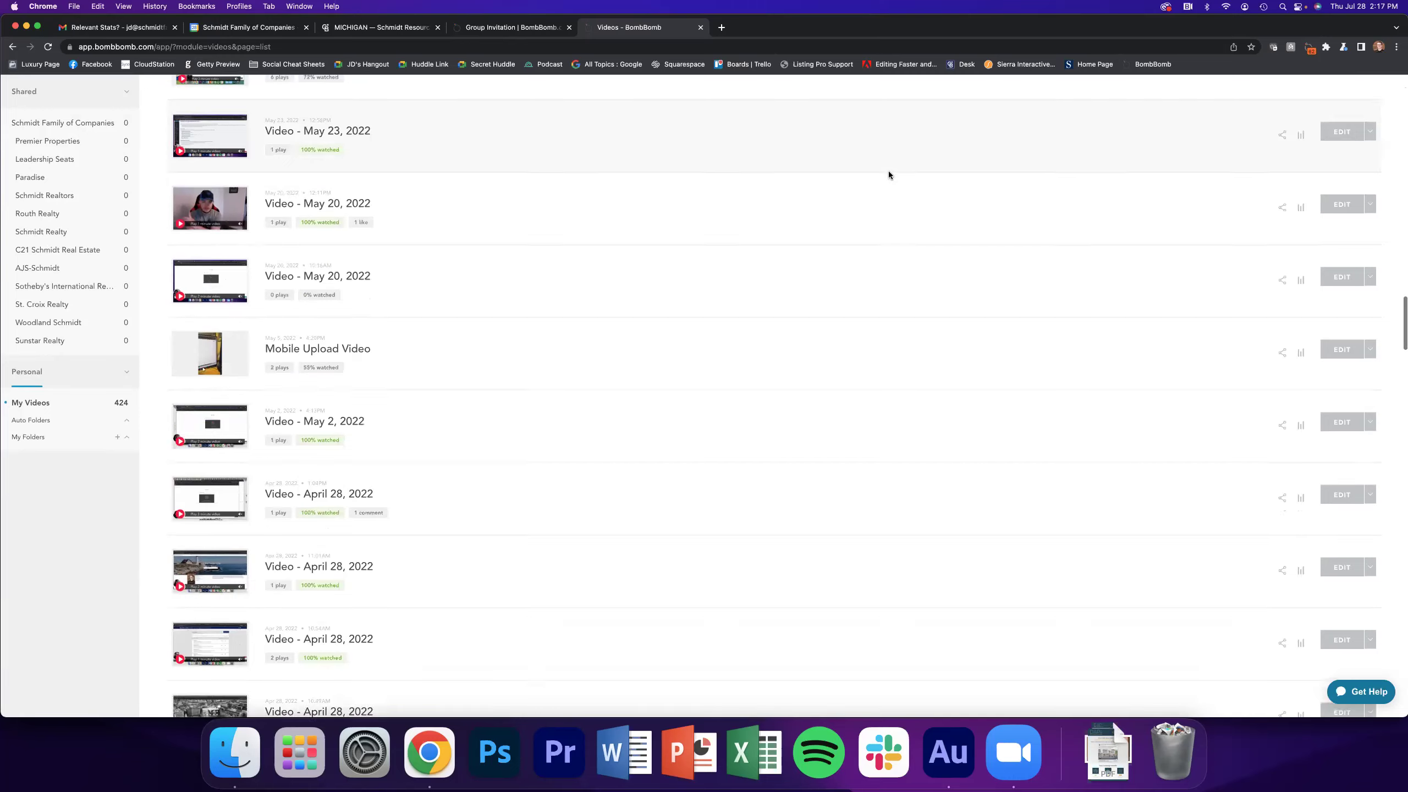
{"action": "scroll", "coordinate": [890, 173], "scroll_direction": "down", "scroll_amount": 1}
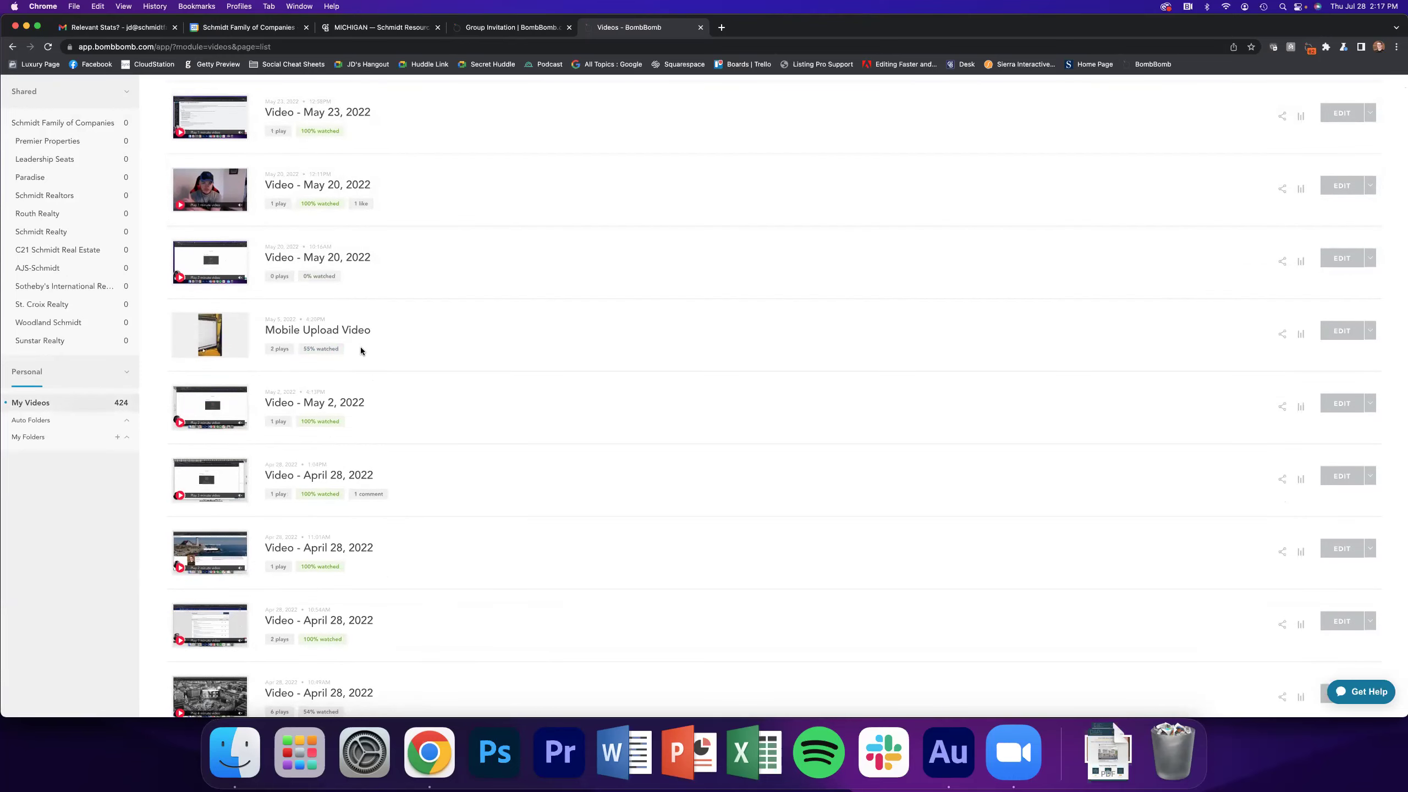
{"action": "scroll", "coordinate": [497, 317], "scroll_direction": "down", "scroll_amount": 20}
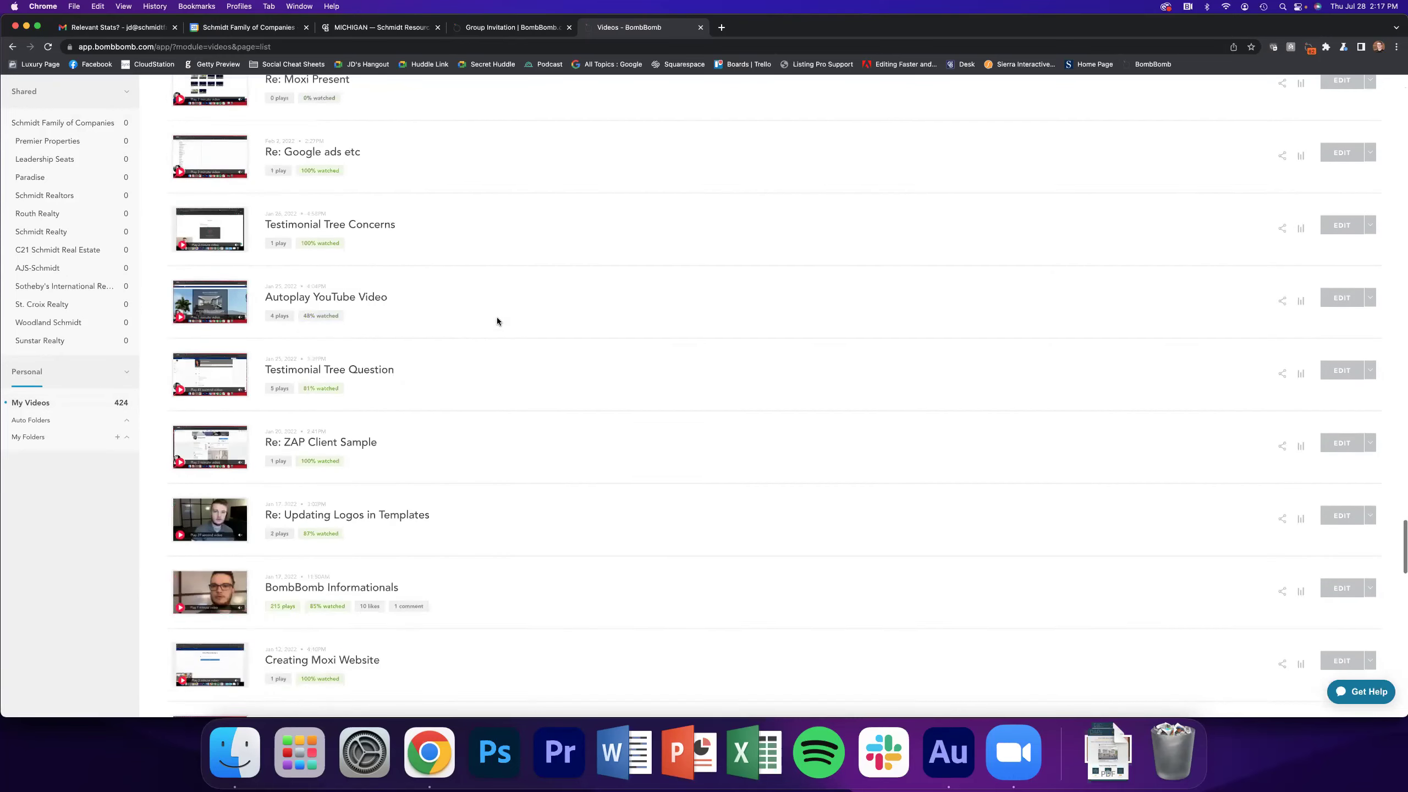
{"action": "scroll", "coordinate": [498, 317], "scroll_direction": "down", "scroll_amount": 10}
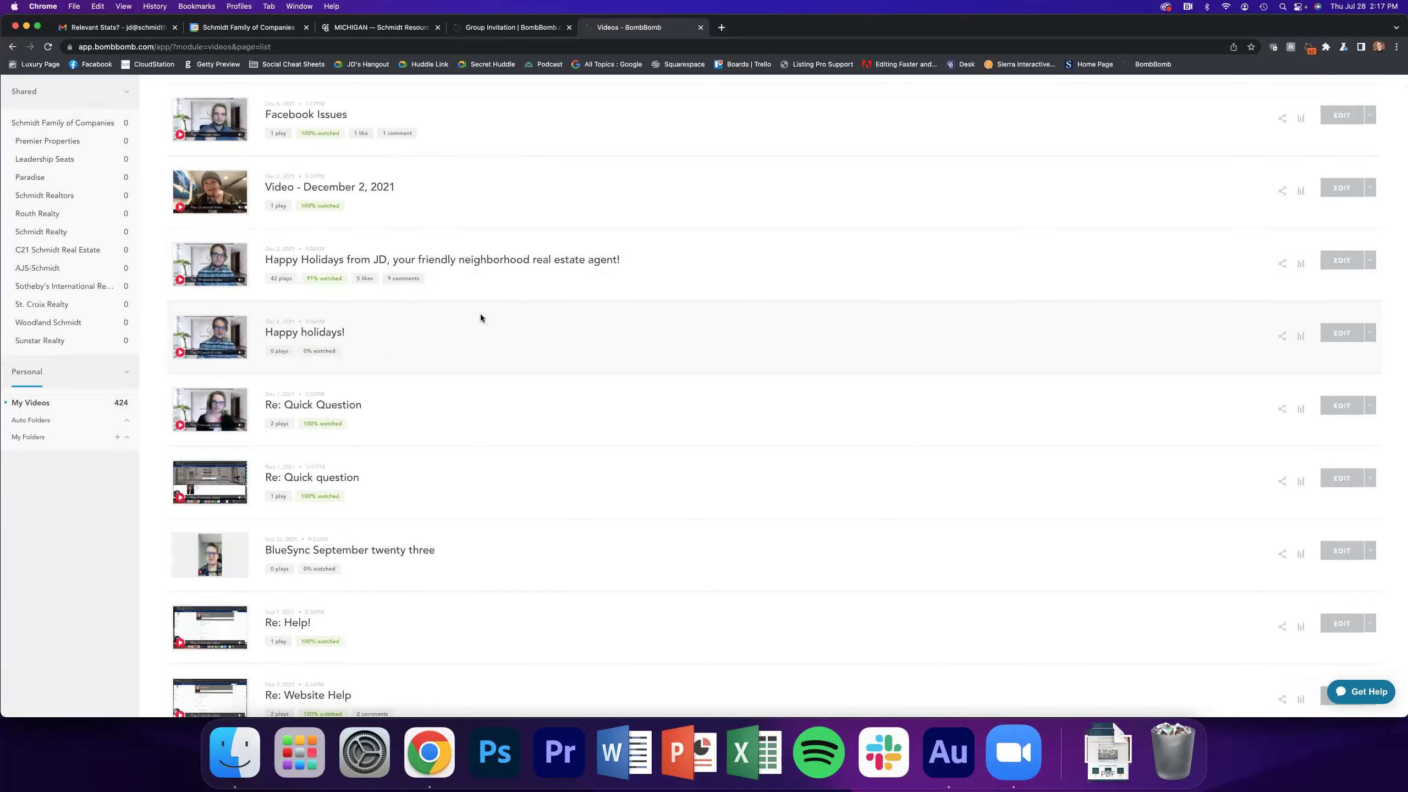
{"action": "scroll", "coordinate": [479, 319], "scroll_direction": "down", "scroll_amount": 8}
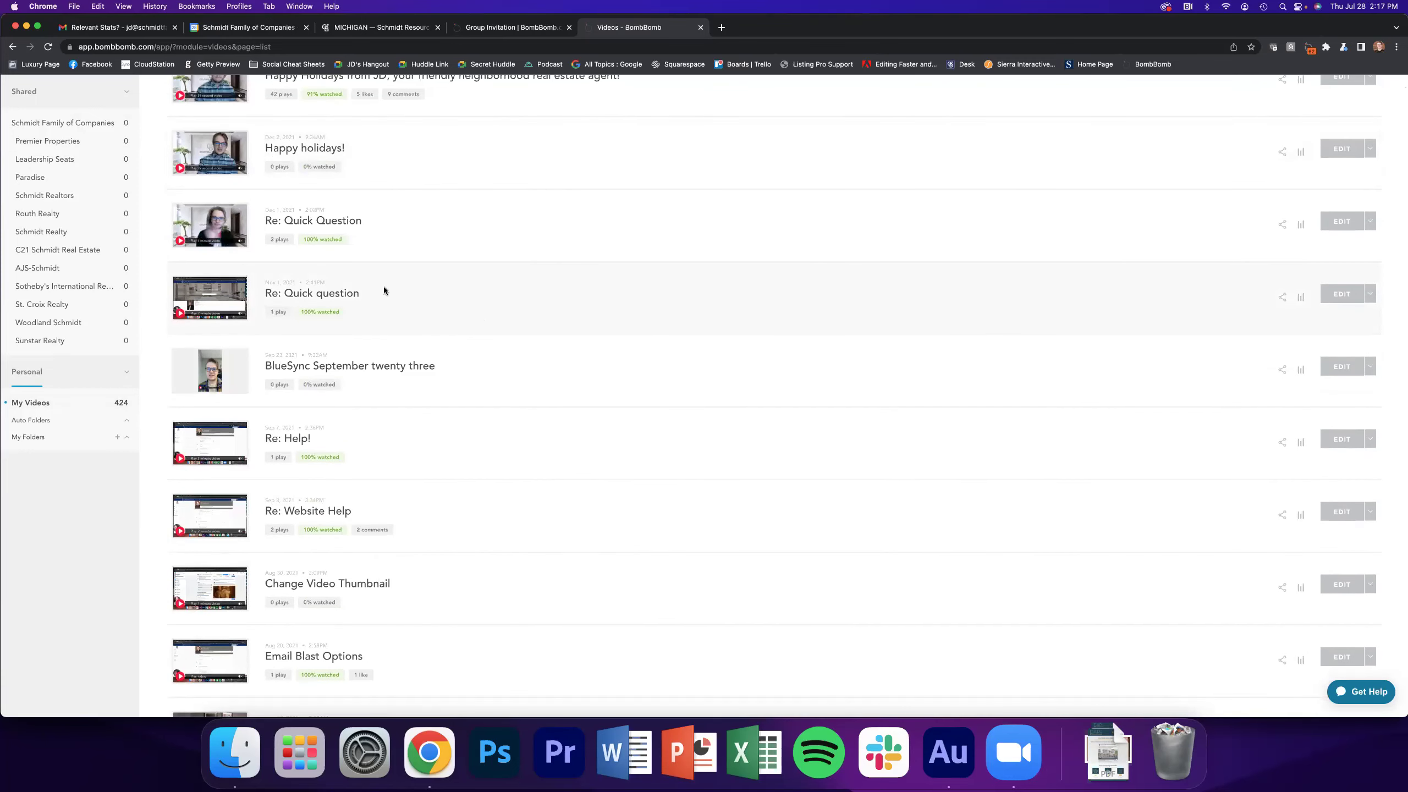
{"action": "left_click", "coordinate": [238, 239]}
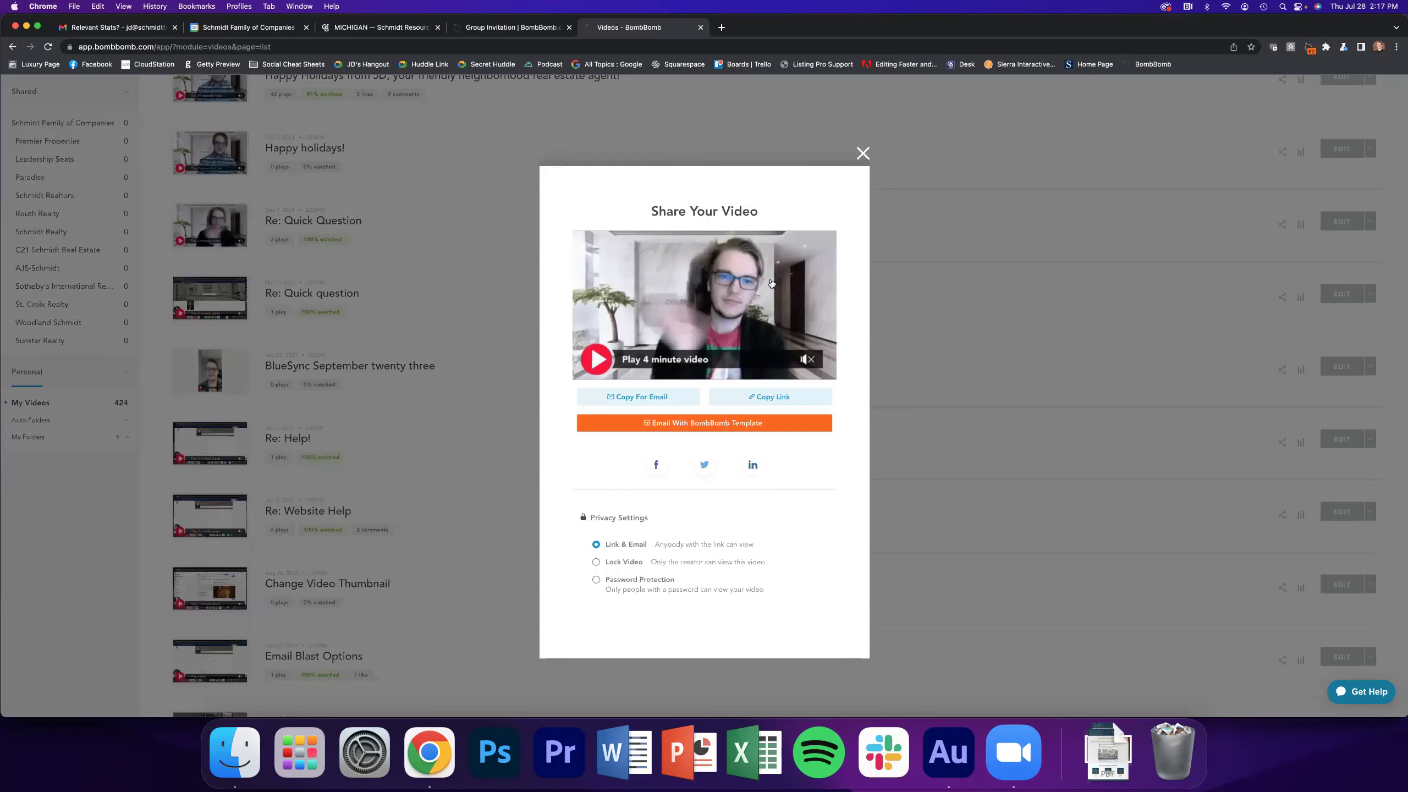
{"action": "left_click", "coordinate": [862, 154]}
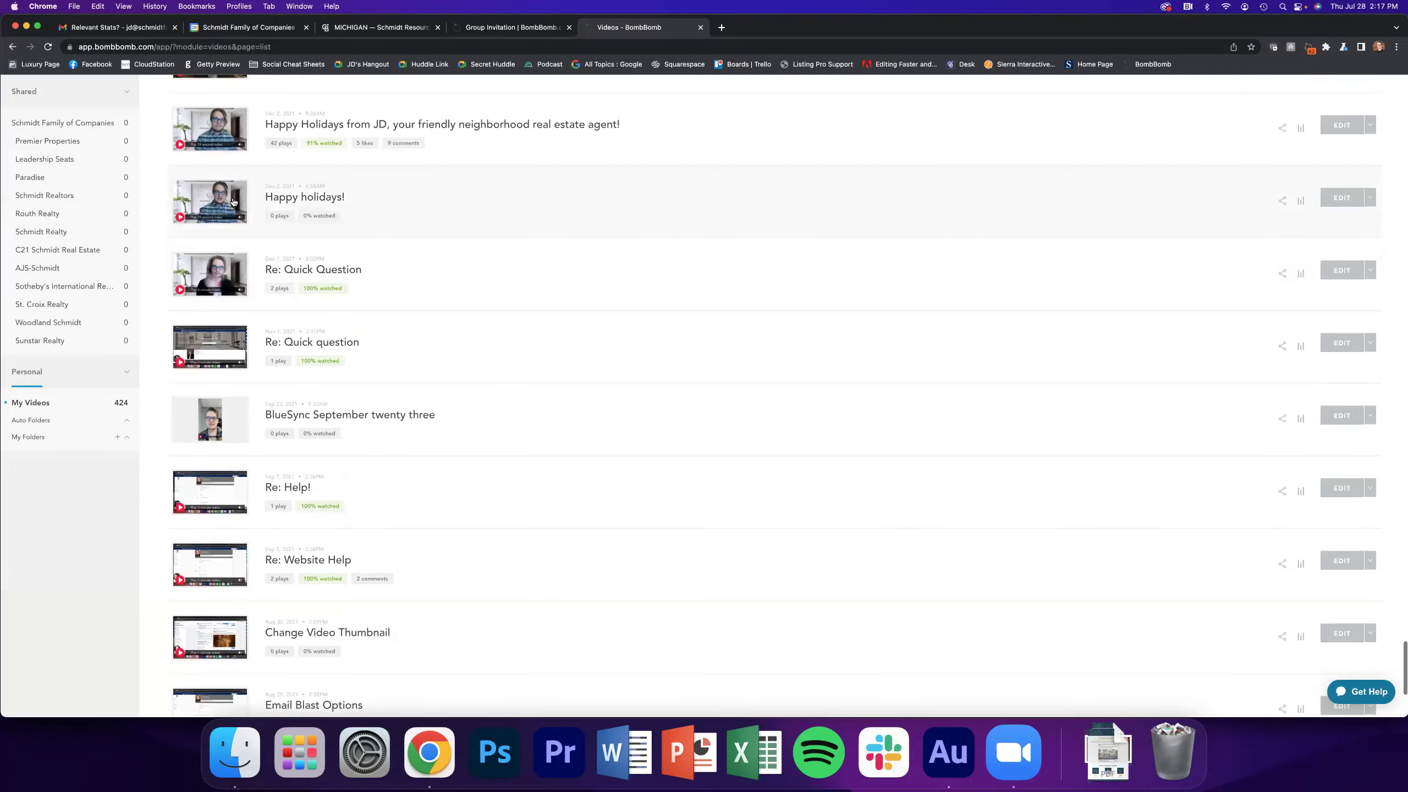
{"action": "left_click", "coordinate": [233, 202]}
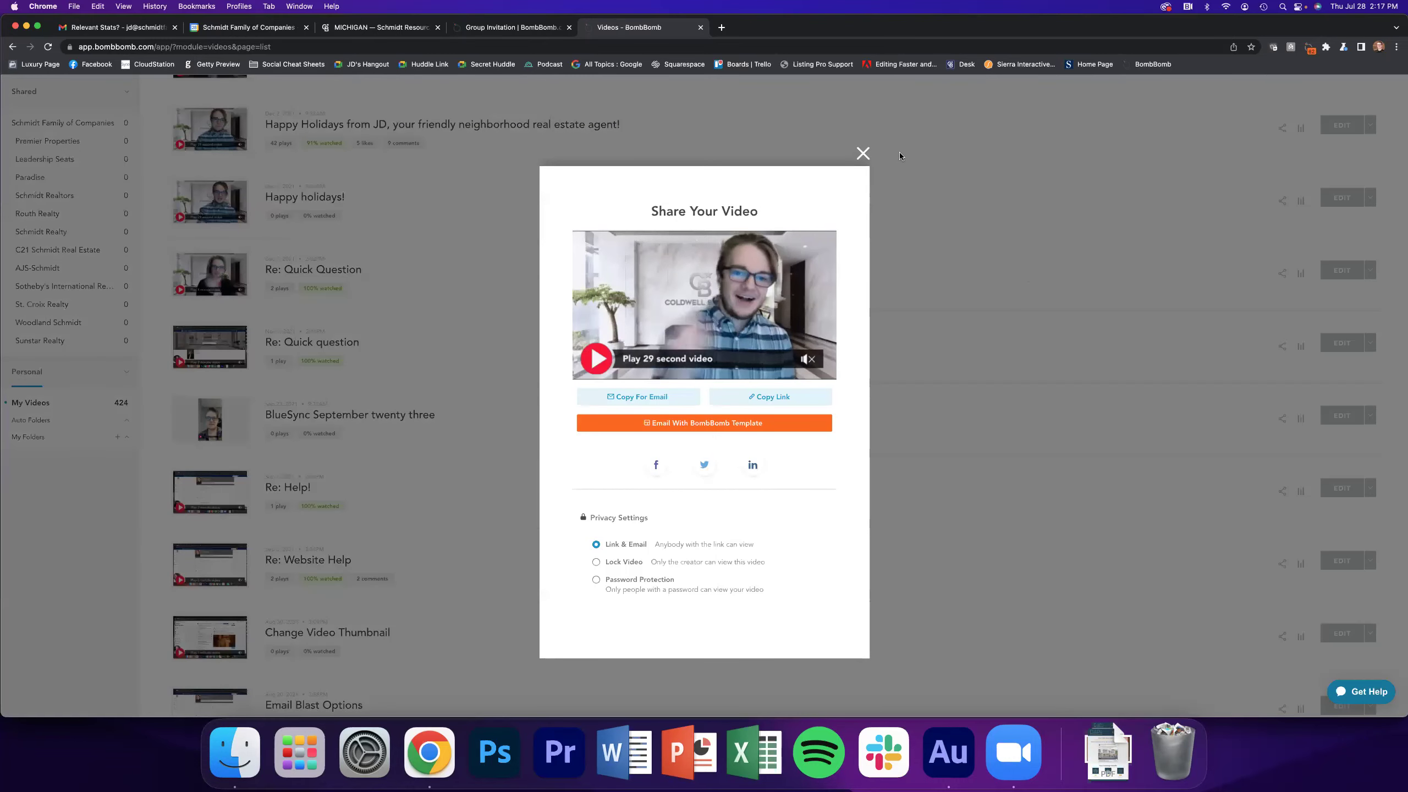
{"action": "left_click", "coordinate": [863, 153]}
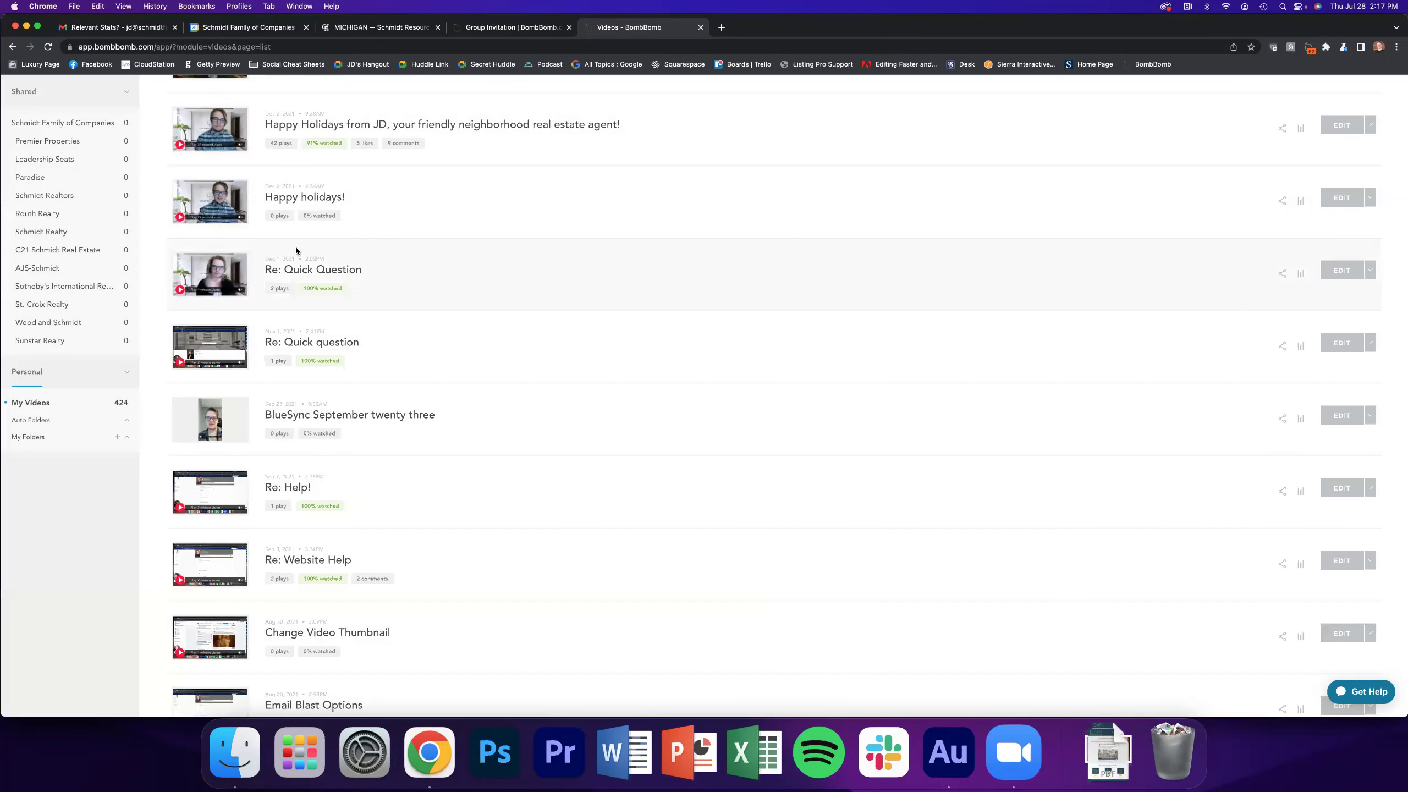
Check the Share Your Video options for the June 16 video
{"action": "scroll", "coordinate": [372, 220], "scroll_direction": "up", "scroll_amount": 20}
{"action": "scroll", "coordinate": [372, 220], "scroll_direction": "up", "scroll_amount": 10}
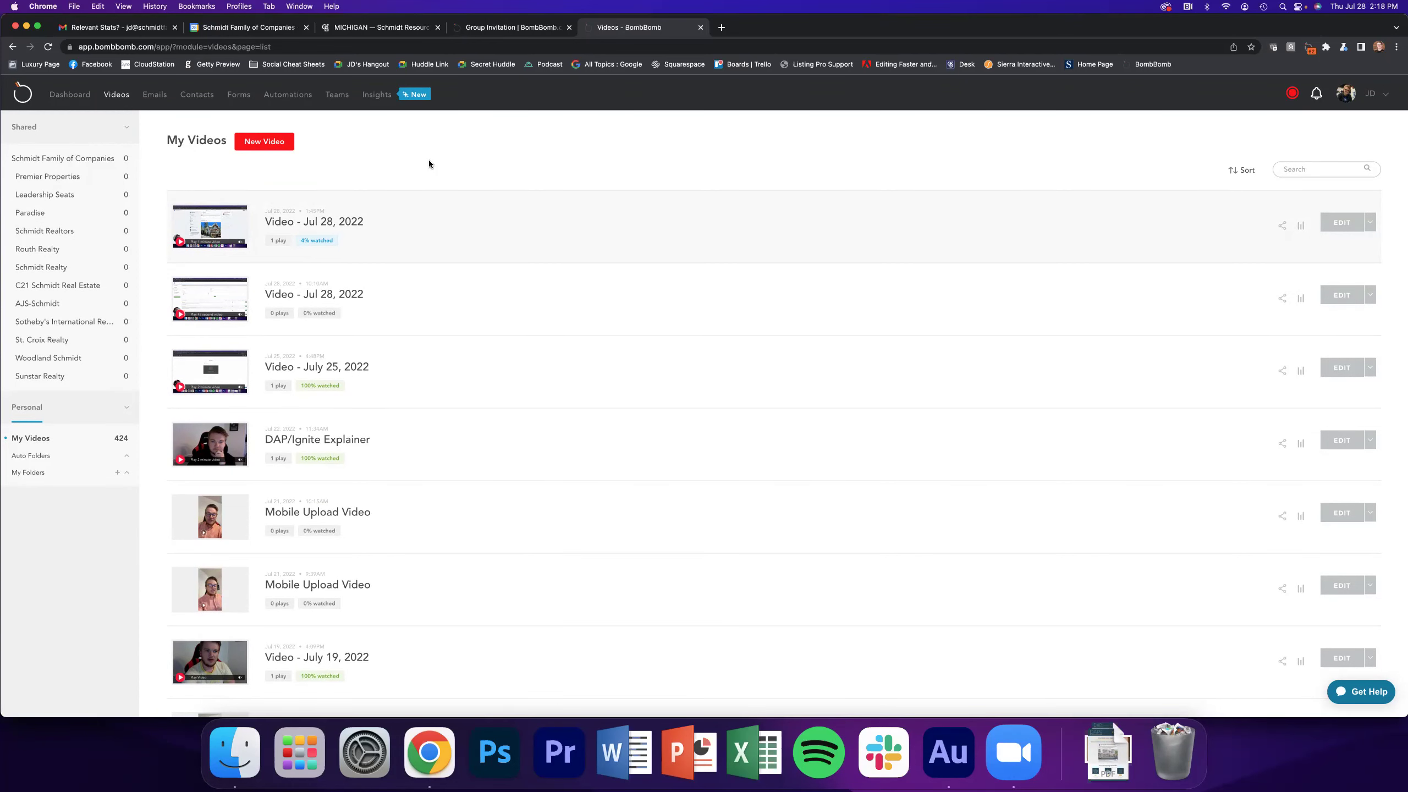
{"action": "scroll", "coordinate": [421, 291], "scroll_direction": "down", "scroll_amount": 10}
{"action": "scroll", "coordinate": [420, 292], "scroll_direction": "down", "scroll_amount": 11}
{"action": "scroll", "coordinate": [418, 292], "scroll_direction": "up", "scroll_amount": 1}
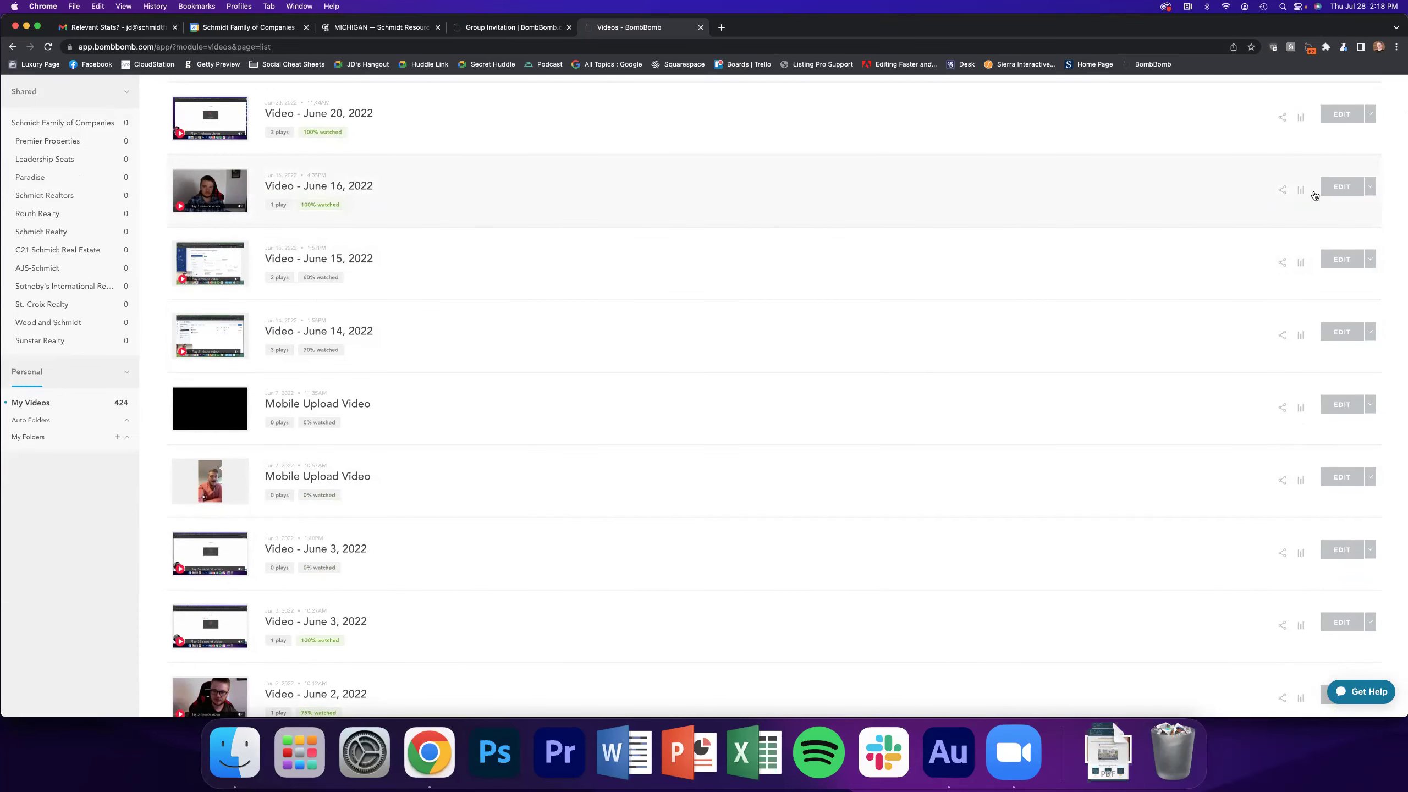
{"action": "left_click", "coordinate": [1283, 190]}
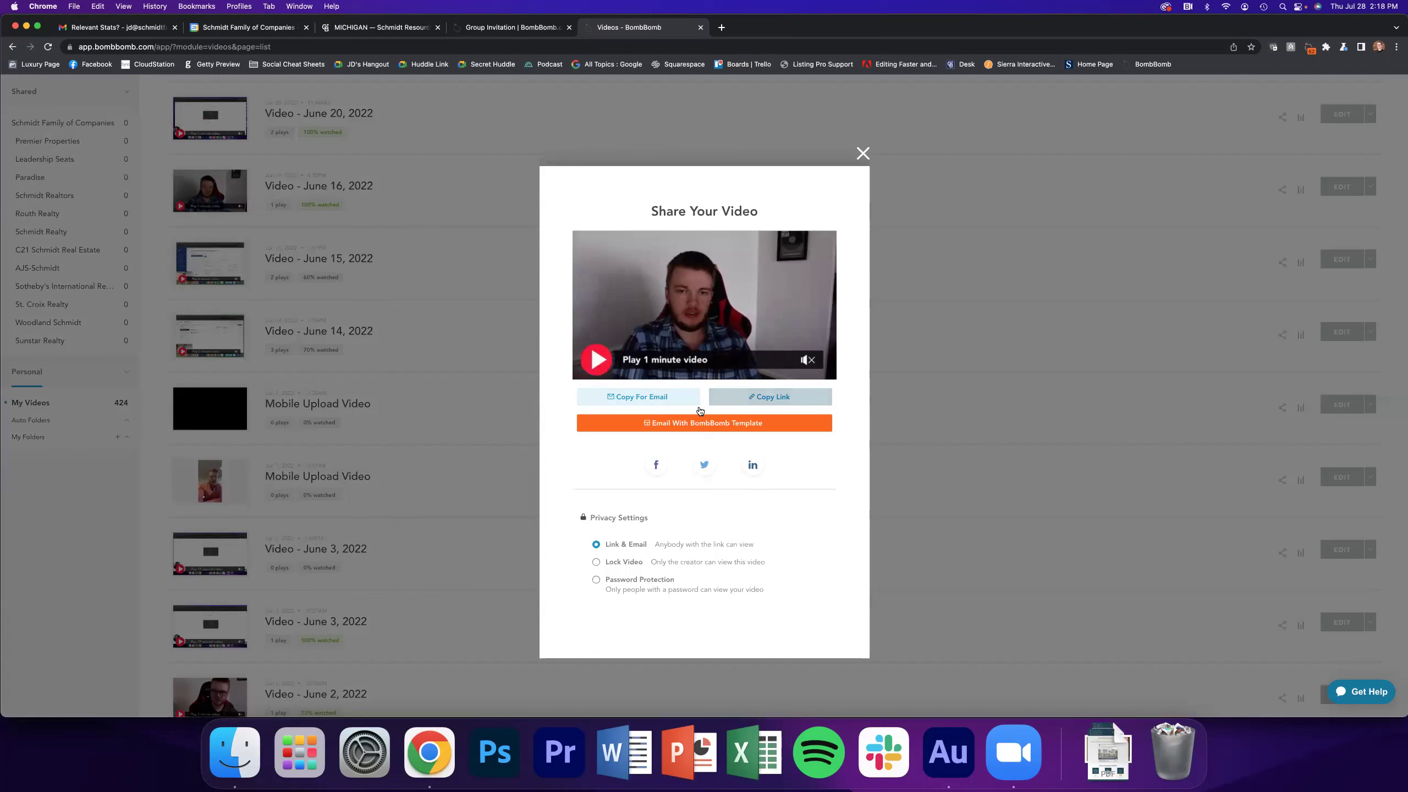
{"action": "left_click", "coordinate": [458, 224]}
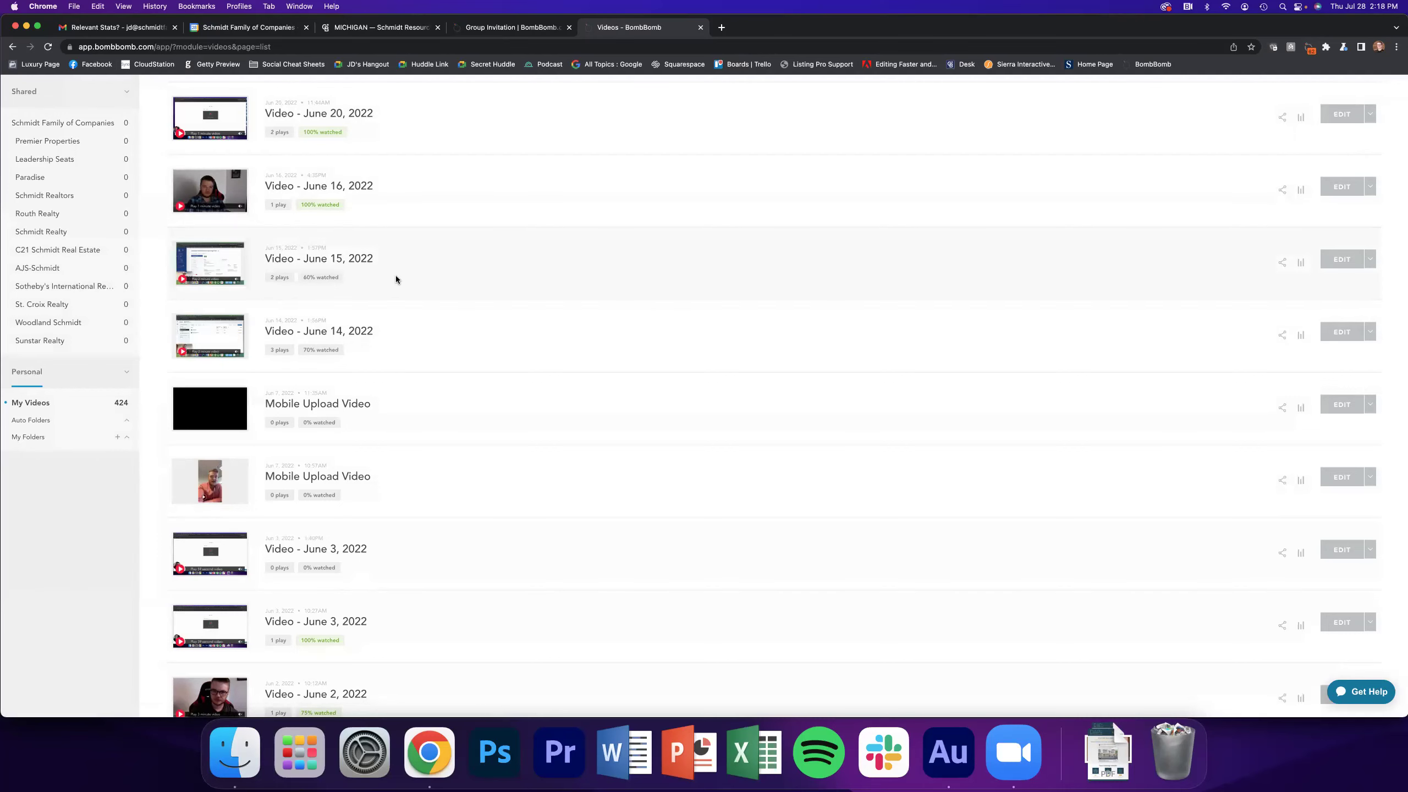
{"action": "scroll", "coordinate": [396, 279], "scroll_direction": "up", "scroll_amount": 15}
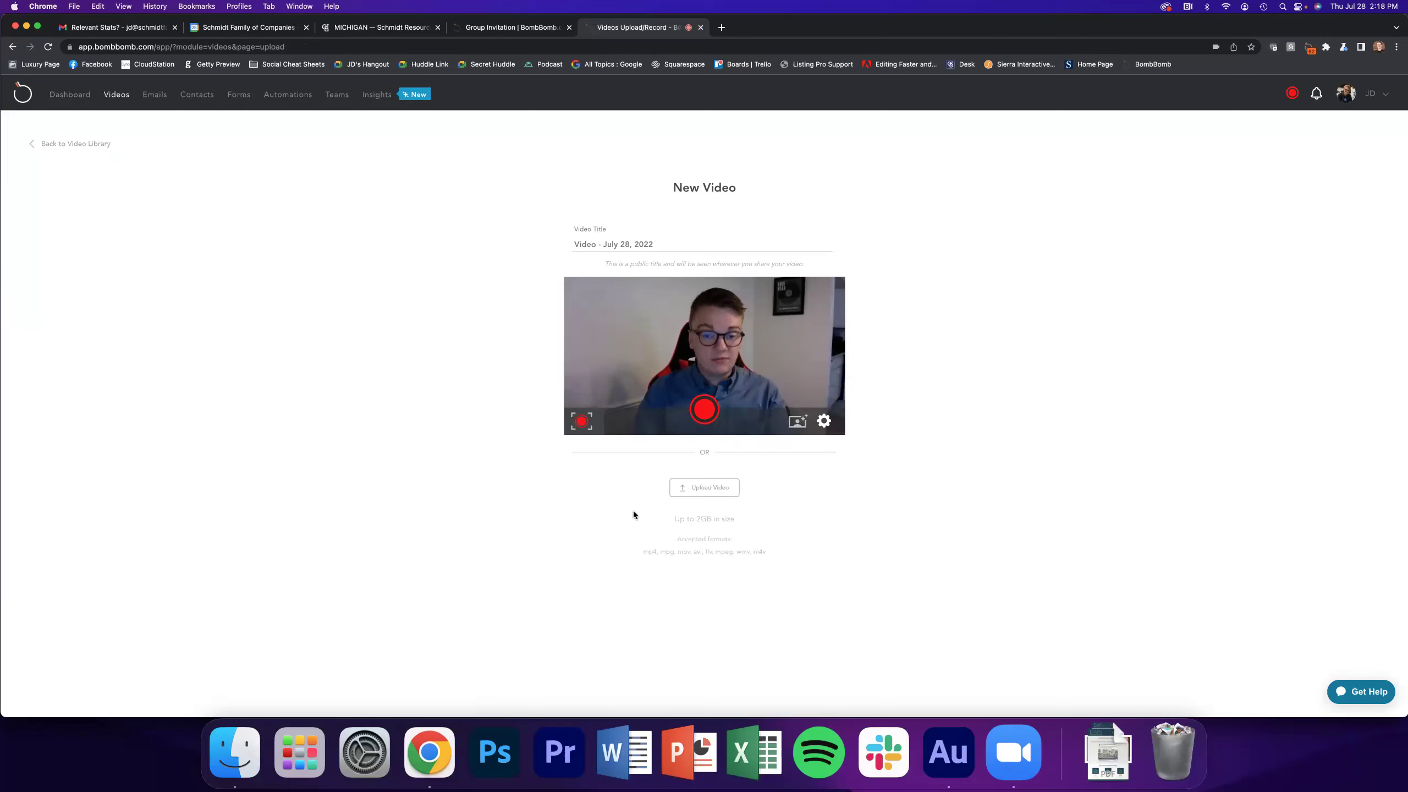
Open the My Emails list, then return to the Gmail 'Relevant Stats?' thread
{"action": "left_click", "coordinate": [154, 95]}
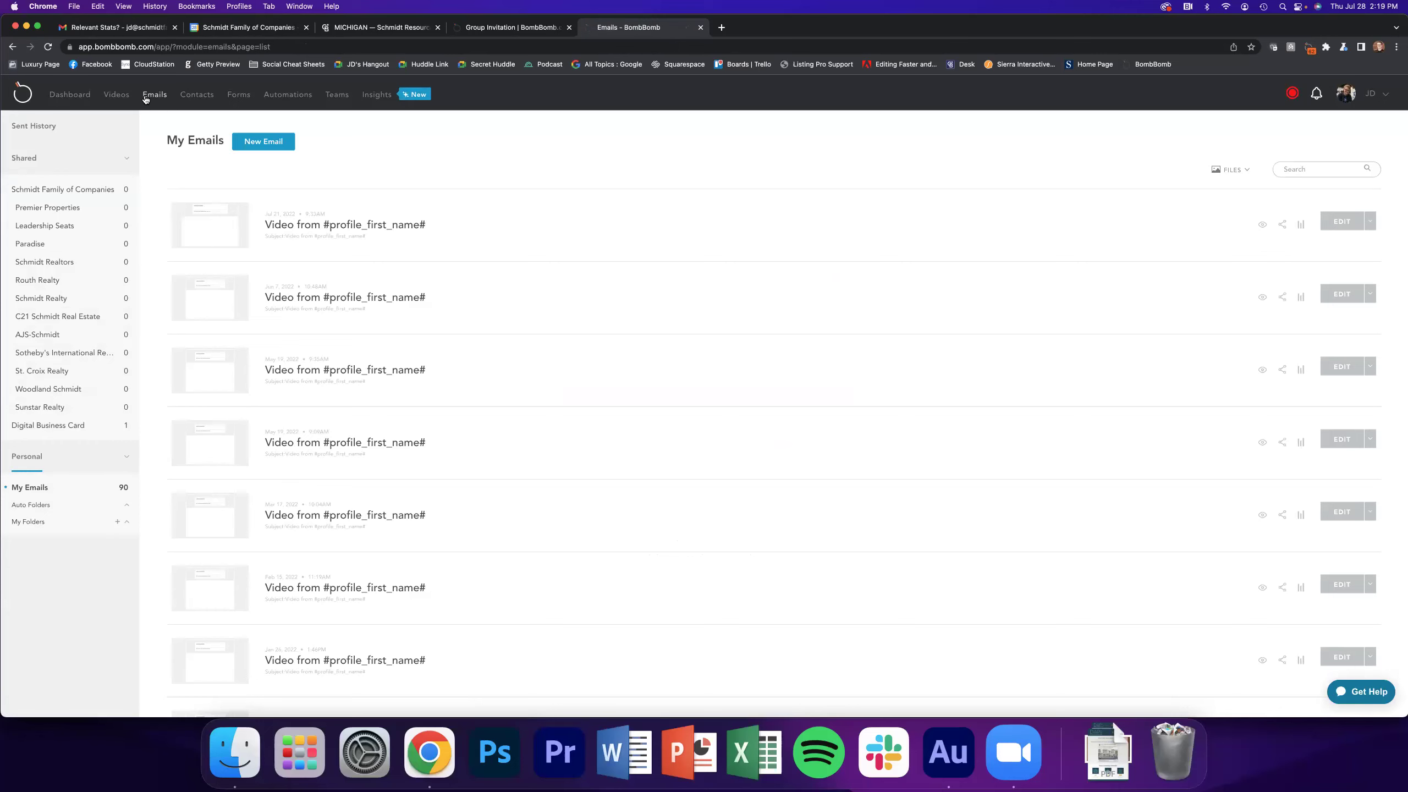
{"action": "left_click", "coordinate": [122, 28]}
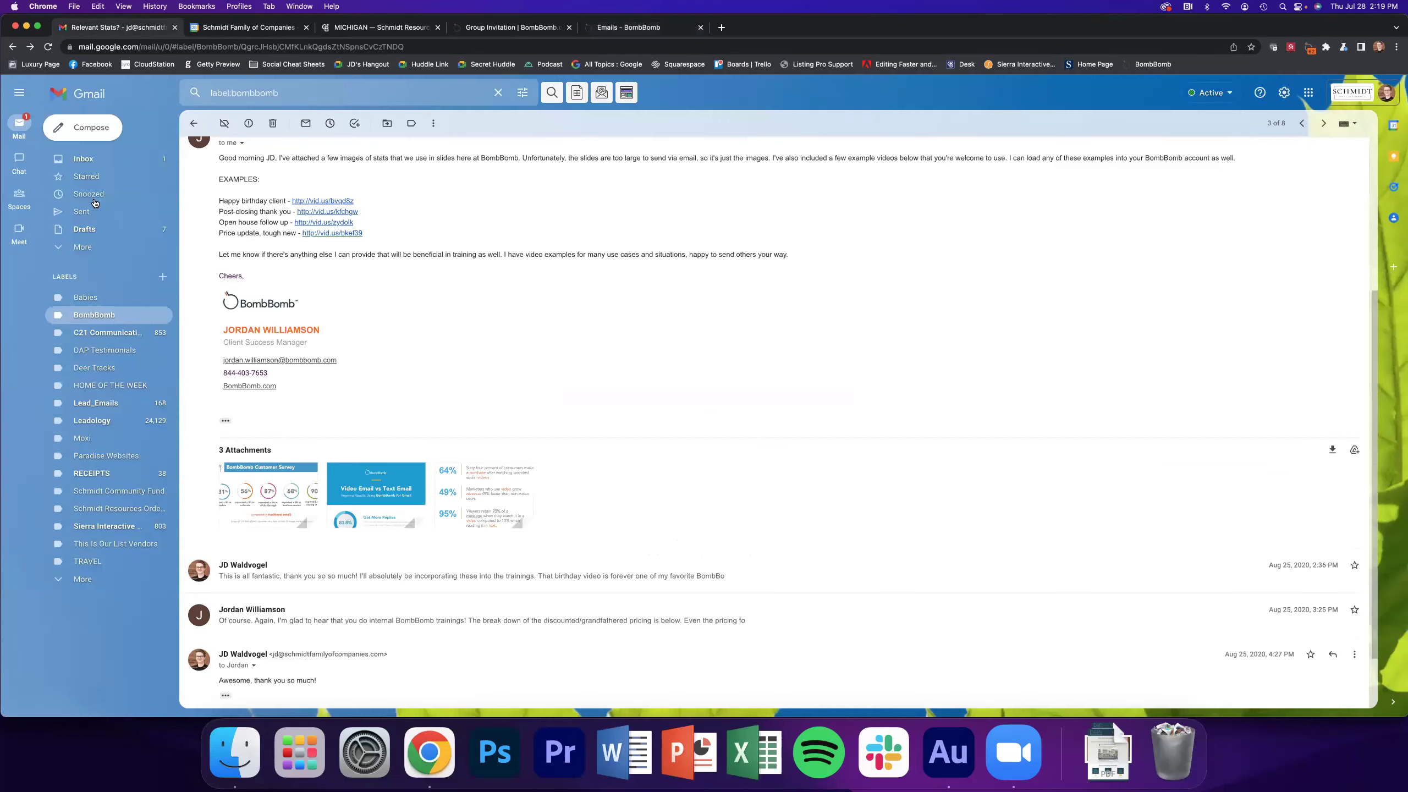
View the sent 'Removing your FB Page' email and BombBomb label, then return to BombBomb Emails
{"action": "left_click", "coordinate": [115, 213]}
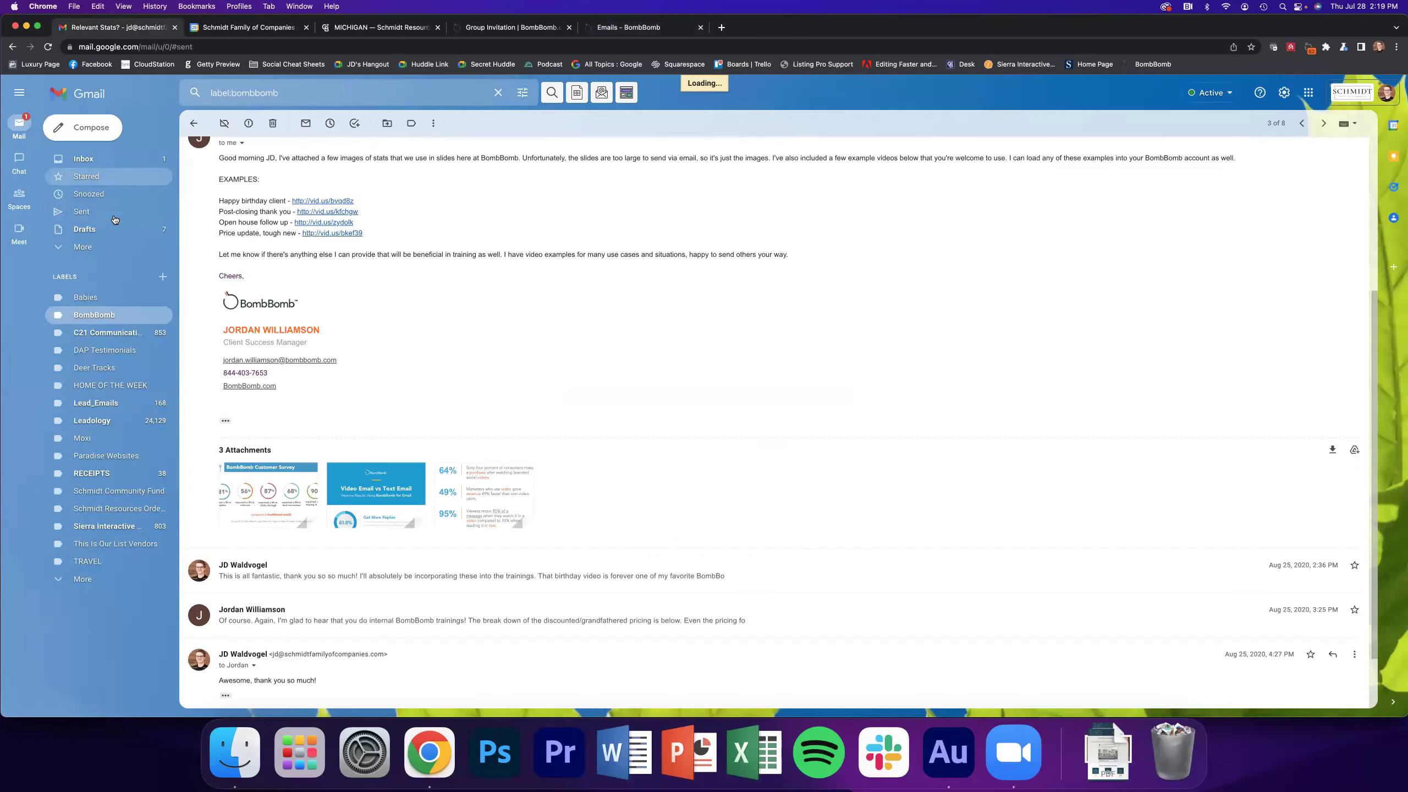
{"action": "left_click", "coordinate": [311, 199]}
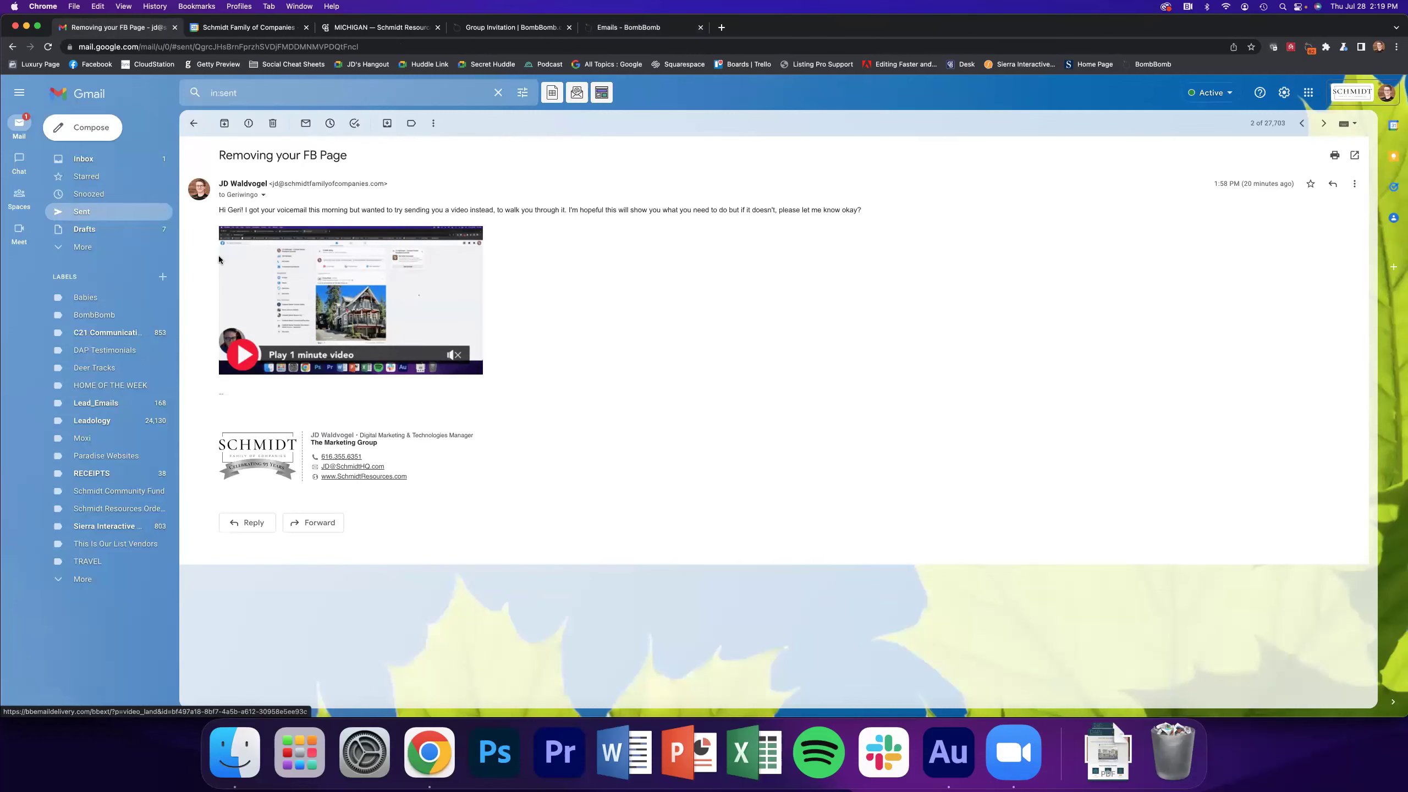
{"action": "left_click", "coordinate": [110, 316]}
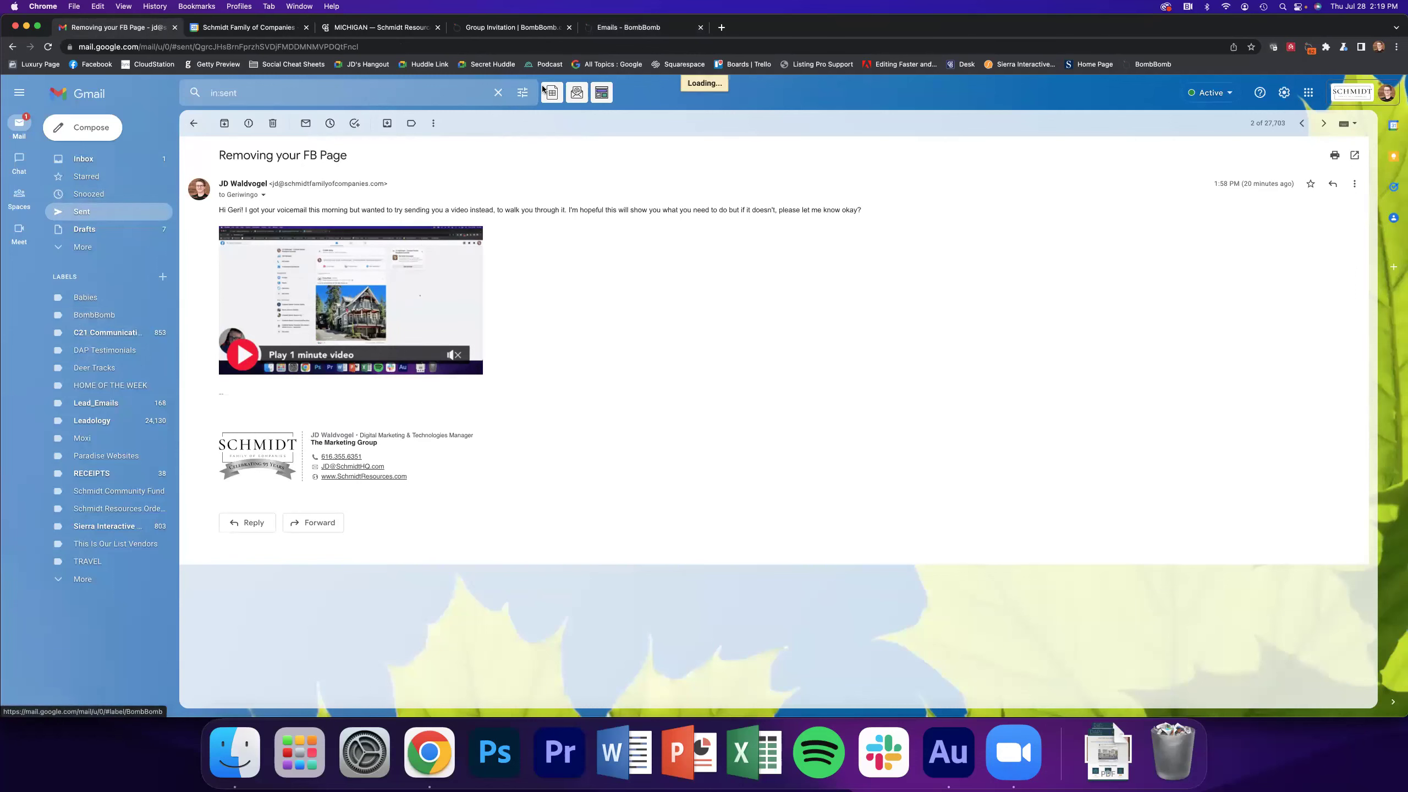
{"action": "left_click", "coordinate": [608, 33]}
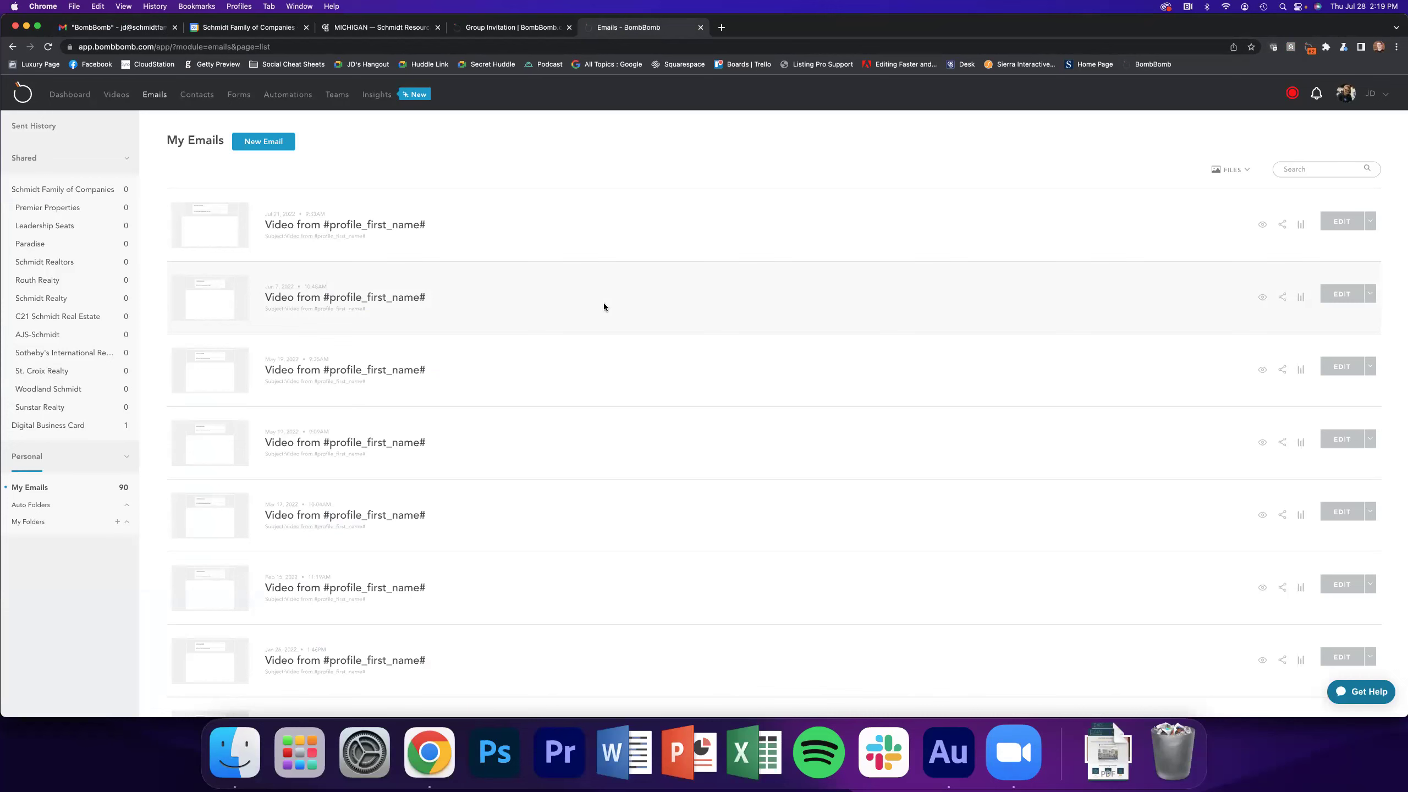
Preview the Quick Send email form, close it, and reopen the New Email choices
{"action": "left_click", "coordinate": [256, 146]}
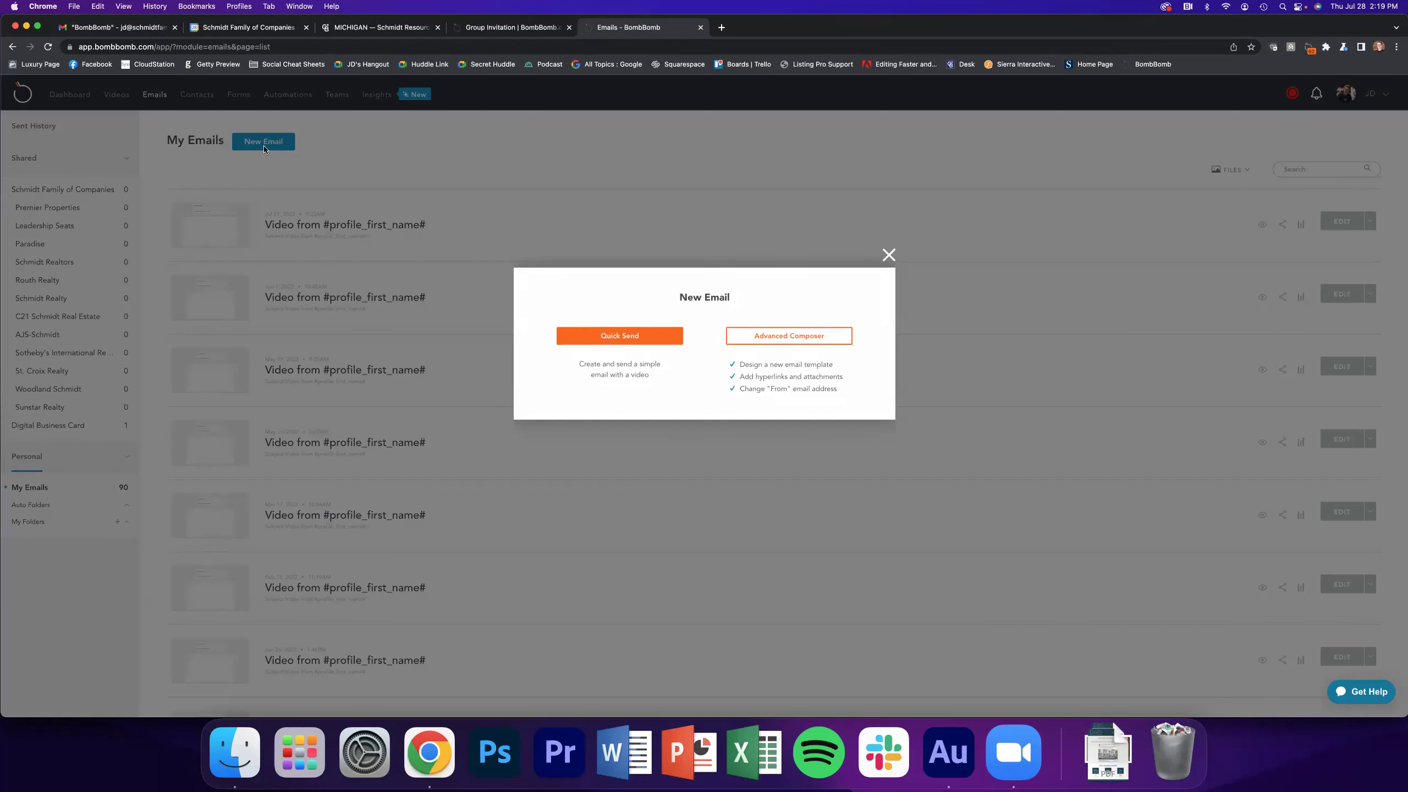
{"action": "left_click", "coordinate": [601, 337]}
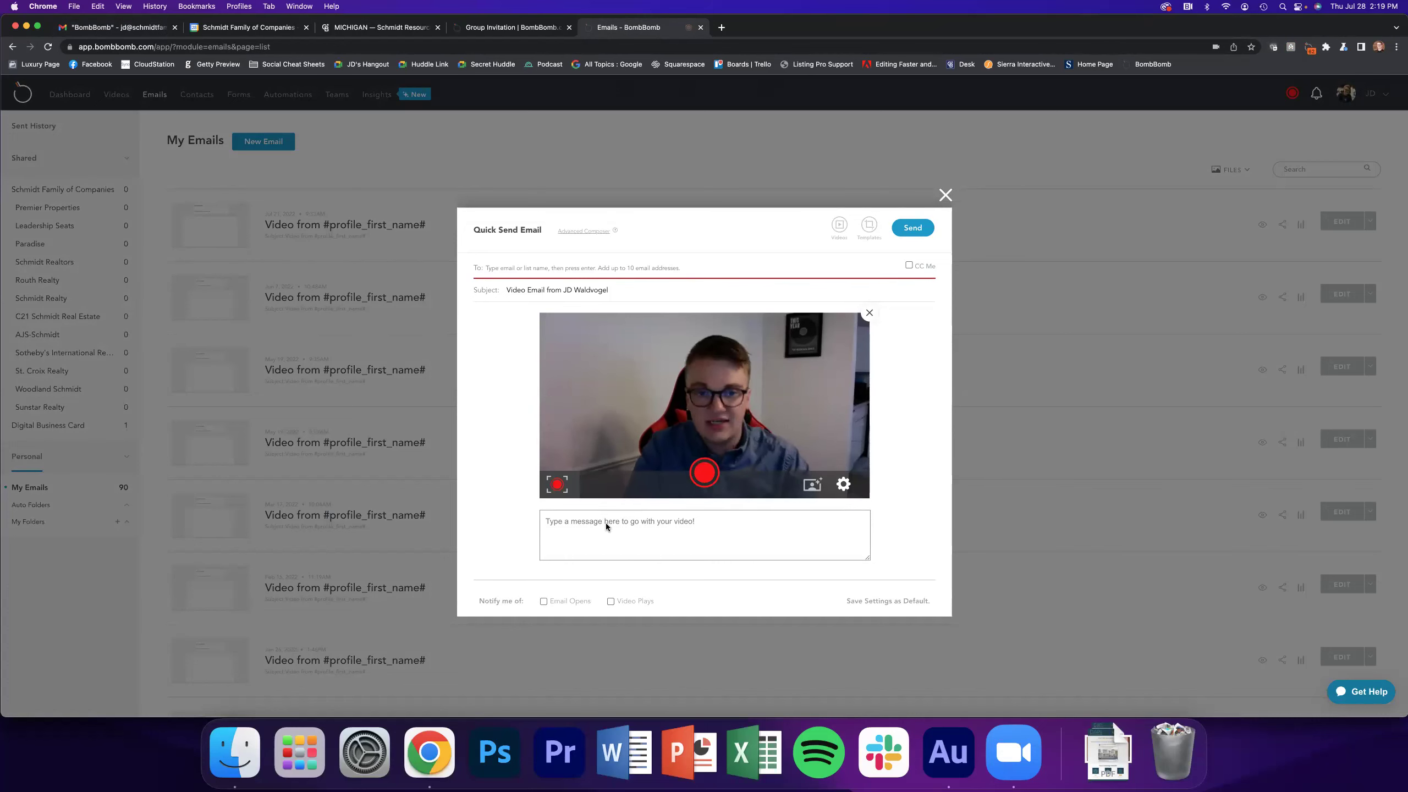
{"action": "left_click", "coordinate": [945, 195]}
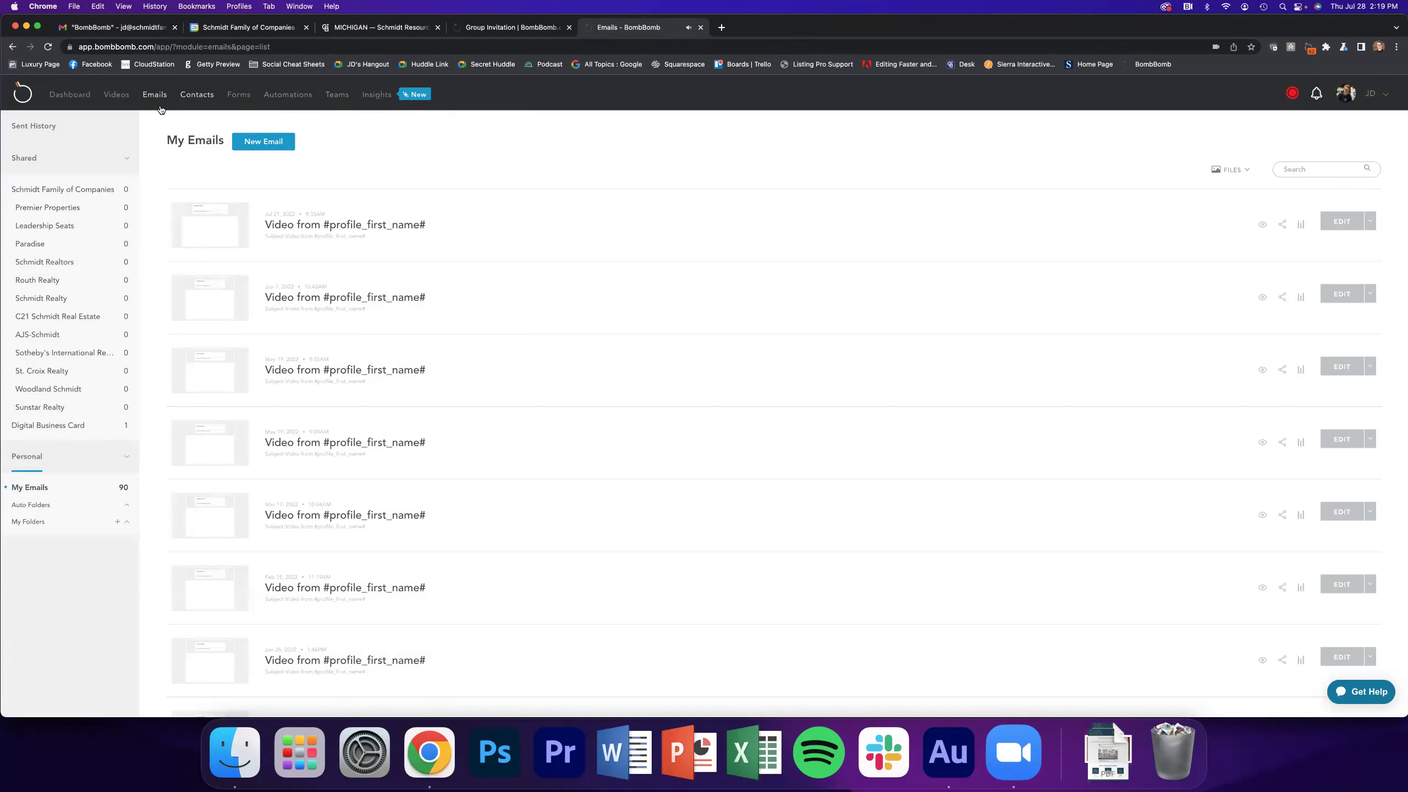
{"action": "left_click", "coordinate": [251, 143]}
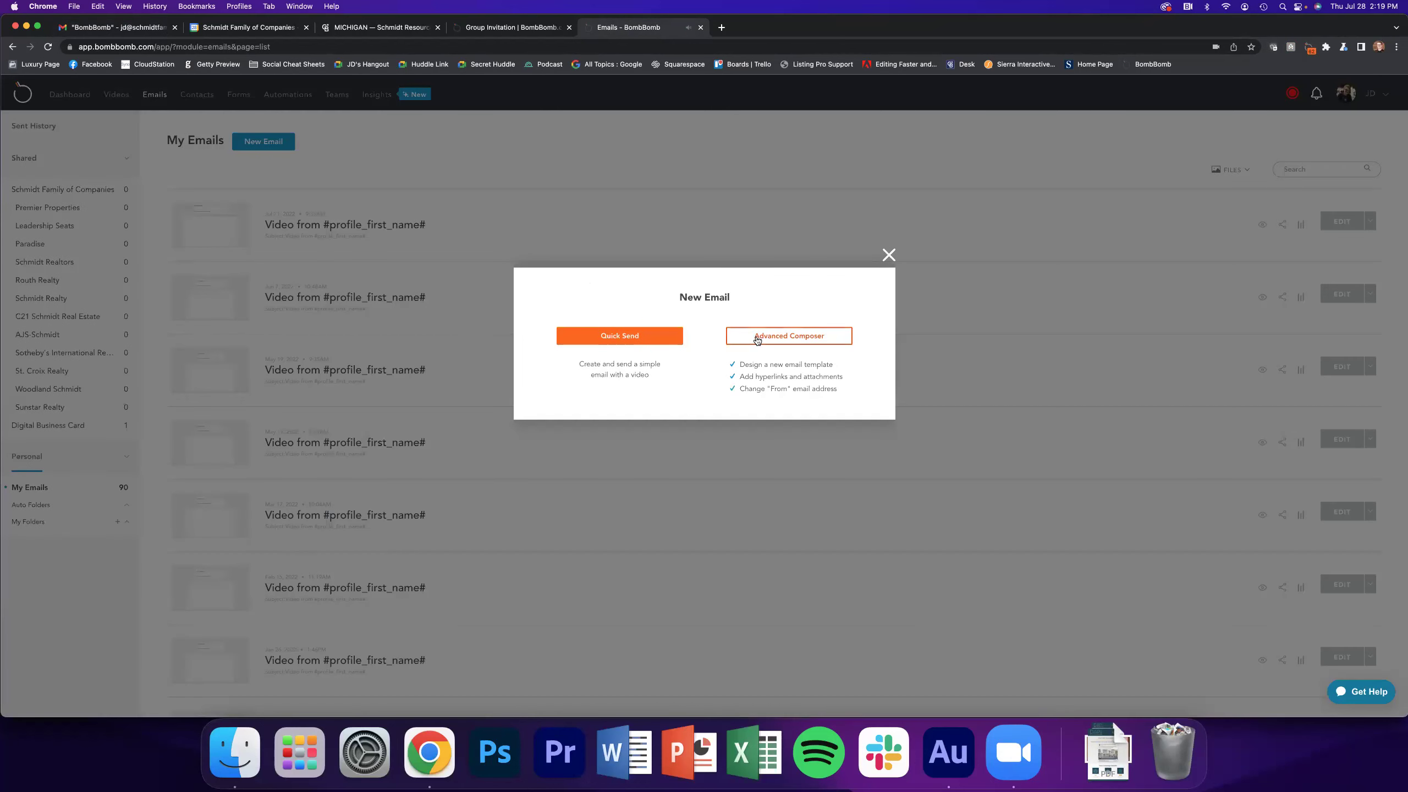
Start an Advanced Composer email using the 2020.sunstar Coldwell Banker Sunstar Realty template
{"action": "left_click", "coordinate": [756, 338]}
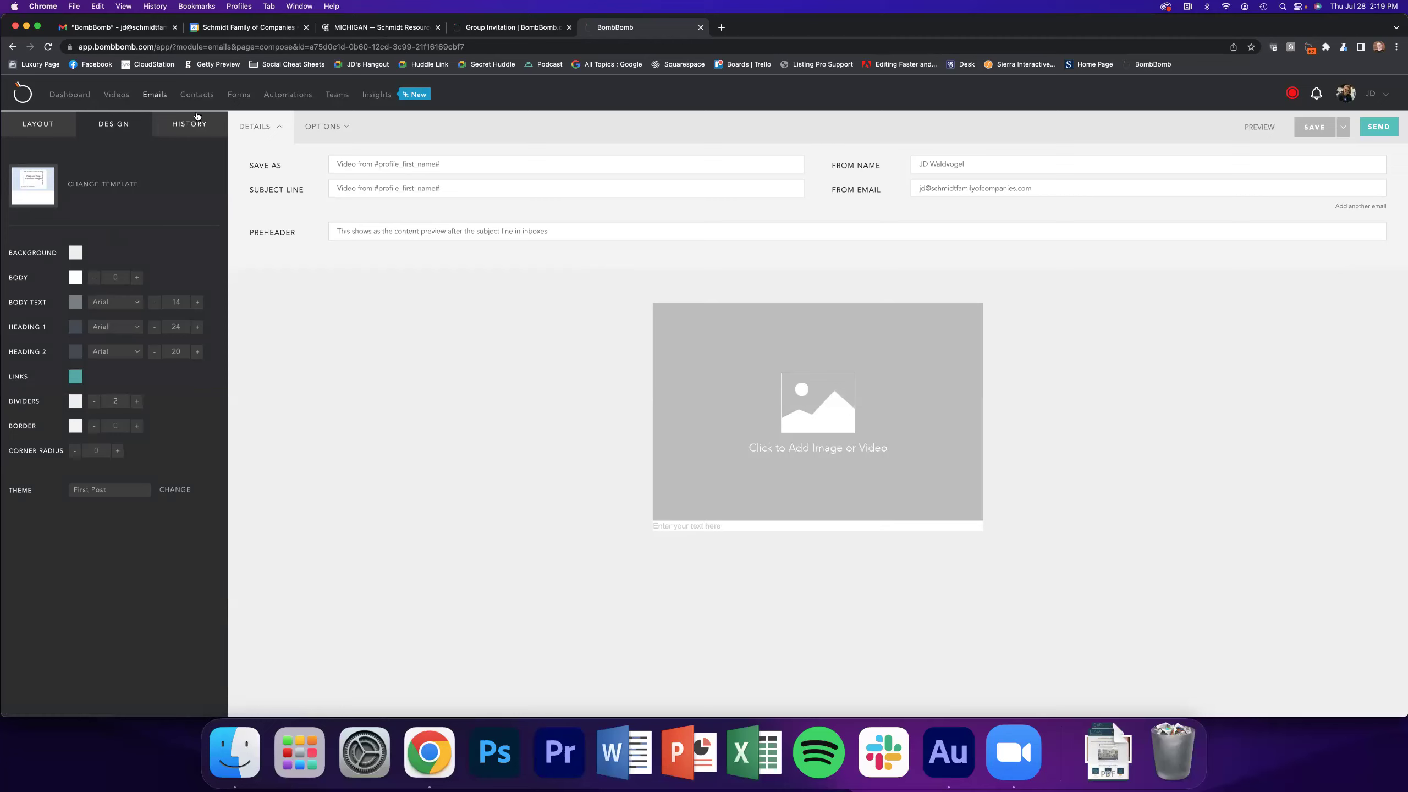
{"action": "left_click", "coordinate": [91, 188]}
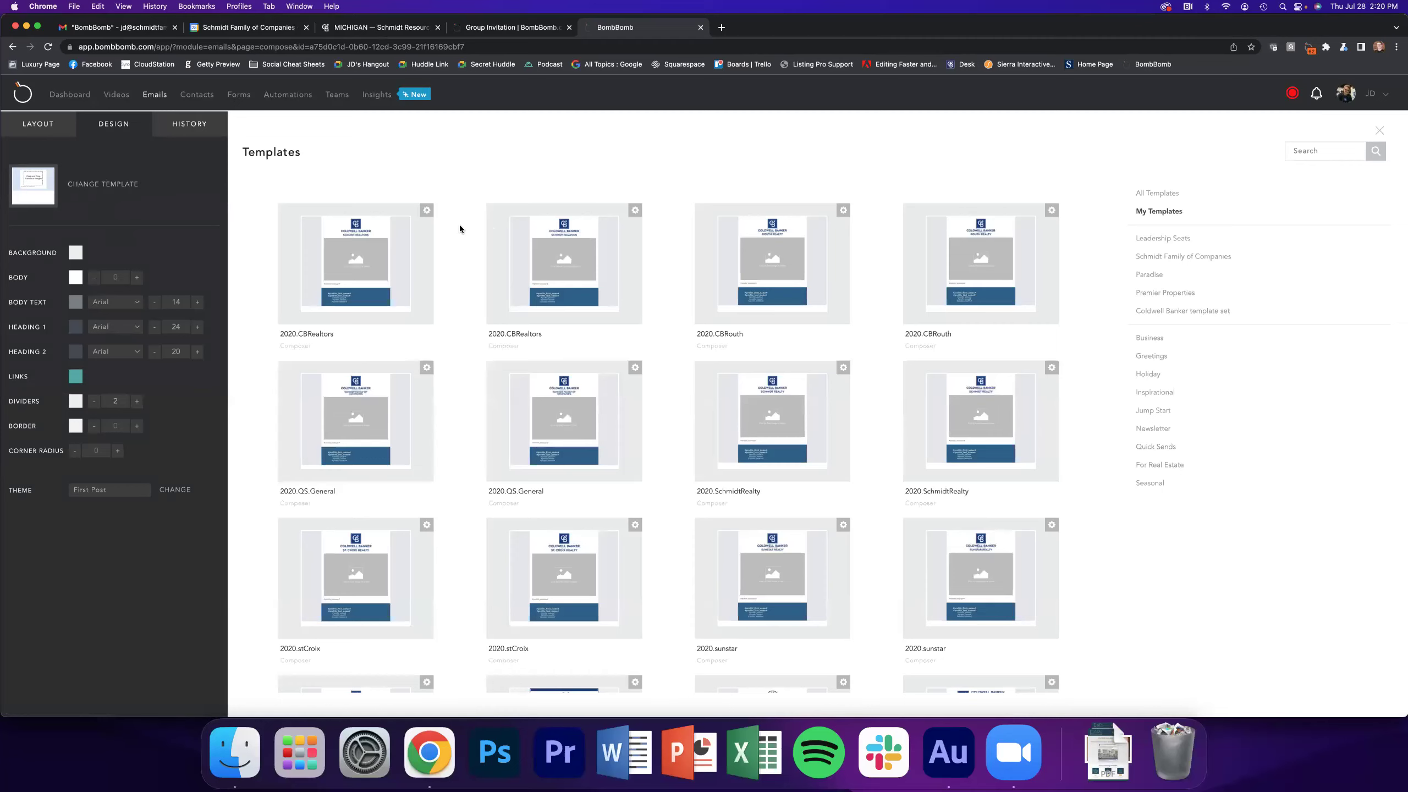
{"action": "scroll", "coordinate": [460, 225], "scroll_direction": "down", "scroll_amount": 3}
{"action": "scroll", "coordinate": [460, 224], "scroll_direction": "down", "scroll_amount": 3}
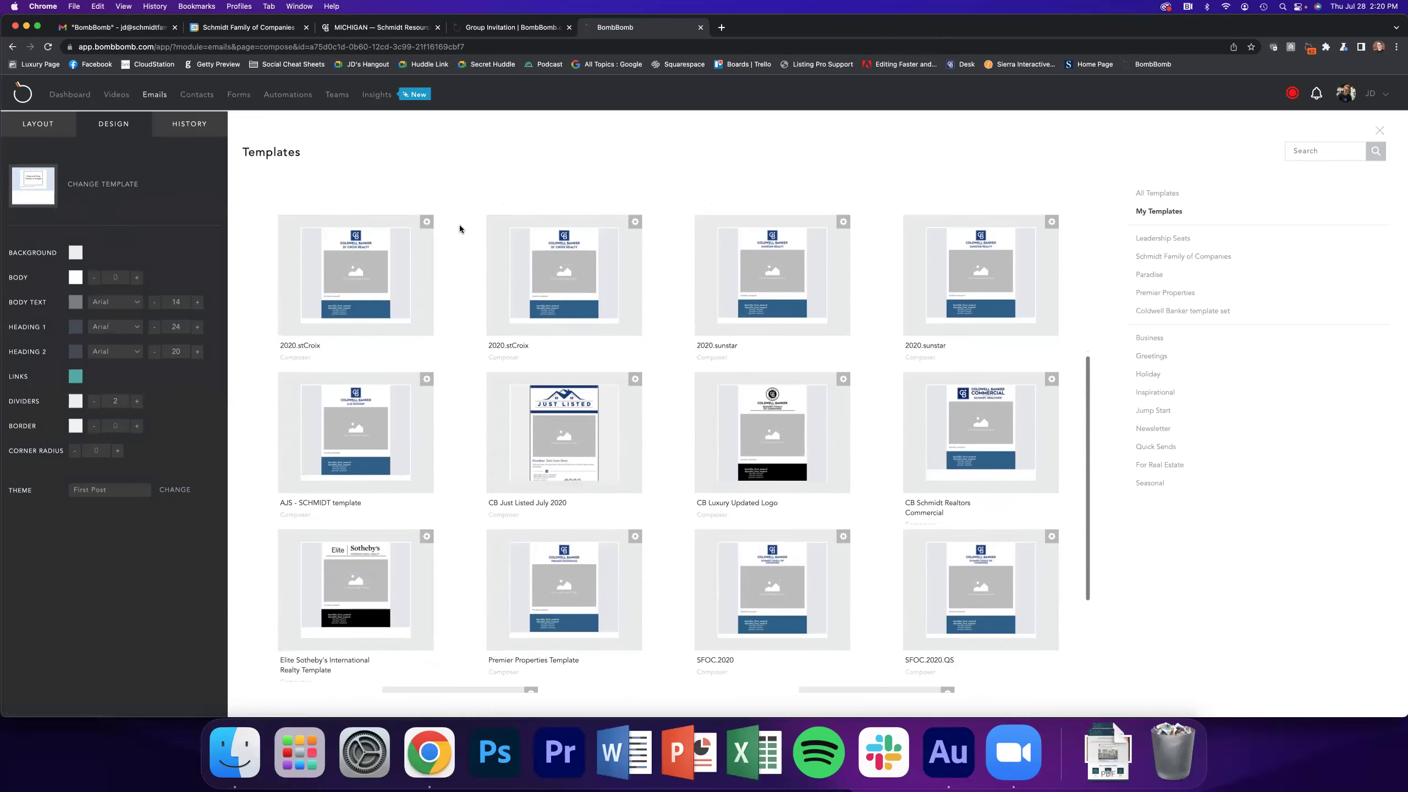
{"action": "scroll", "coordinate": [460, 224], "scroll_direction": "down", "scroll_amount": 3}
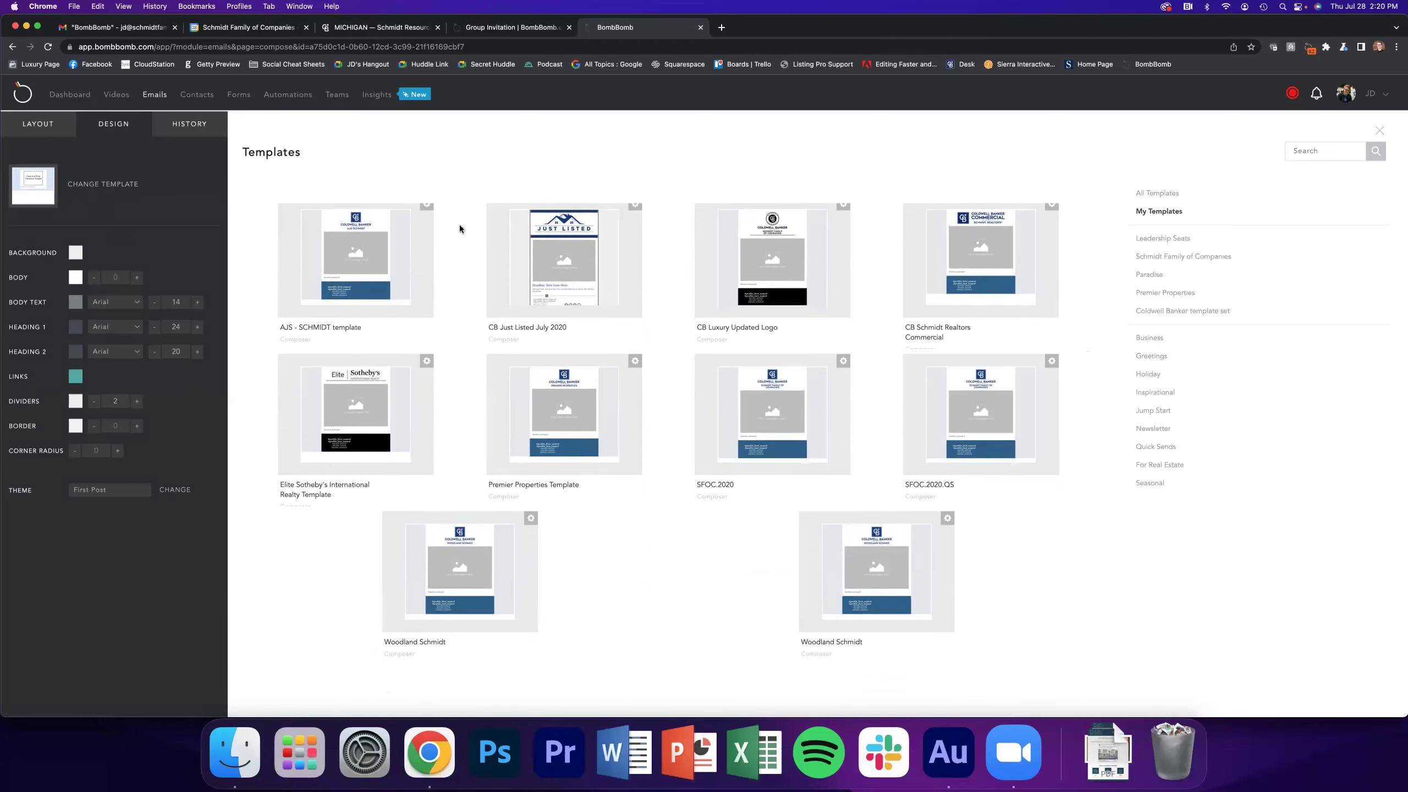
{"action": "scroll", "coordinate": [460, 224], "scroll_direction": "up", "scroll_amount": 9}
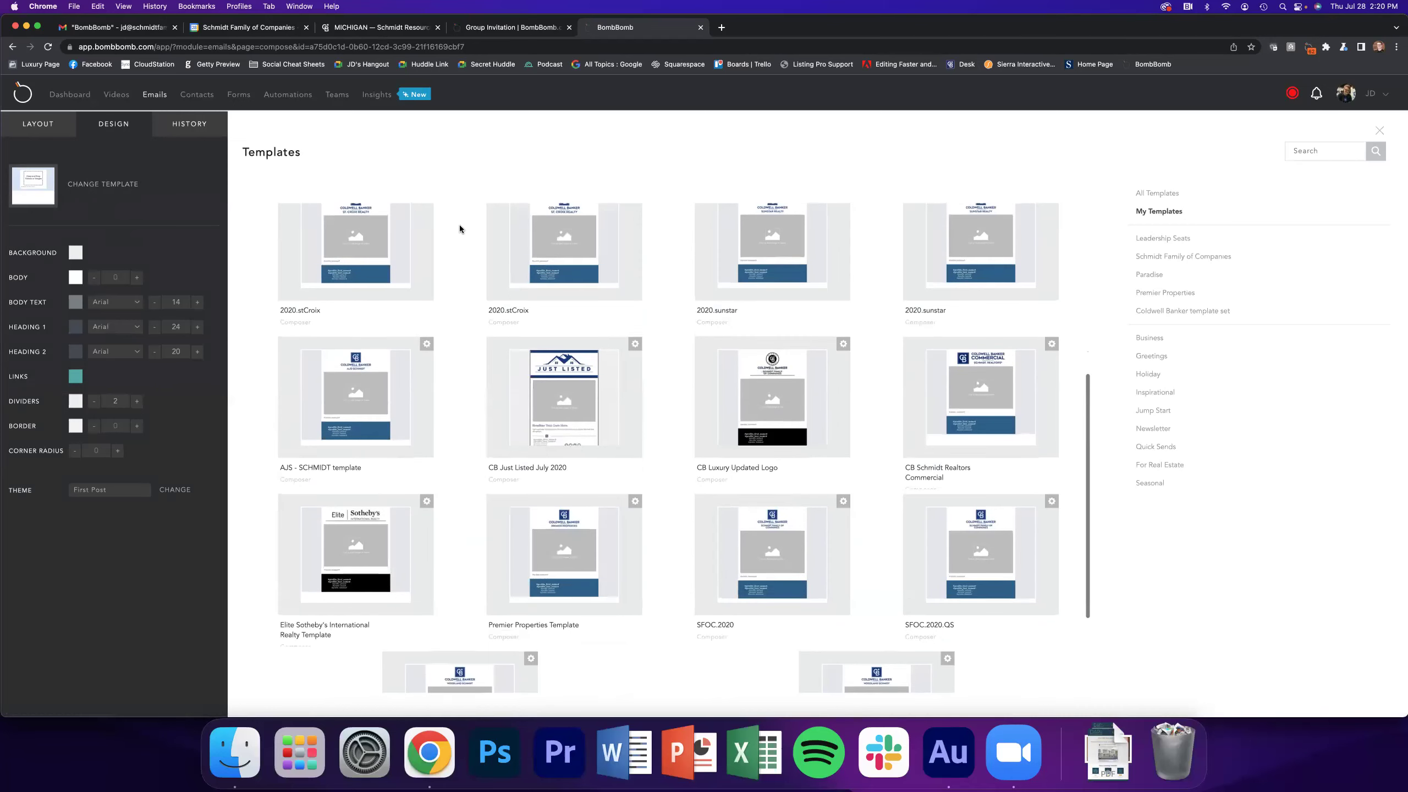
{"action": "scroll", "coordinate": [460, 224], "scroll_direction": "up", "scroll_amount": 1}
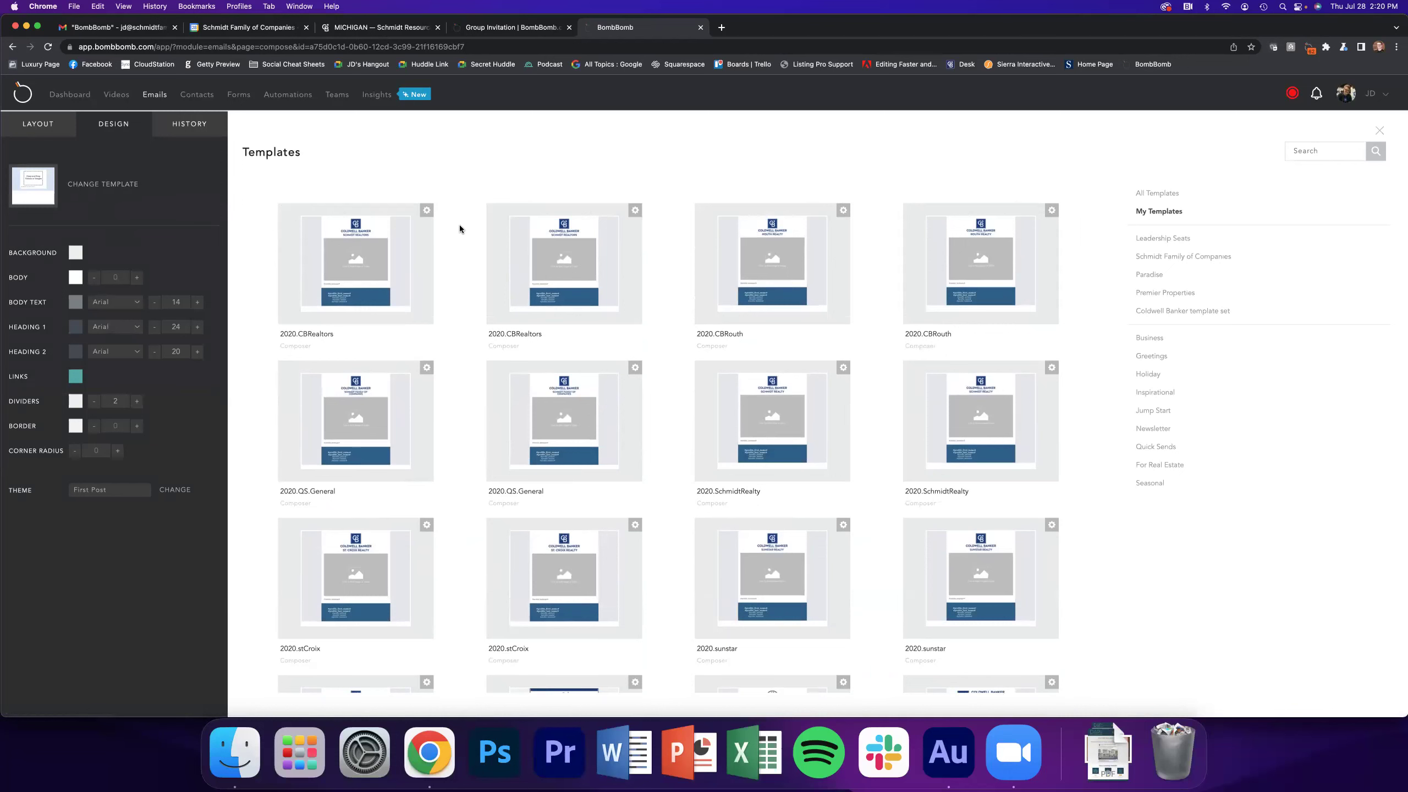
{"action": "scroll", "coordinate": [710, 415], "scroll_direction": "down", "scroll_amount": 3}
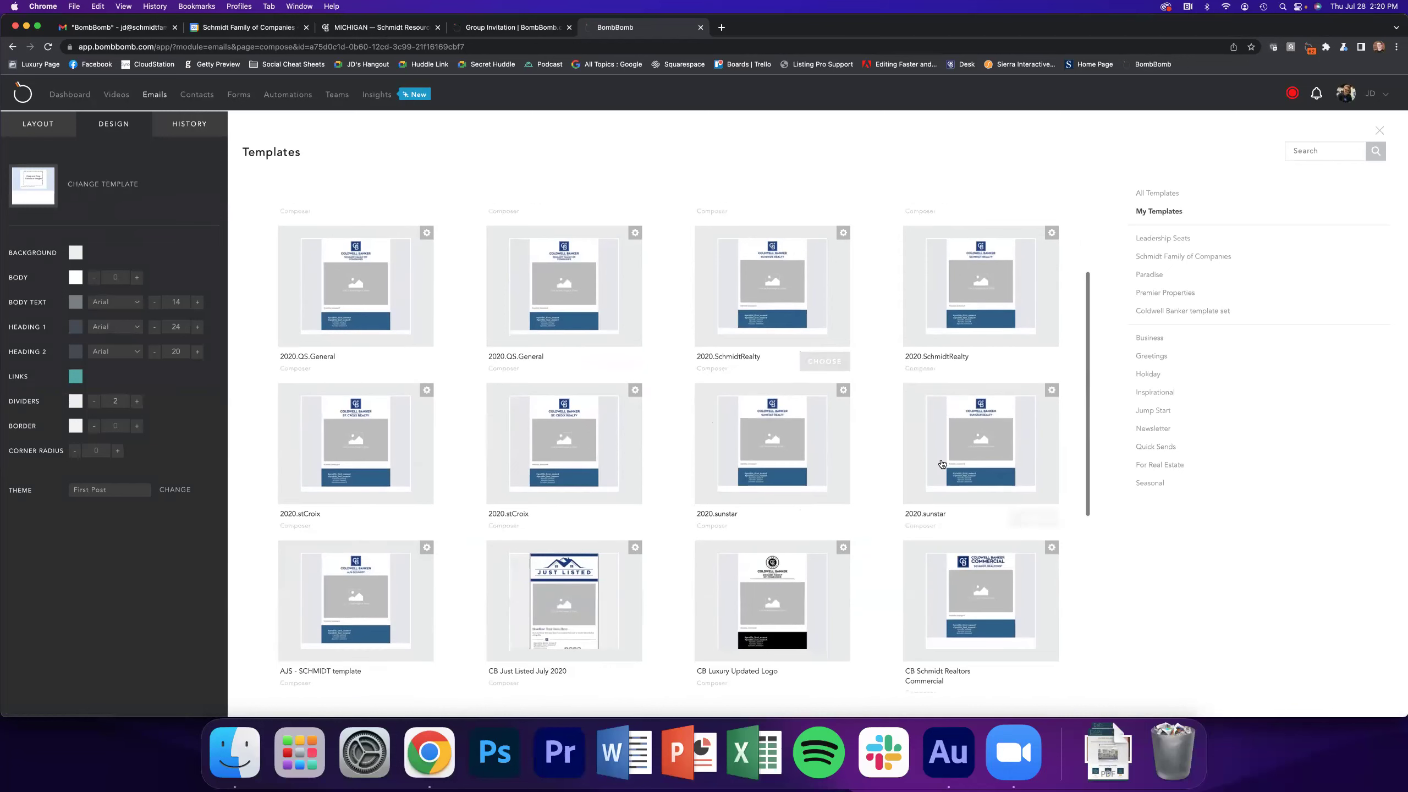
{"action": "left_click", "coordinate": [1043, 518]}
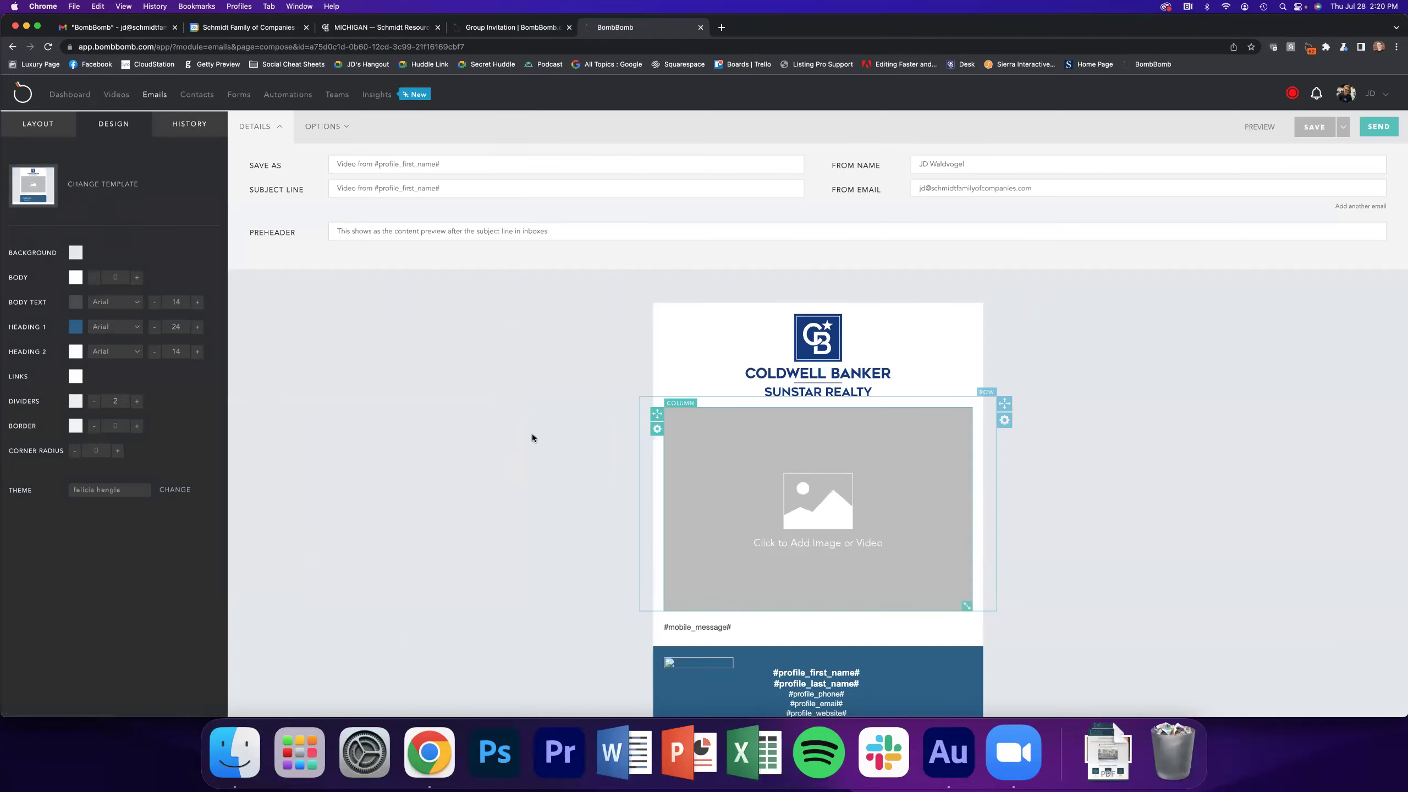
Insert the DAP/Ignite Explainer video into the email's image area and edit the text below
{"action": "scroll", "coordinate": [511, 399], "scroll_direction": "down", "scroll_amount": 2}
{"action": "left_click", "coordinate": [841, 424]}
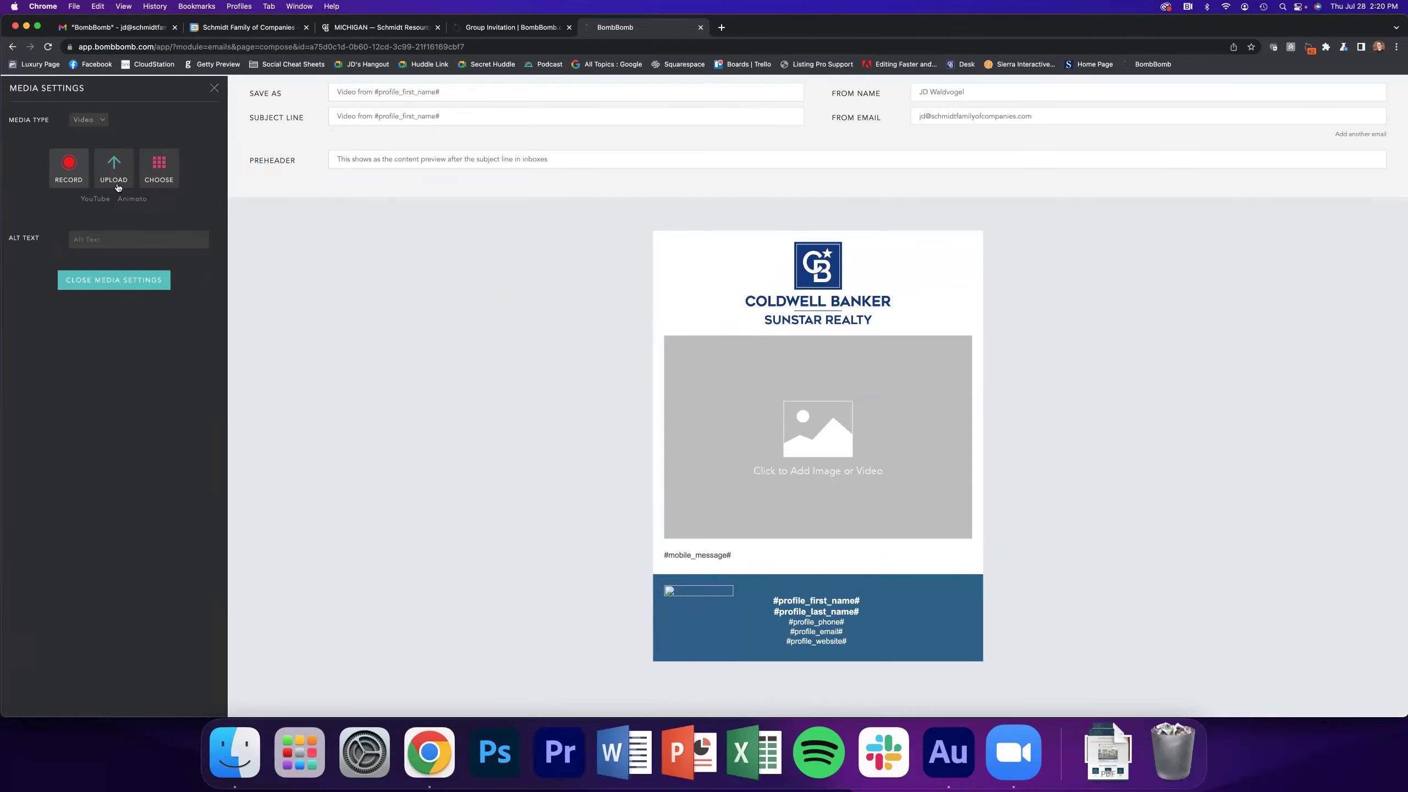
{"action": "left_click", "coordinate": [155, 178]}
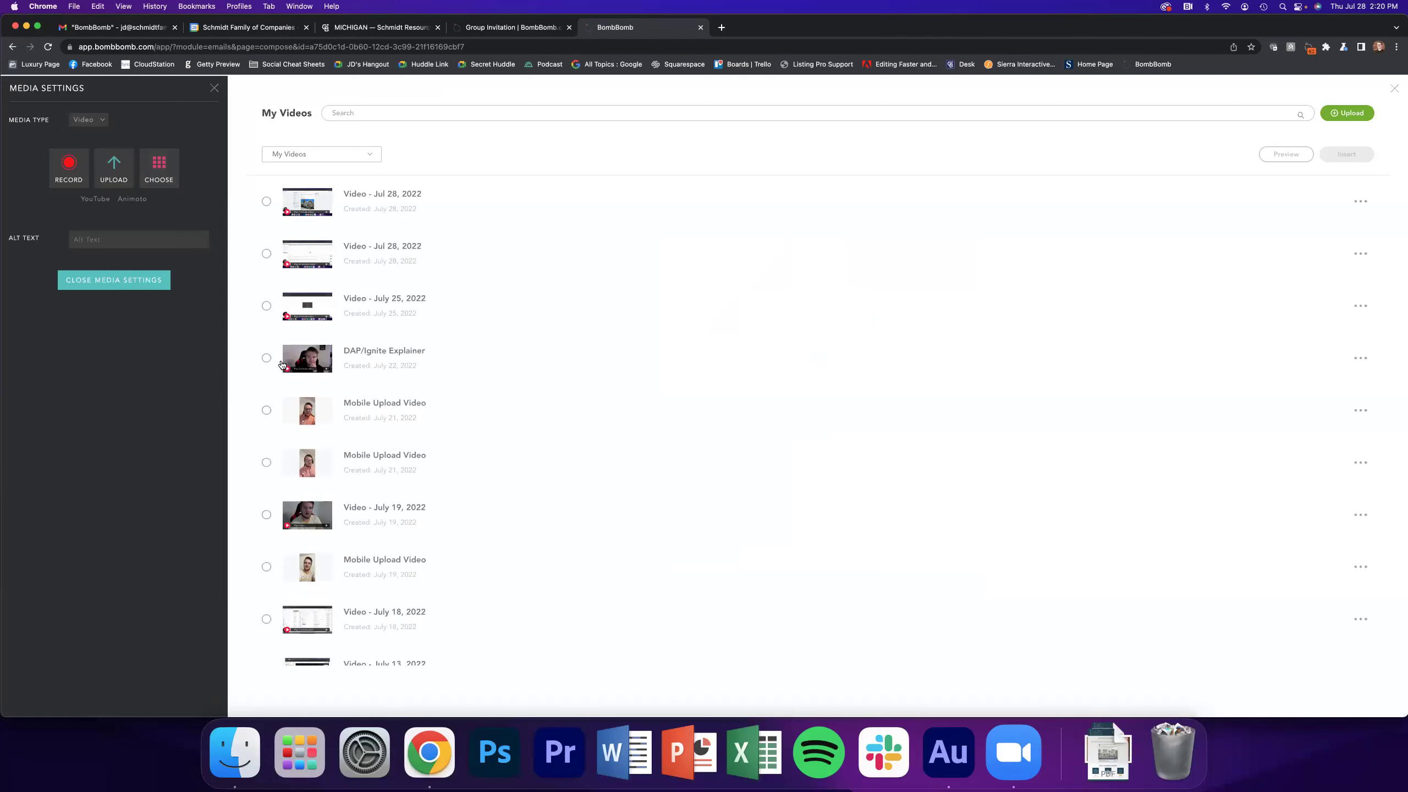
{"action": "left_click", "coordinate": [267, 359]}
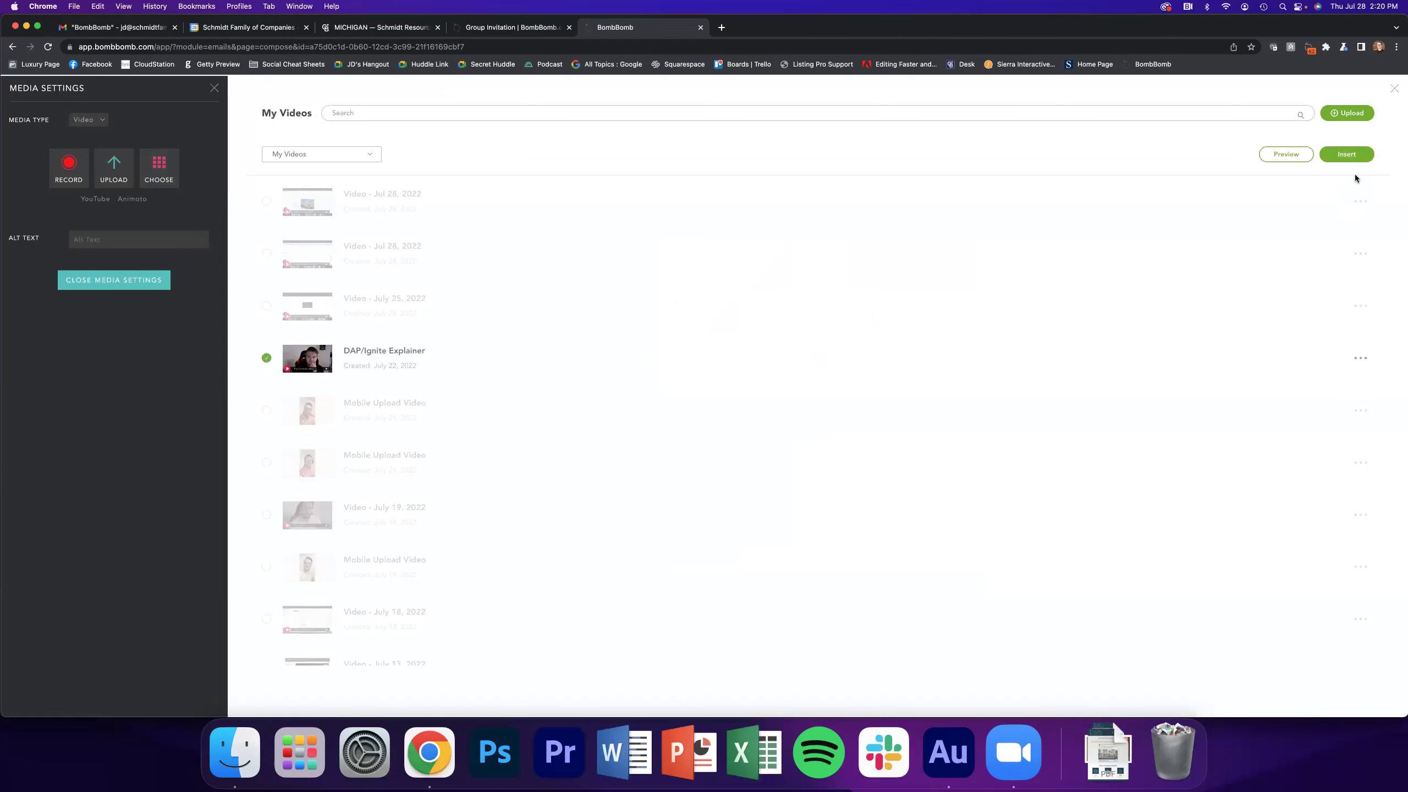
{"action": "left_click", "coordinate": [1348, 155]}
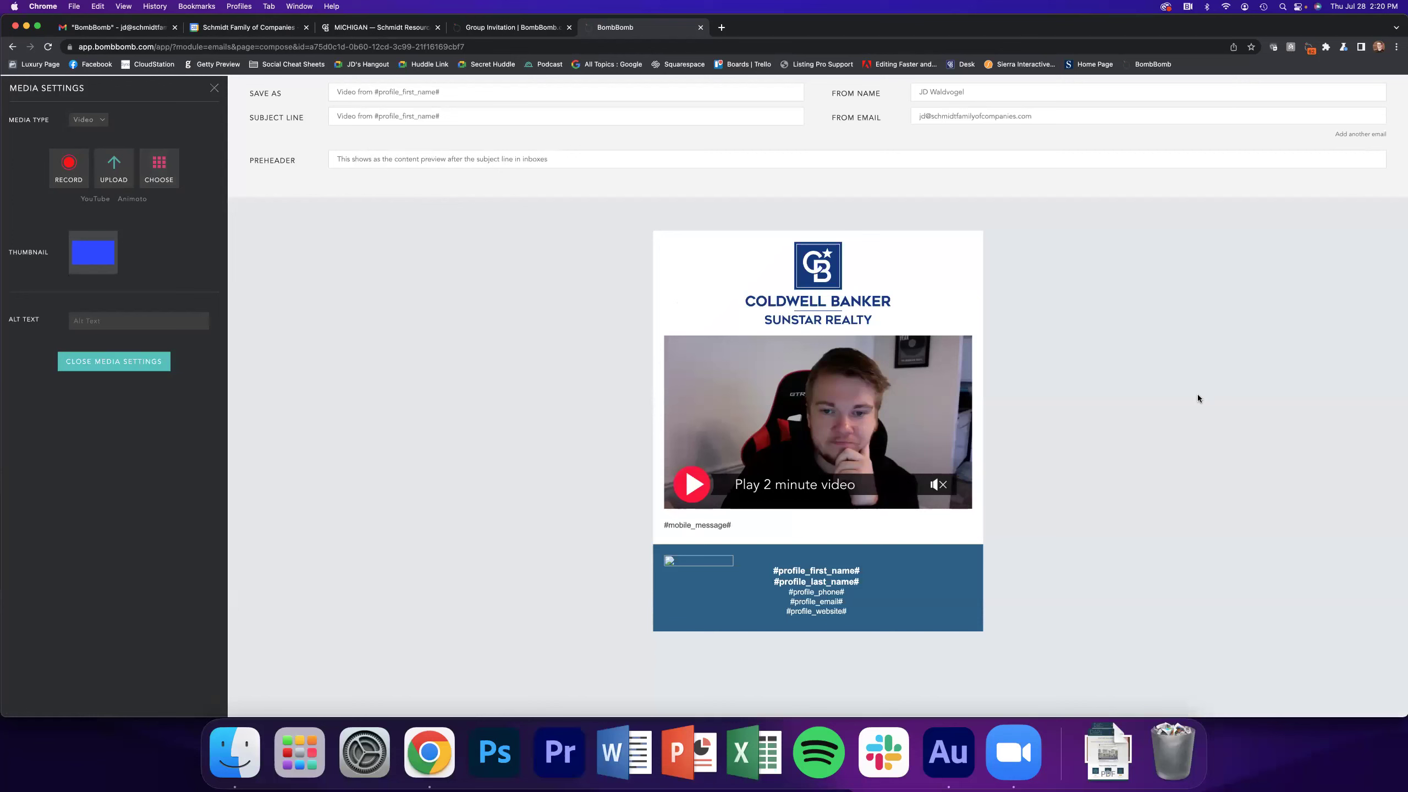
{"action": "left_click", "coordinate": [754, 522]}
Replace the #mobile_message# placeholder with a first-name greeting wishing the recipient a great day
{"action": "key", "text": "super+a"}
{"action": "type", "text": "H"}
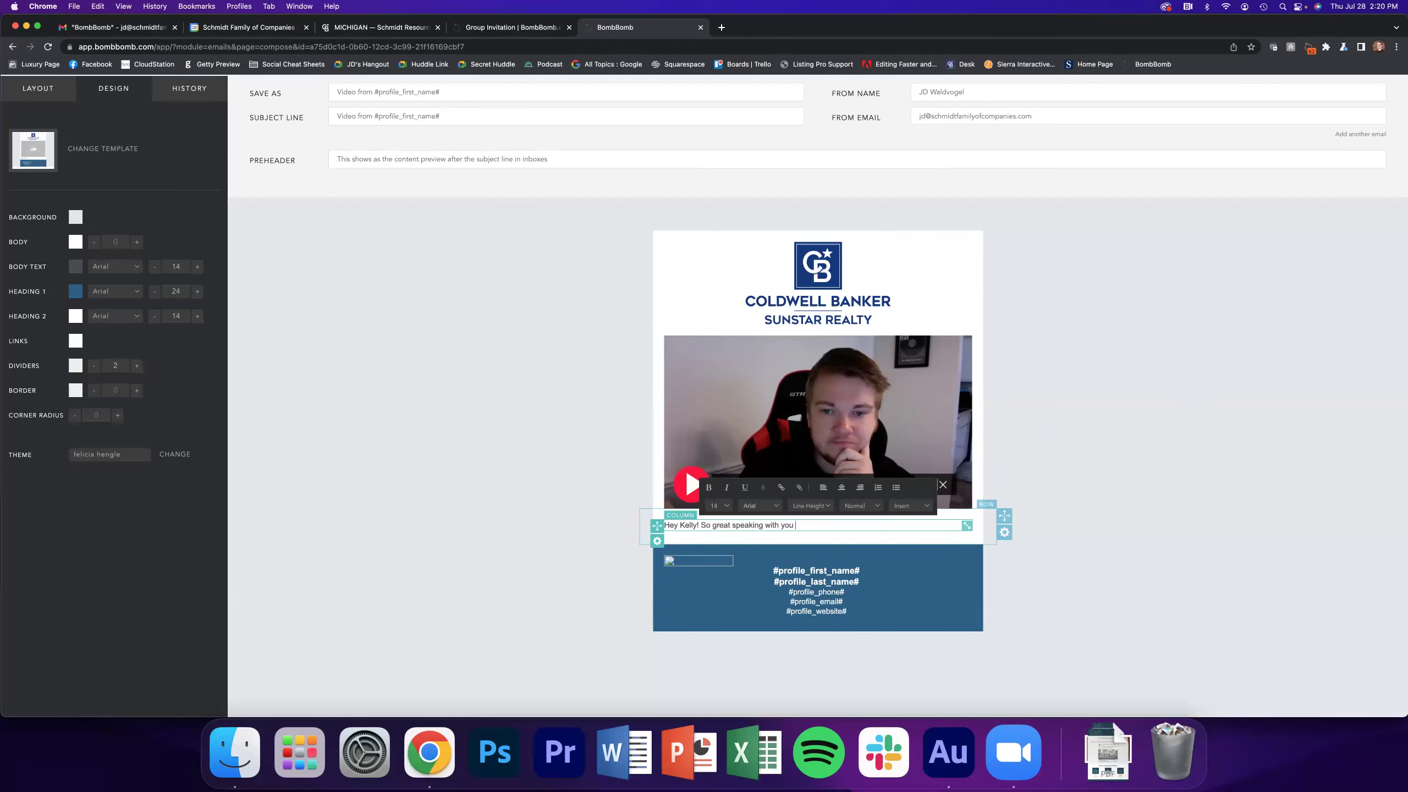
{"action": "type", "text": "you have a great day."}
{"action": "left_click", "coordinate": [1138, 528]}
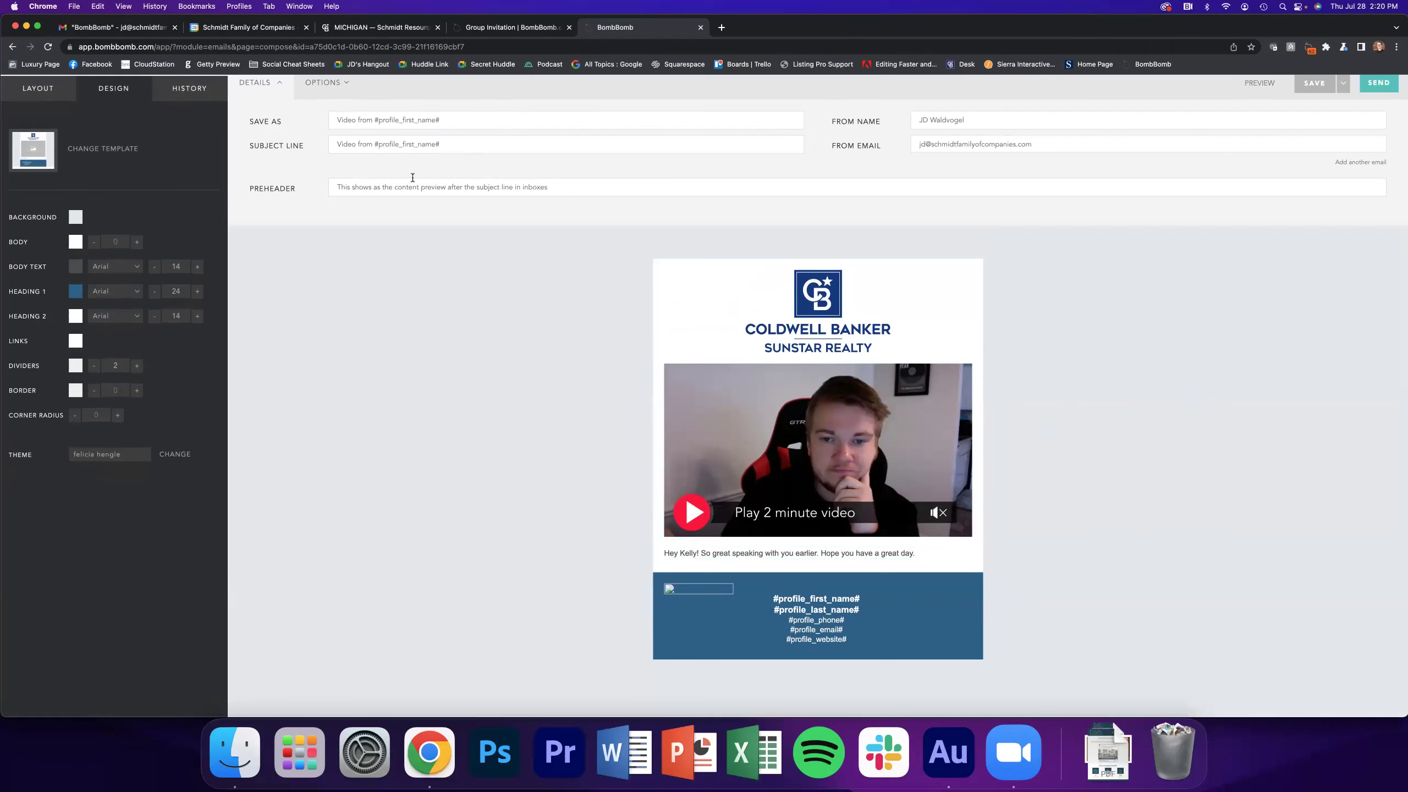
{"action": "scroll", "coordinate": [1369, 102], "scroll_direction": "up", "scroll_amount": 2}
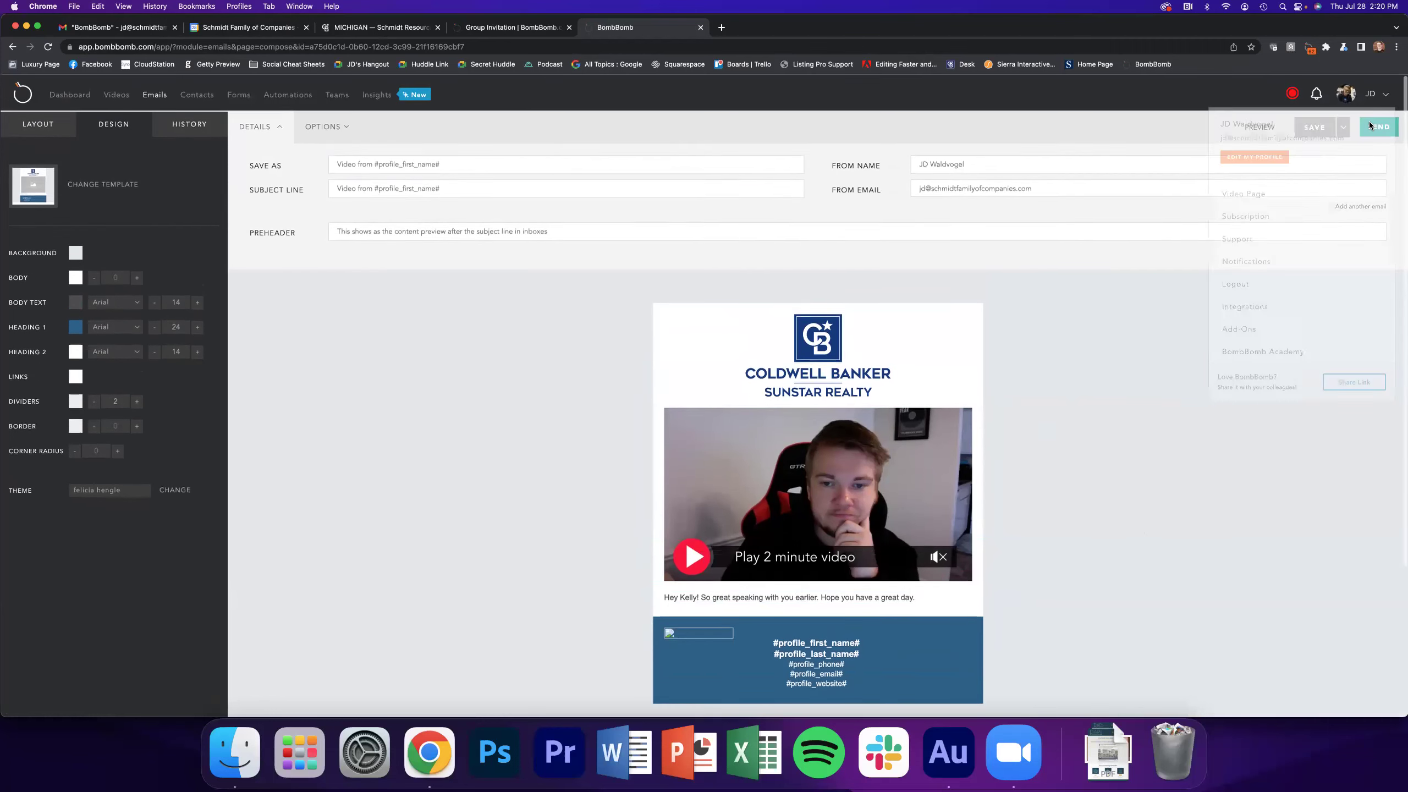
Save the video email, enter the recipient's e-mail address, and send it right away
{"action": "left_click", "coordinate": [1366, 127]}
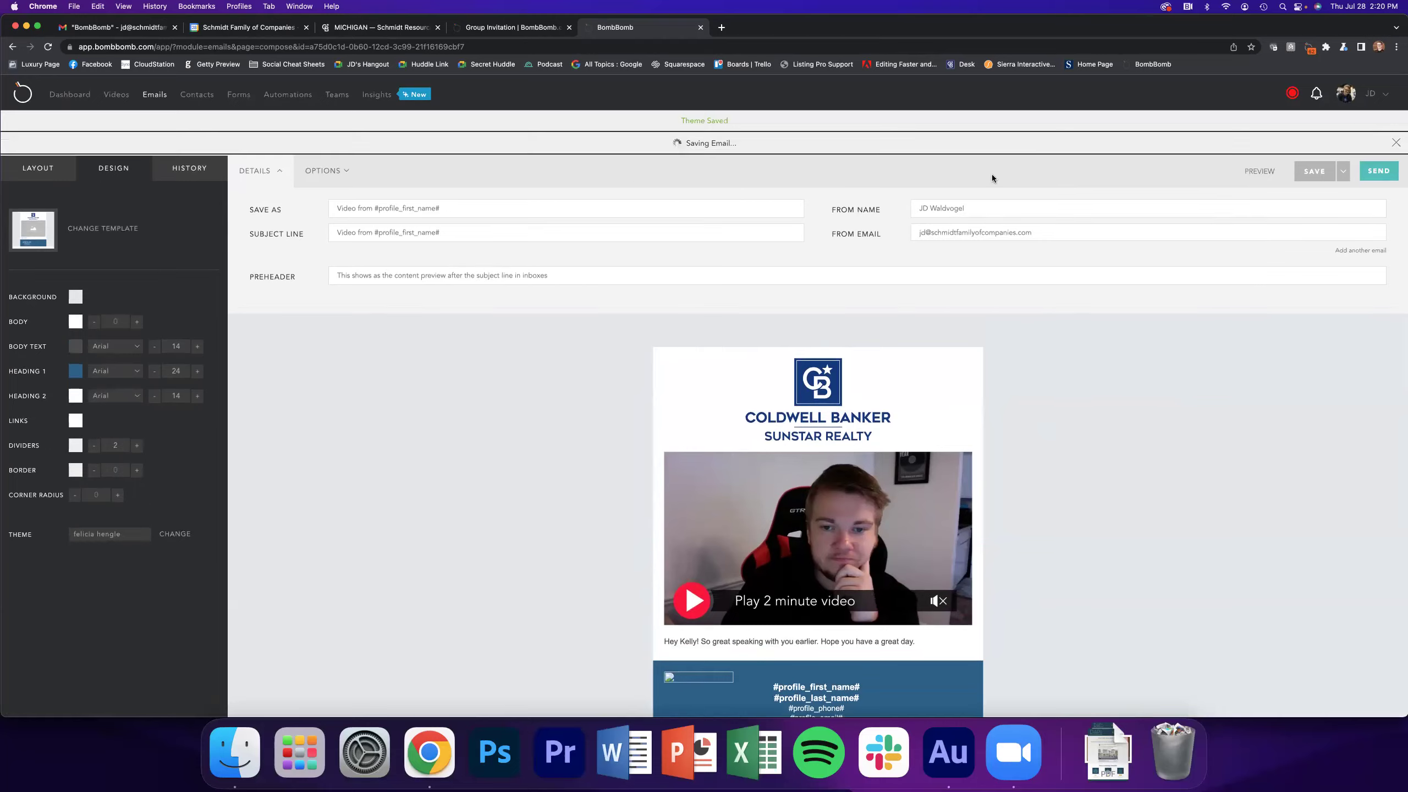
{"action": "left_click", "coordinate": [657, 374]}
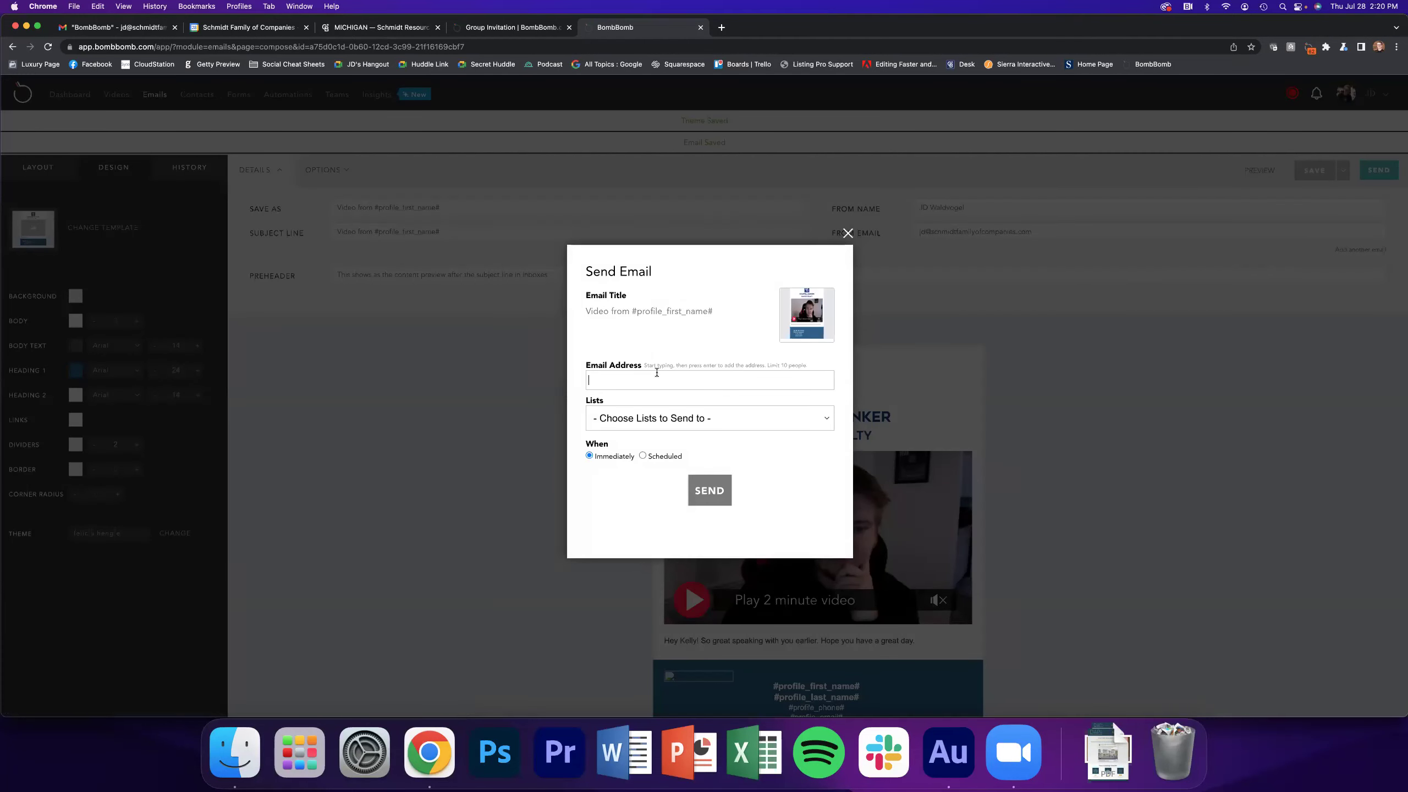
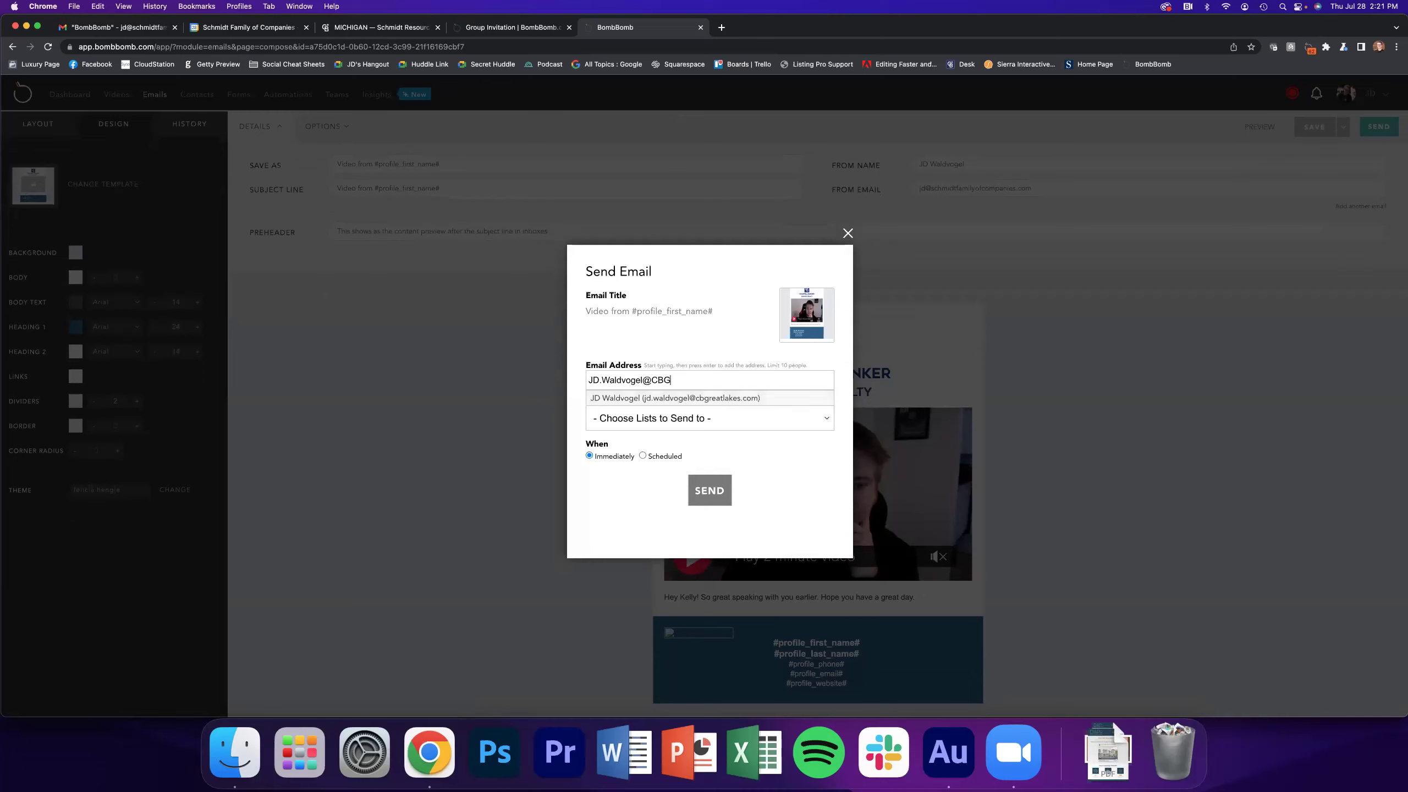
{"action": "key", "text": "Return"}
{"action": "left_click", "coordinate": [720, 504]}
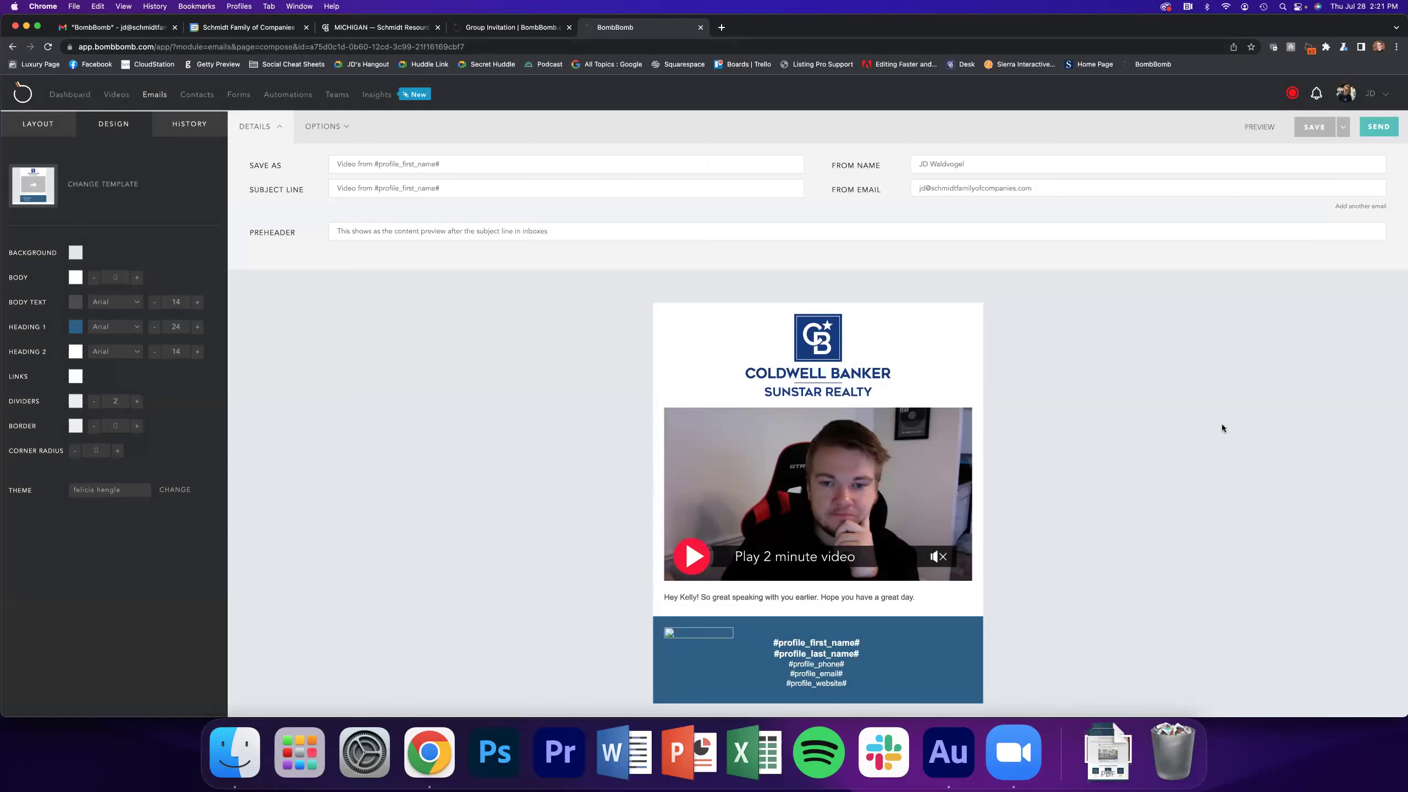
{"action": "left_click", "coordinate": [139, 27]}
{"action": "left_click", "coordinate": [226, 123]}
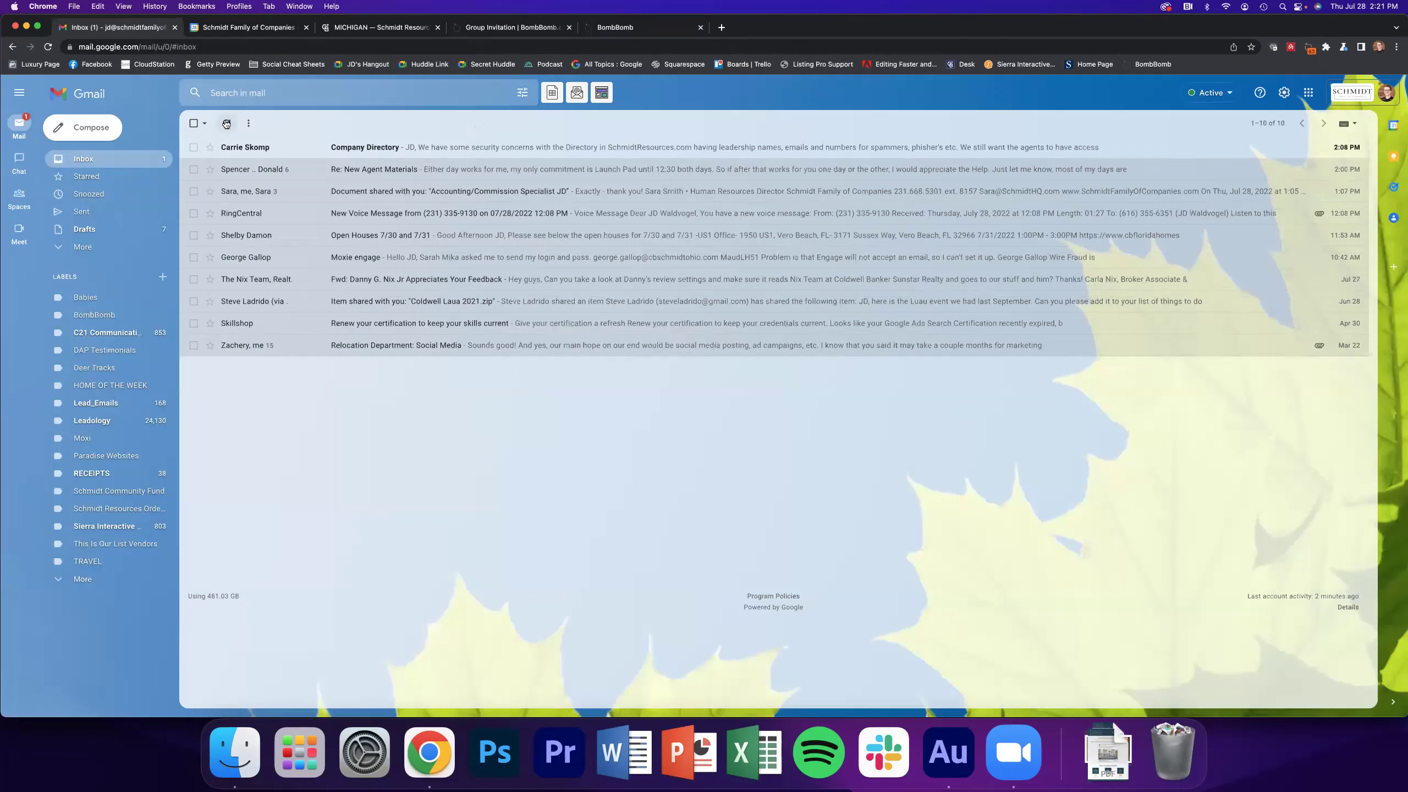
{"action": "left_click", "coordinate": [226, 124]}
{"action": "left_click", "coordinate": [231, 123]}
{"action": "left_click", "coordinate": [232, 124]}
{"action": "left_click", "coordinate": [619, 32]}
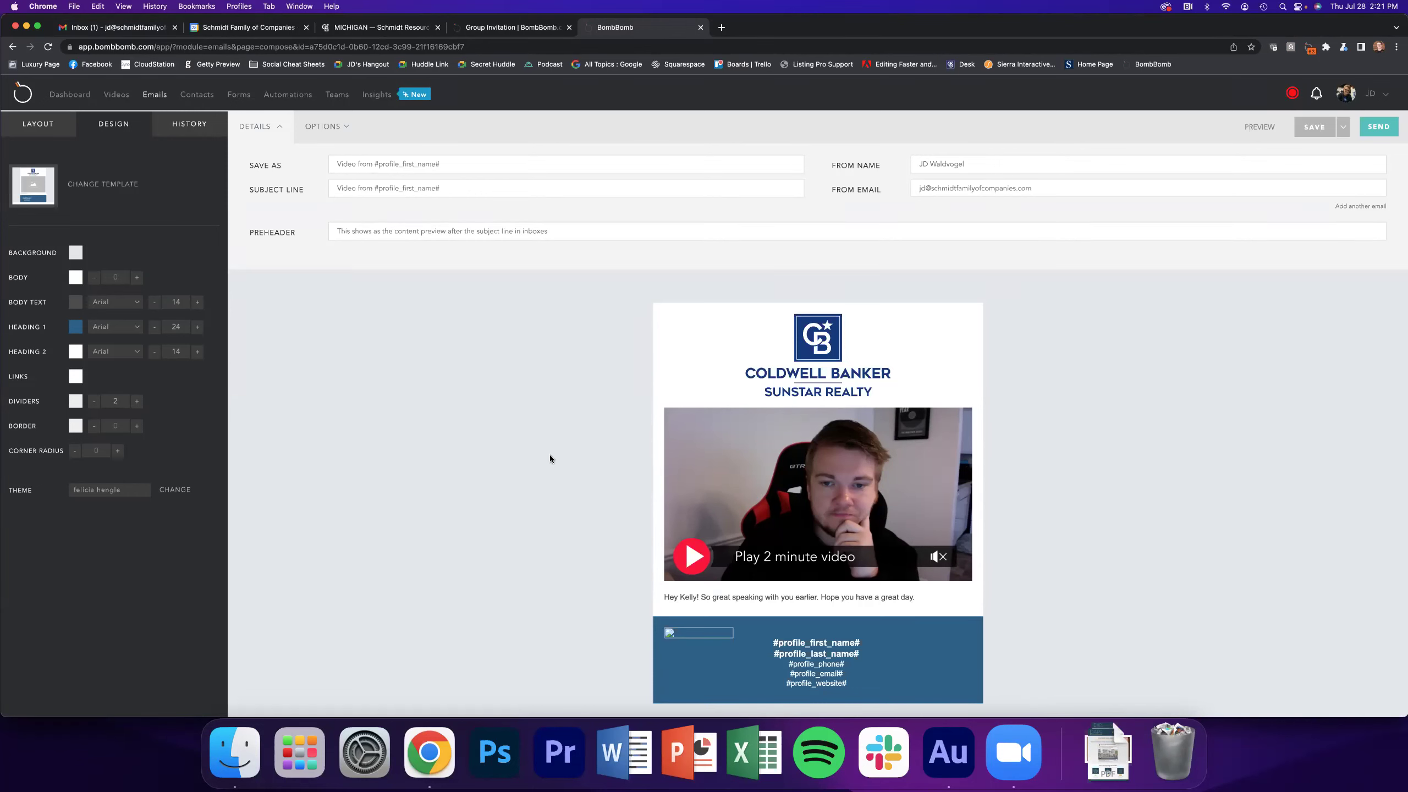
Choose the 'Holiday - 09 Sep - Labor Day - Picnic' template from the Holiday category
{"action": "left_click", "coordinate": [118, 191]}
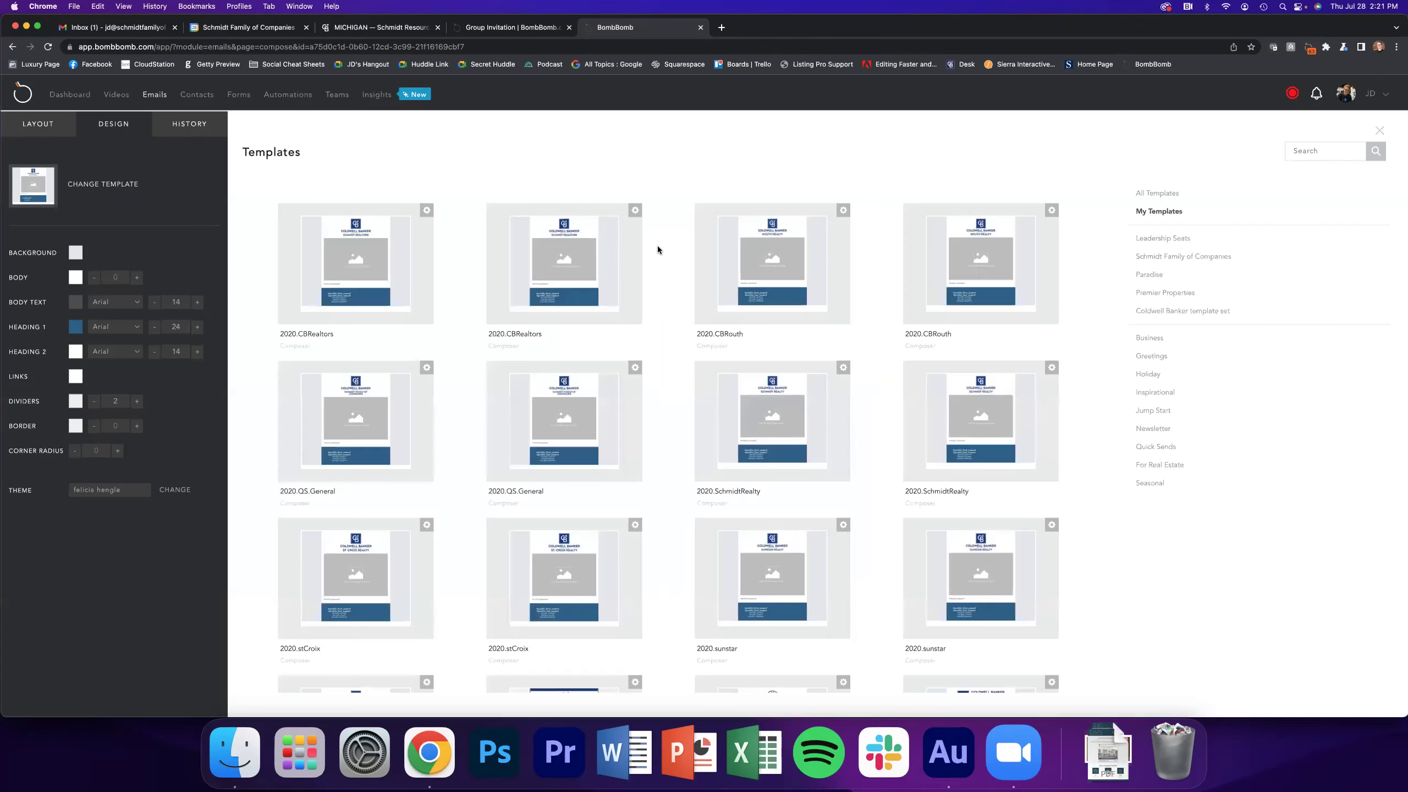
{"action": "scroll", "coordinate": [843, 330], "scroll_direction": "down", "scroll_amount": 5}
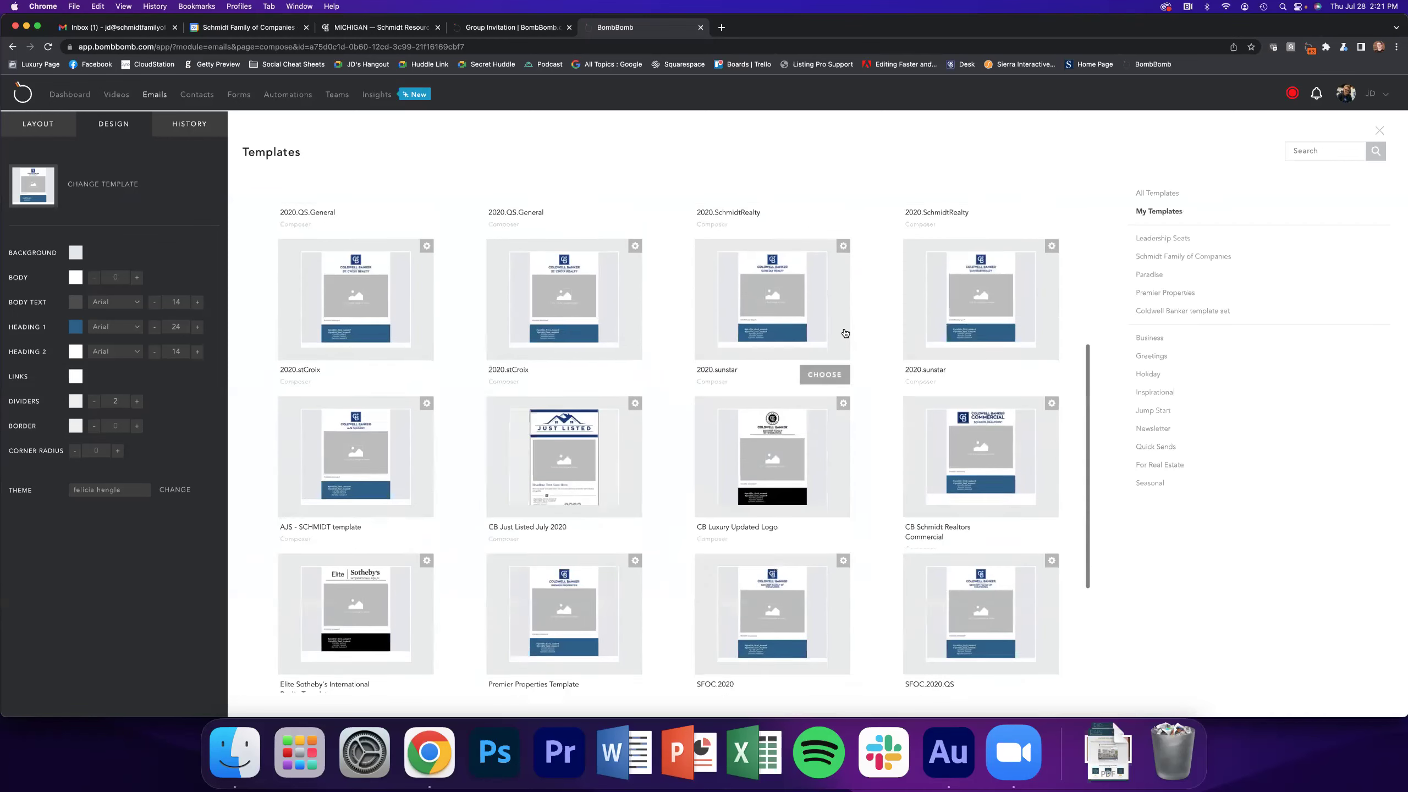
{"action": "scroll", "coordinate": [853, 322], "scroll_direction": "up", "scroll_amount": 3}
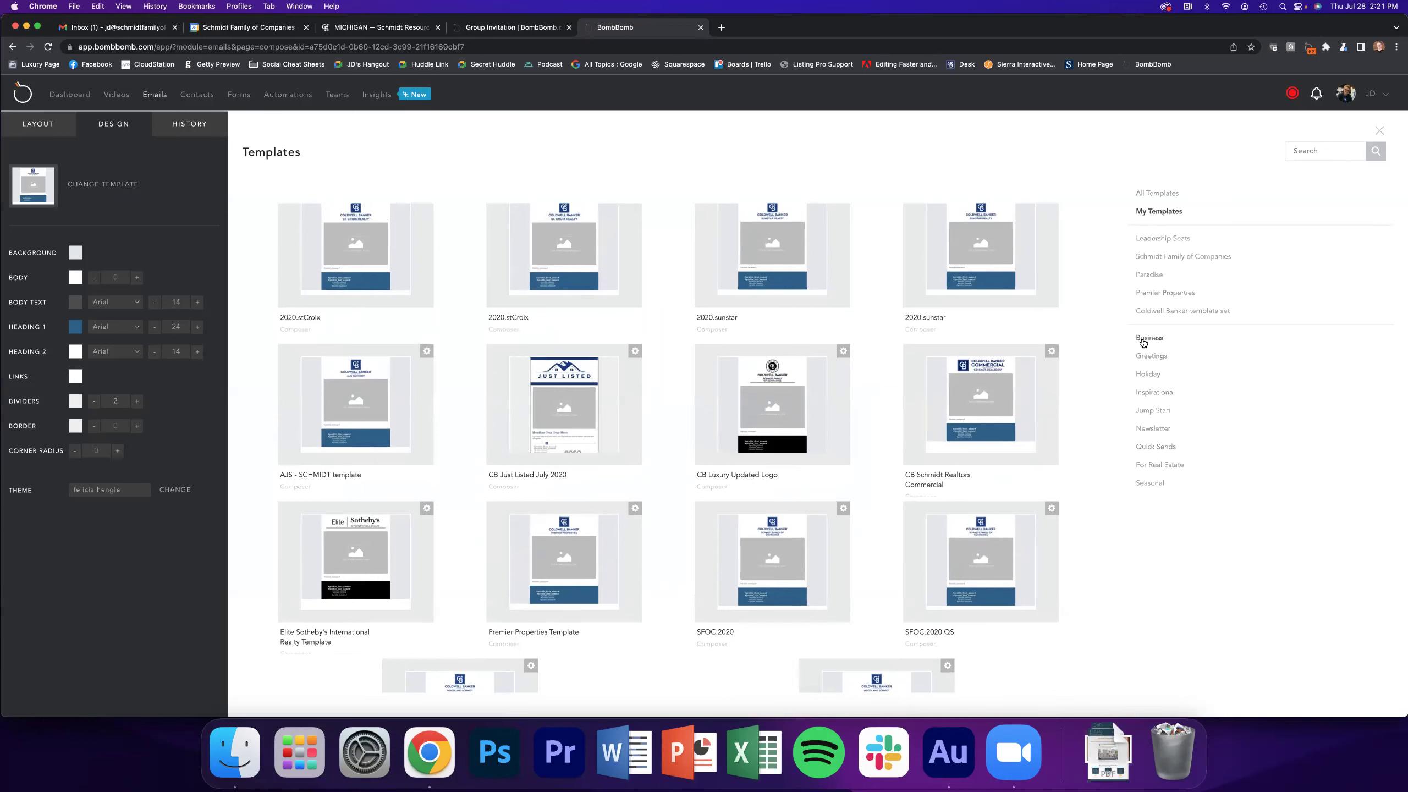
{"action": "left_click", "coordinate": [1150, 375]}
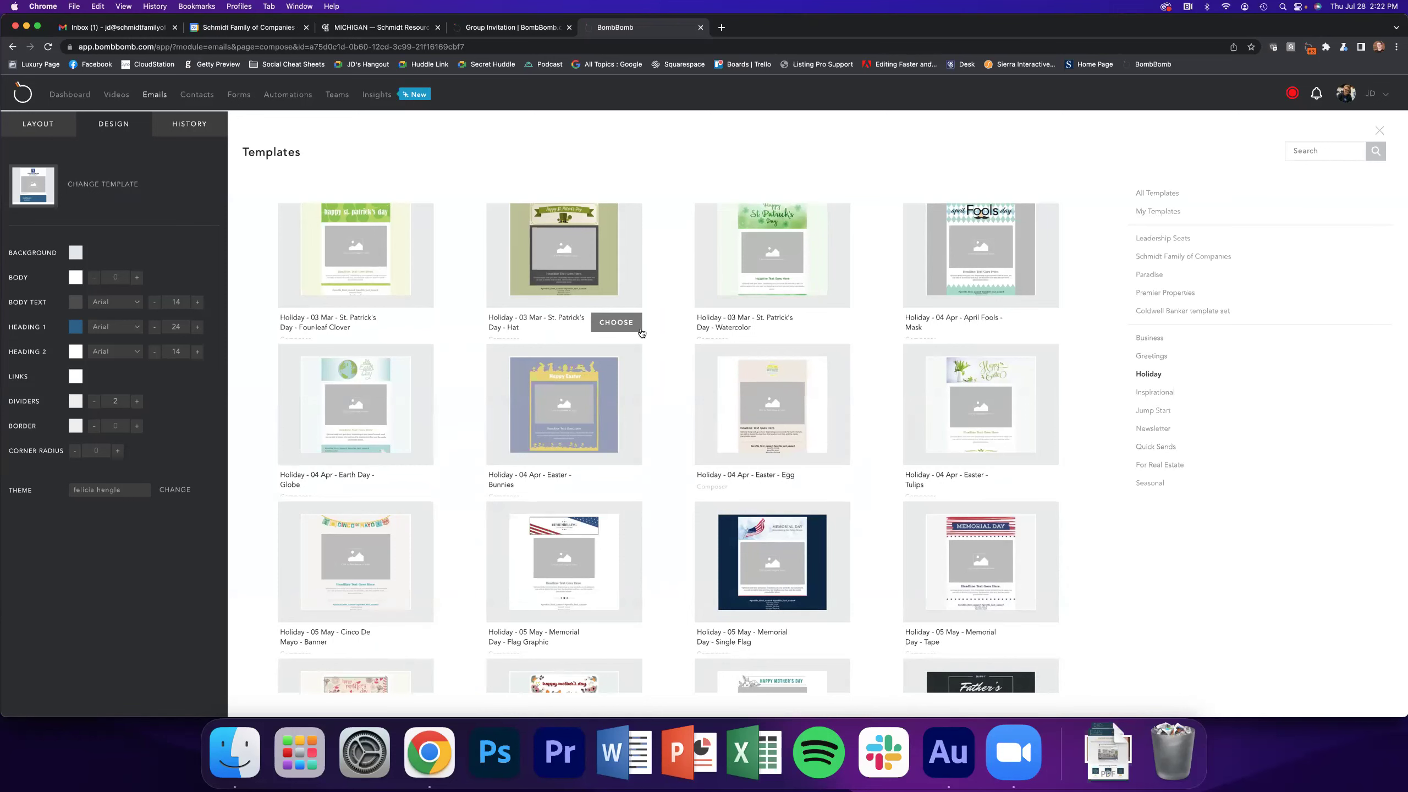
{"action": "scroll", "coordinate": [674, 339], "scroll_direction": "down", "scroll_amount": 5}
{"action": "scroll", "coordinate": [678, 357], "scroll_direction": "down", "scroll_amount": 8}
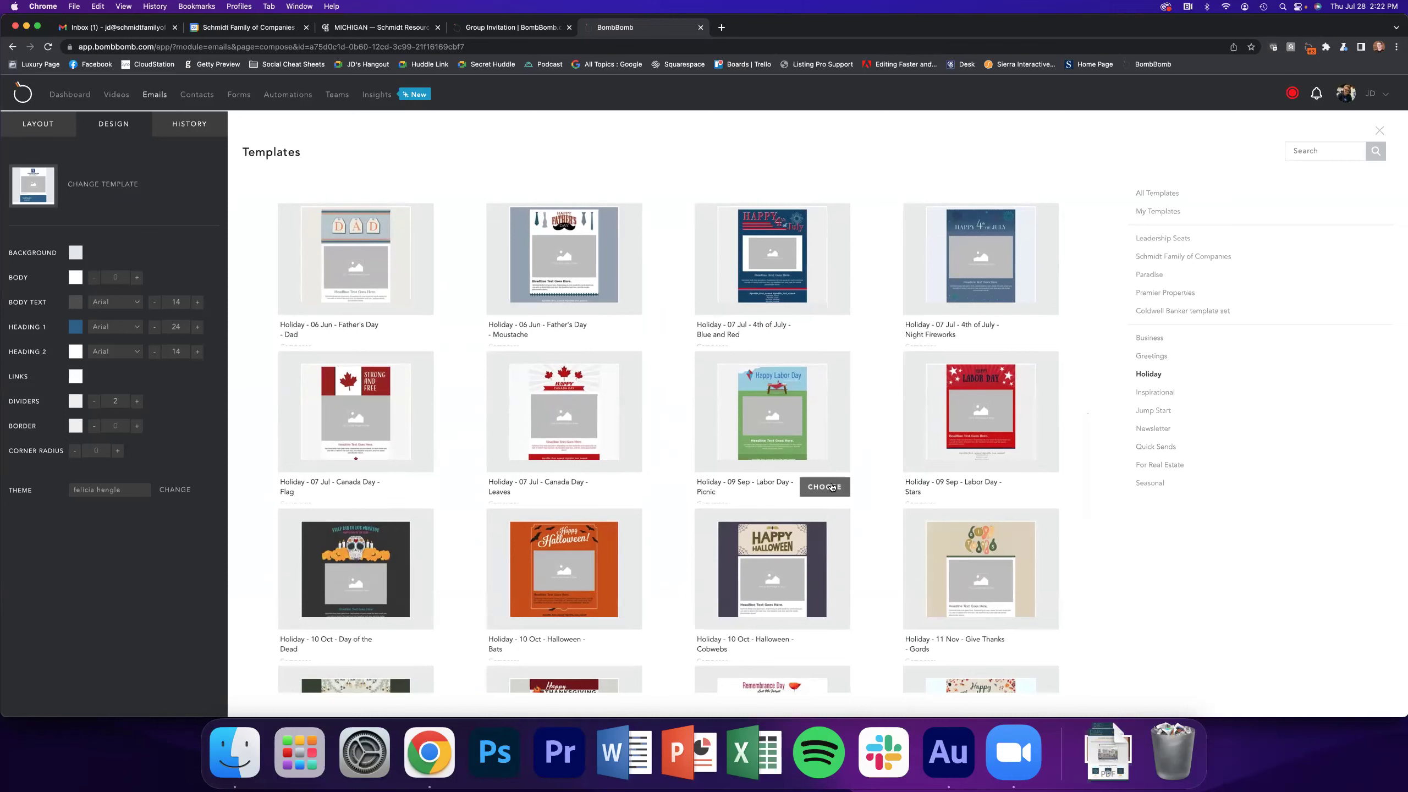
{"action": "left_click", "coordinate": [831, 488]}
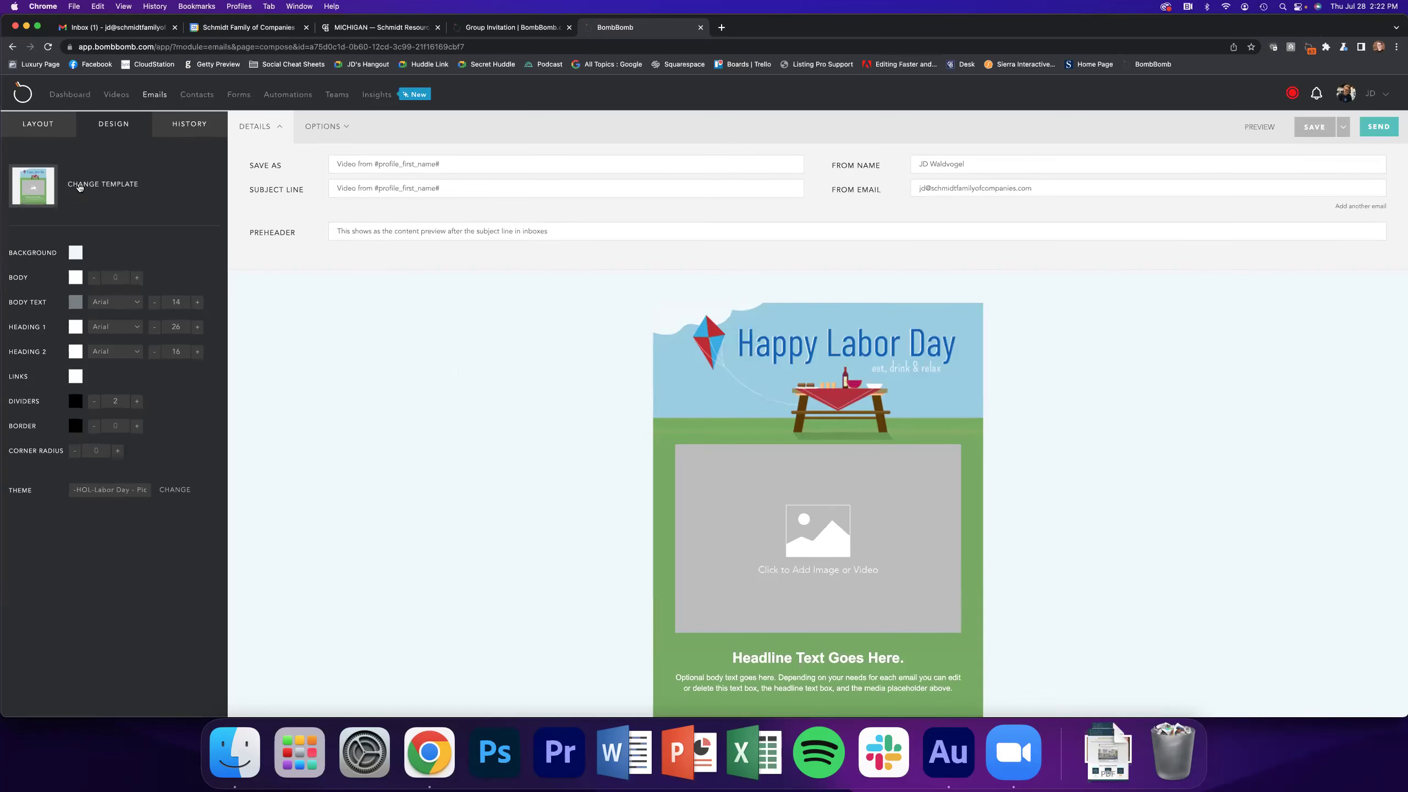
Swap the design for 'Newsletter - Feature and Image Box' from the Newsletter category
{"action": "left_click", "coordinate": [79, 188]}
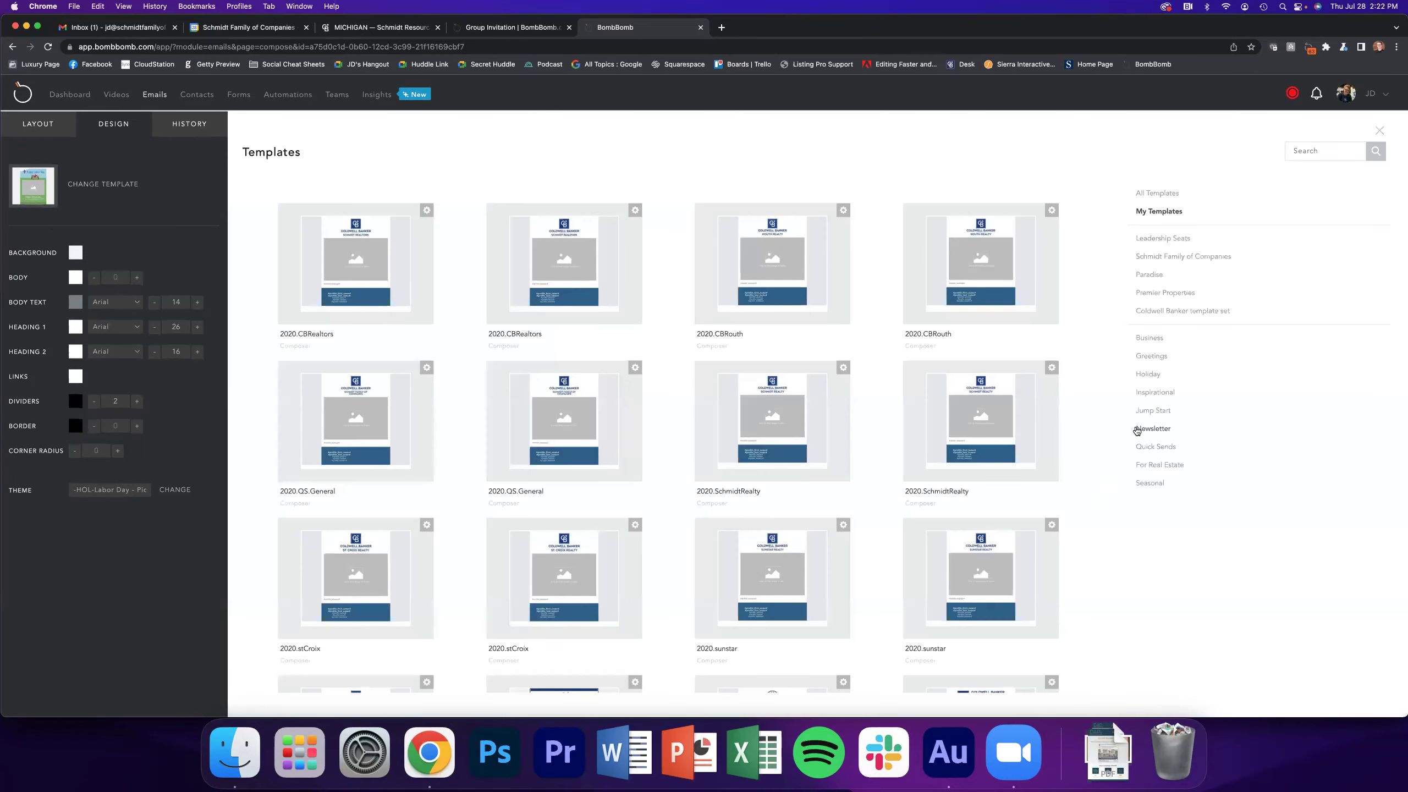
{"action": "left_click", "coordinate": [1152, 428]}
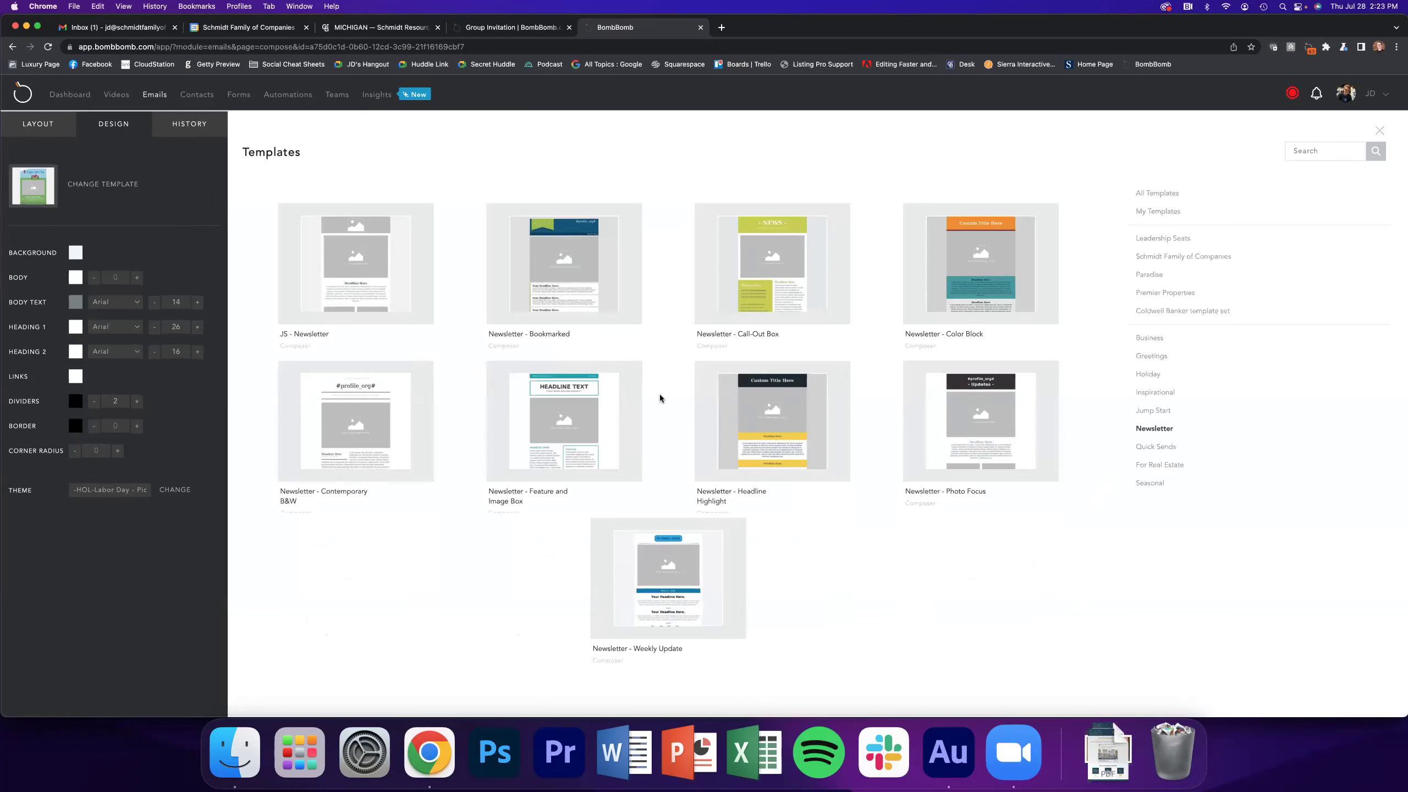
{"action": "mouse_move", "coordinate": [539, 448]}
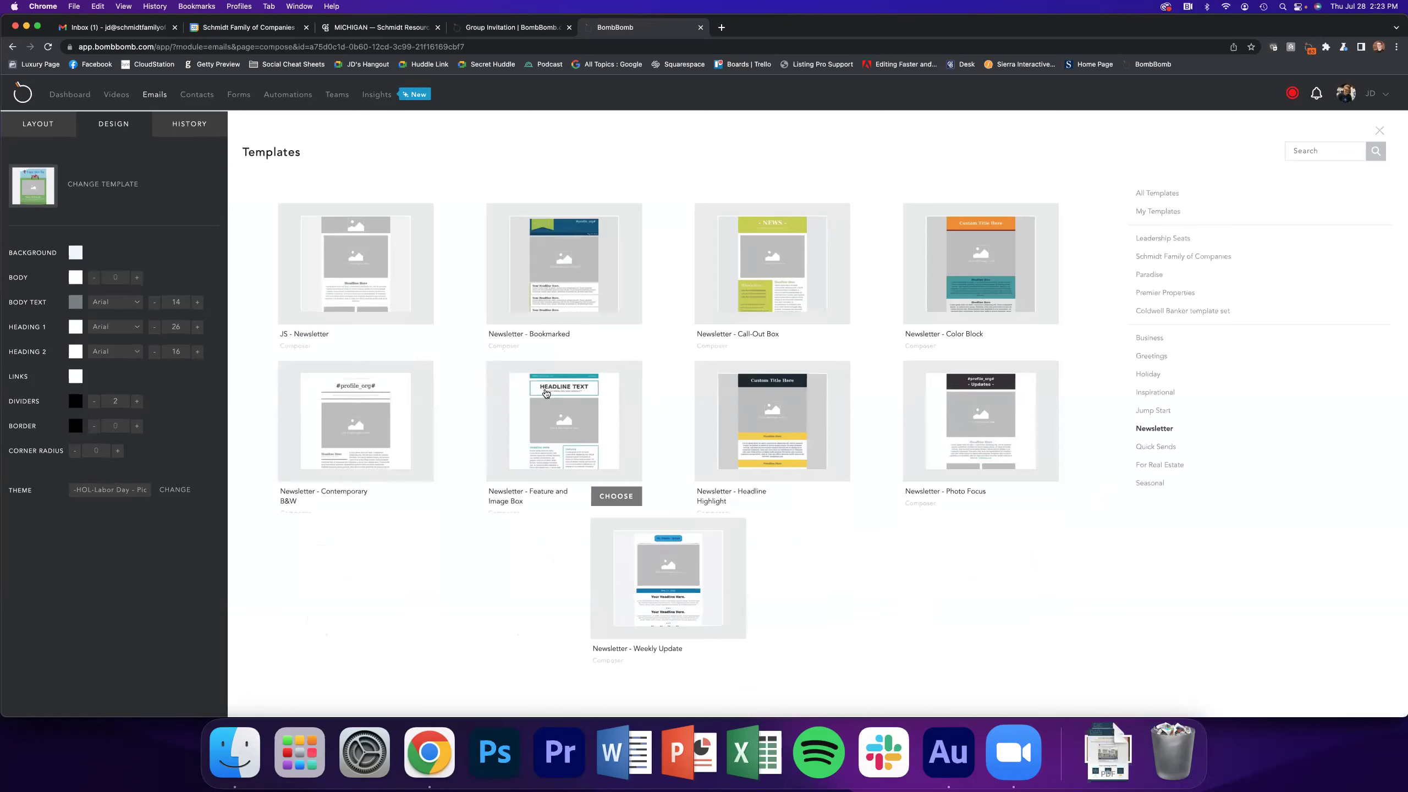
{"action": "scroll", "coordinate": [546, 392], "scroll_direction": "down", "scroll_amount": 1}
{"action": "left_click", "coordinate": [609, 498]}
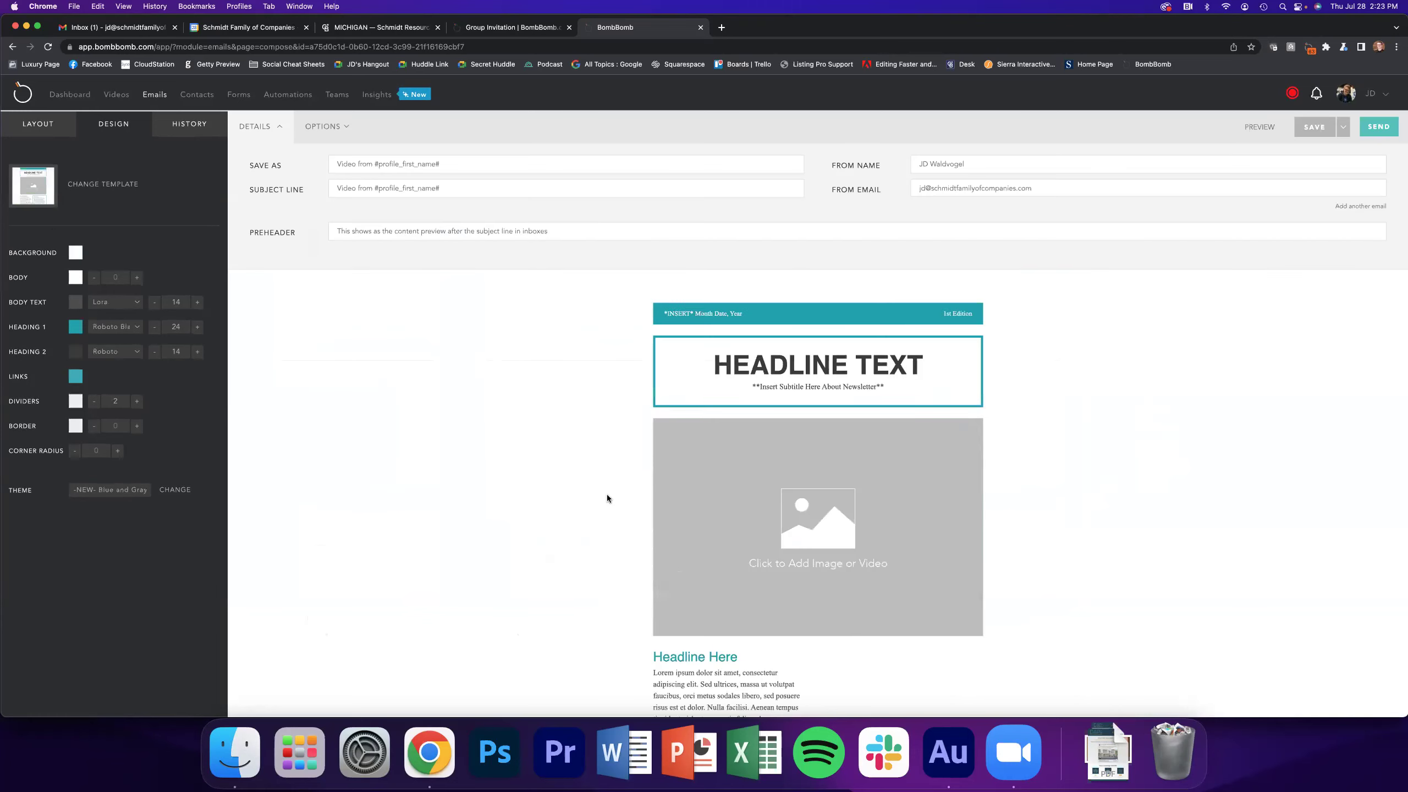
Insert the saved DAP/Ignite Explainer video into the newsletter's image placeholder
{"action": "left_click", "coordinate": [818, 439]}
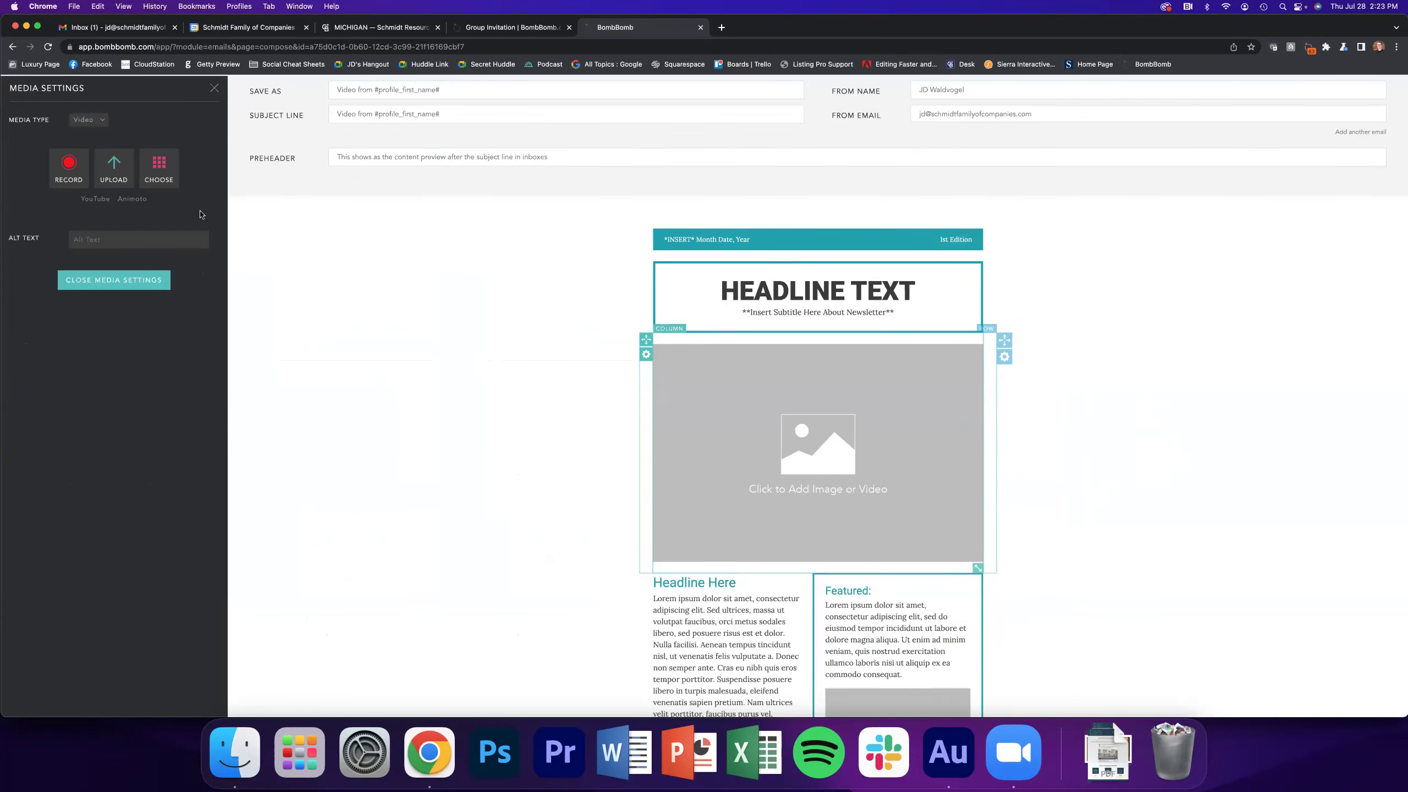
{"action": "left_click", "coordinate": [159, 166]}
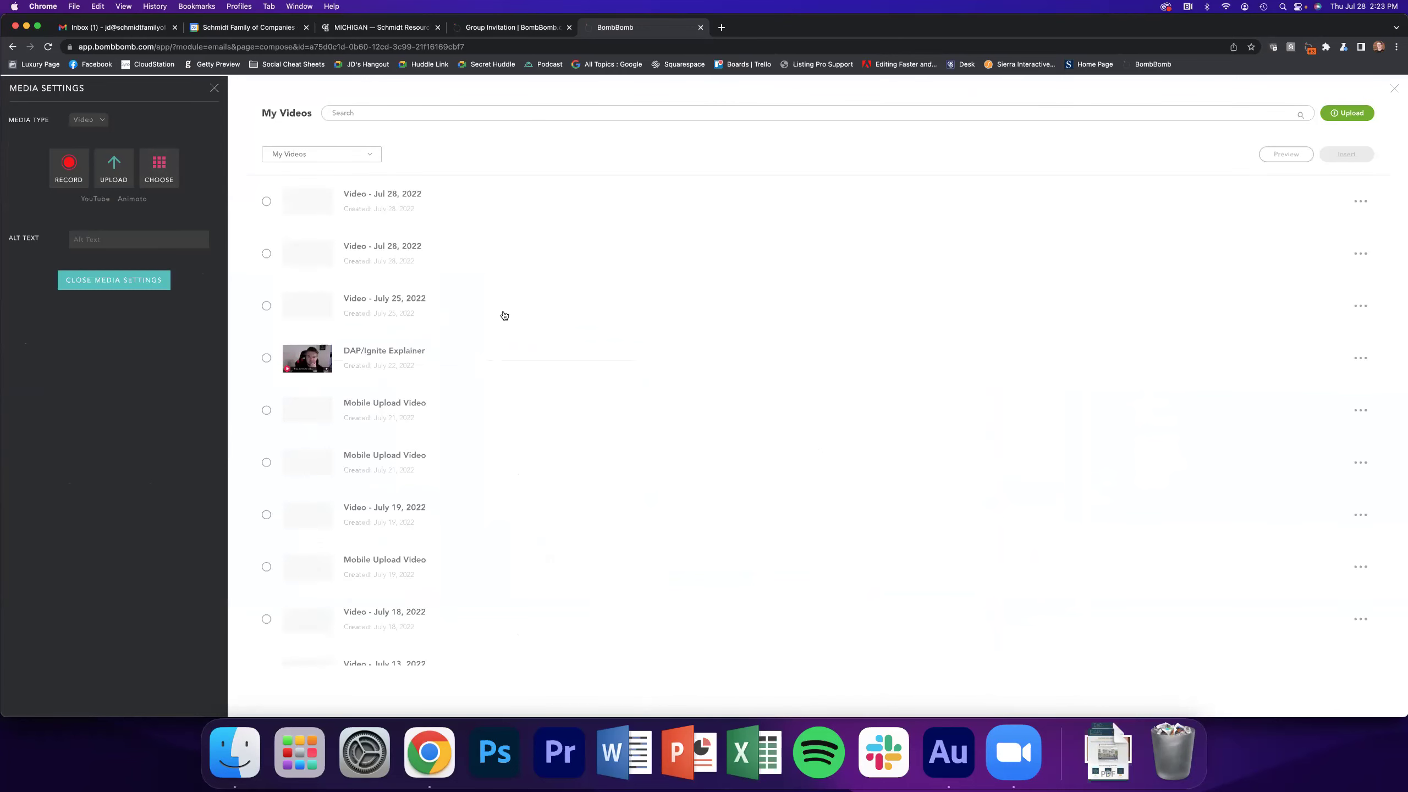
{"action": "left_click", "coordinate": [370, 367]}
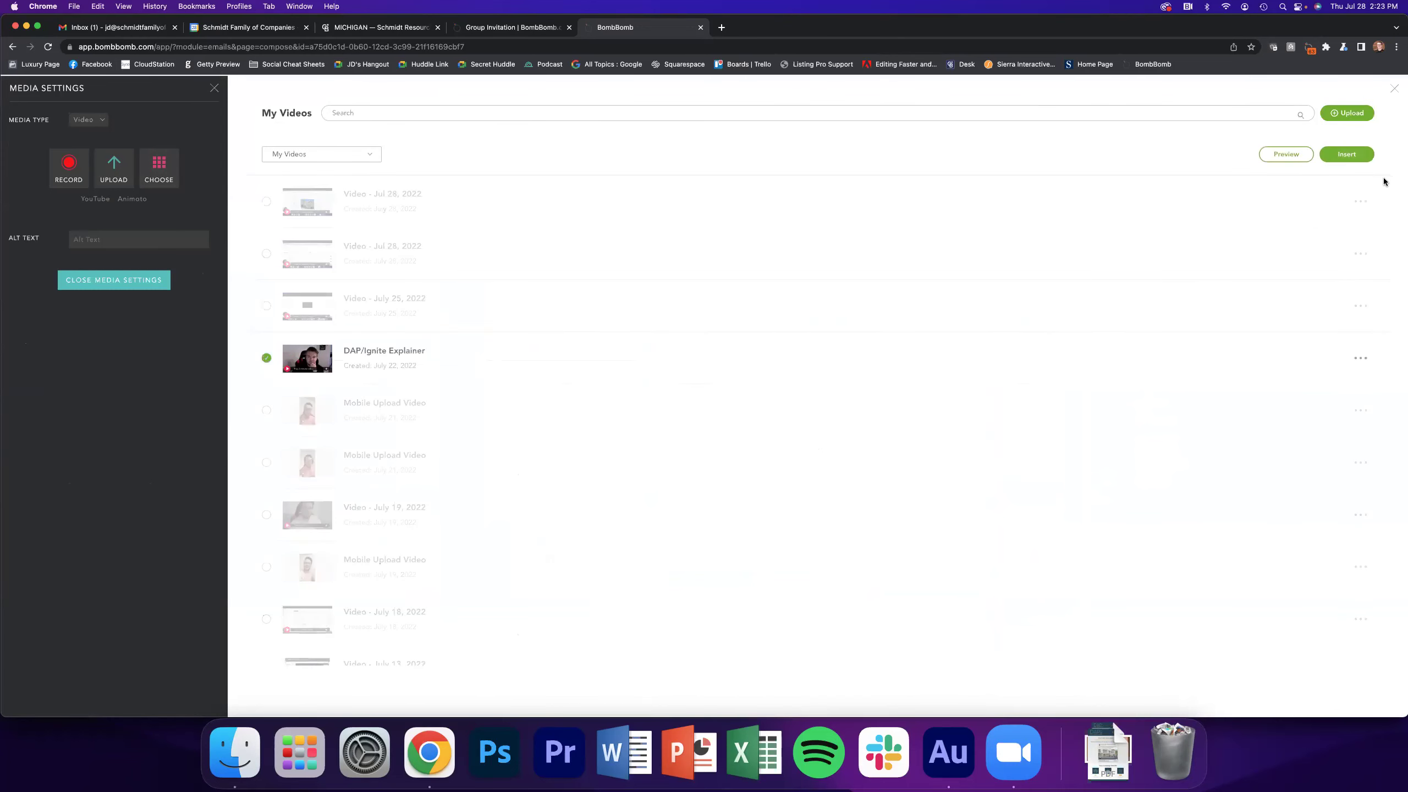
{"action": "left_click", "coordinate": [1347, 154]}
Change the headline to 'Holland Market Update' and the subtitle to 'August 2022'
{"action": "left_click", "coordinate": [916, 291]}
{"action": "left_click_drag", "start_coordinate": [916, 291], "coordinate": [703, 285]}
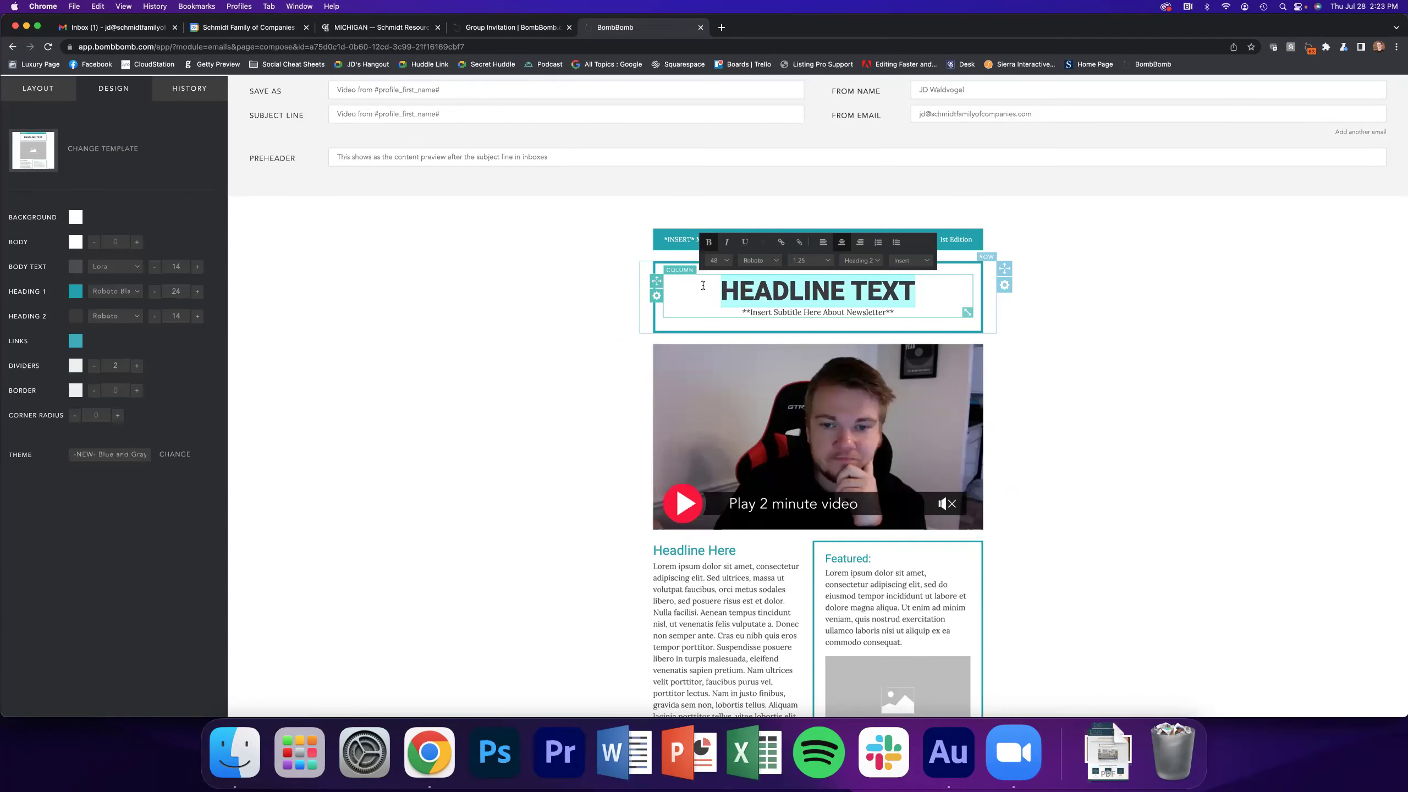
{"action": "type", "text": "Holland"}
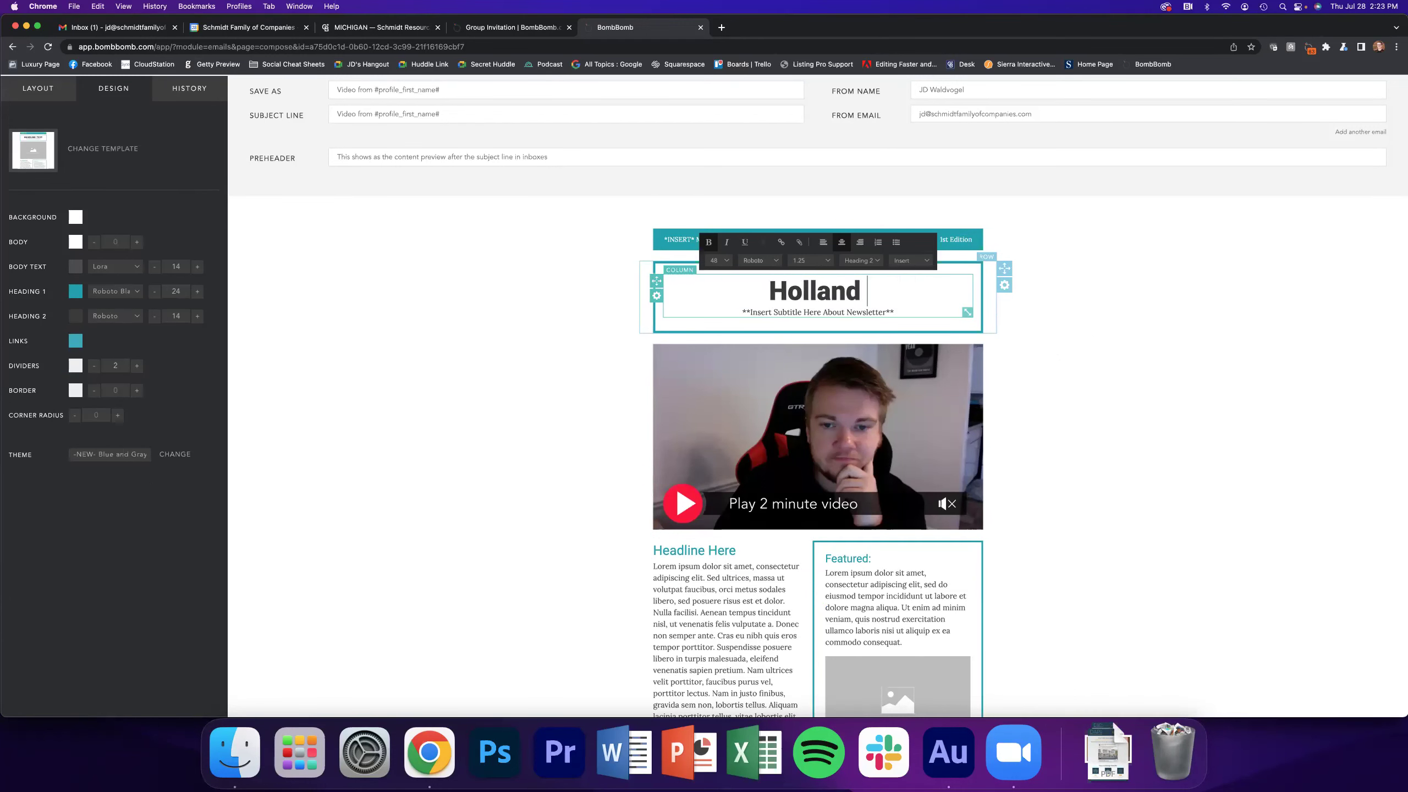
{"action": "type", "text": " Market Update"}
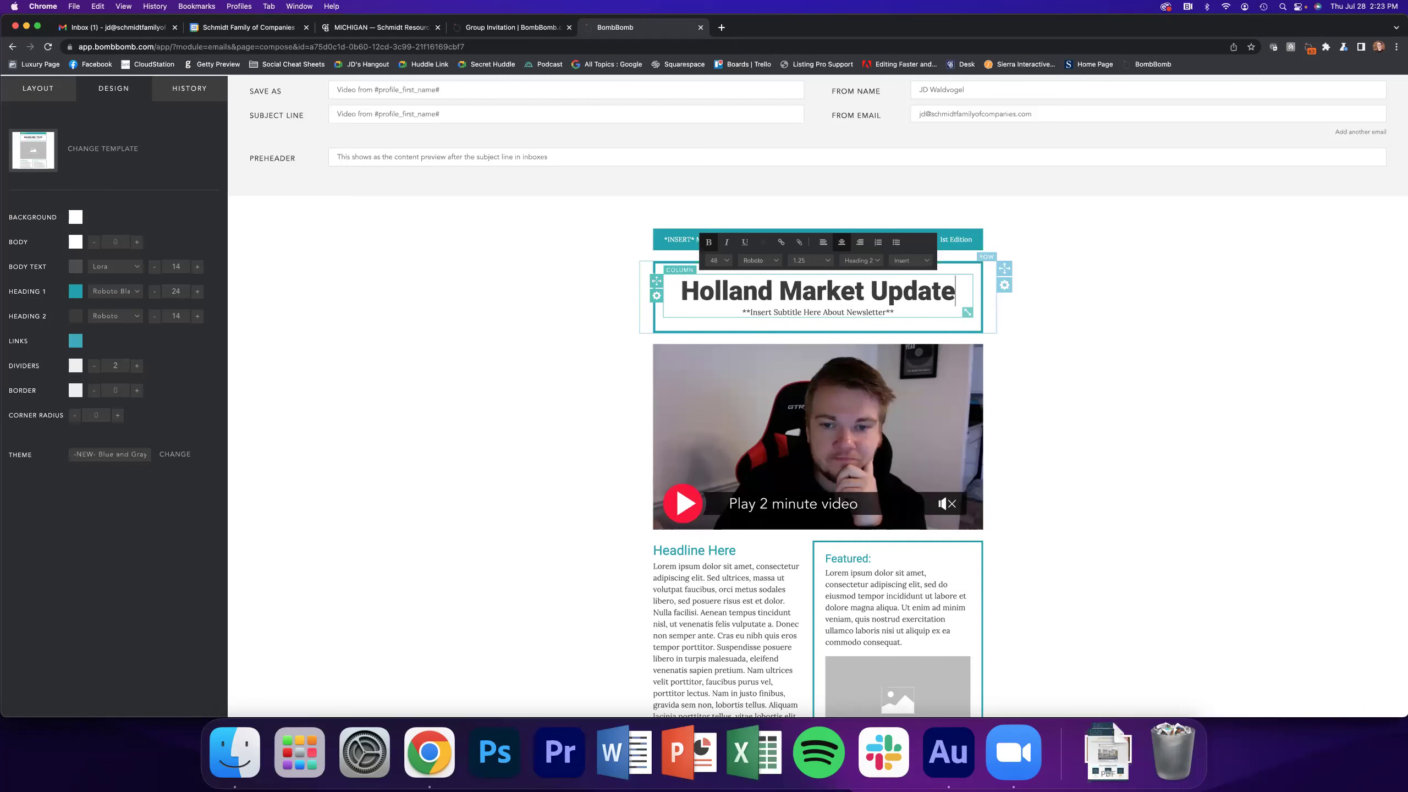
{"action": "left_click_drag", "start_coordinate": [895, 312], "coordinate": [741, 310]}
{"action": "type", "text": "August 2"}
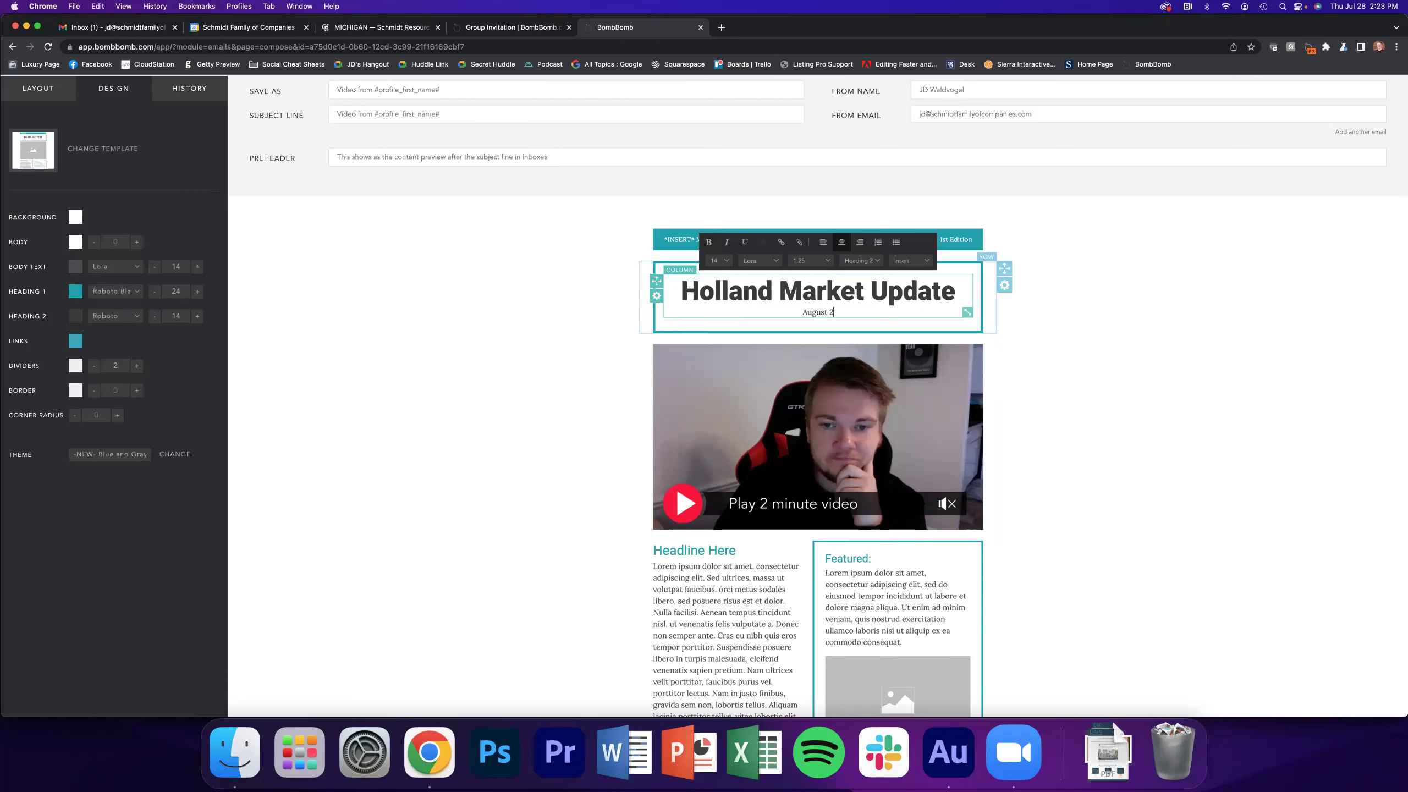
{"action": "type", "text": "022"}
{"action": "left_click", "coordinate": [1047, 378]}
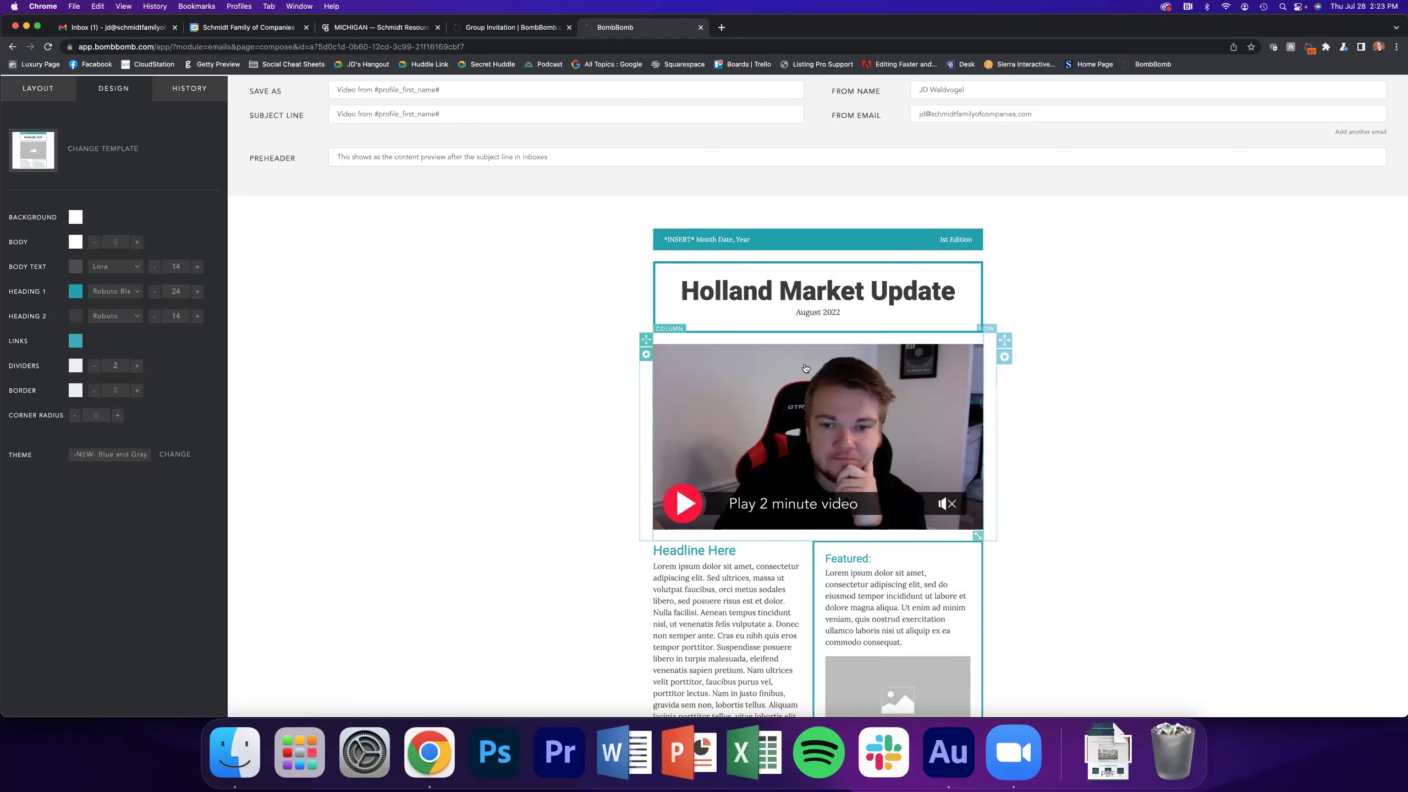
Scroll through the newsletter and select the row holding the video
{"action": "scroll", "coordinate": [811, 239], "scroll_direction": "down", "scroll_amount": 3}
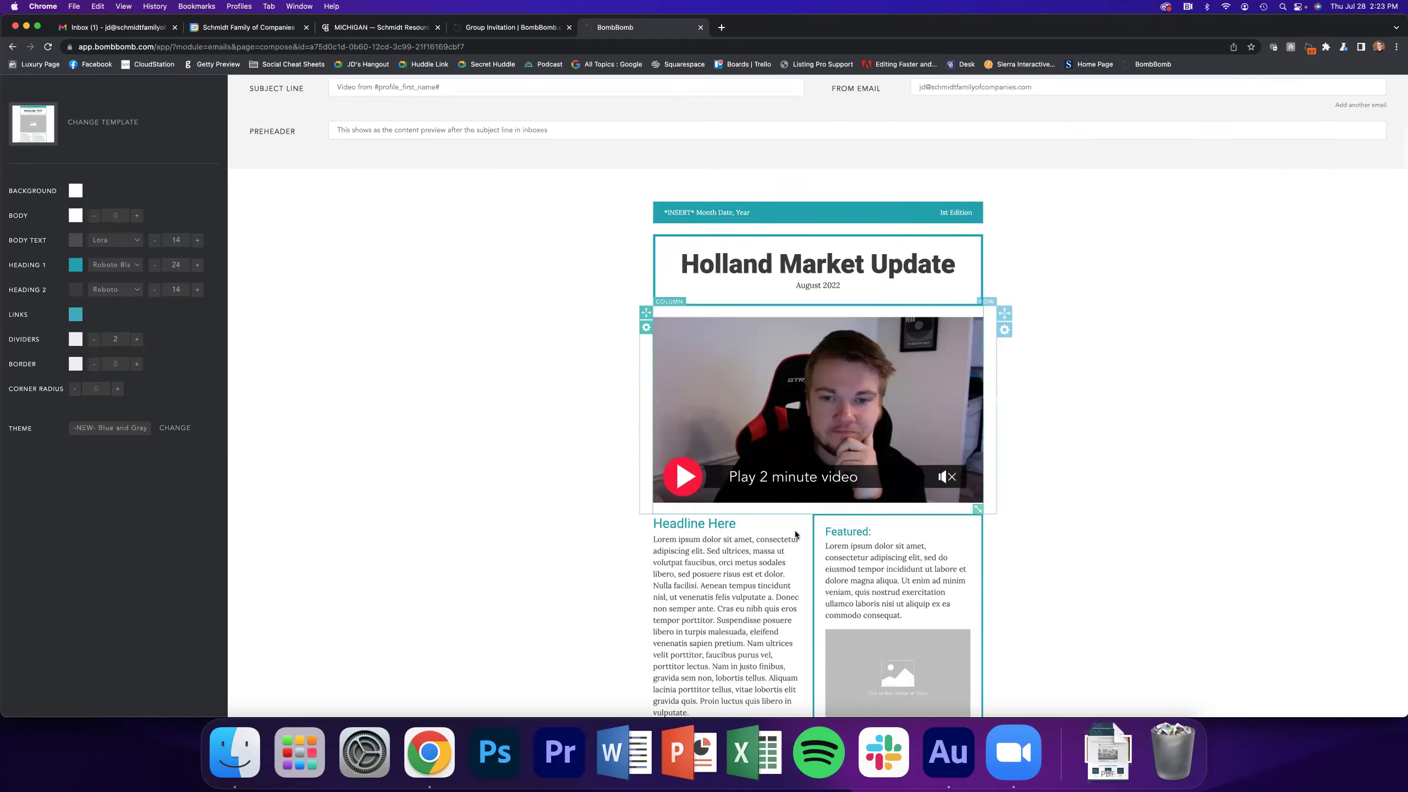
{"action": "scroll", "coordinate": [761, 518], "scroll_direction": "down", "scroll_amount": 10}
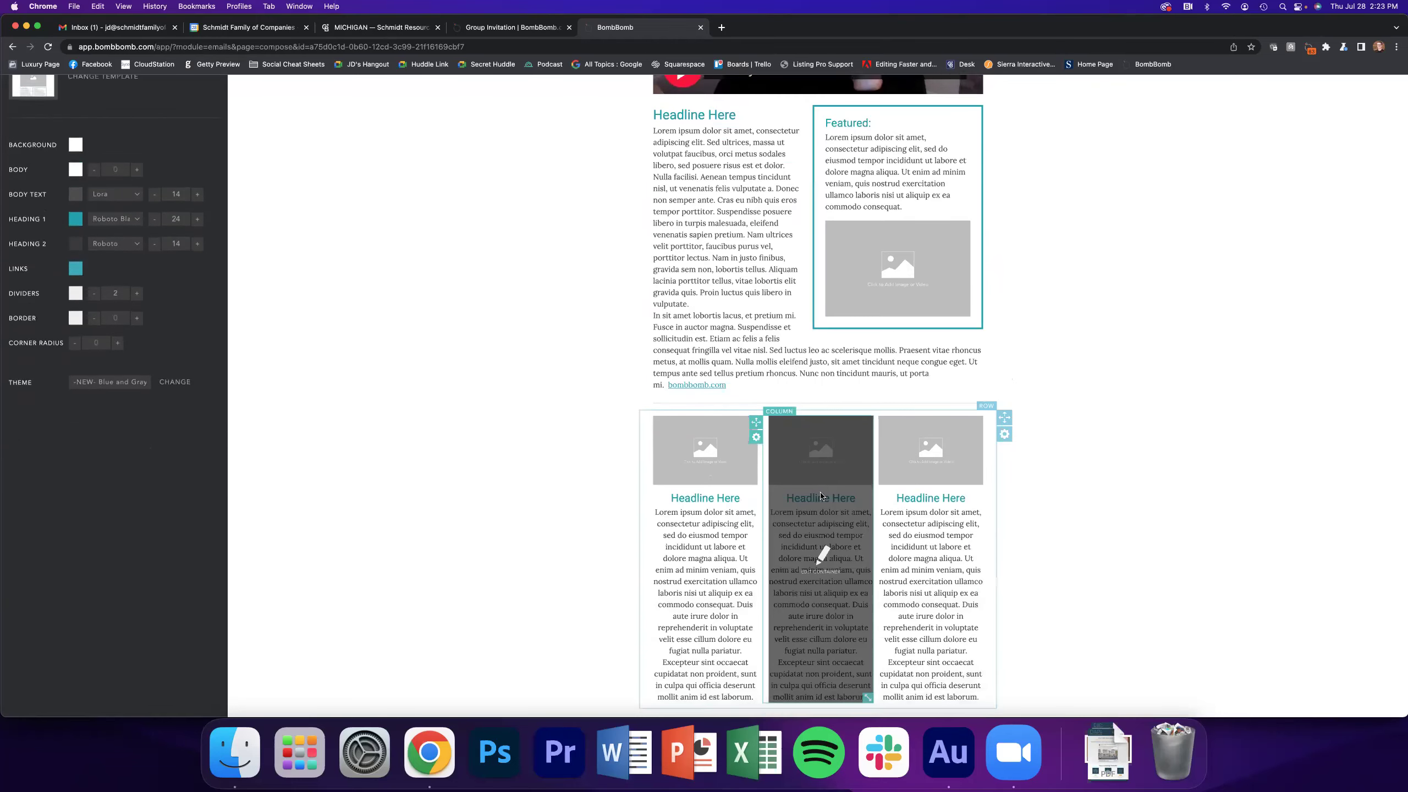
{"action": "scroll", "coordinate": [821, 493], "scroll_direction": "down", "scroll_amount": 1}
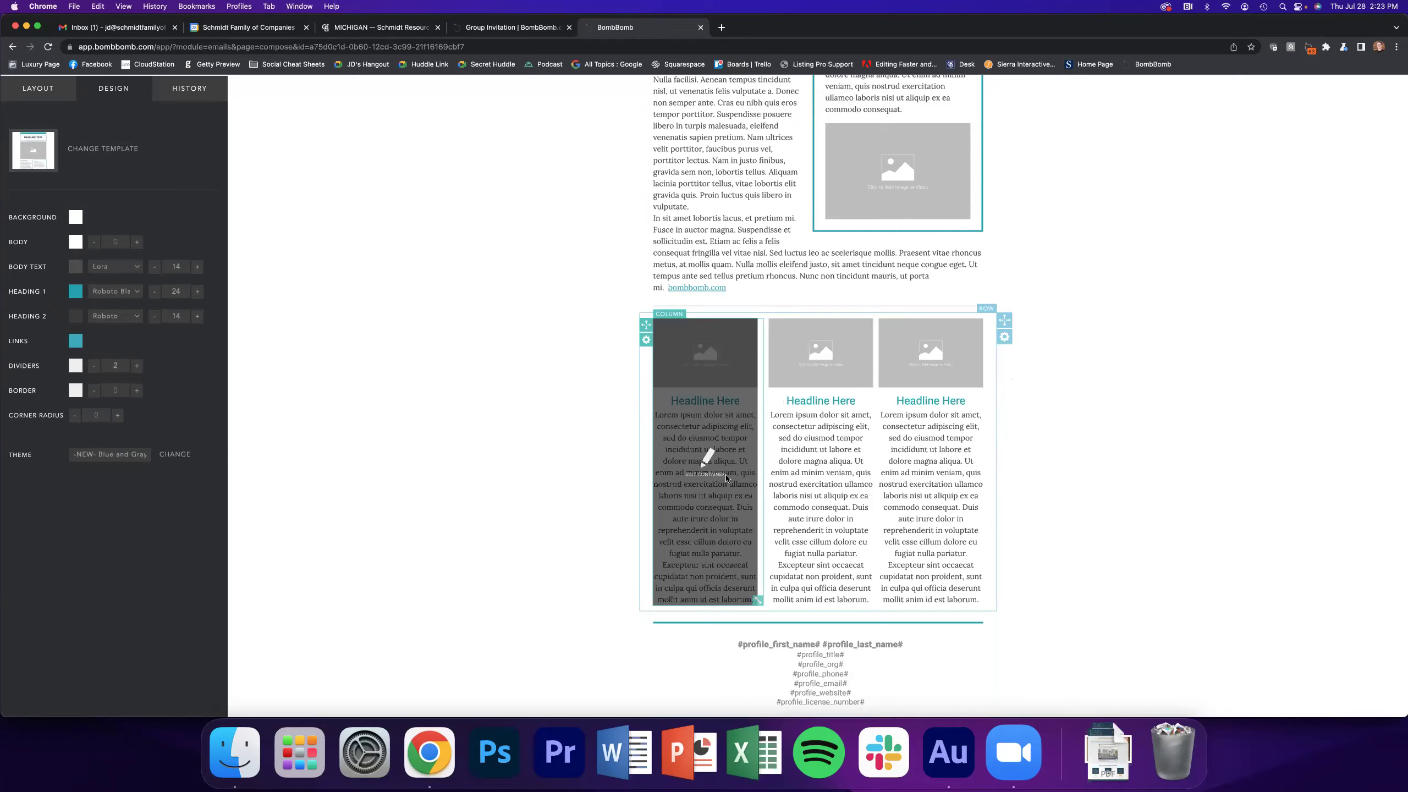
{"action": "scroll", "coordinate": [726, 478], "scroll_direction": "up", "scroll_amount": 11}
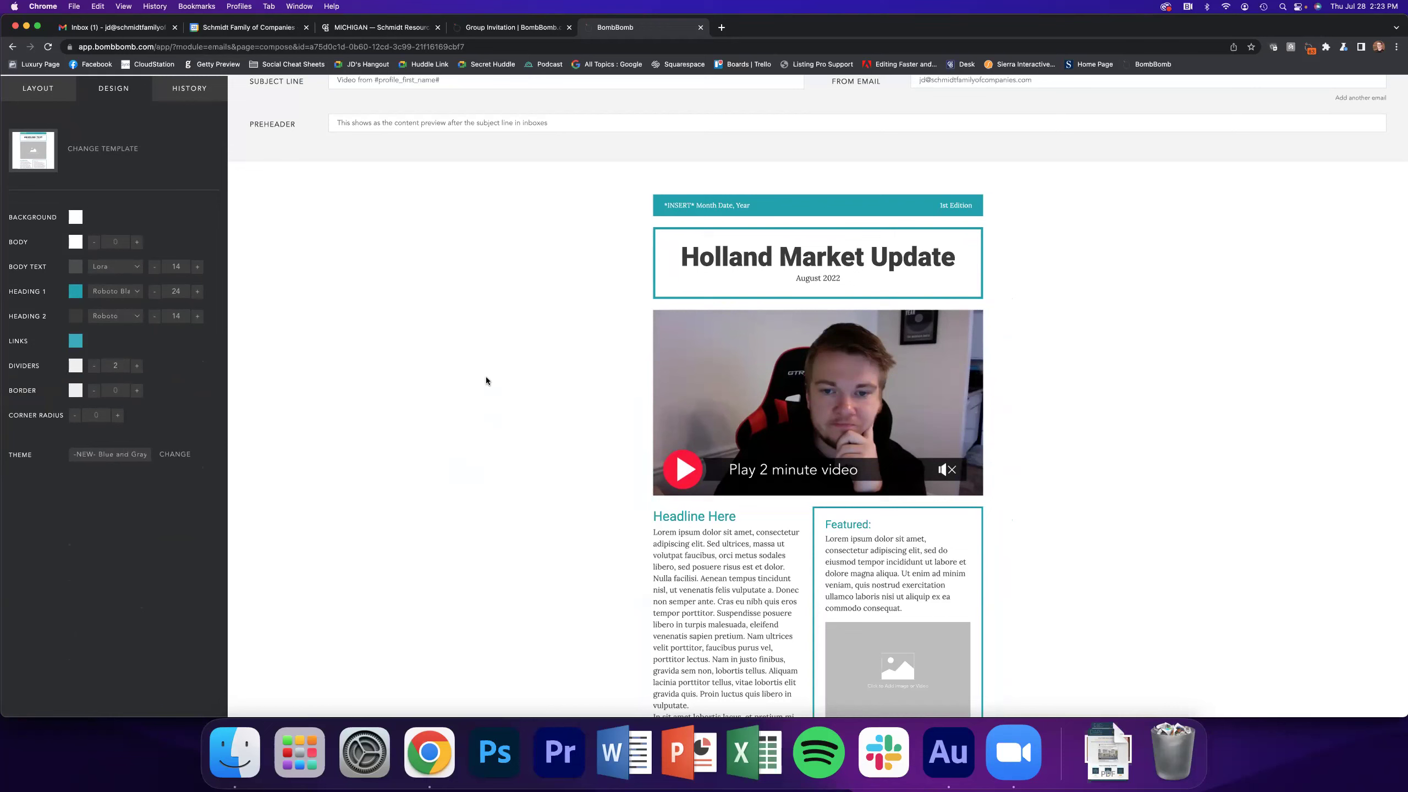
{"action": "left_click", "coordinate": [675, 481]}
Deselect the video row in the newsletter editor
{"action": "left_click", "coordinate": [545, 345]}
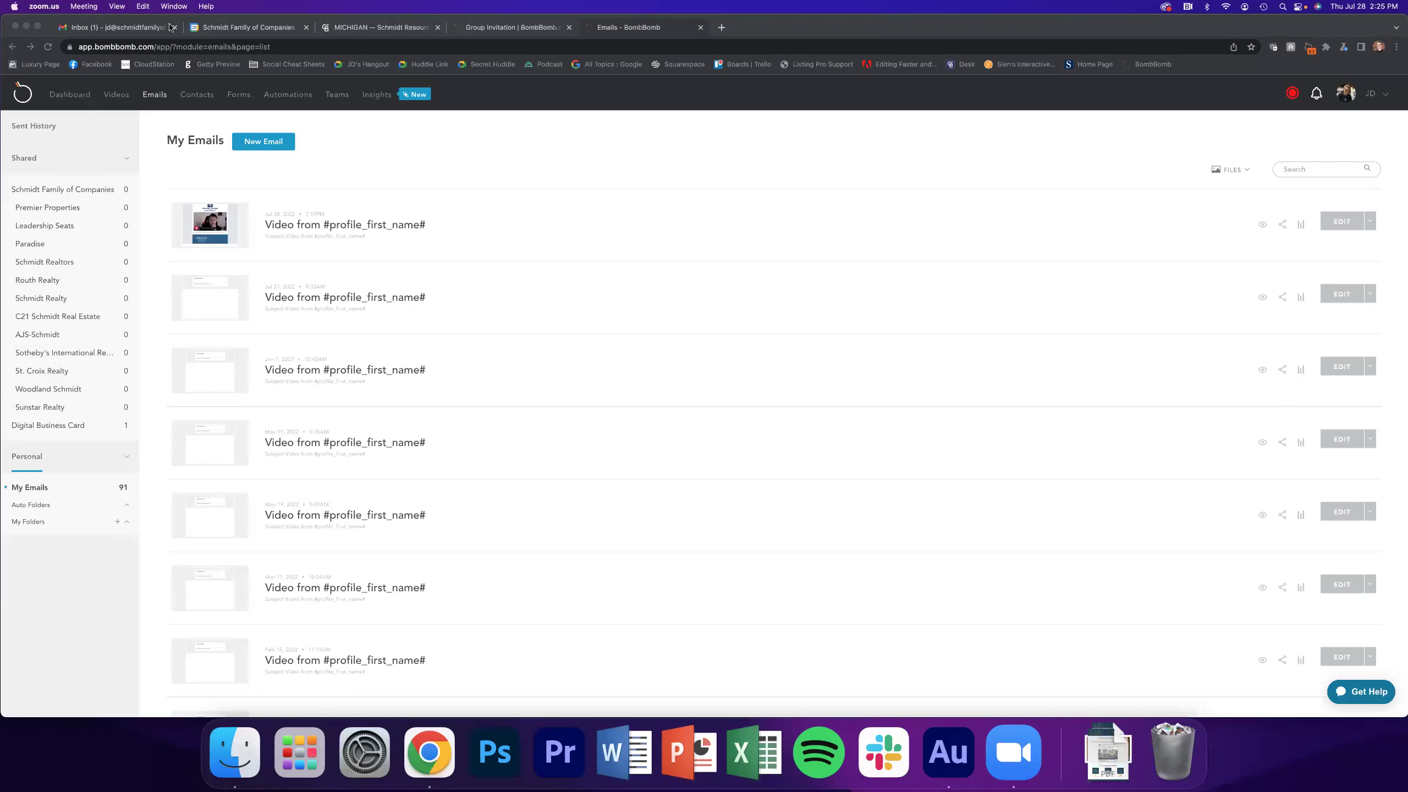
{"action": "left_click", "coordinate": [1259, 226]}
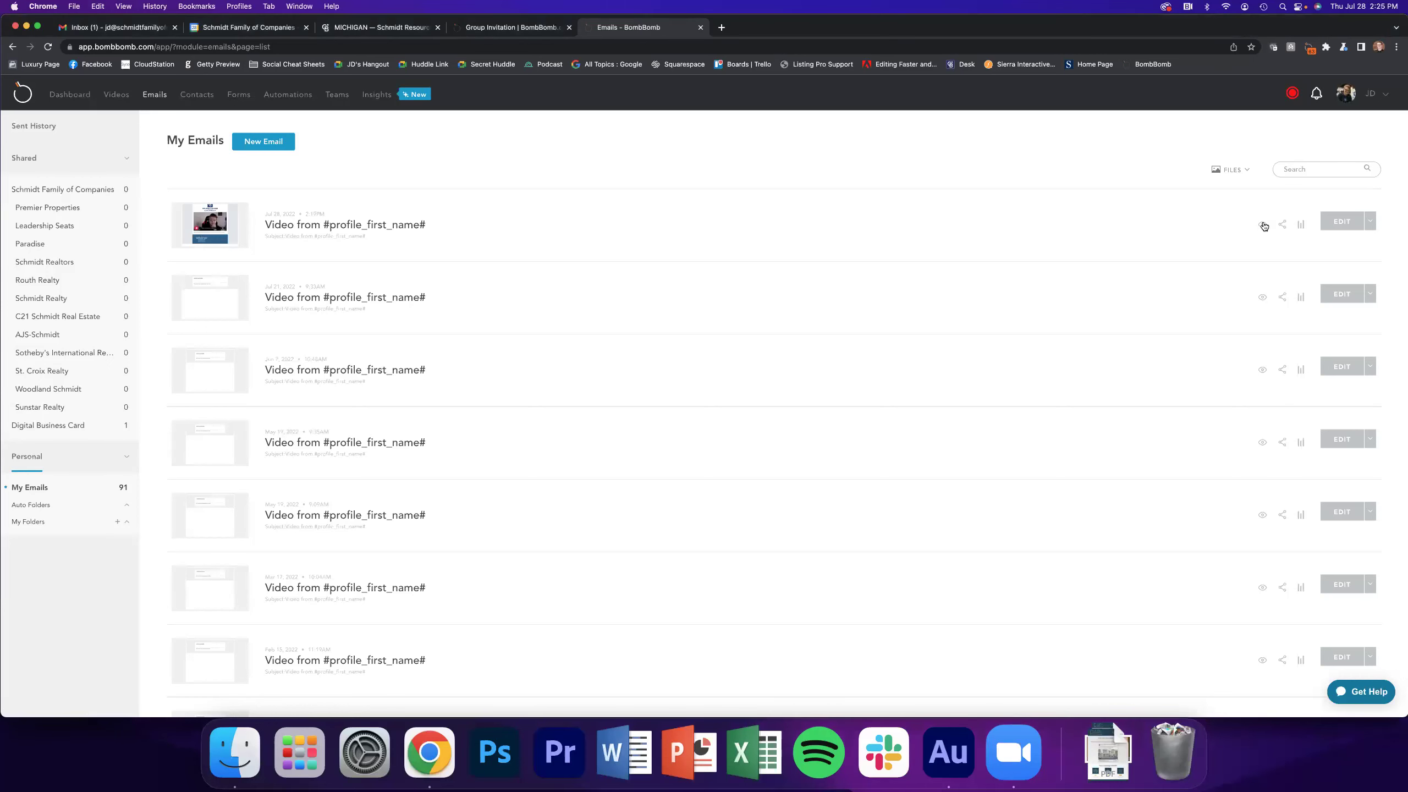
{"action": "left_click", "coordinate": [1261, 223]}
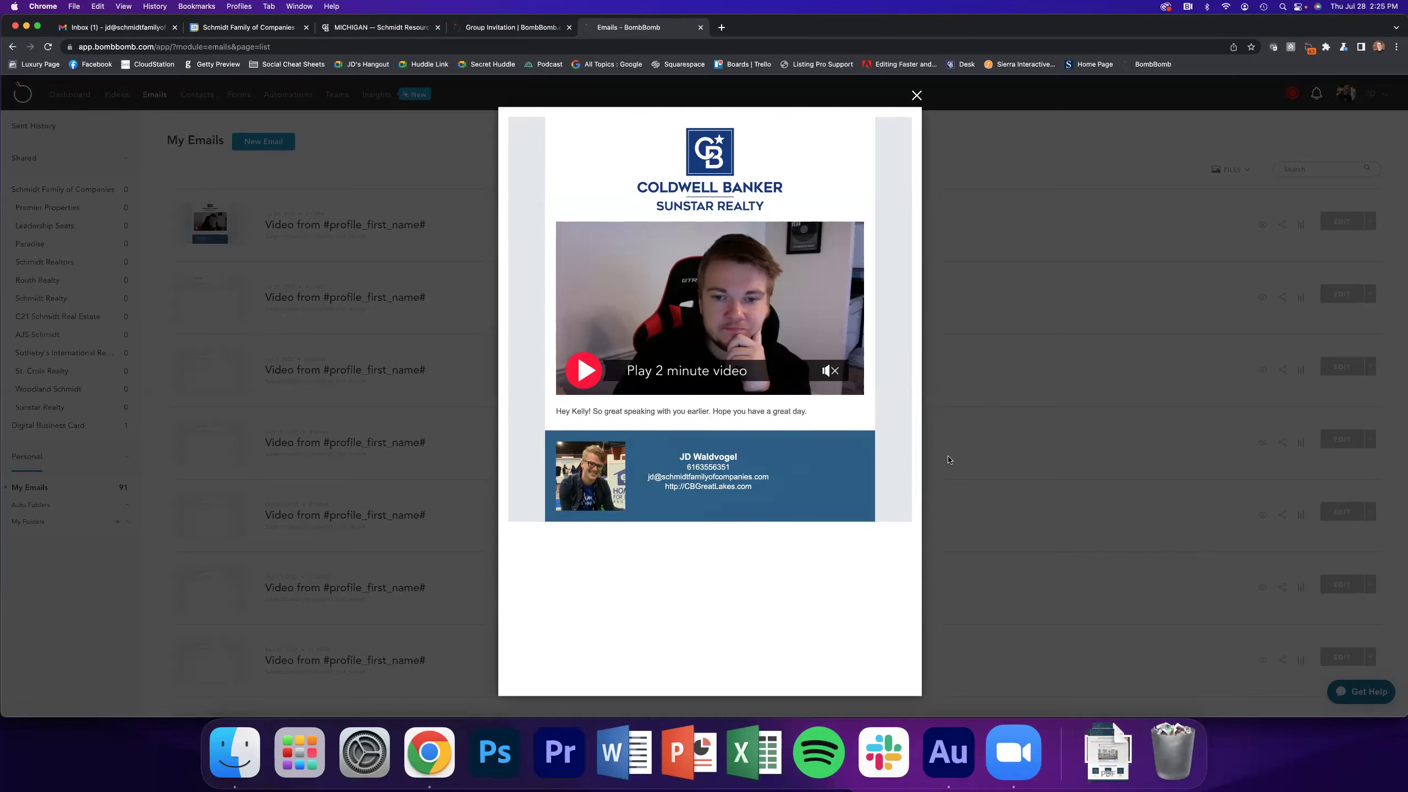
{"action": "left_click", "coordinate": [916, 96]}
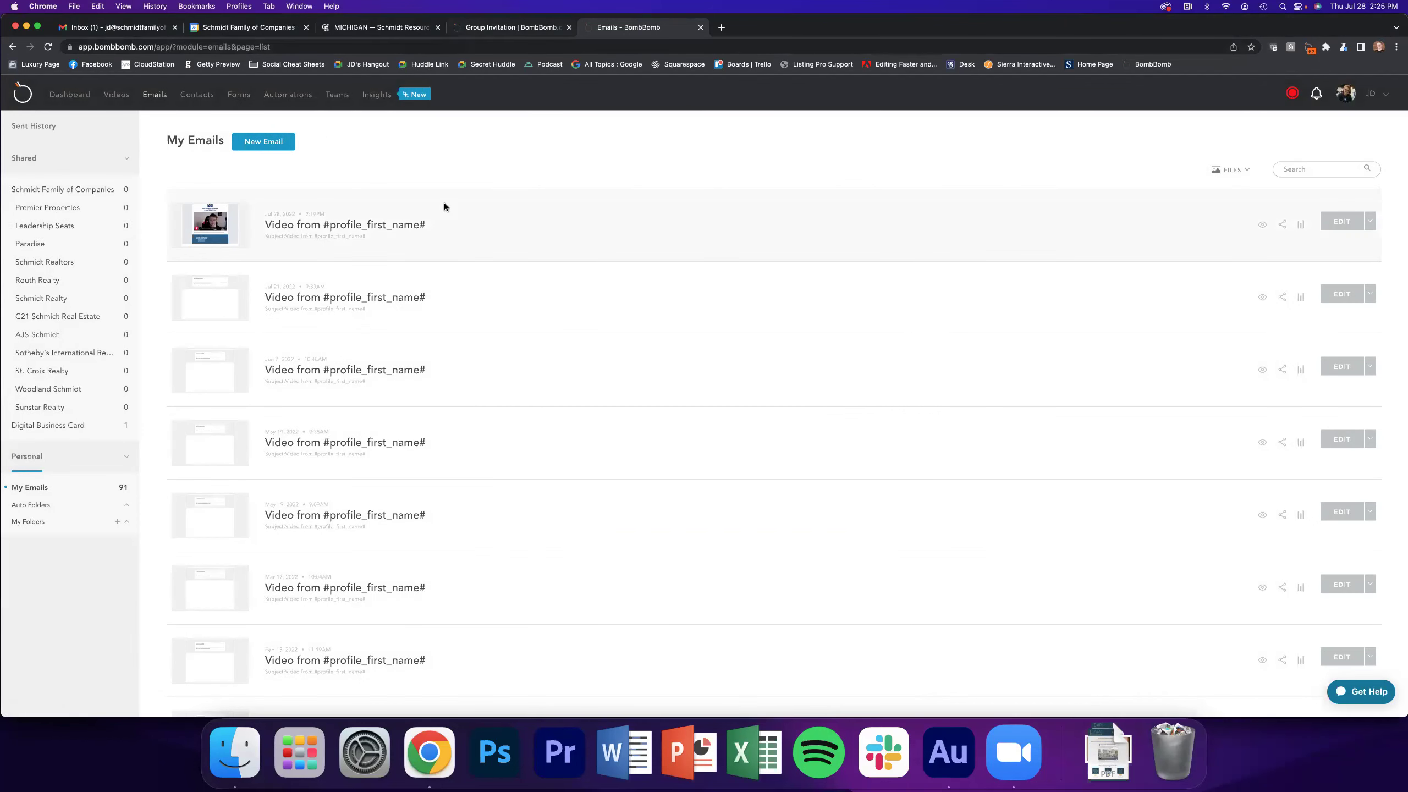
Start a new email in the full composer and browse the Quick Sends templates
{"action": "left_click", "coordinate": [264, 142]}
{"action": "left_click", "coordinate": [792, 342]}
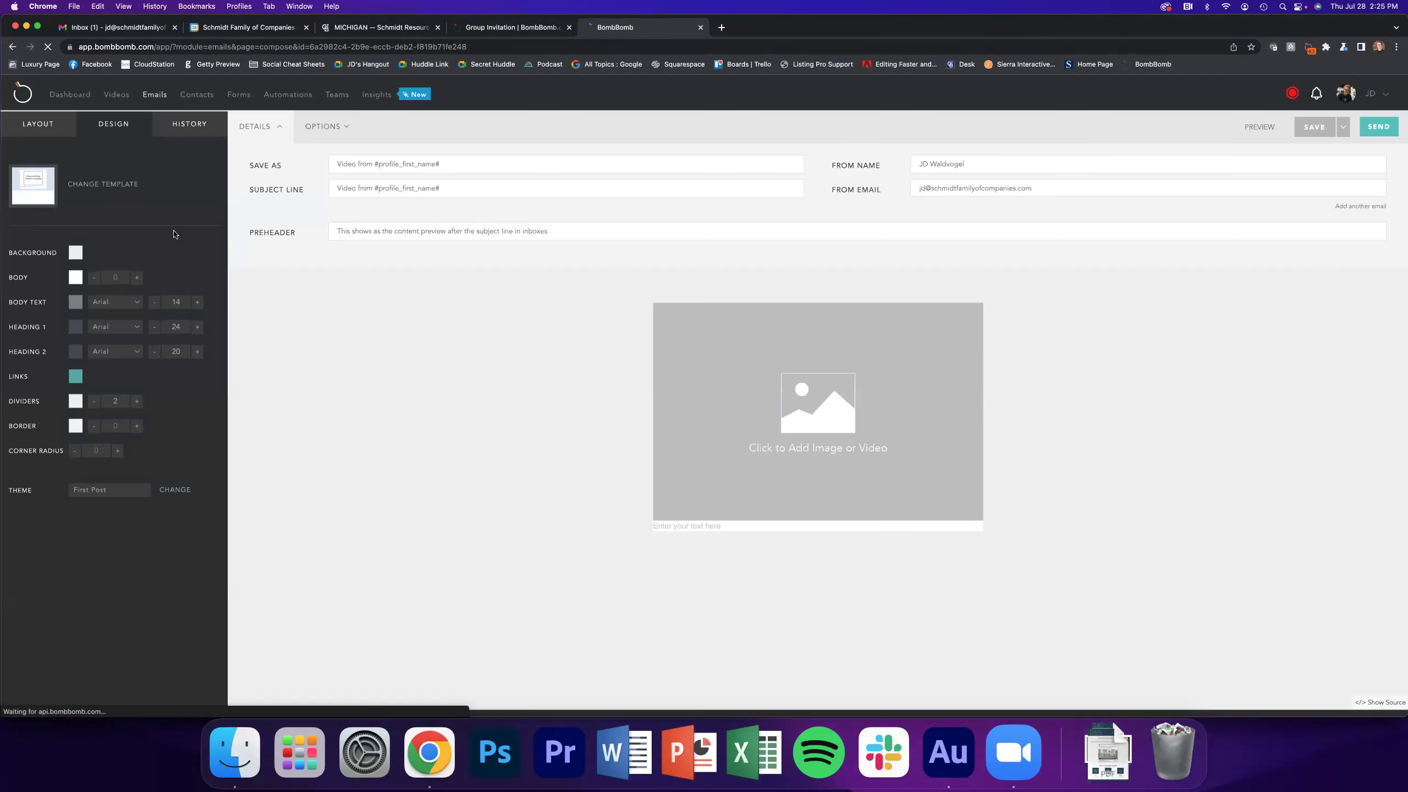
{"action": "left_click", "coordinate": [96, 185]}
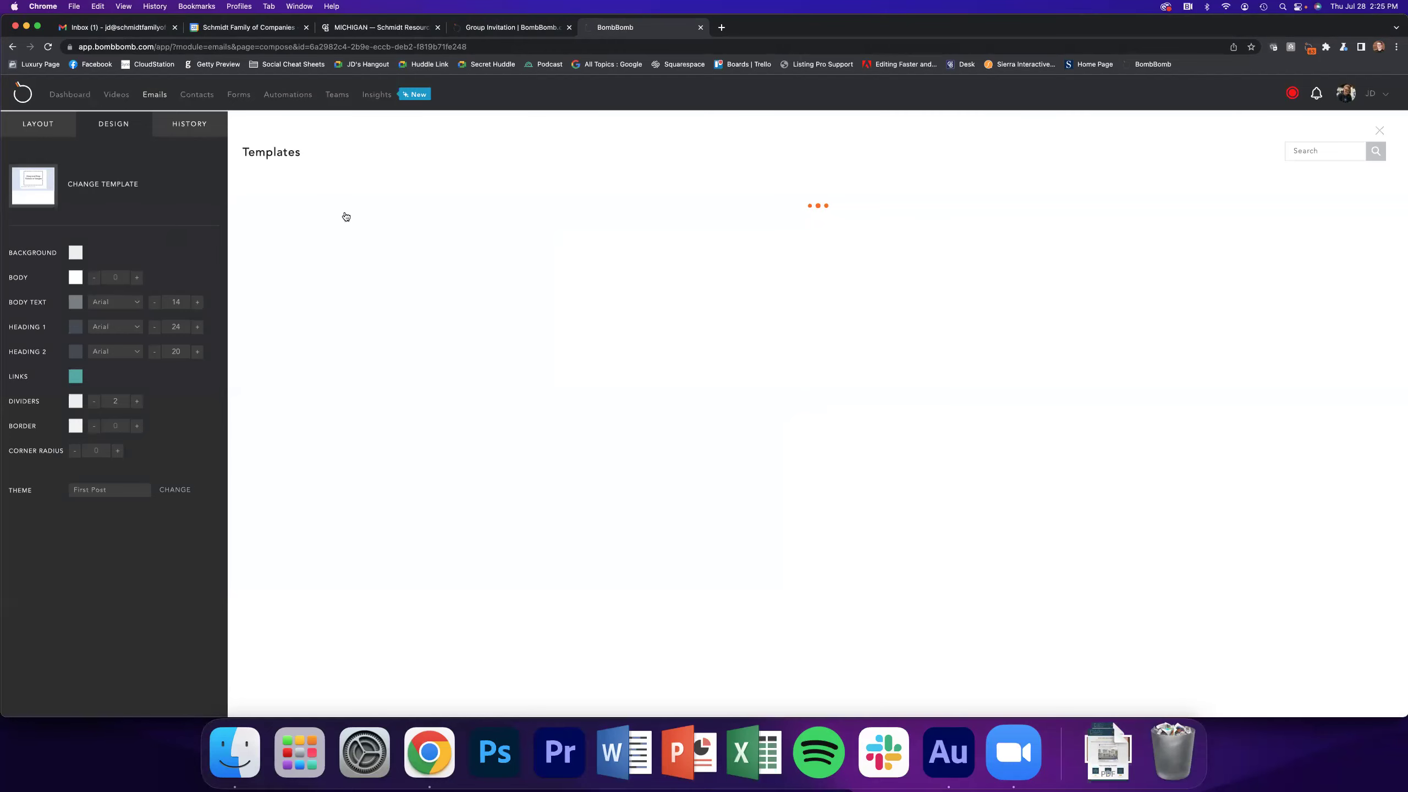
{"action": "left_click", "coordinate": [1170, 447]}
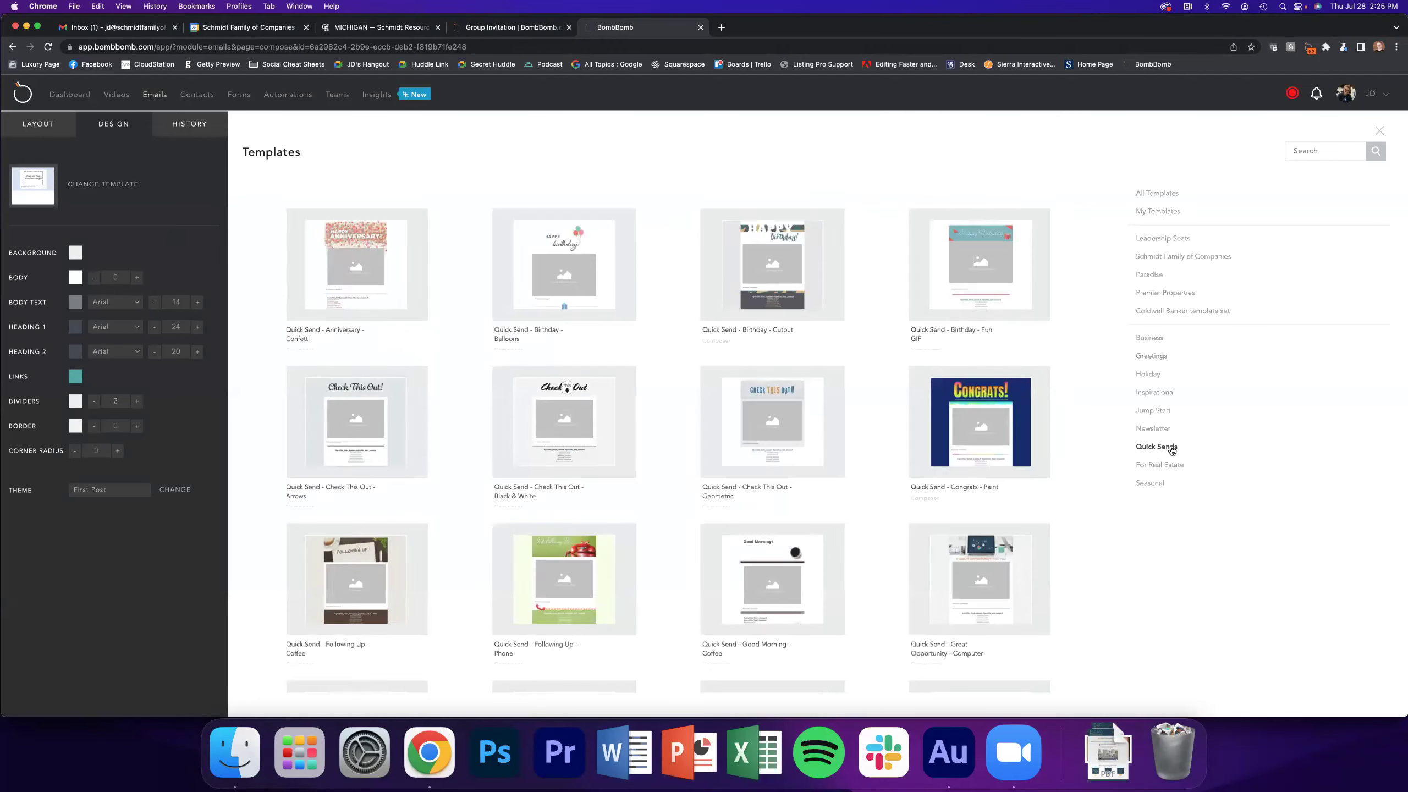
{"action": "mouse_move", "coordinate": [628, 282]}
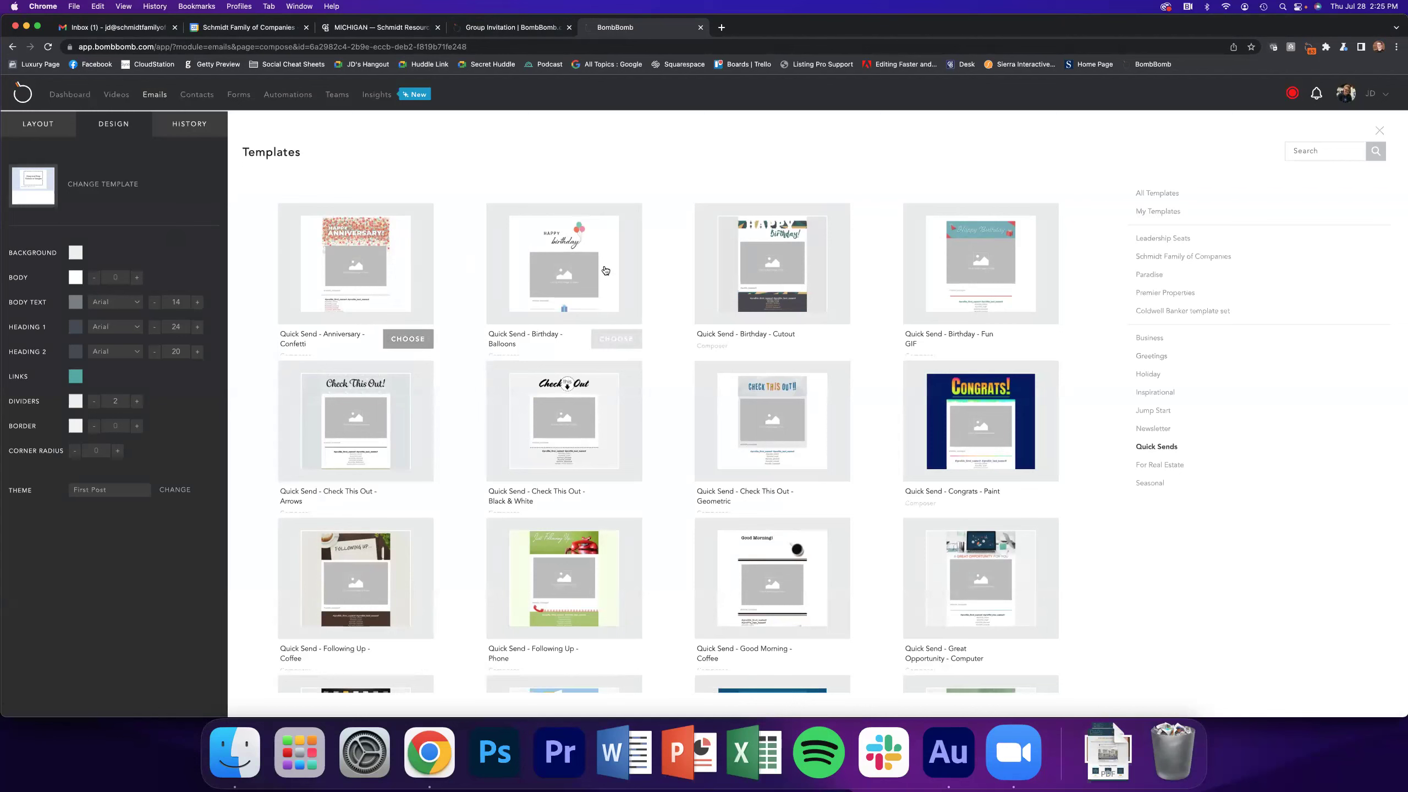
{"action": "scroll", "coordinate": [671, 480], "scroll_direction": "down", "scroll_amount": 2}
{"action": "mouse_move", "coordinate": [614, 524]}
Browse For Real Estate, Inspirational, Greetings and Jump Start, then apply Business - Following Up - Coffee
{"action": "left_click", "coordinate": [1174, 466]}
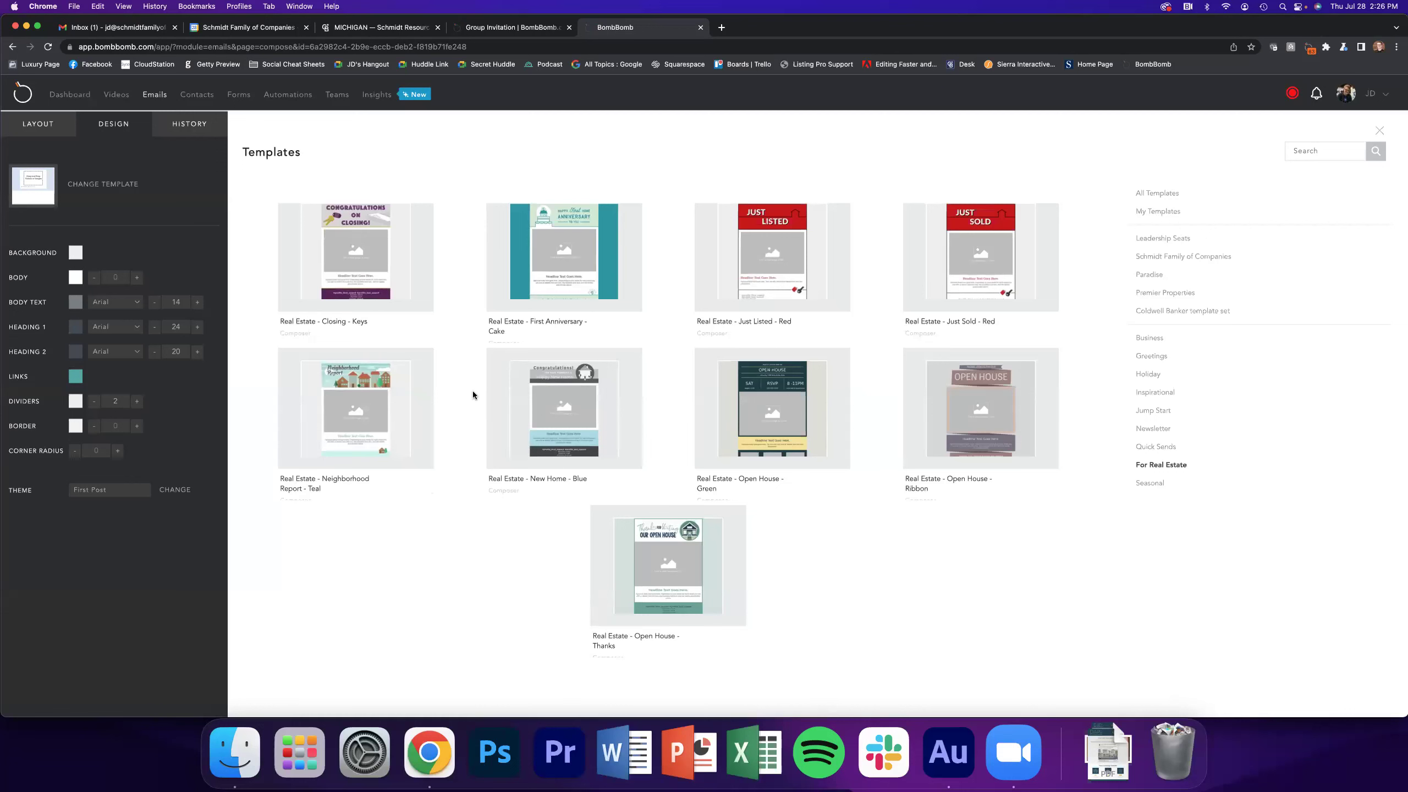
{"action": "left_click", "coordinate": [1164, 393]}
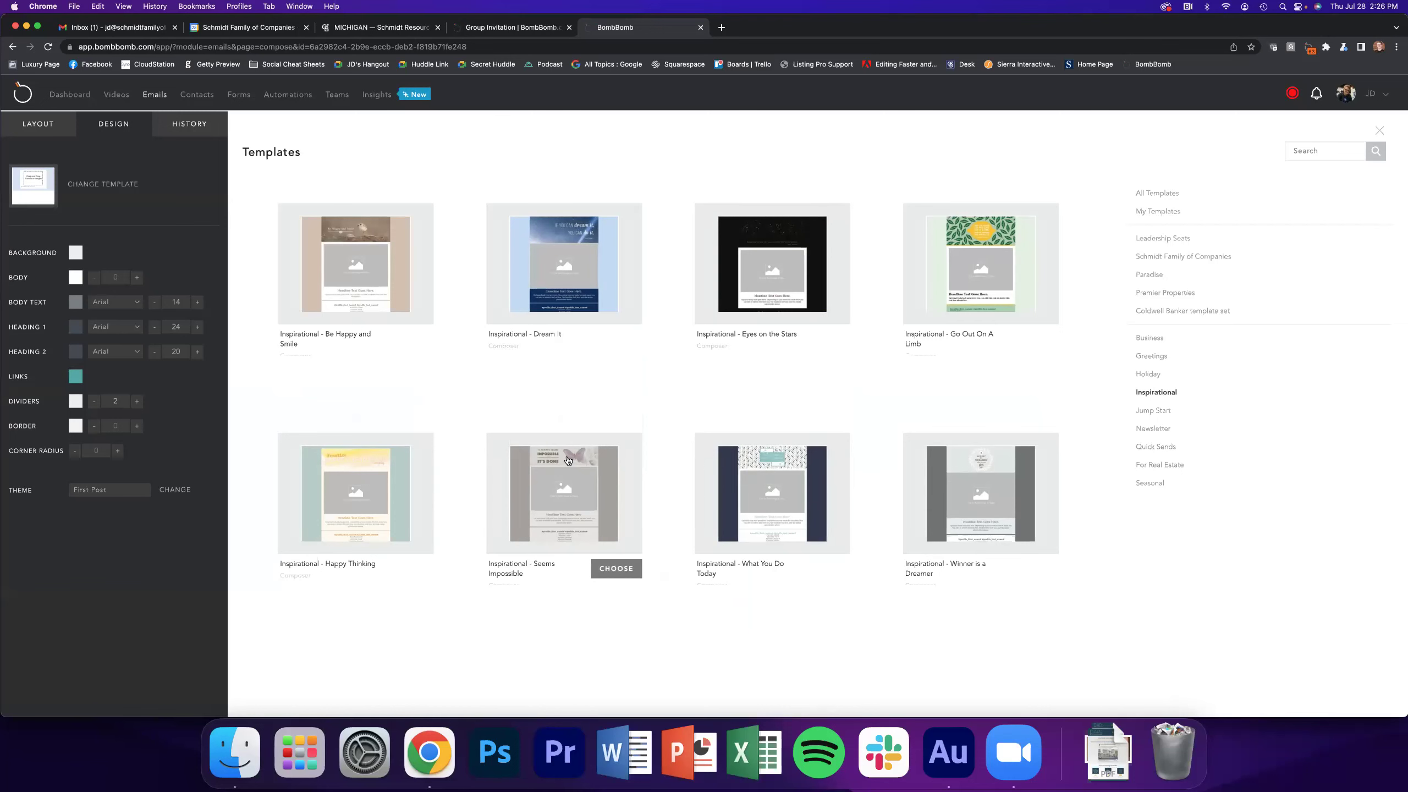
{"action": "left_click", "coordinate": [1151, 358]}
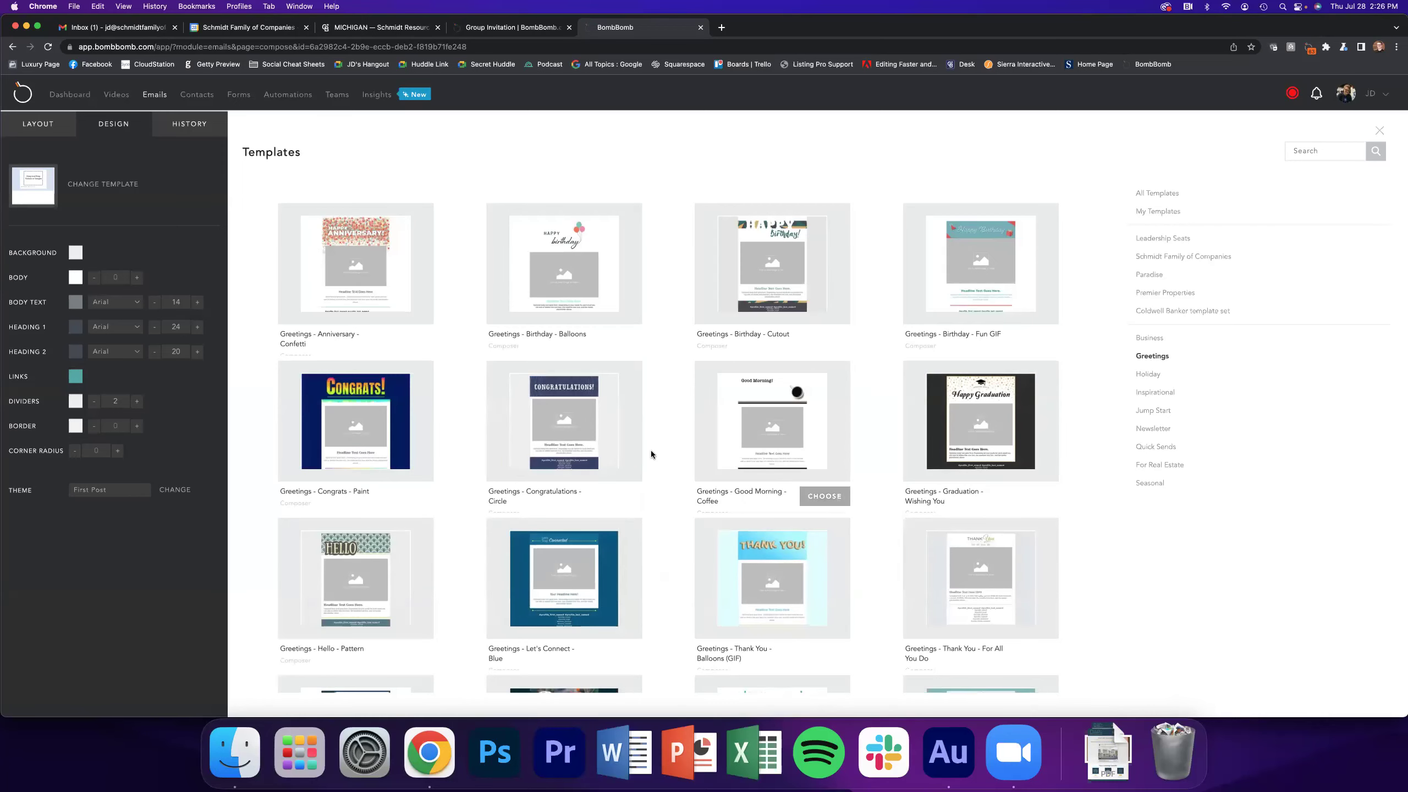
{"action": "left_click", "coordinate": [1151, 413]}
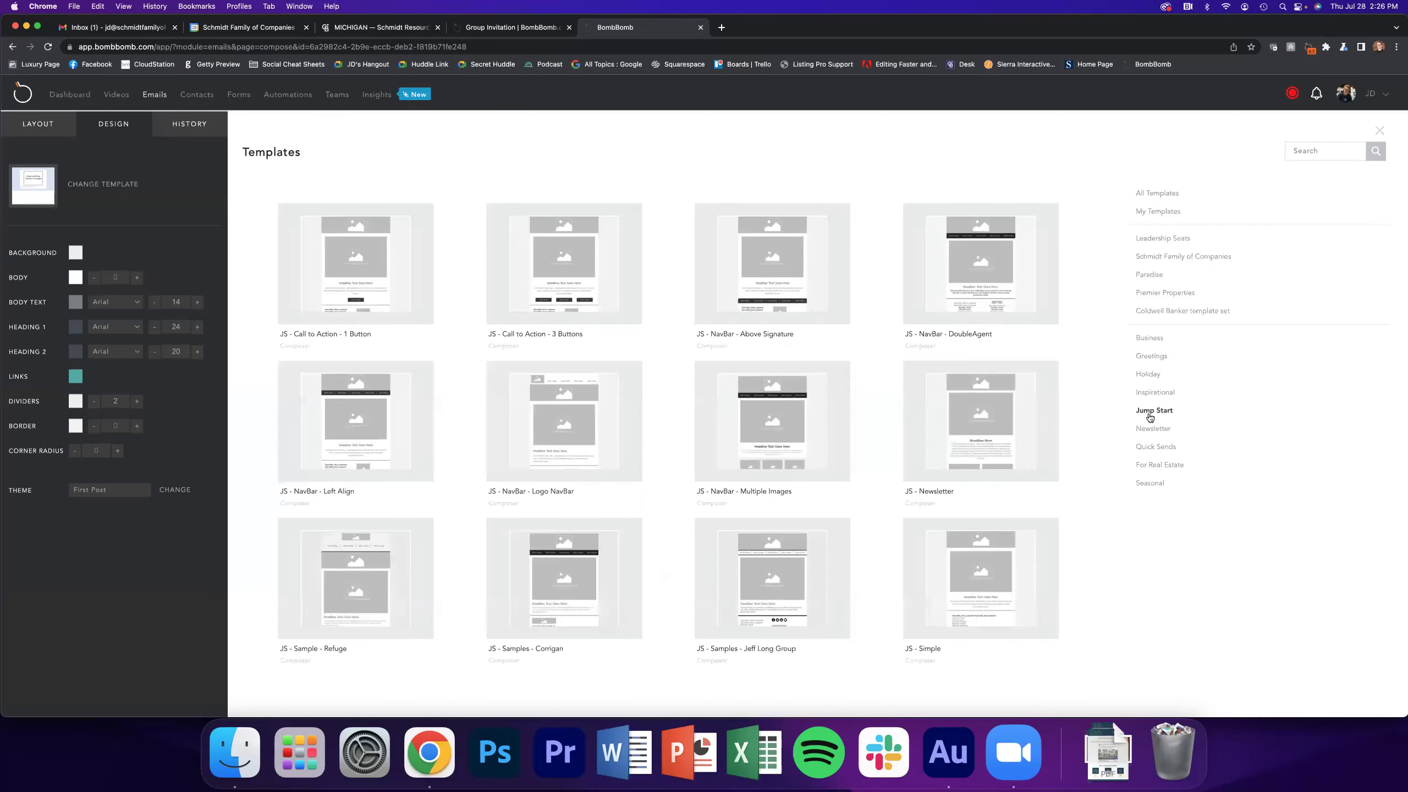
{"action": "scroll", "coordinate": [1148, 421], "scroll_direction": "down", "scroll_amount": 2}
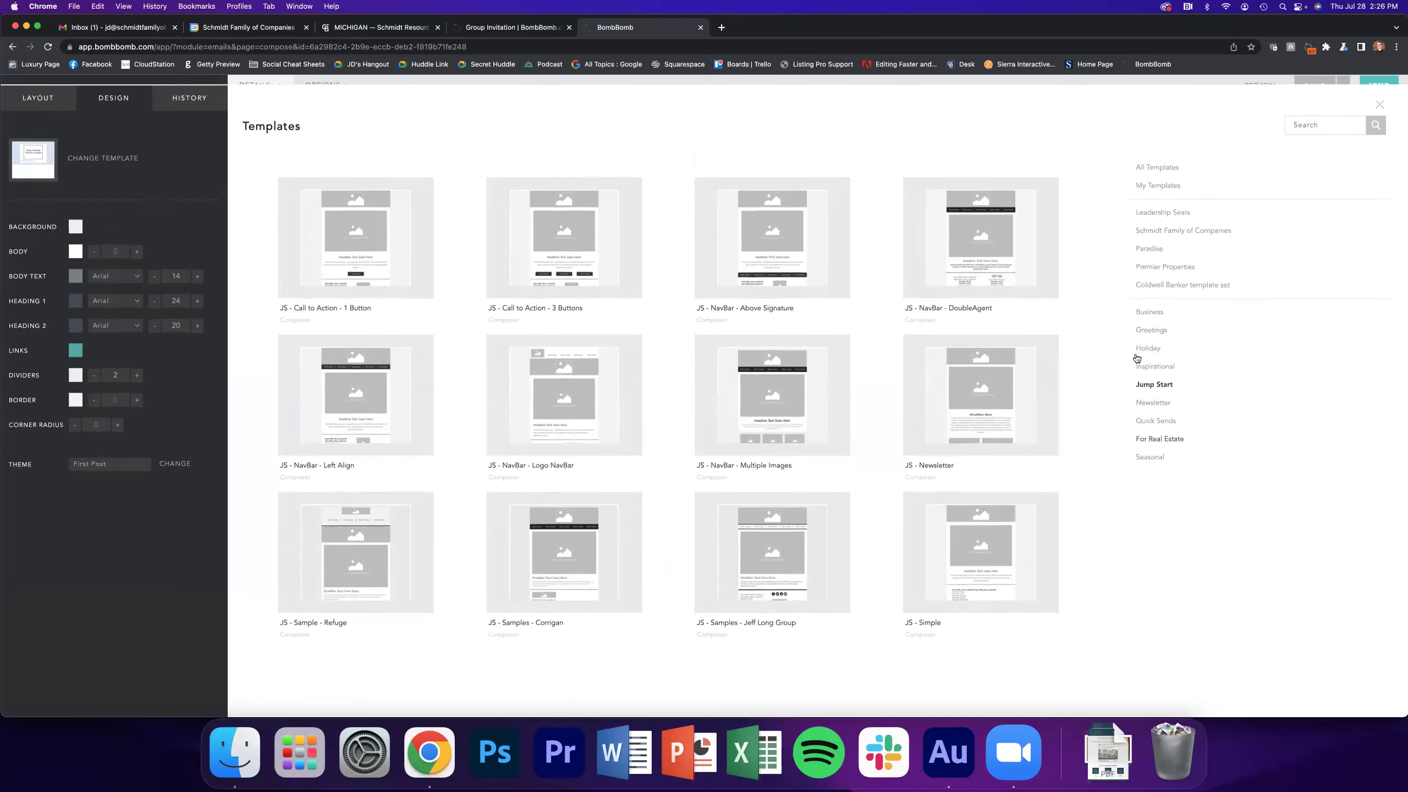
{"action": "left_click", "coordinate": [1149, 304]}
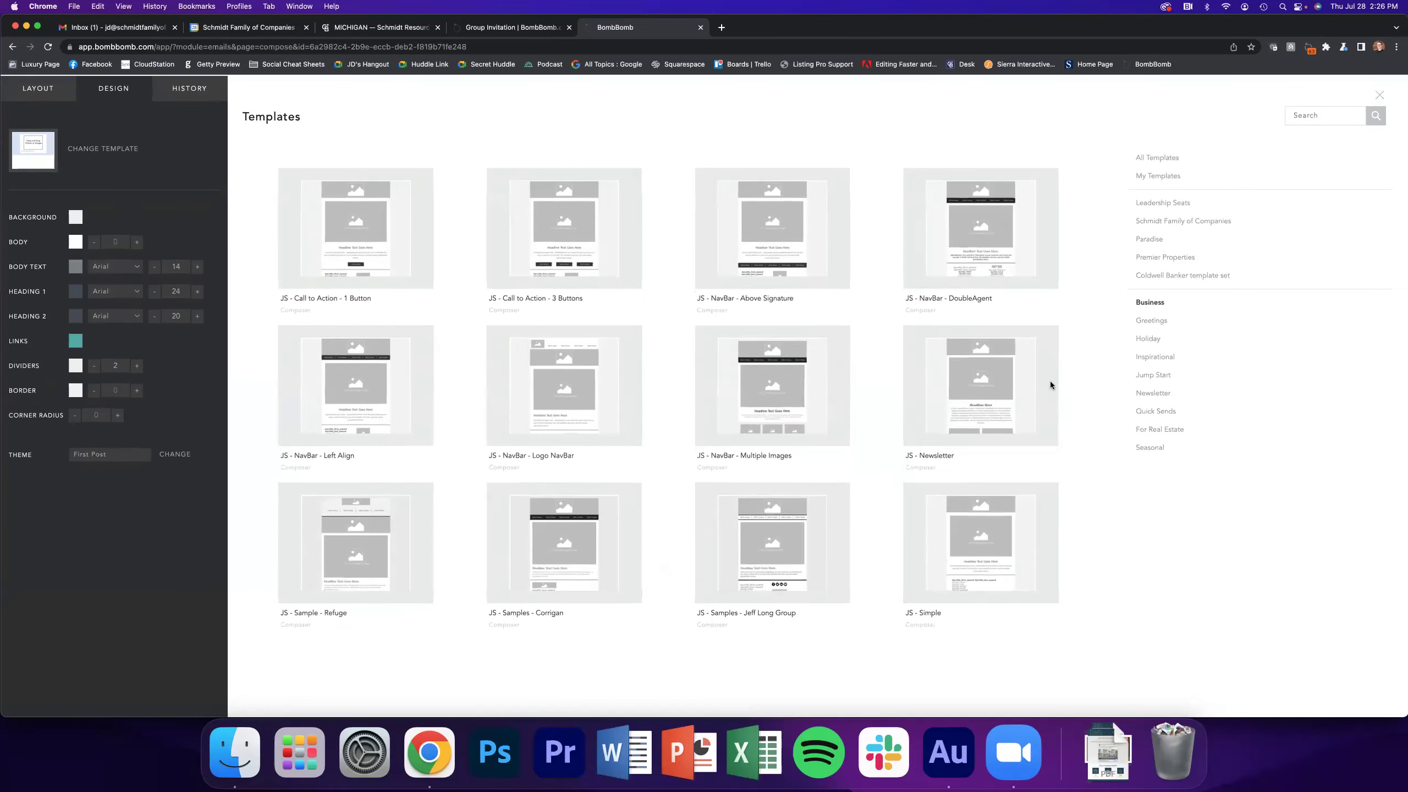
{"action": "scroll", "coordinate": [667, 437], "scroll_direction": "down", "scroll_amount": 1}
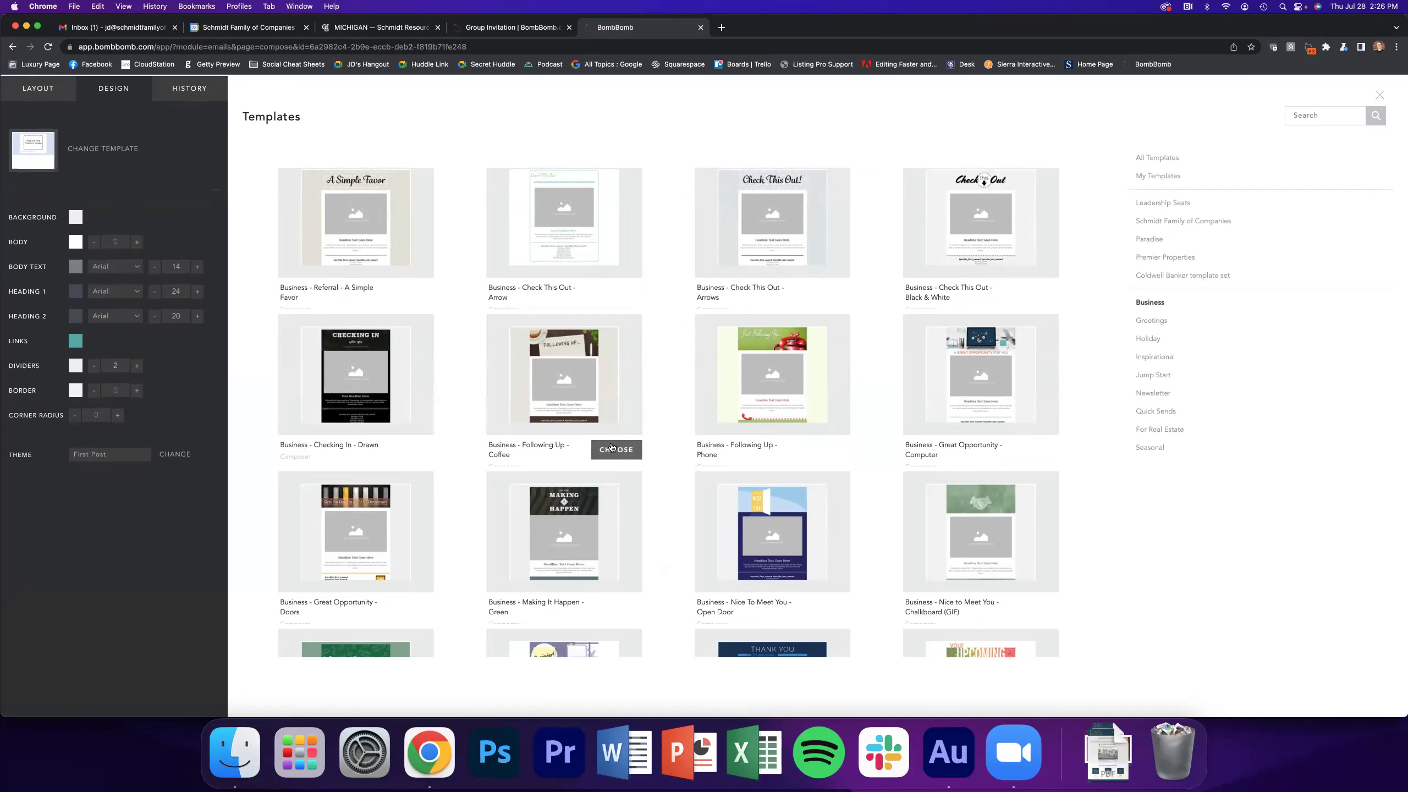
{"action": "left_click", "coordinate": [612, 449]}
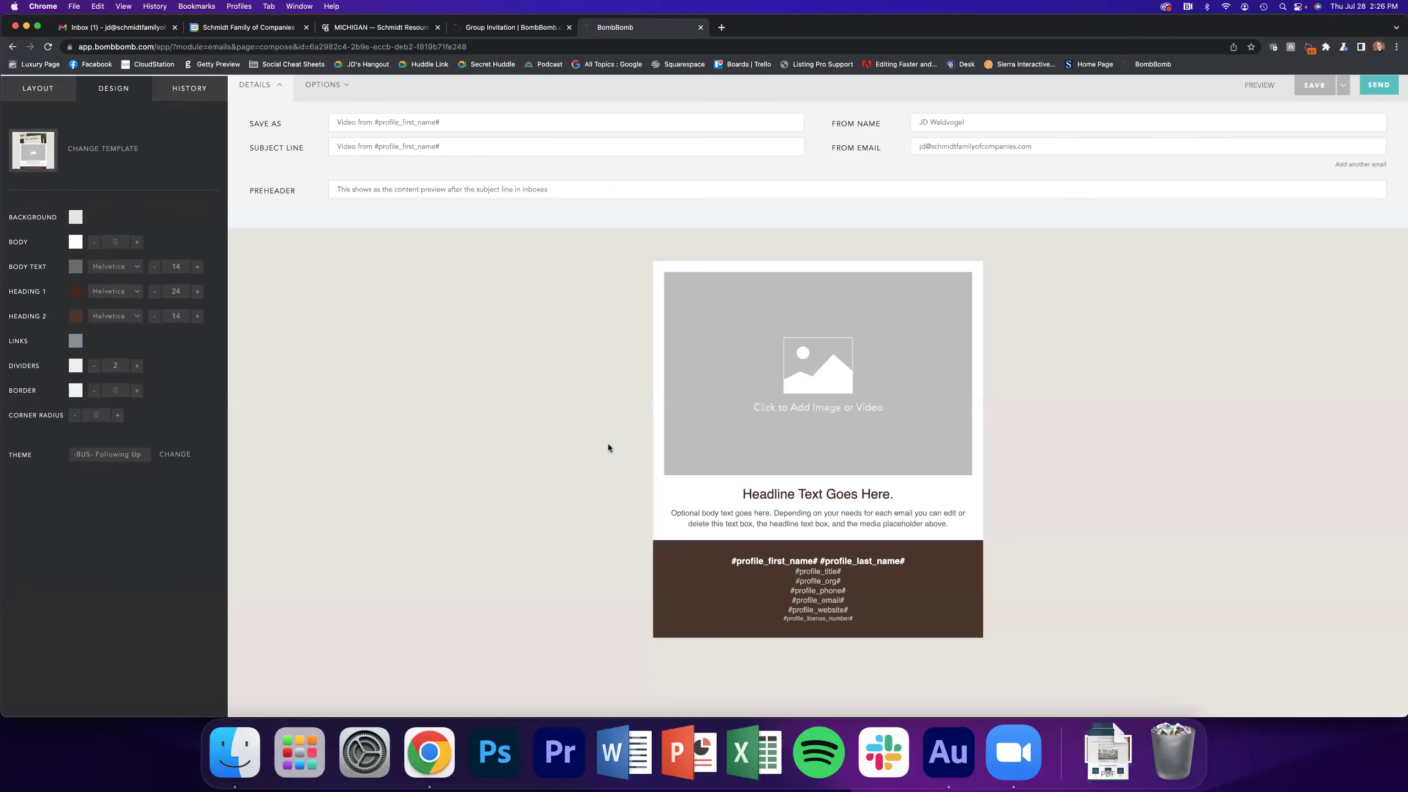
Reopen the template gallery and scroll through the Business templates
{"action": "scroll", "coordinate": [455, 388], "scroll_direction": "down", "scroll_amount": 2}
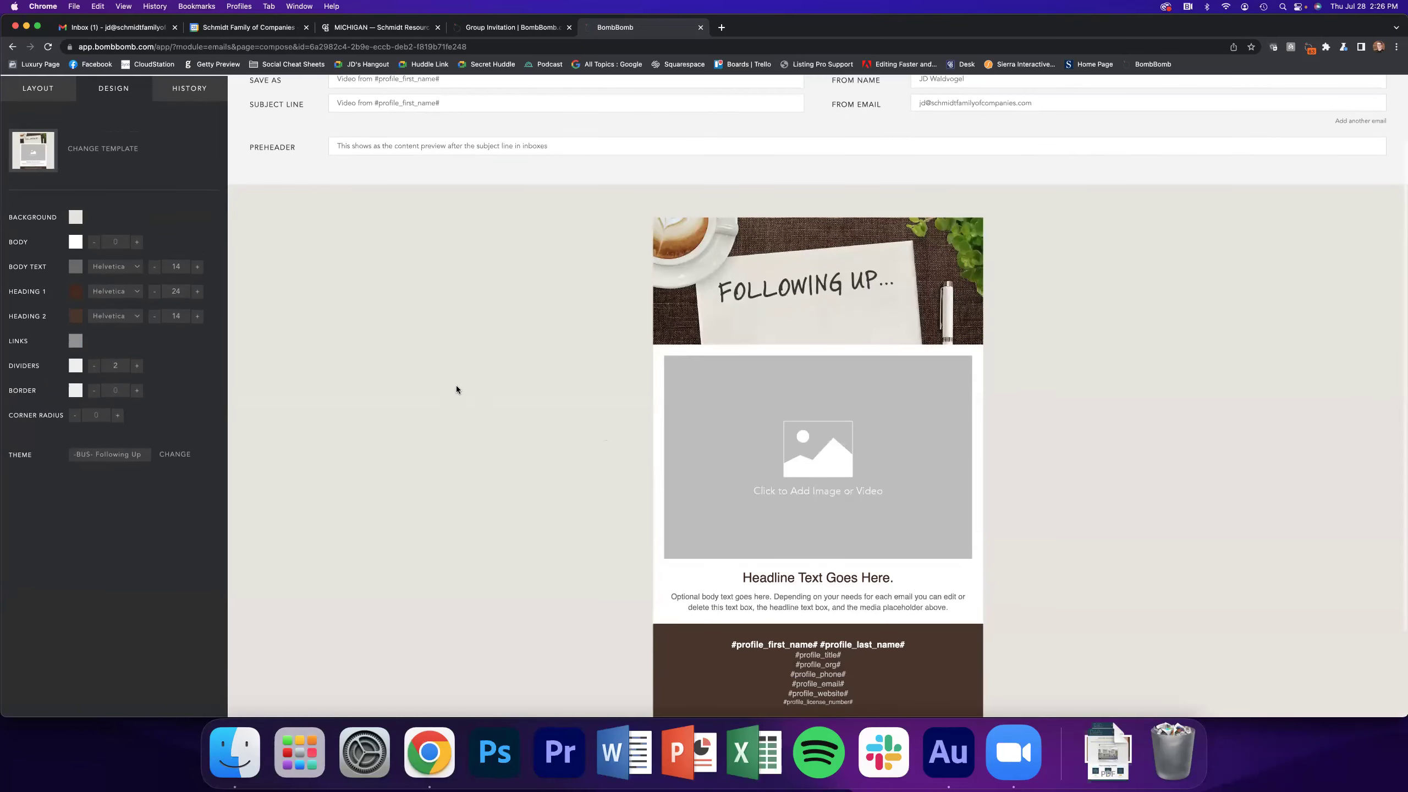
{"action": "scroll", "coordinate": [455, 389], "scroll_direction": "down", "scroll_amount": 1}
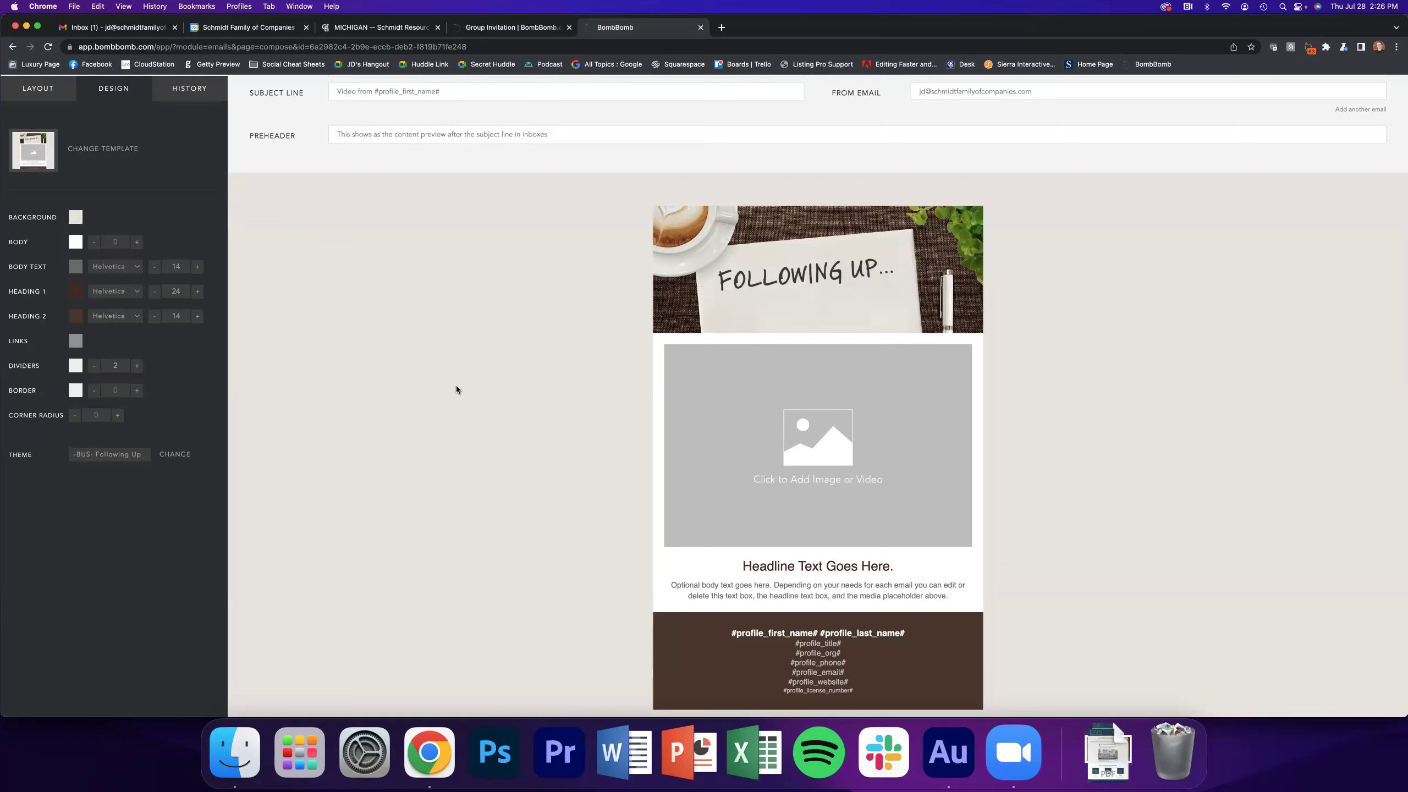
{"action": "left_click", "coordinate": [36, 162]}
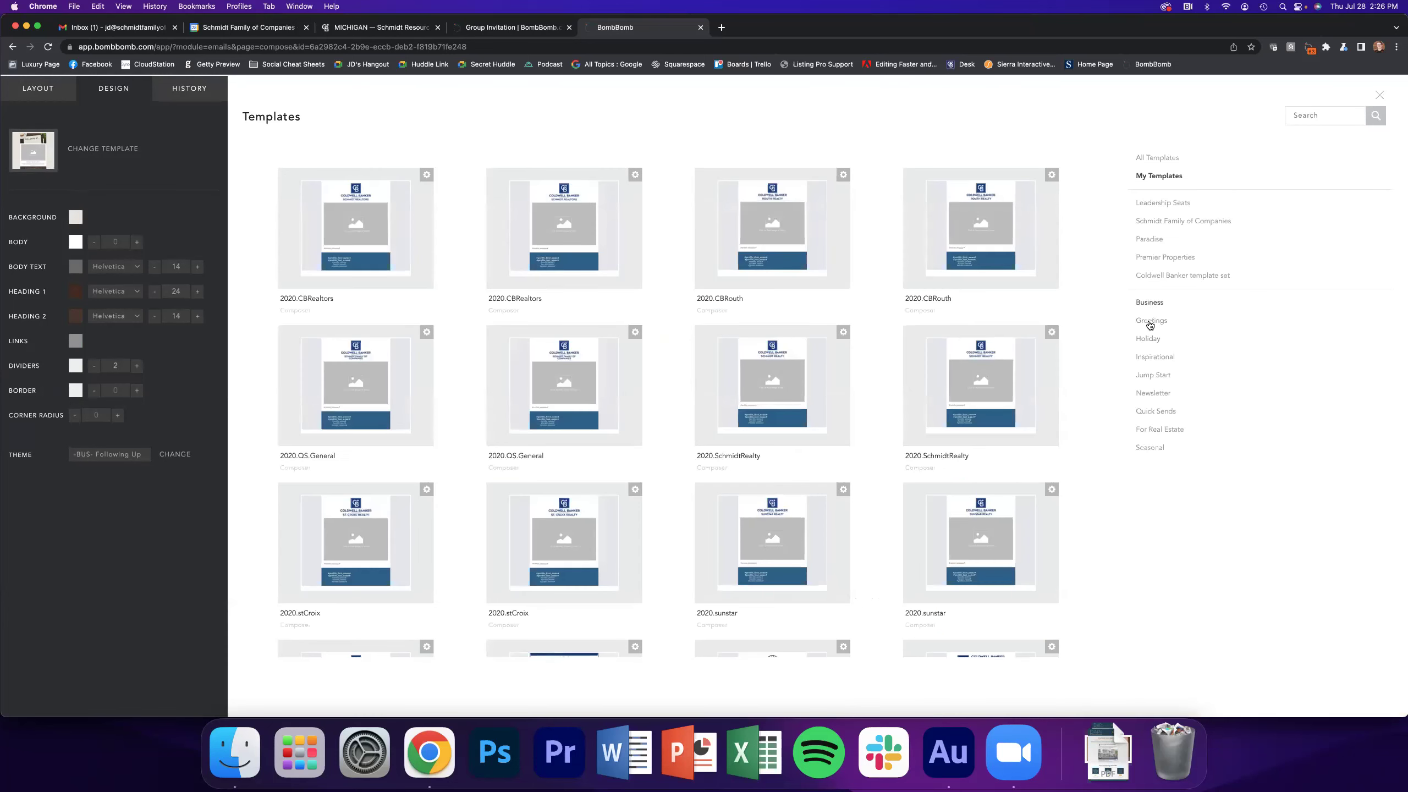
{"action": "left_click", "coordinate": [1150, 303]}
{"action": "scroll", "coordinate": [898, 387], "scroll_direction": "down", "scroll_amount": 5}
{"action": "scroll", "coordinate": [900, 385], "scroll_direction": "down", "scroll_amount": 5}
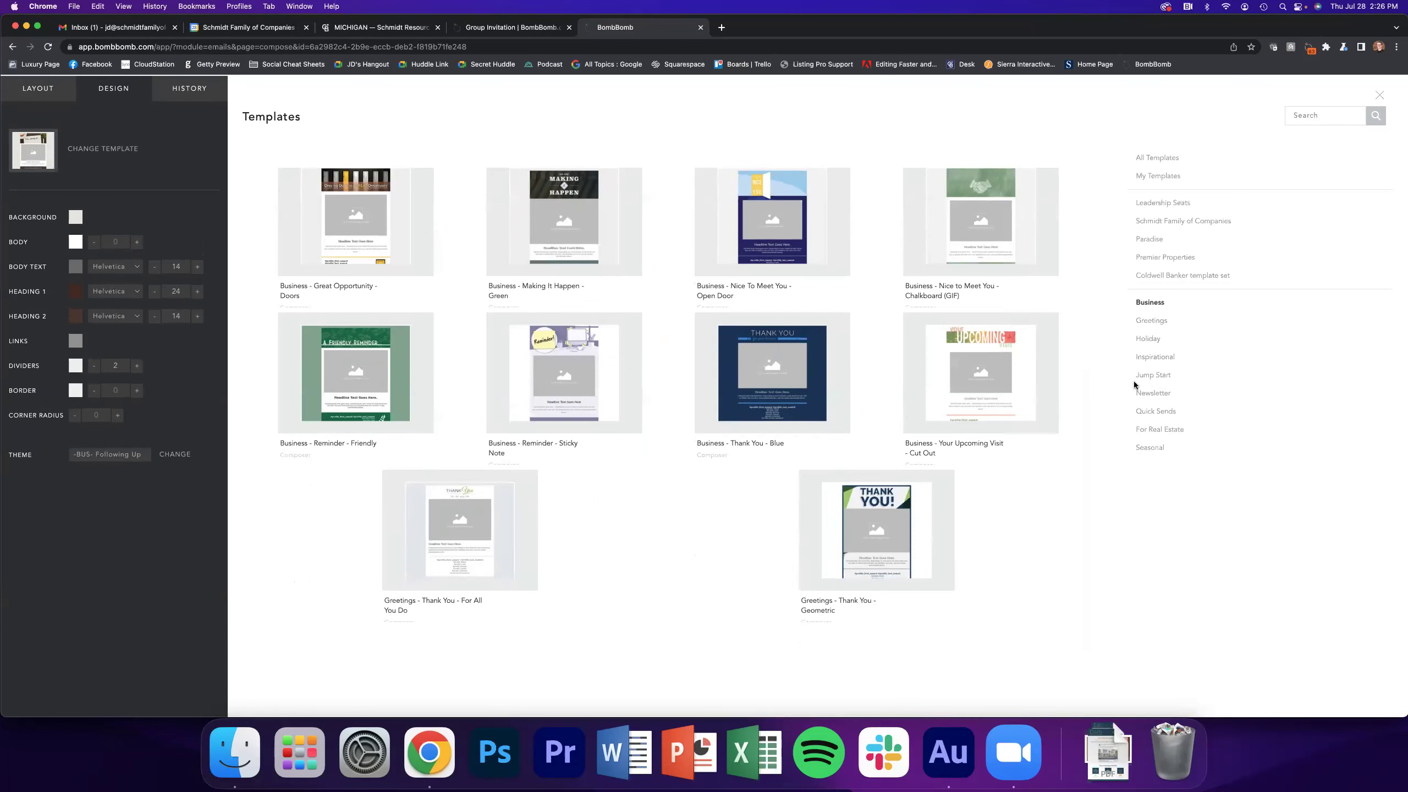
View the Greetings templates, then head to Contacts, triggering the leave-site warning
{"action": "left_click", "coordinate": [1149, 322]}
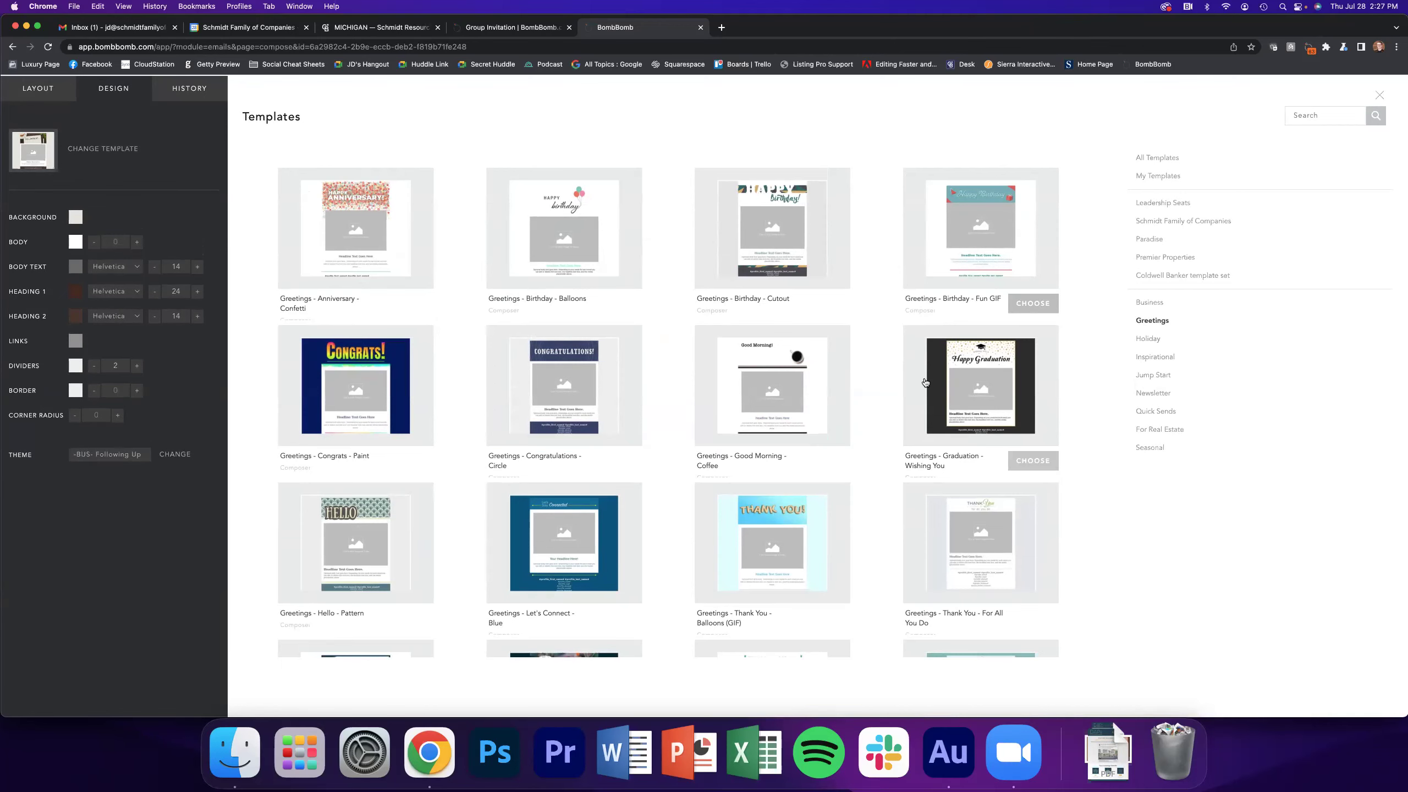
{"action": "scroll", "coordinate": [925, 377], "scroll_direction": "up", "scroll_amount": 2}
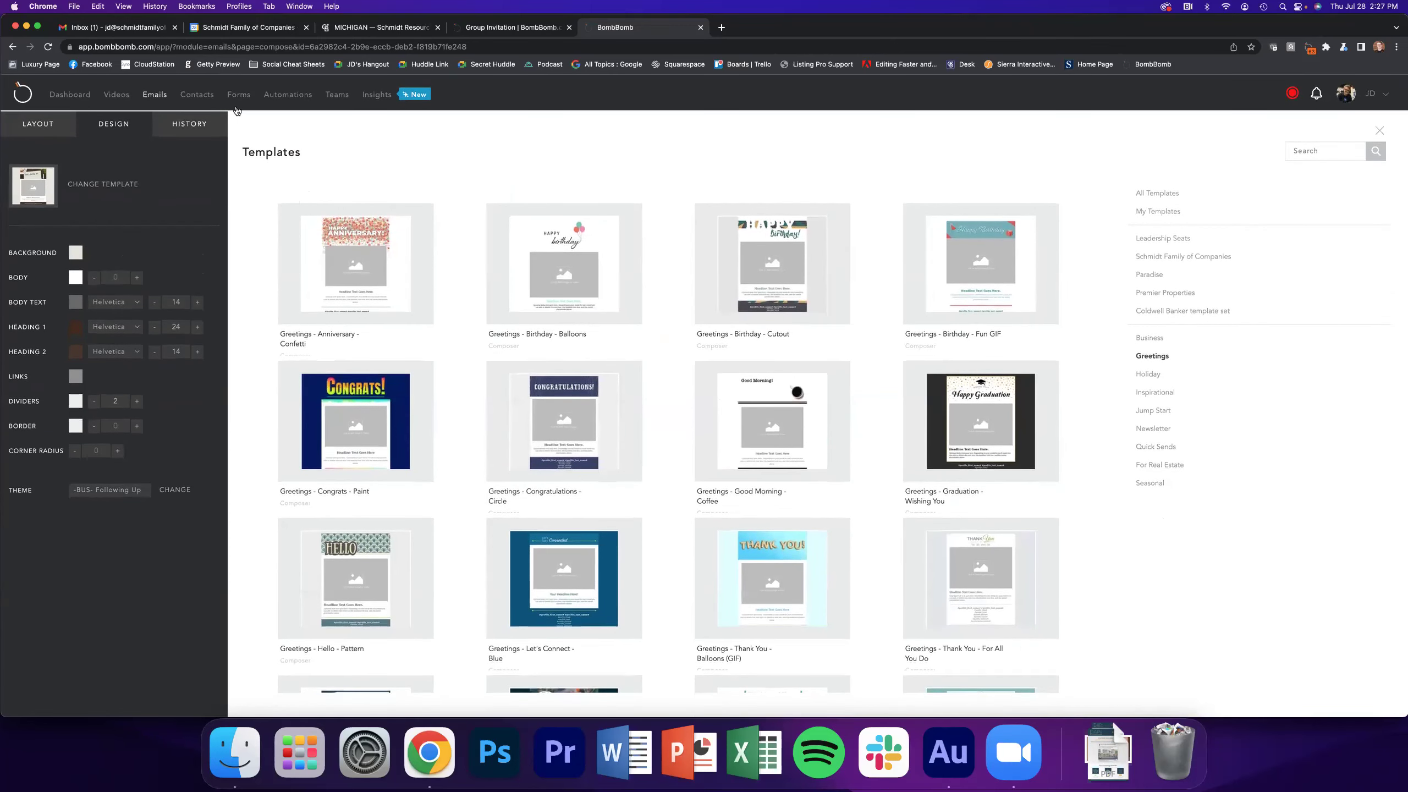
{"action": "left_click", "coordinate": [191, 96]}
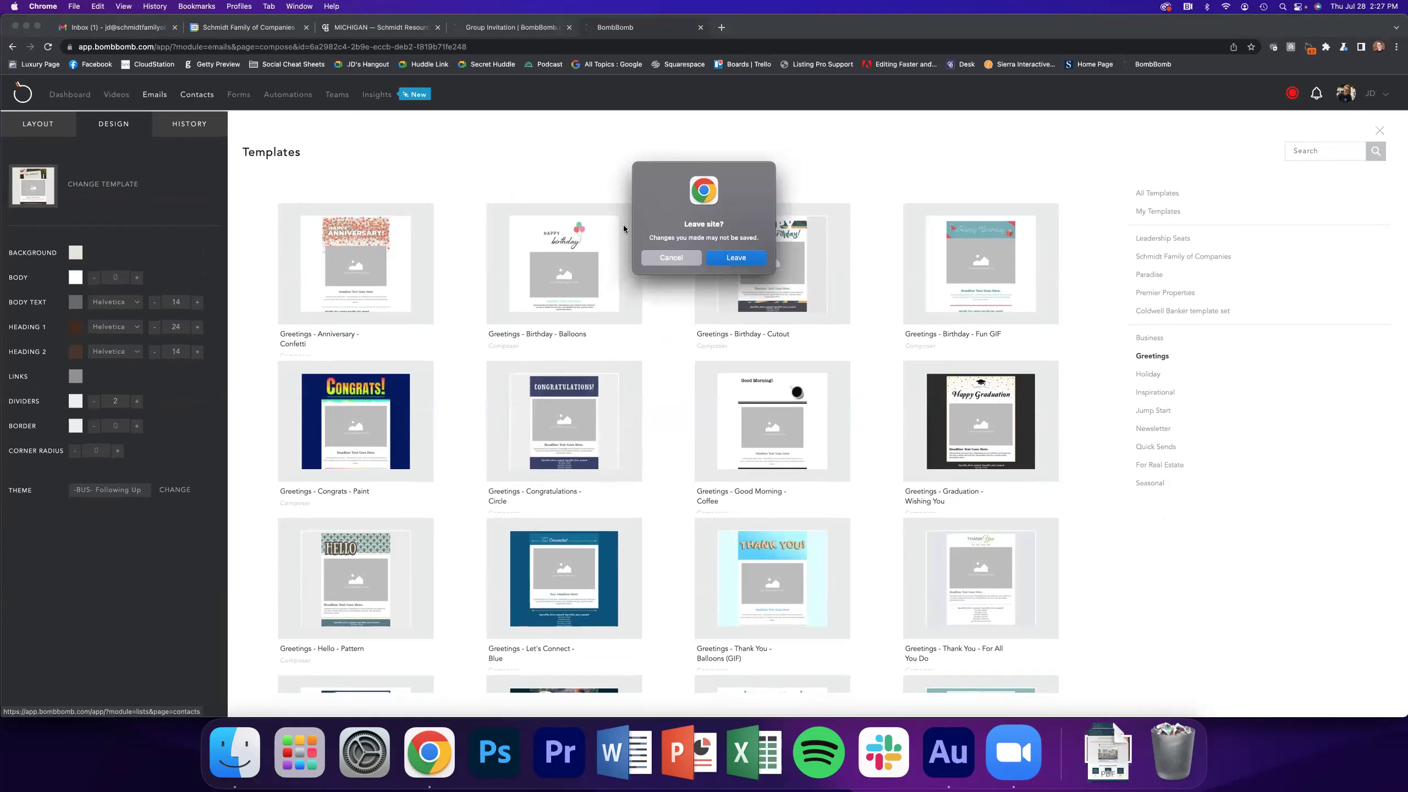
Leave the unsaved email, look at the Add People upload options, then close them
{"action": "left_click", "coordinate": [743, 262]}
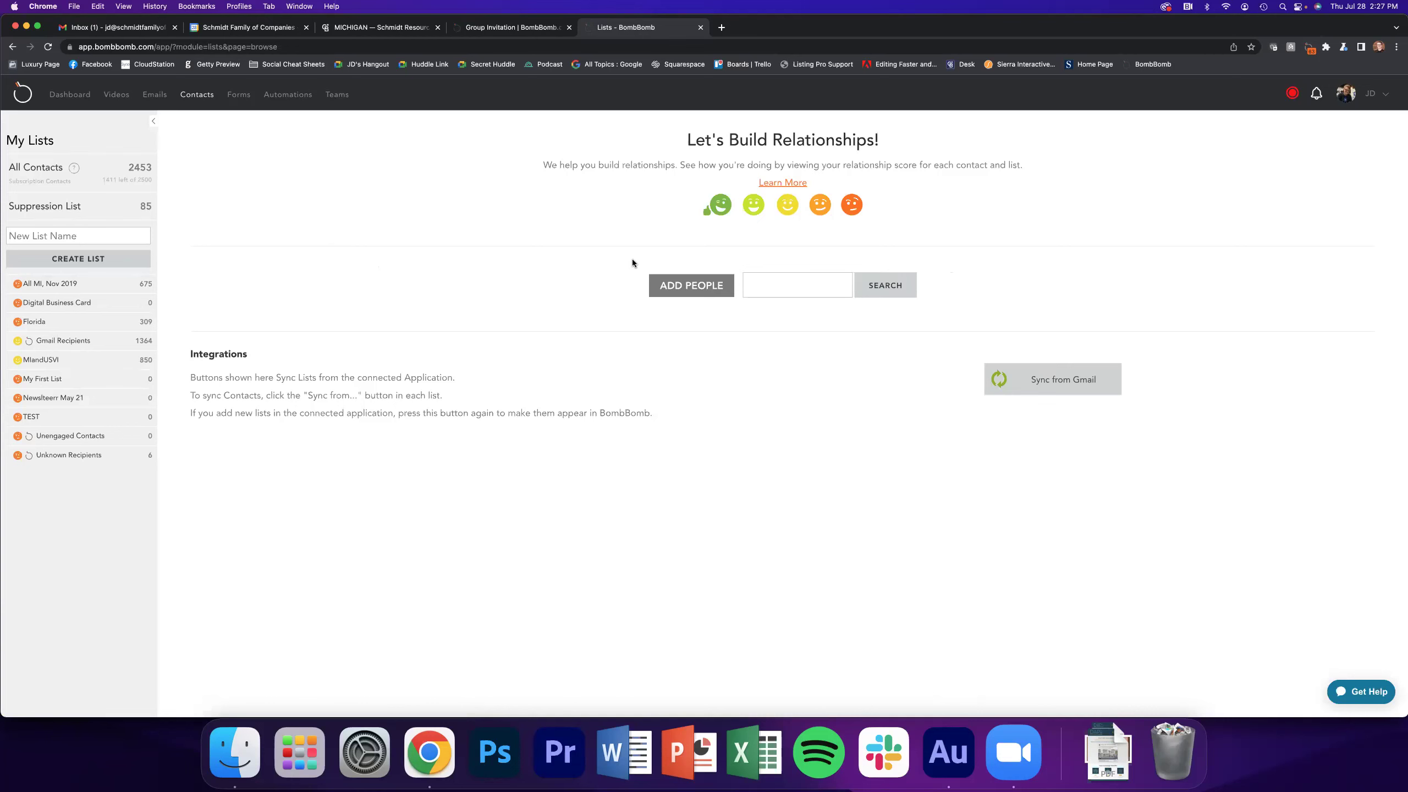
{"action": "left_click", "coordinate": [663, 284]}
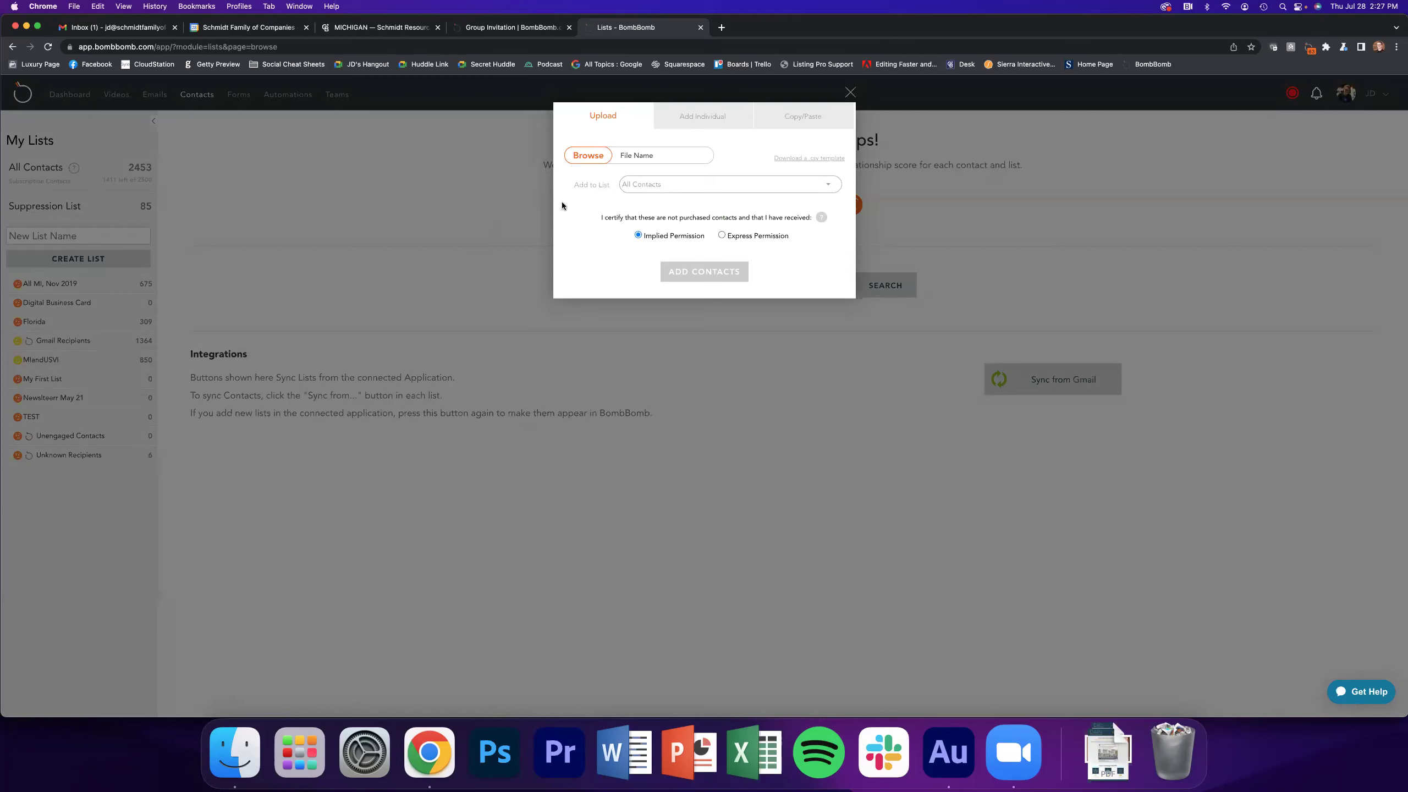
{"action": "left_click", "coordinate": [851, 93]}
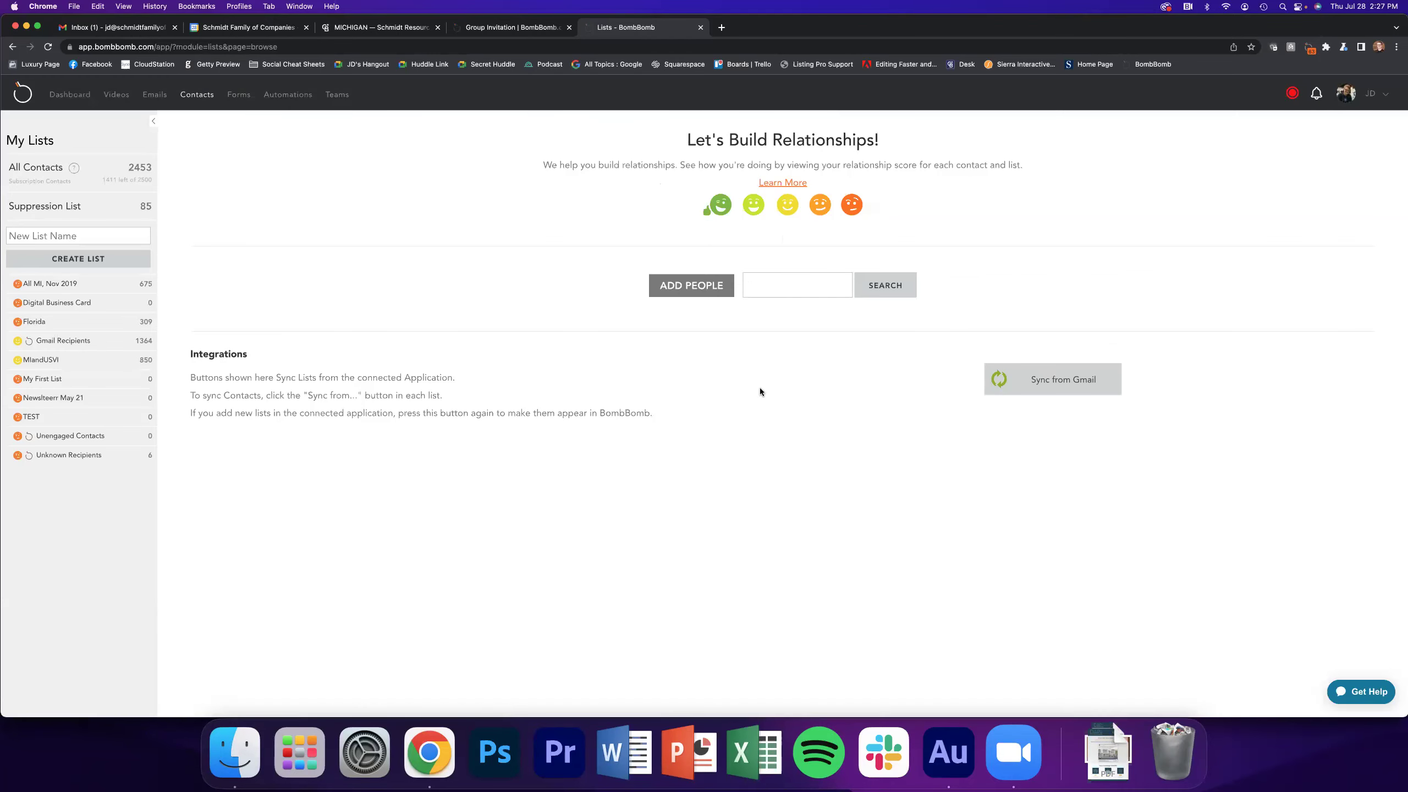
Scroll through the Gmail groups available to sync, close the list, and switch to the Gmail inbox
{"action": "left_click", "coordinate": [1027, 378]}
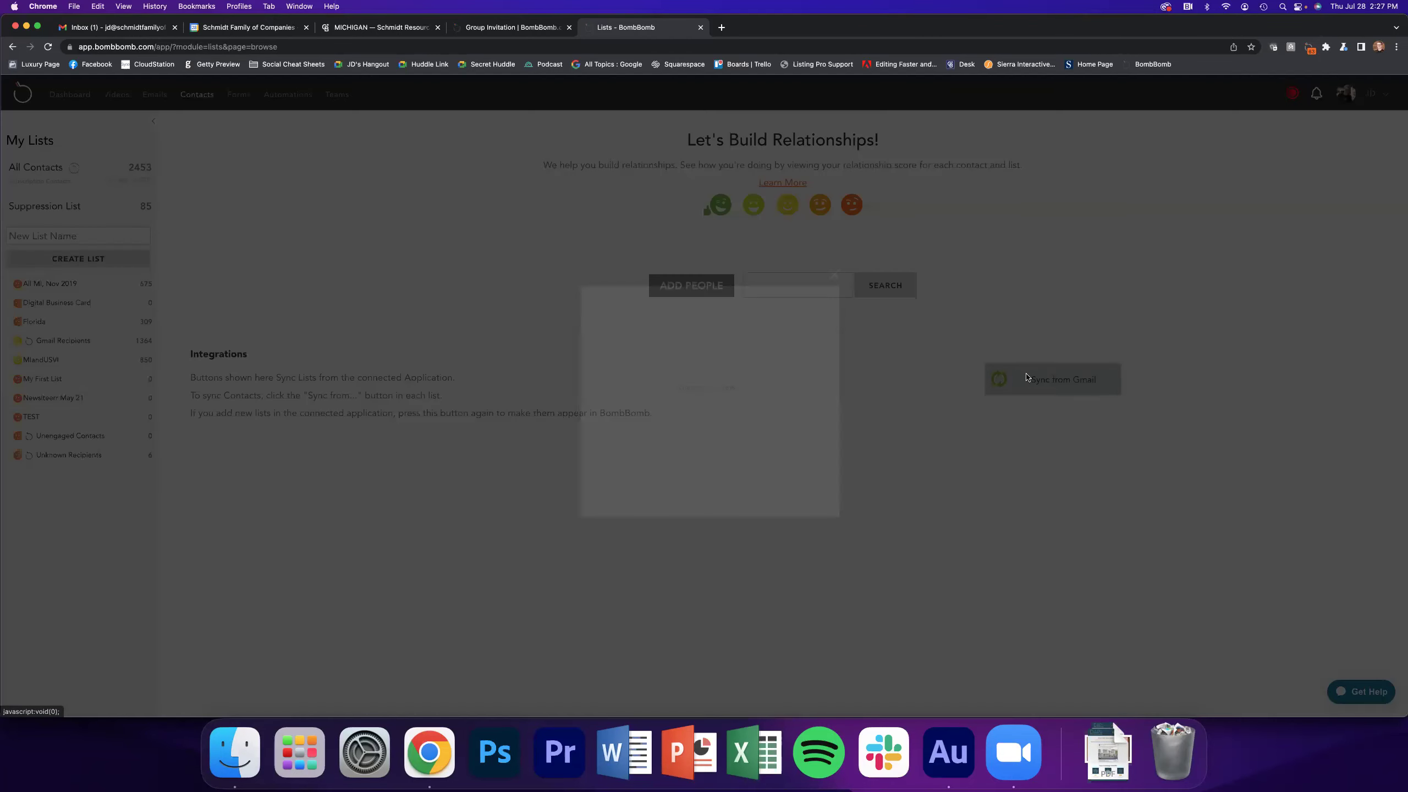
{"action": "scroll", "coordinate": [737, 356], "scroll_direction": "down", "scroll_amount": 1}
{"action": "scroll", "coordinate": [733, 358], "scroll_direction": "down", "scroll_amount": 10}
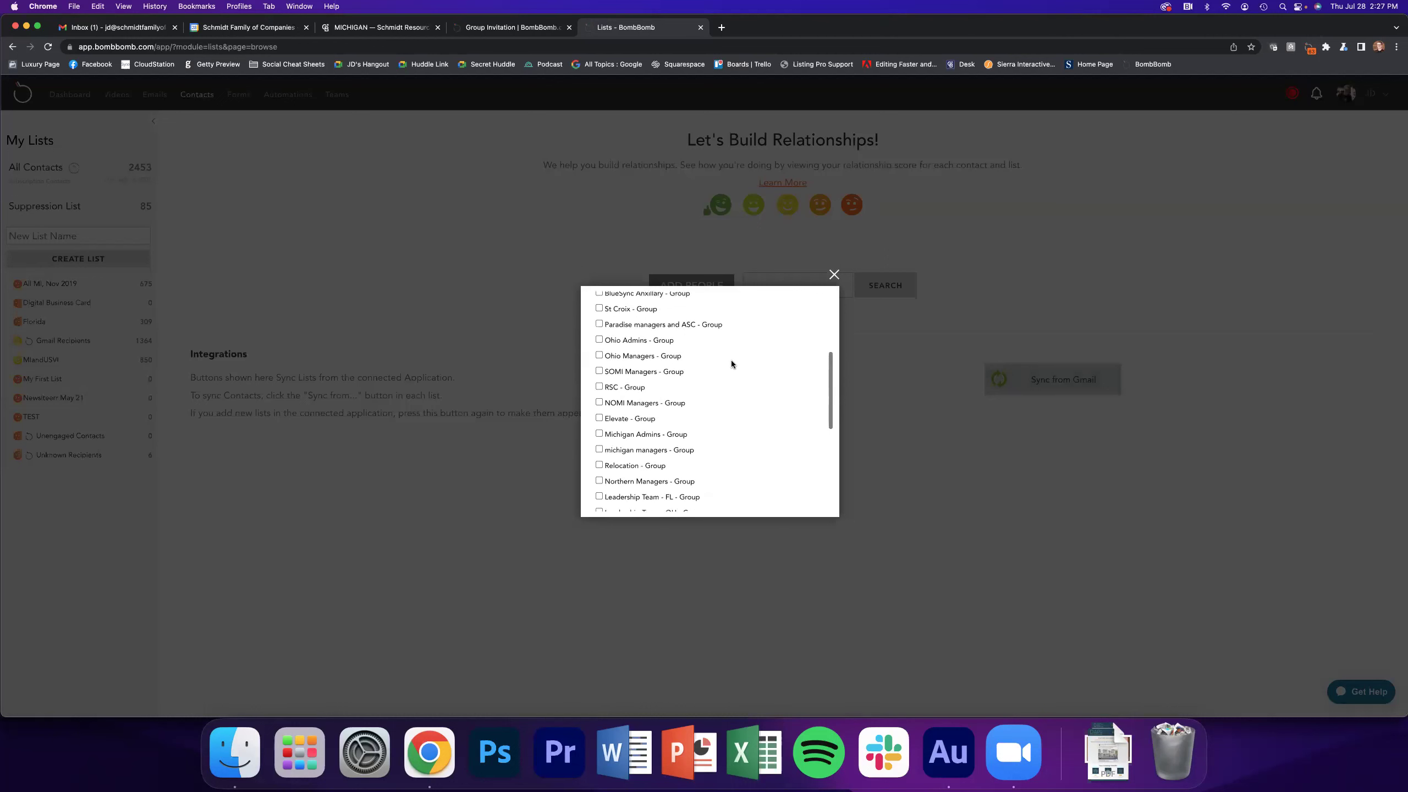
{"action": "scroll", "coordinate": [733, 358], "scroll_direction": "up", "scroll_amount": 6}
{"action": "scroll", "coordinate": [733, 359], "scroll_direction": "up", "scroll_amount": 4}
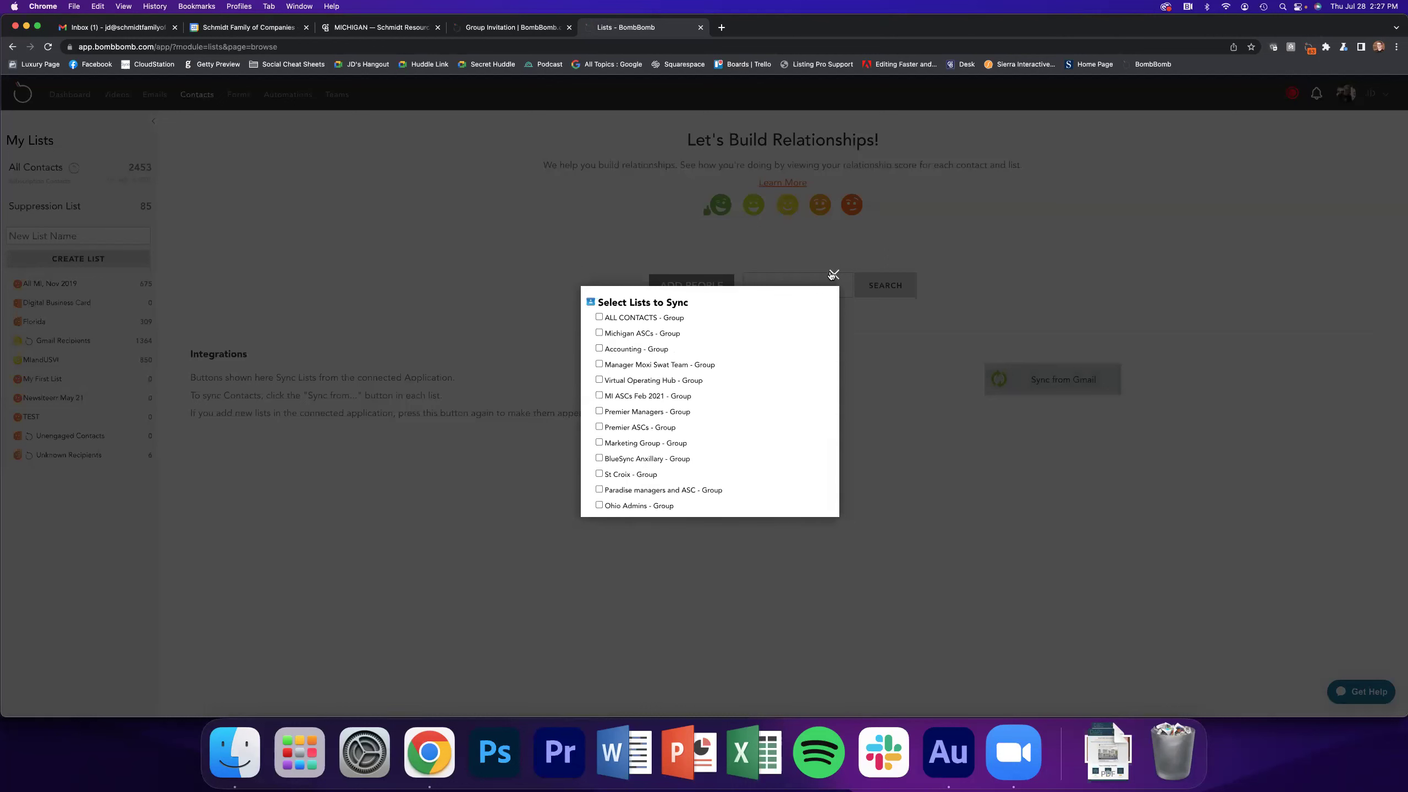
{"action": "scroll", "coordinate": [783, 320], "scroll_direction": "down", "scroll_amount": 5}
{"action": "scroll", "coordinate": [784, 320], "scroll_direction": "up", "scroll_amount": 5}
{"action": "scroll", "coordinate": [783, 320], "scroll_direction": "down", "scroll_amount": 5}
{"action": "scroll", "coordinate": [783, 325], "scroll_direction": "down", "scroll_amount": 1}
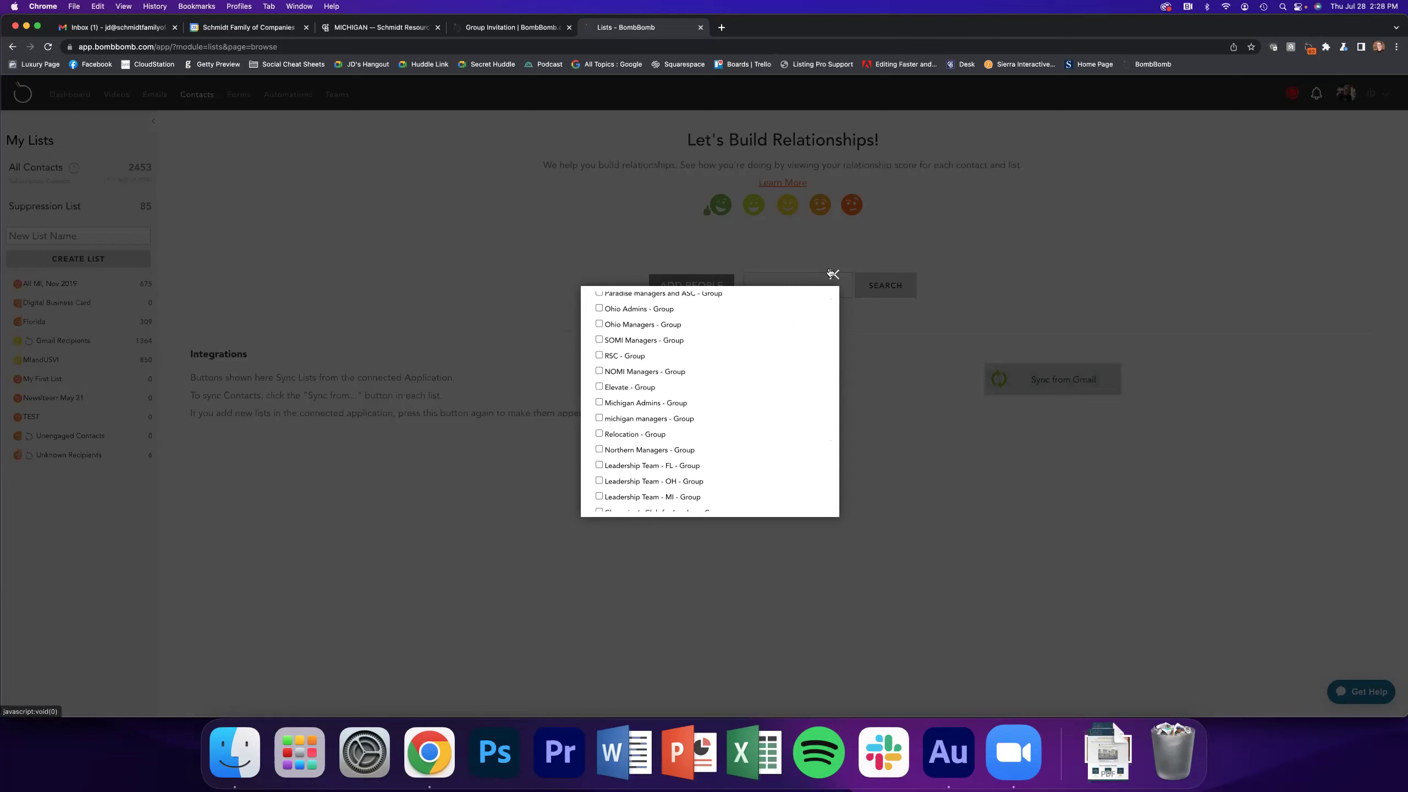
{"action": "left_click", "coordinate": [834, 275]}
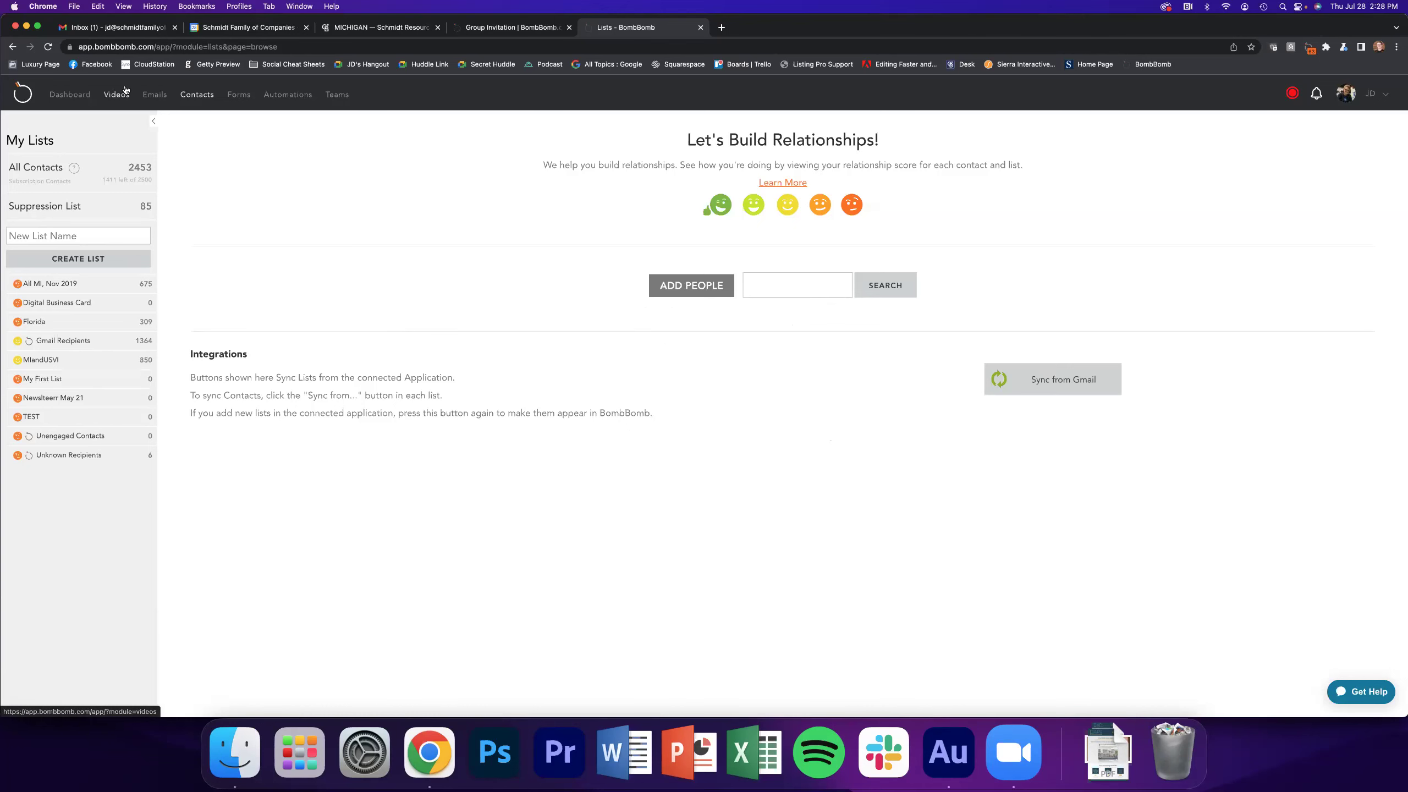
{"action": "left_click", "coordinate": [115, 27]}
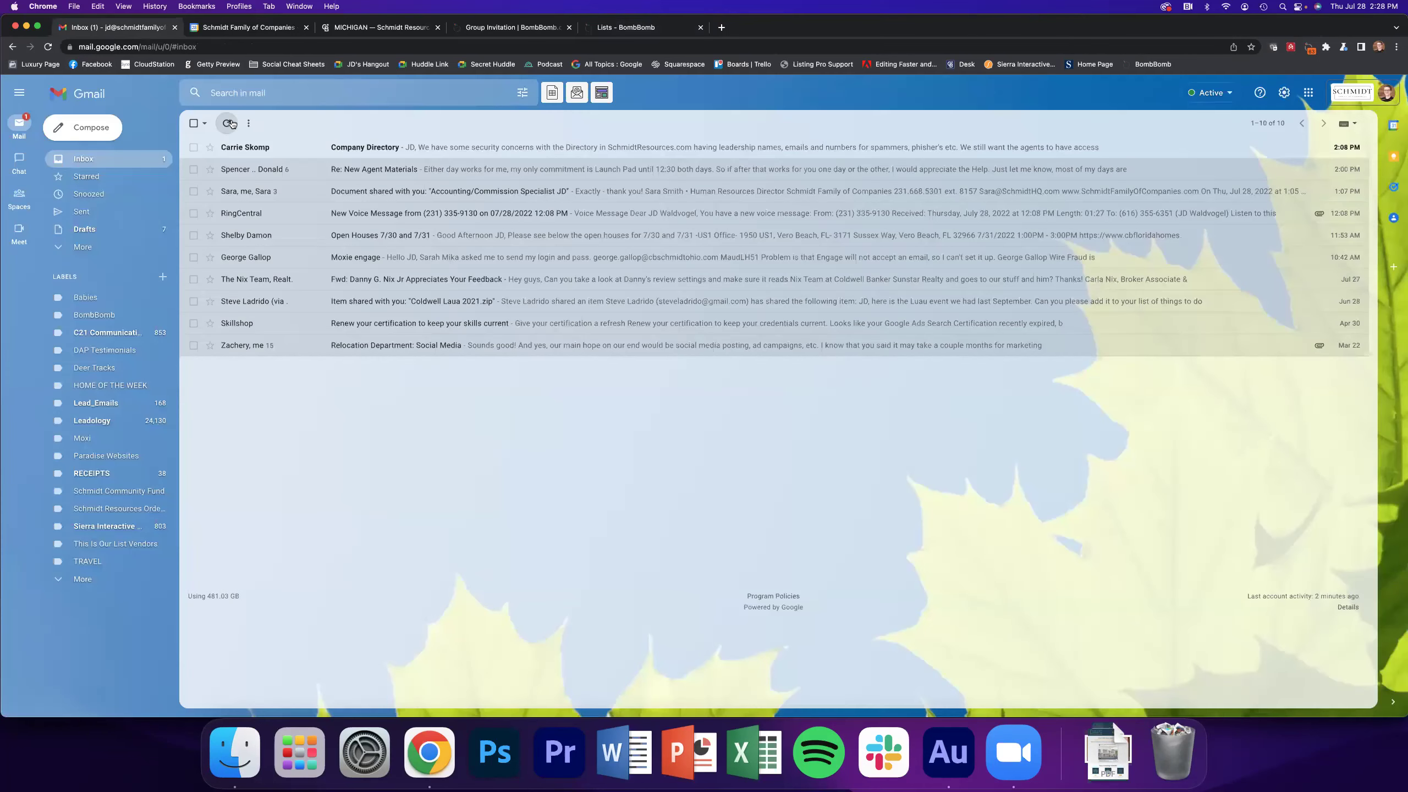
{"action": "left_click", "coordinate": [88, 128]}
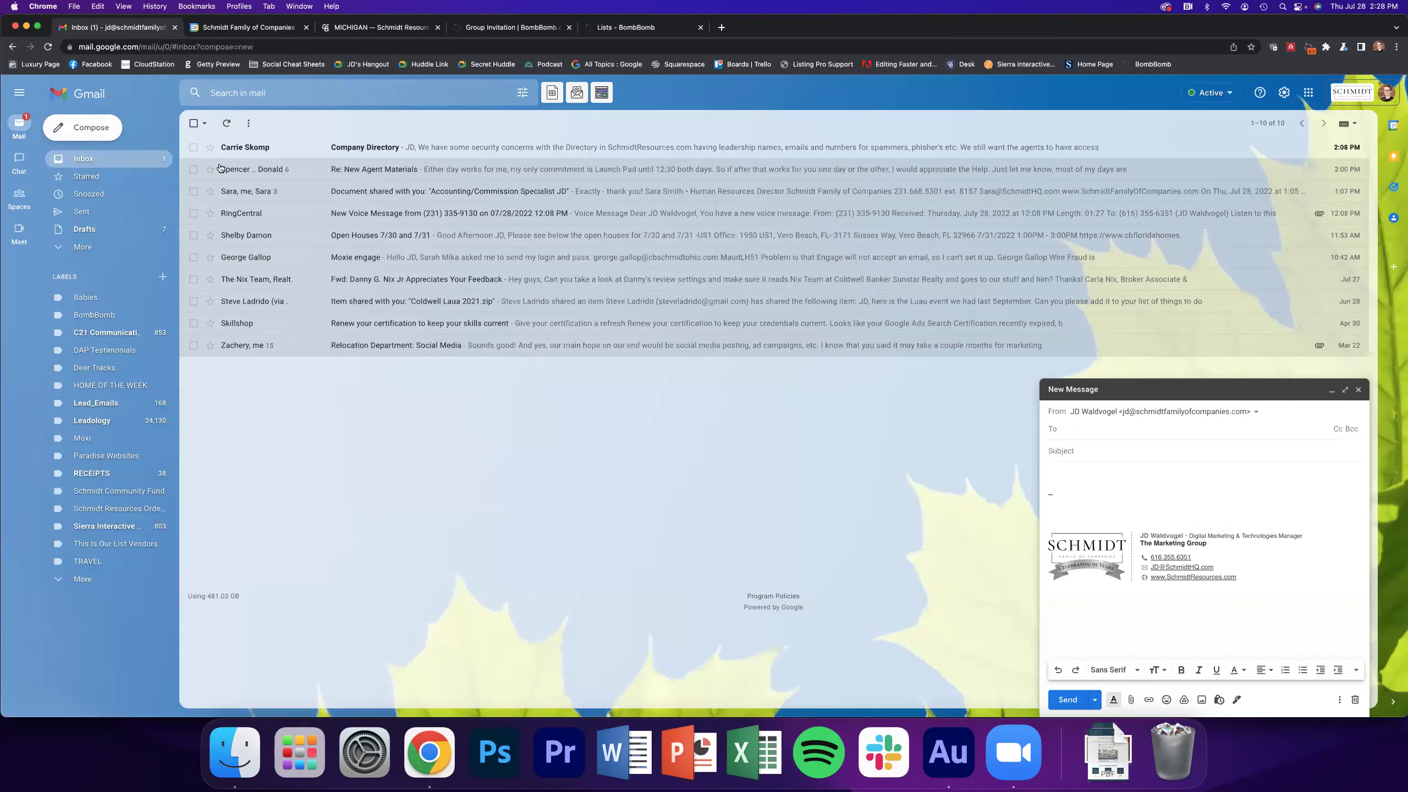
{"action": "left_click", "coordinate": [1345, 391]}
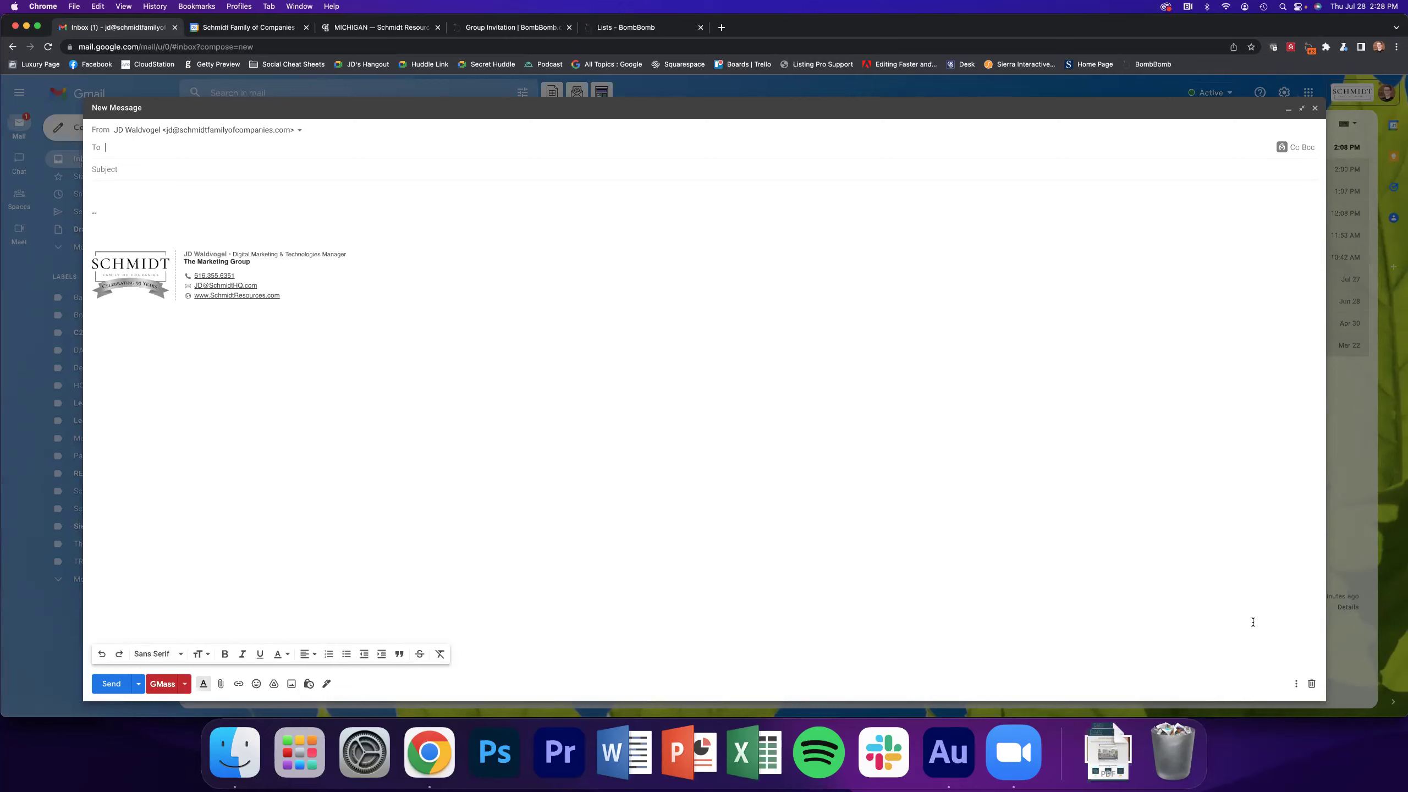
{"action": "left_click", "coordinate": [1309, 149]}
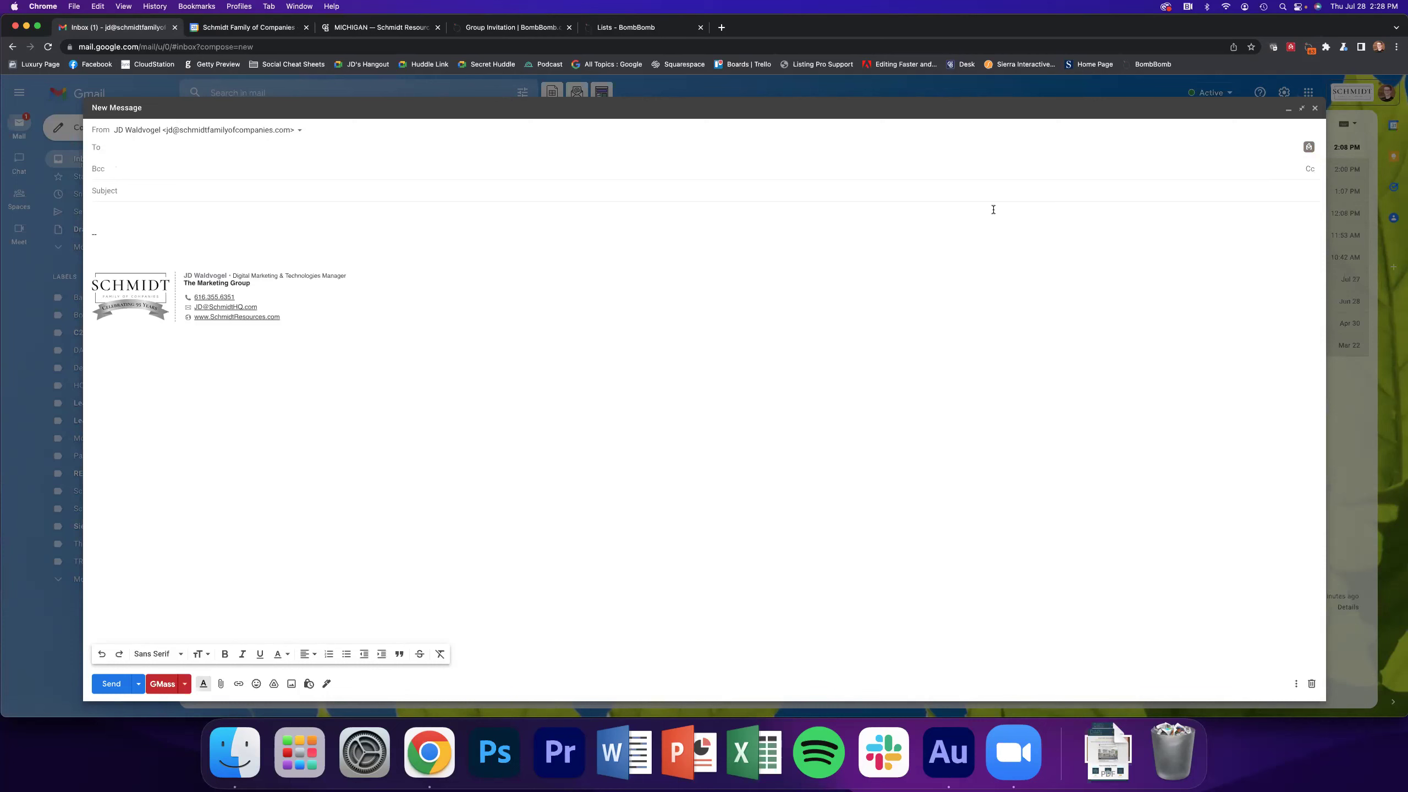
{"action": "type", "text": "marketing"}
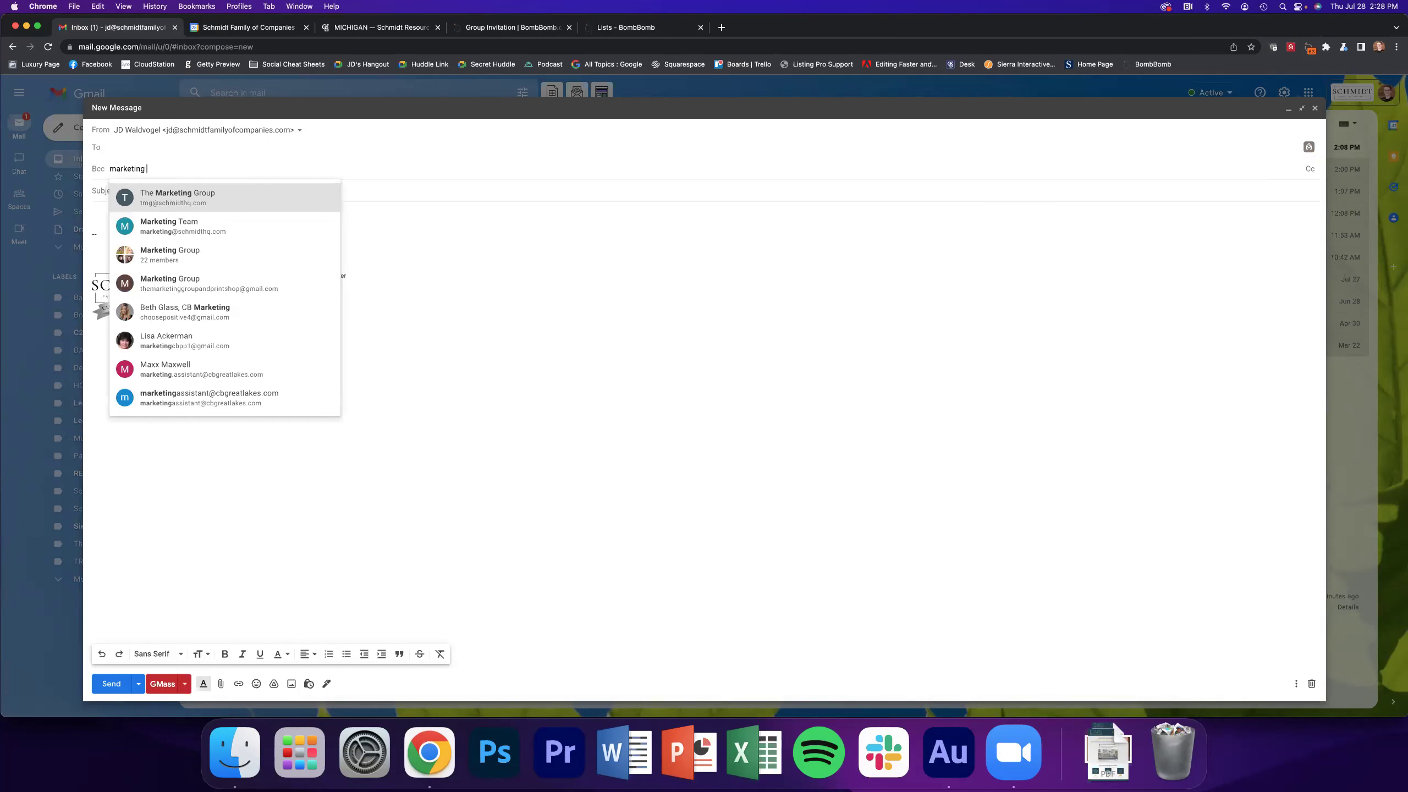
{"action": "left_click", "coordinate": [277, 257]}
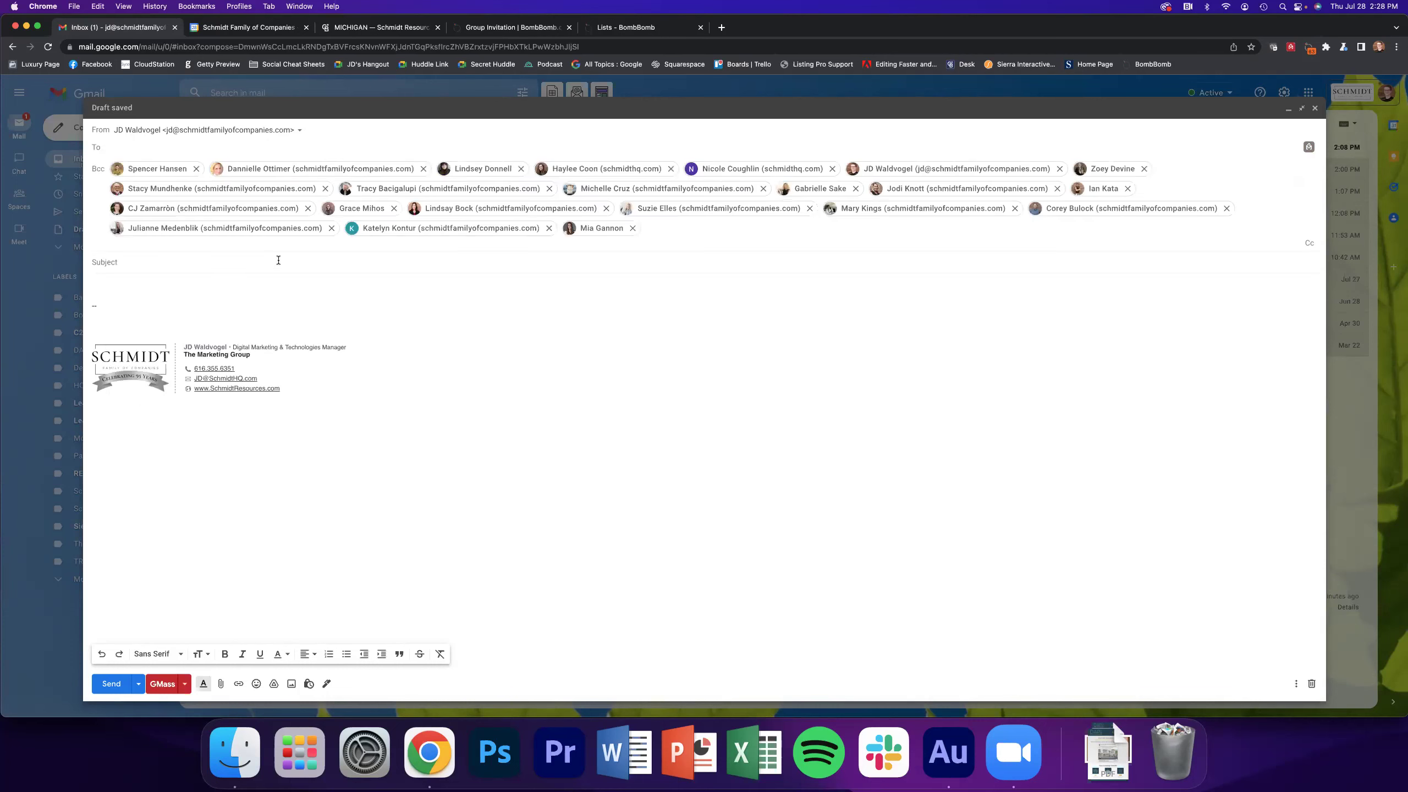
{"action": "left_click", "coordinate": [233, 290]}
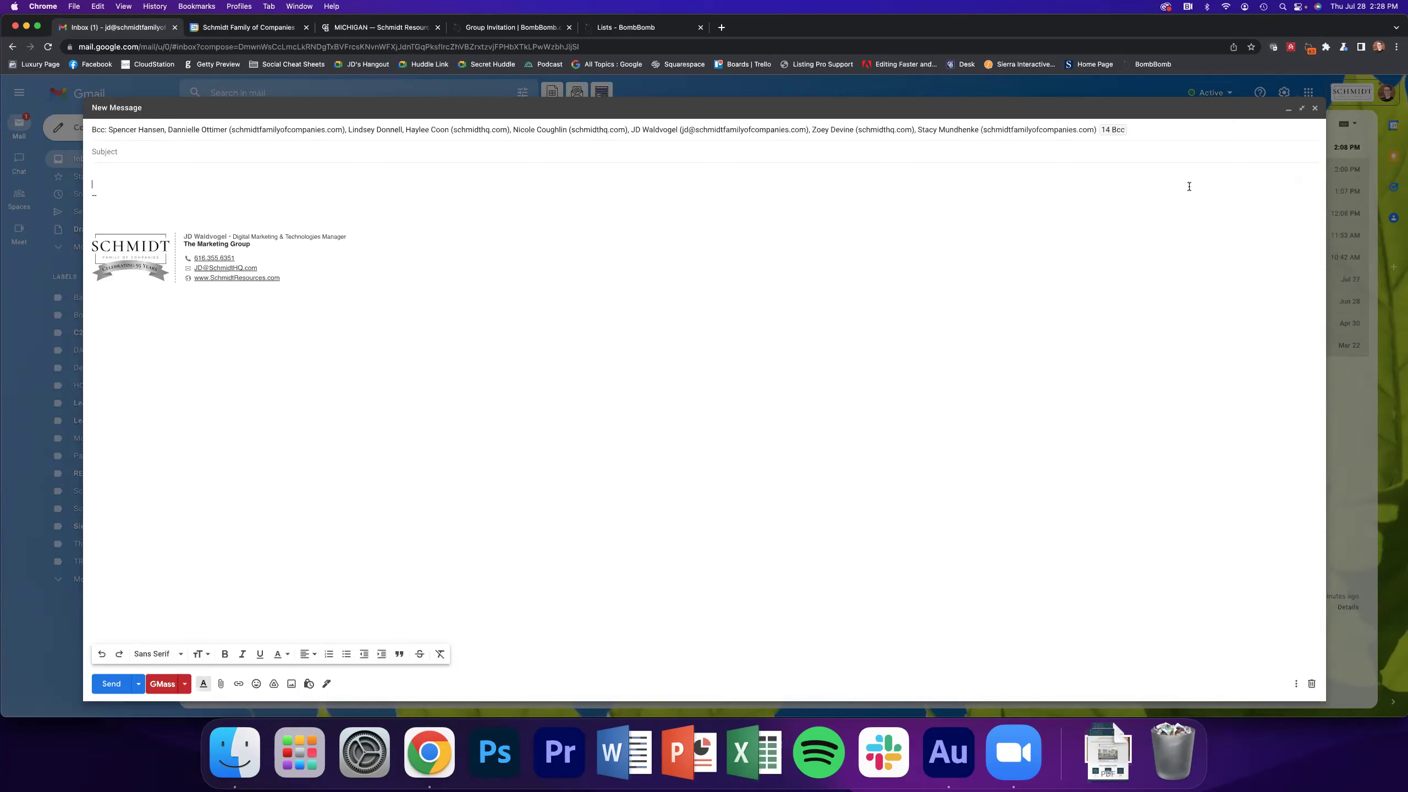
{"action": "left_click", "coordinate": [1312, 683]}
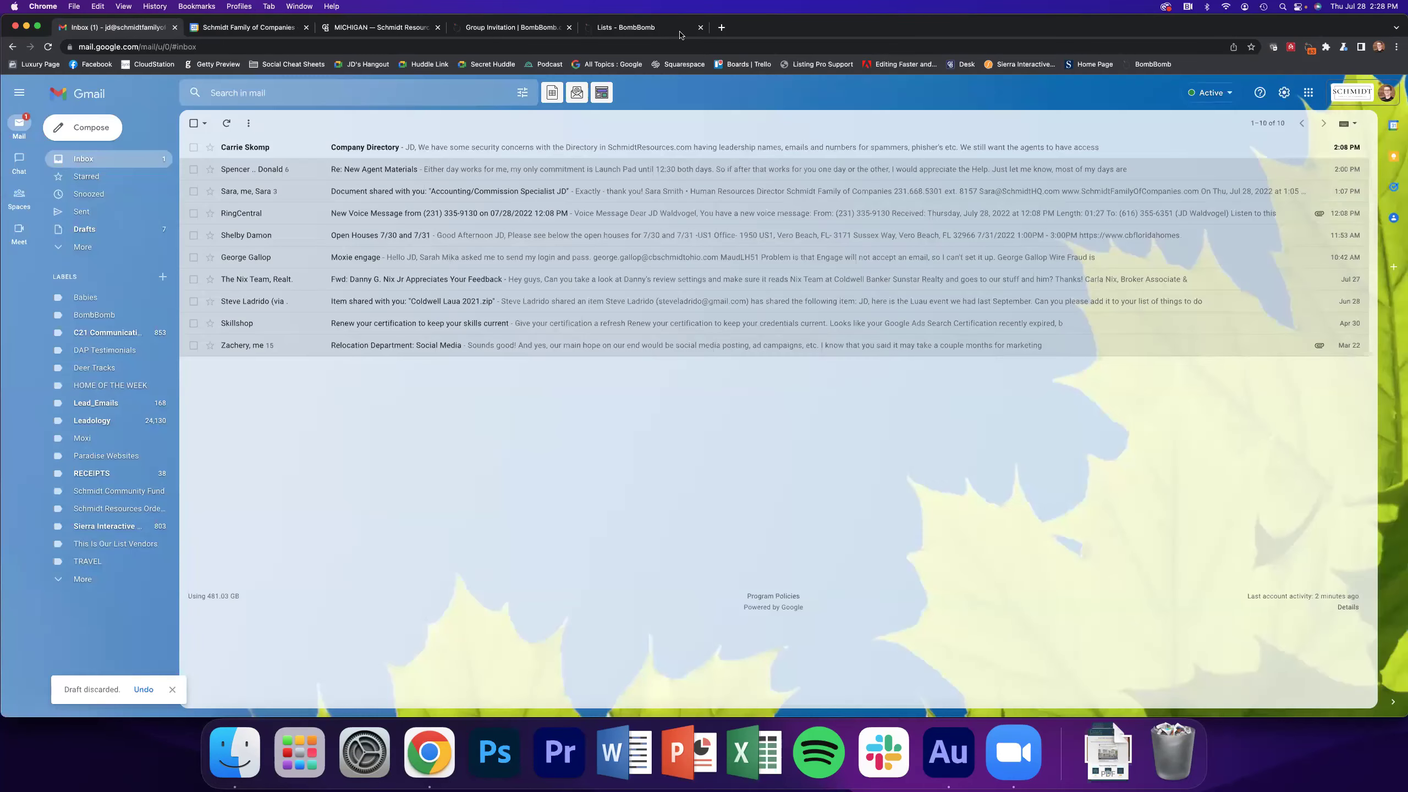
Open Automations, listing Becky's Beginner Bits! and Sellers Campaign 2021 with 2 emails sent
{"action": "left_click", "coordinate": [671, 32]}
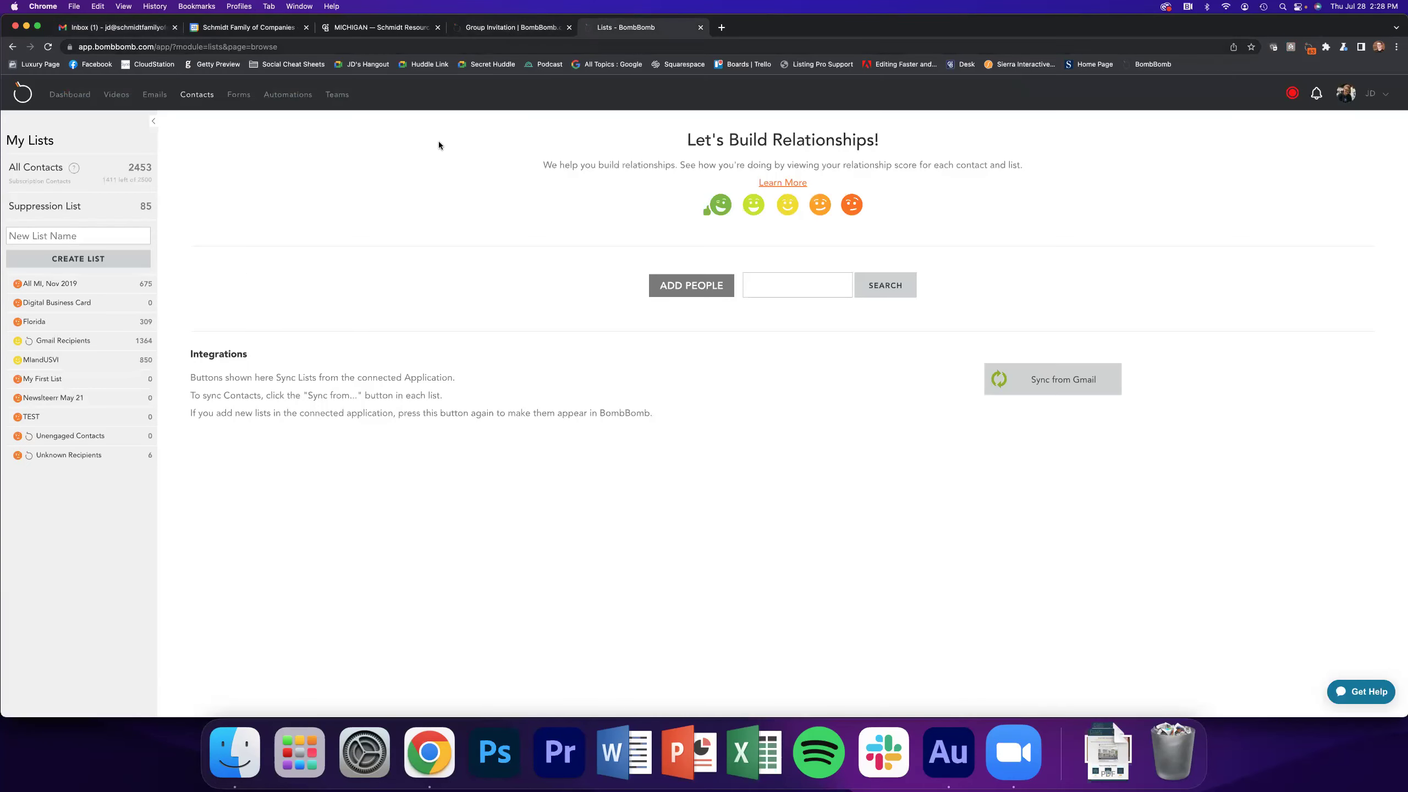
{"action": "left_click", "coordinate": [262, 95]}
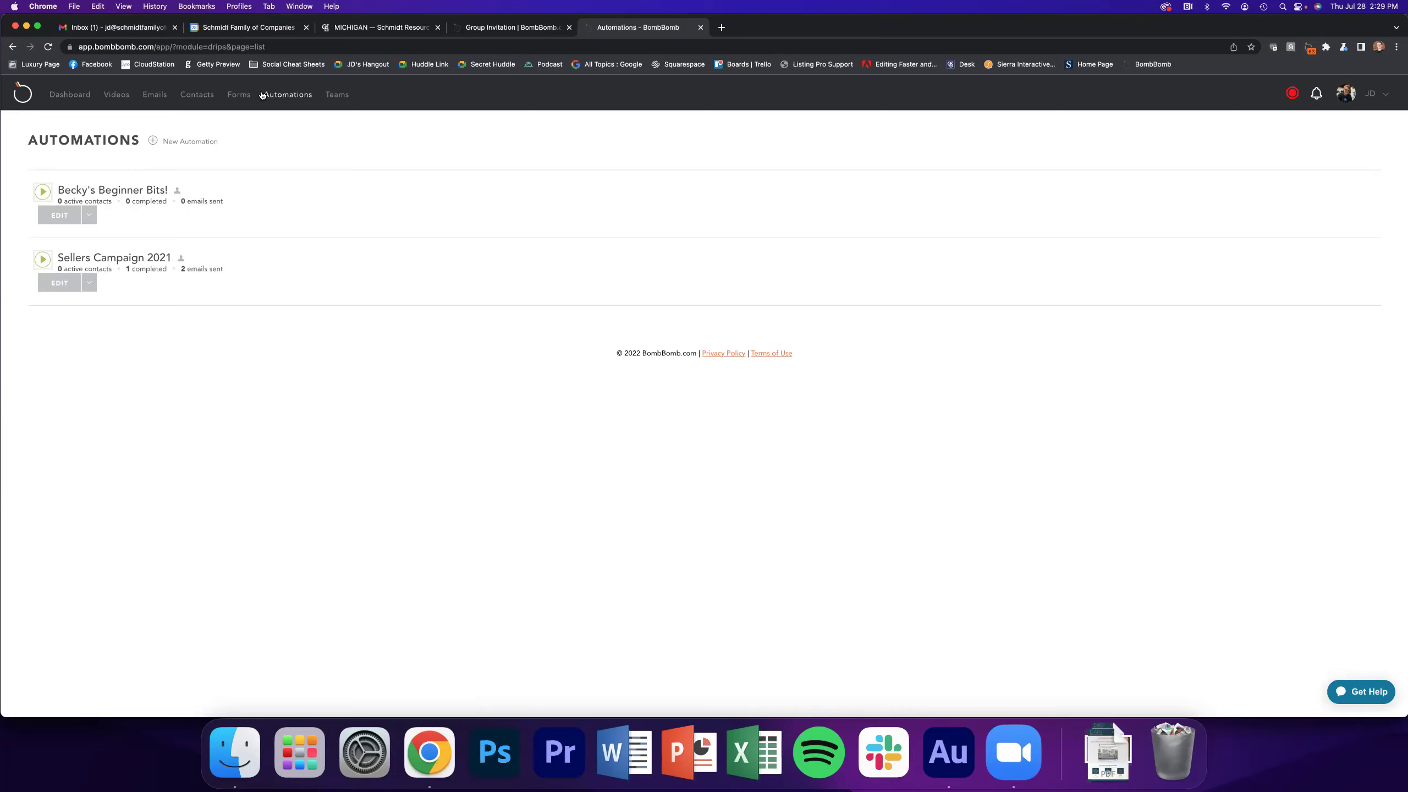
{"action": "left_click", "coordinate": [90, 30]}
{"action": "left_click", "coordinate": [312, 92]}
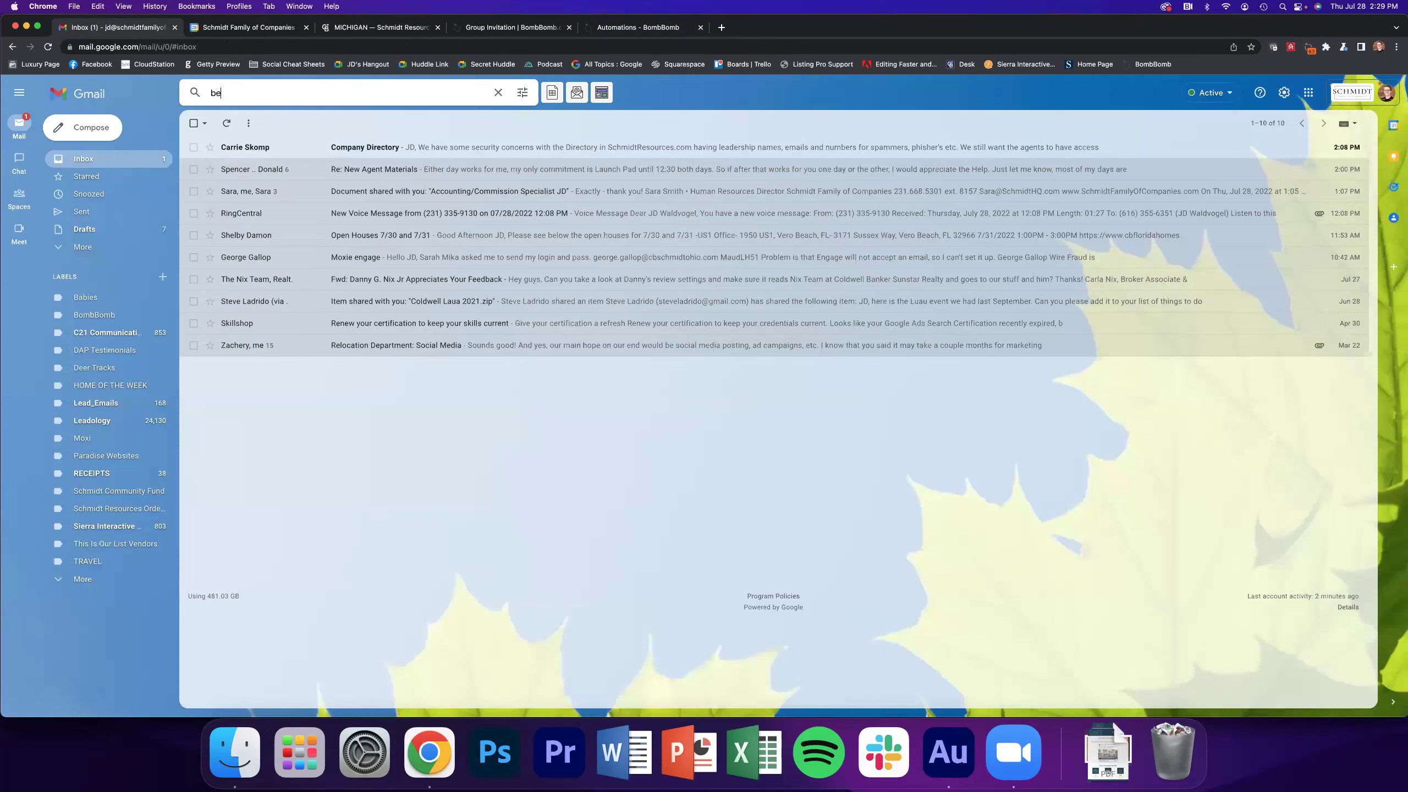
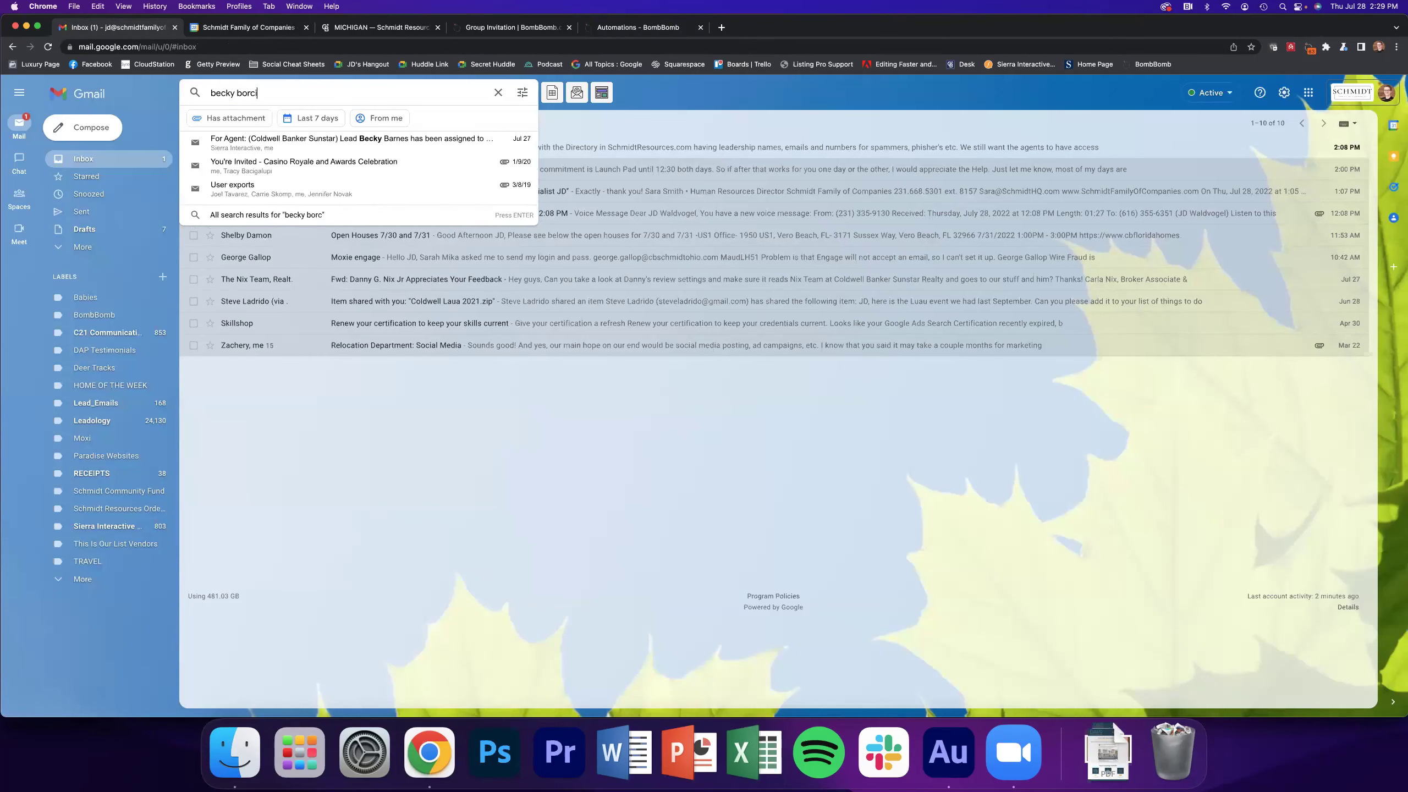
{"action": "key", "text": "Return"}
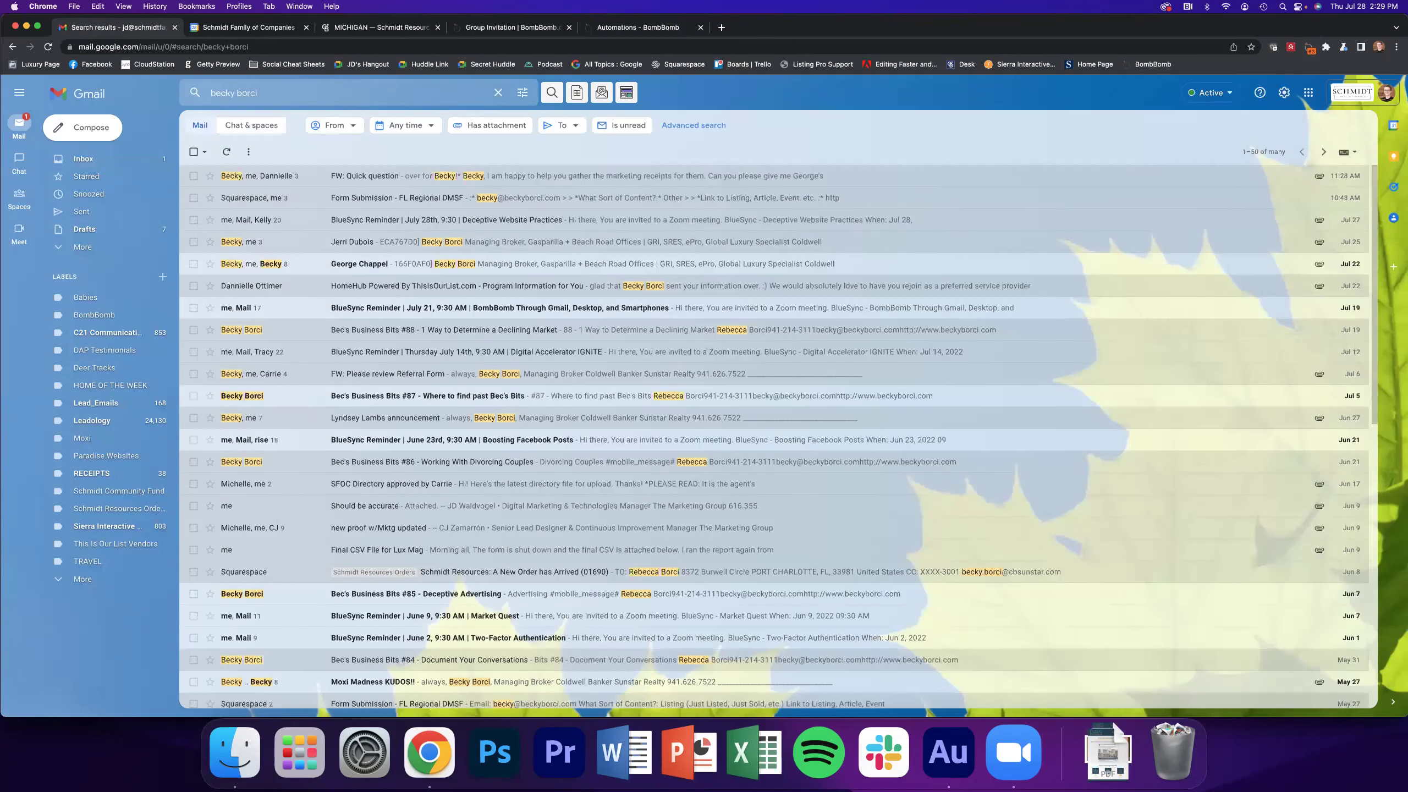
{"action": "triple_click", "coordinate": [313, 92]}
{"action": "type", "text": "bec's business bits"}
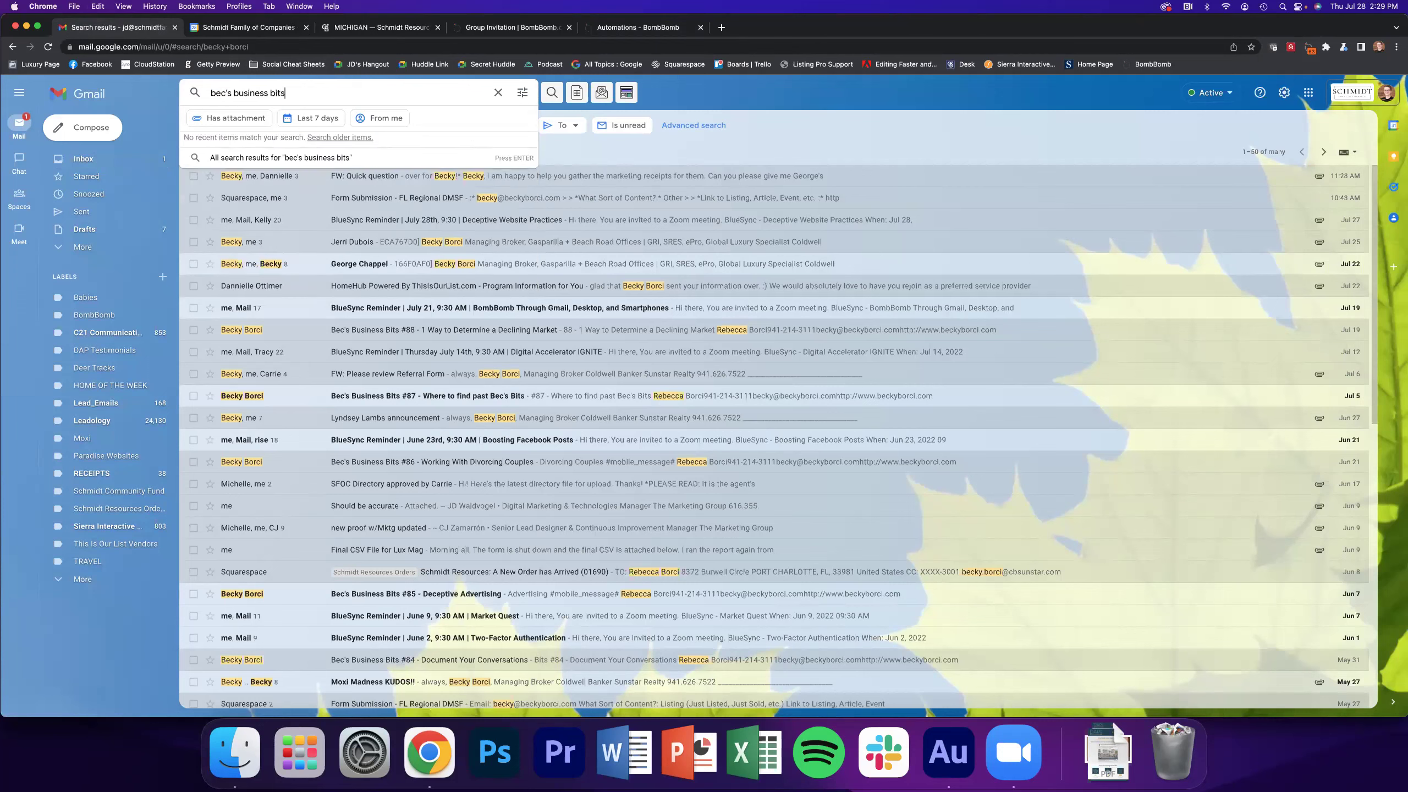
{"action": "key", "text": "Return"}
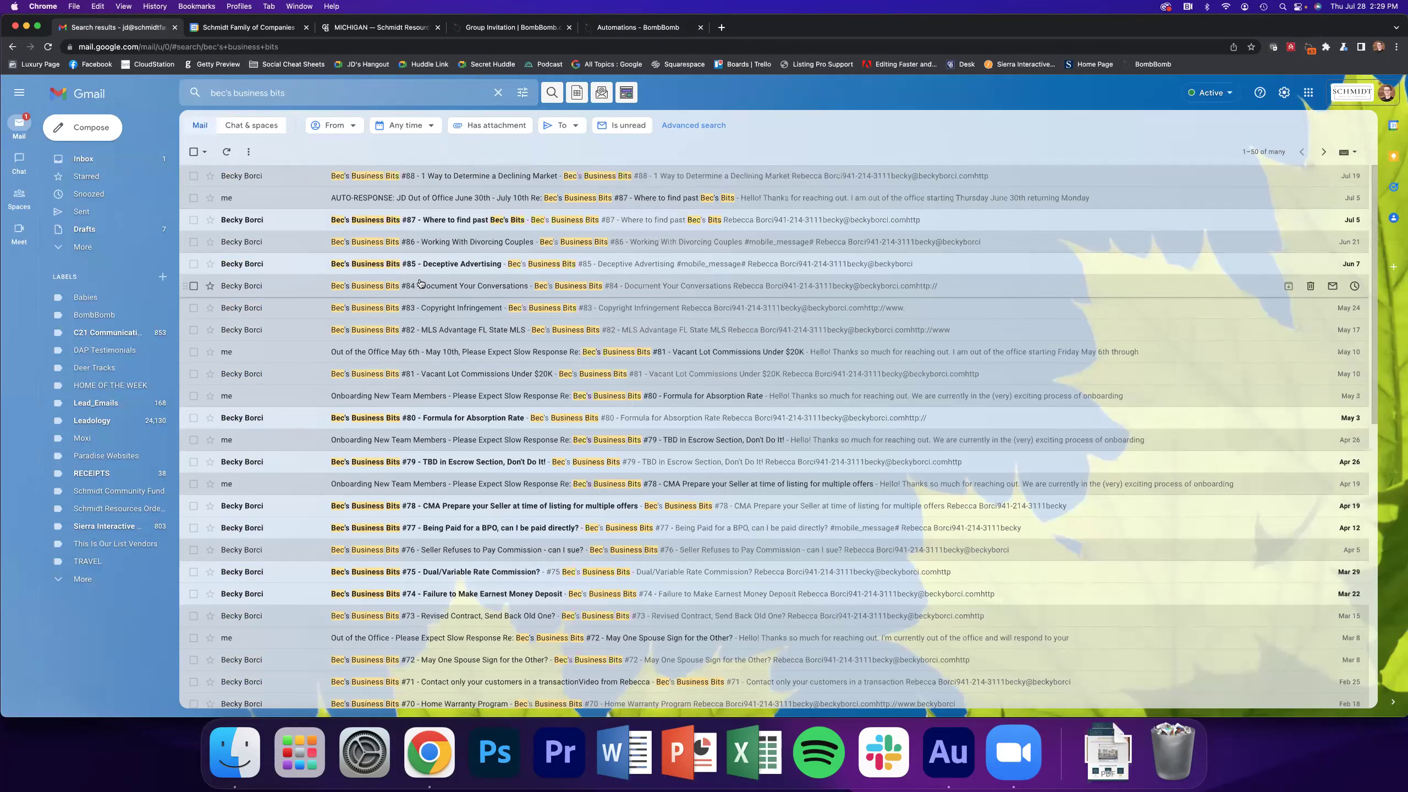
Open Bec's Business Bits #71 and page through older issues back to #67
{"action": "scroll", "coordinate": [420, 284], "scroll_direction": "down", "scroll_amount": 5}
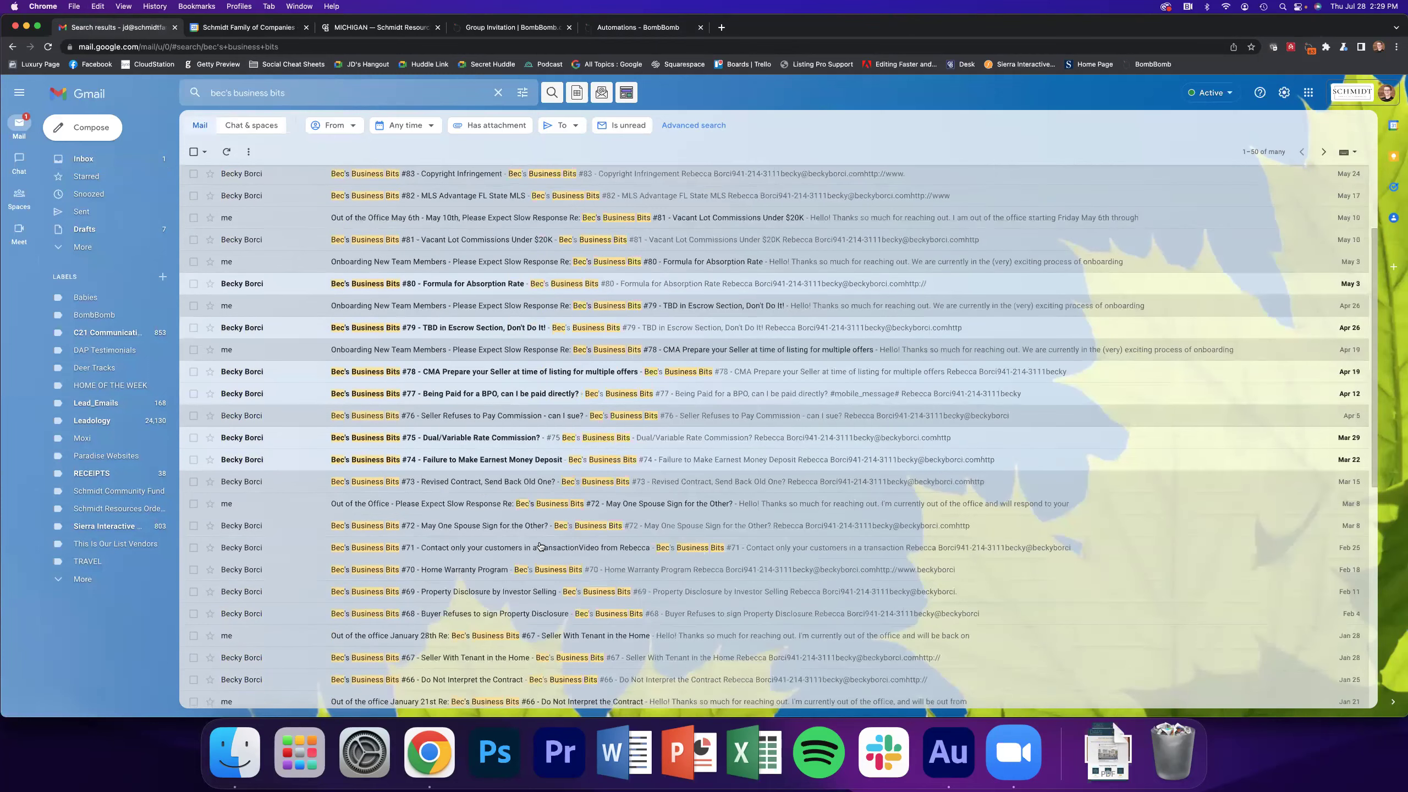
{"action": "left_click", "coordinate": [543, 549]}
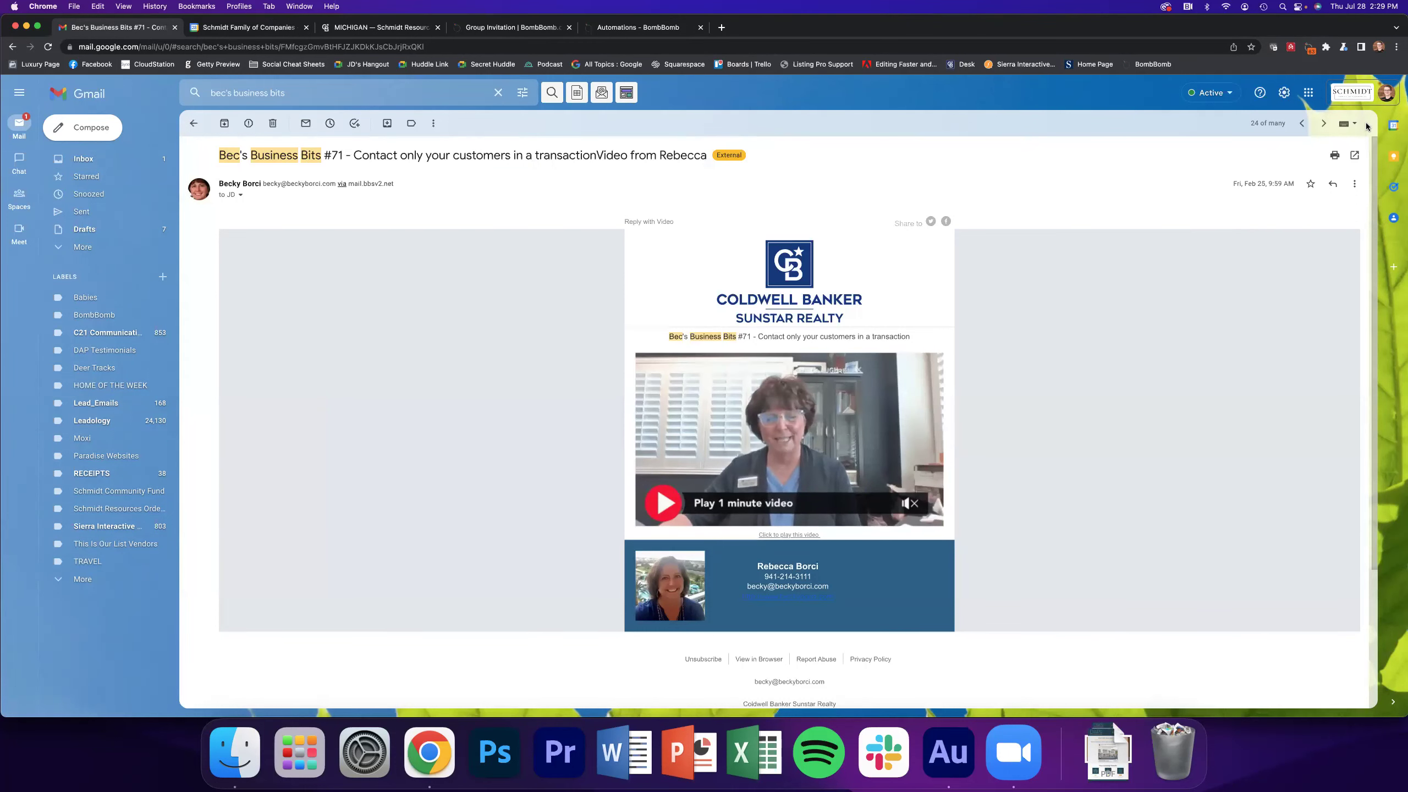
{"action": "left_click", "coordinate": [1324, 124]}
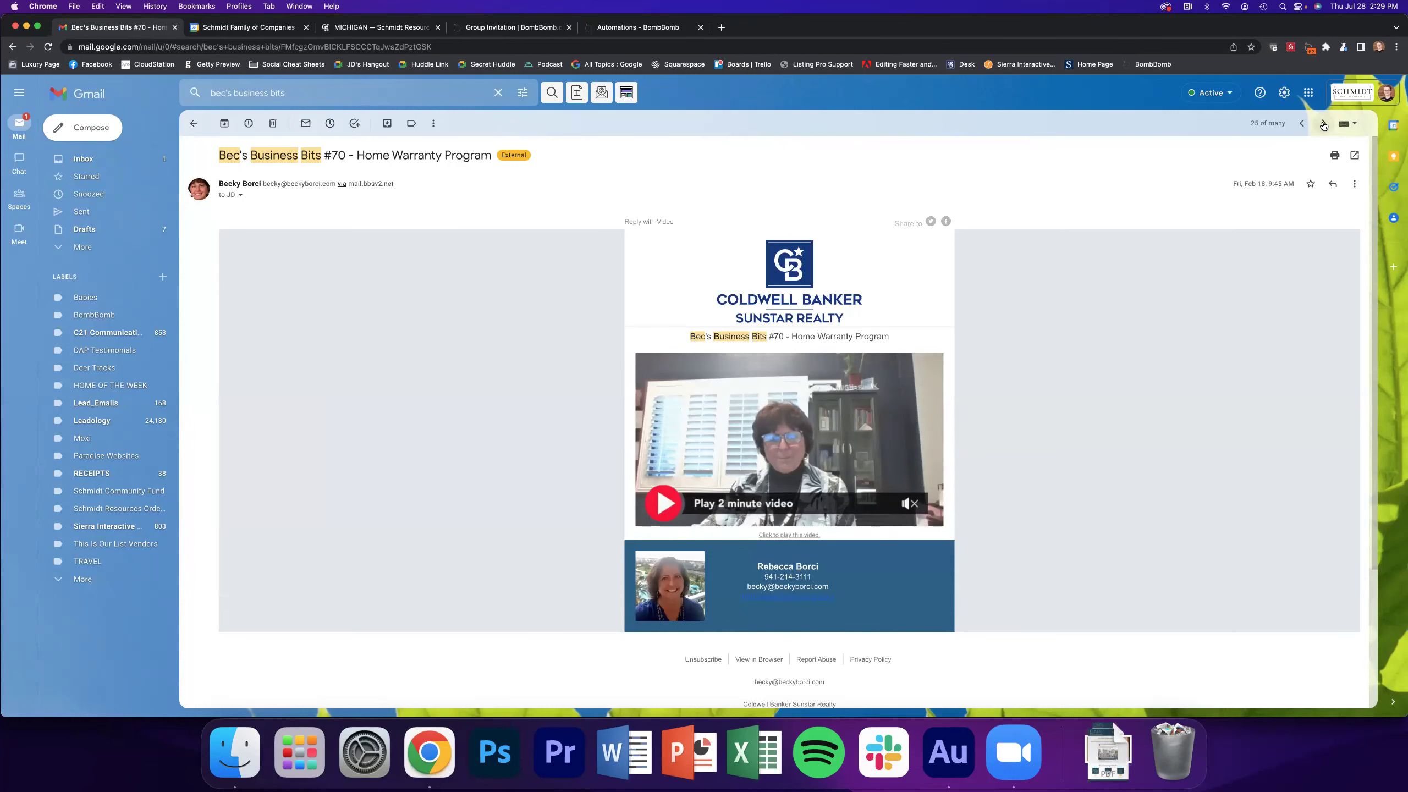
{"action": "left_click", "coordinate": [1324, 123]}
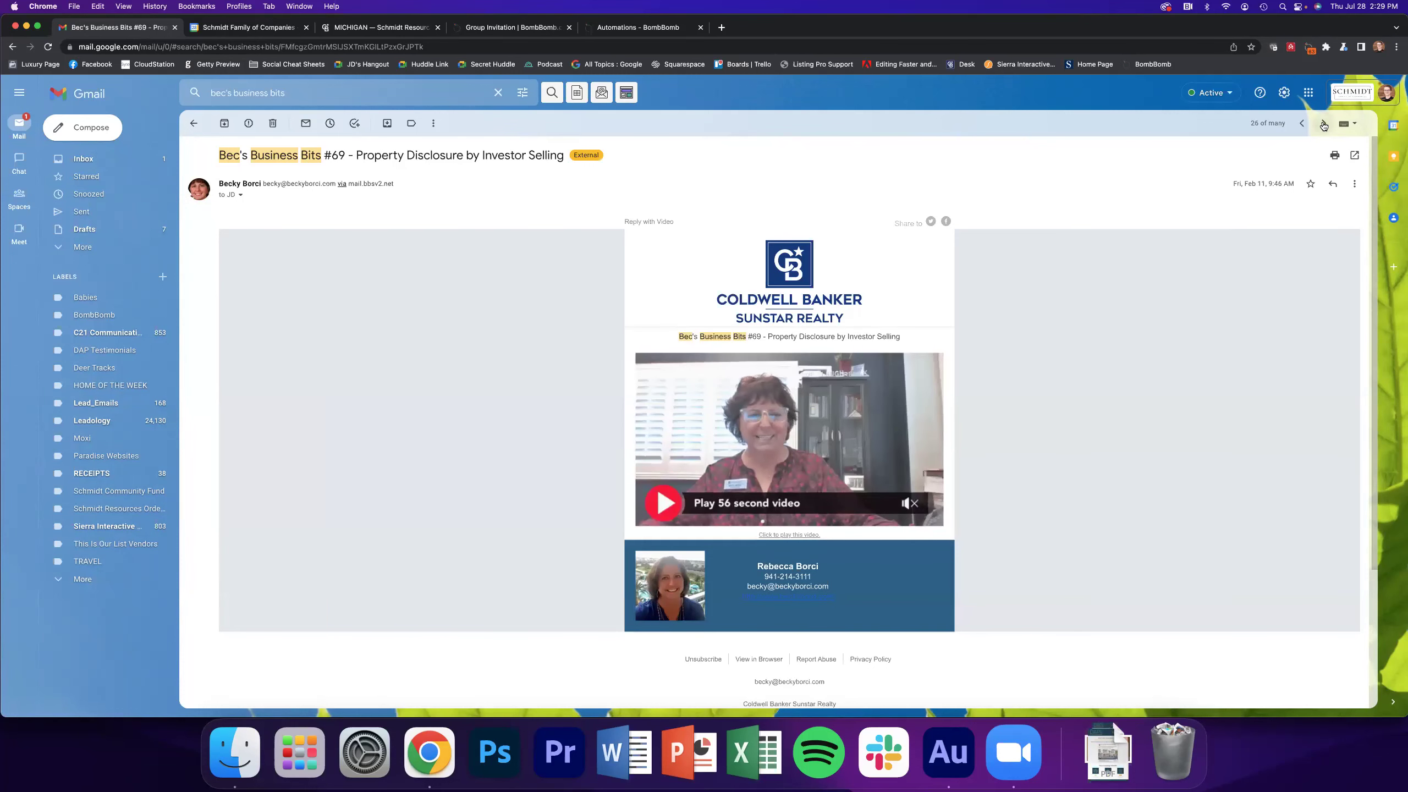
{"action": "left_click", "coordinate": [1323, 124]}
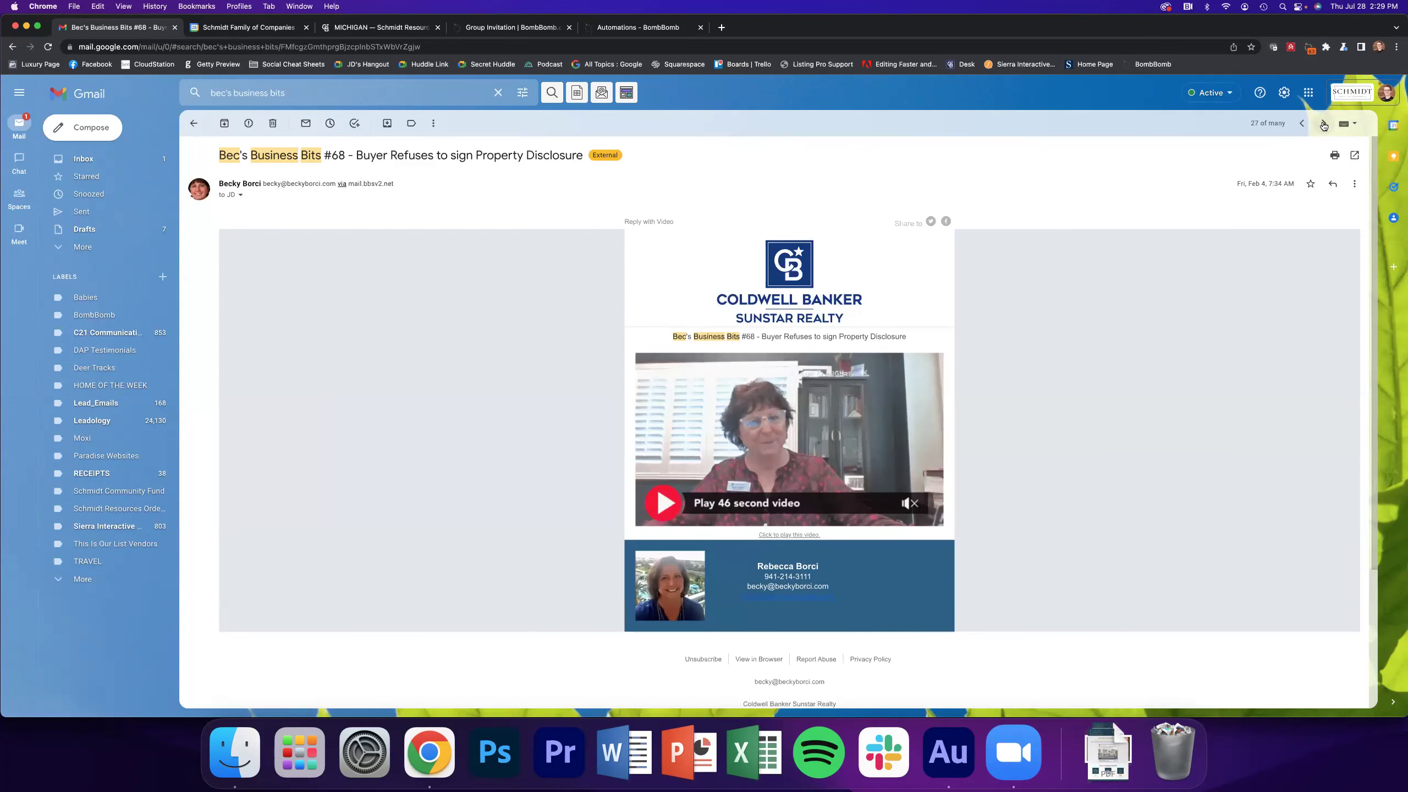
{"action": "left_click", "coordinate": [1323, 123]}
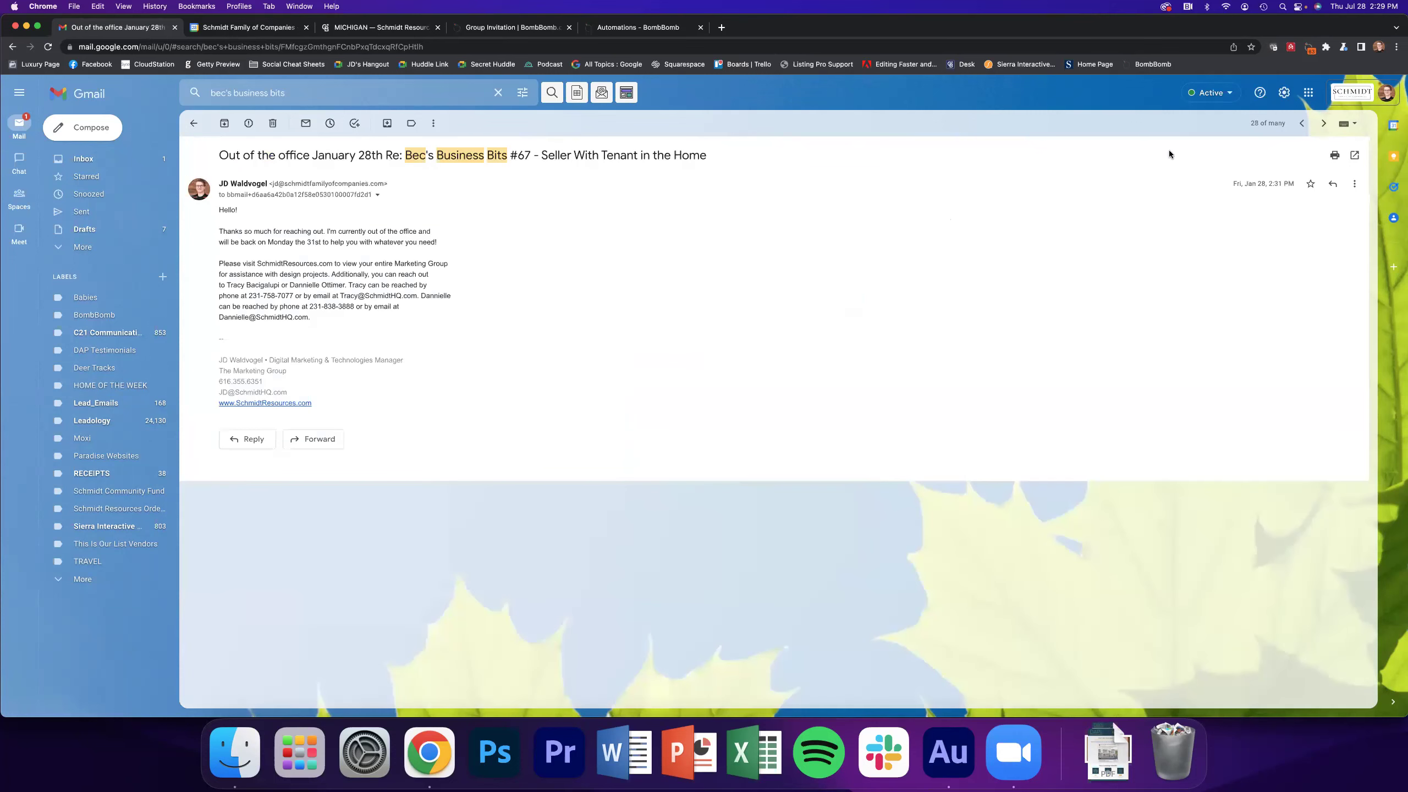
{"action": "left_click", "coordinate": [1324, 123]}
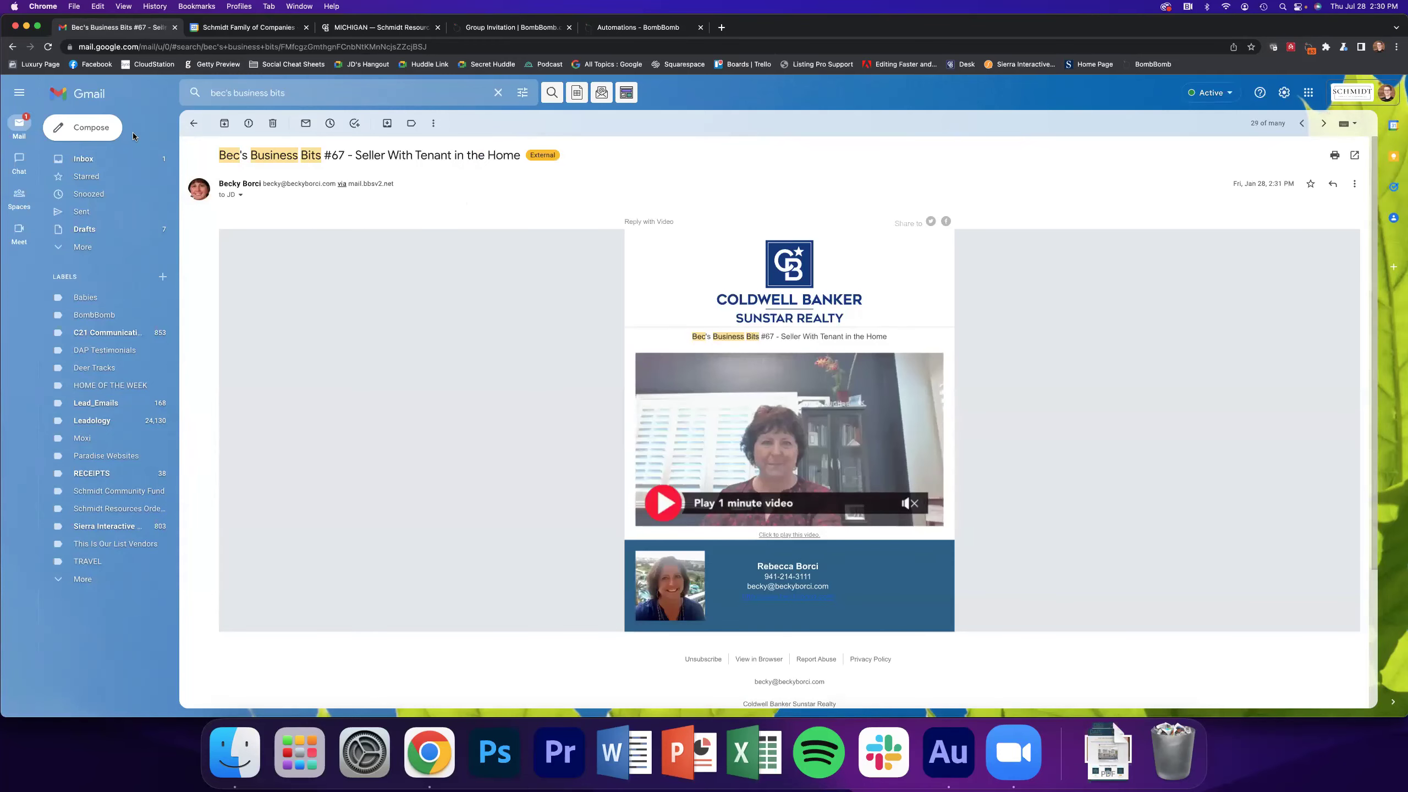
{"action": "left_click", "coordinate": [533, 28]}
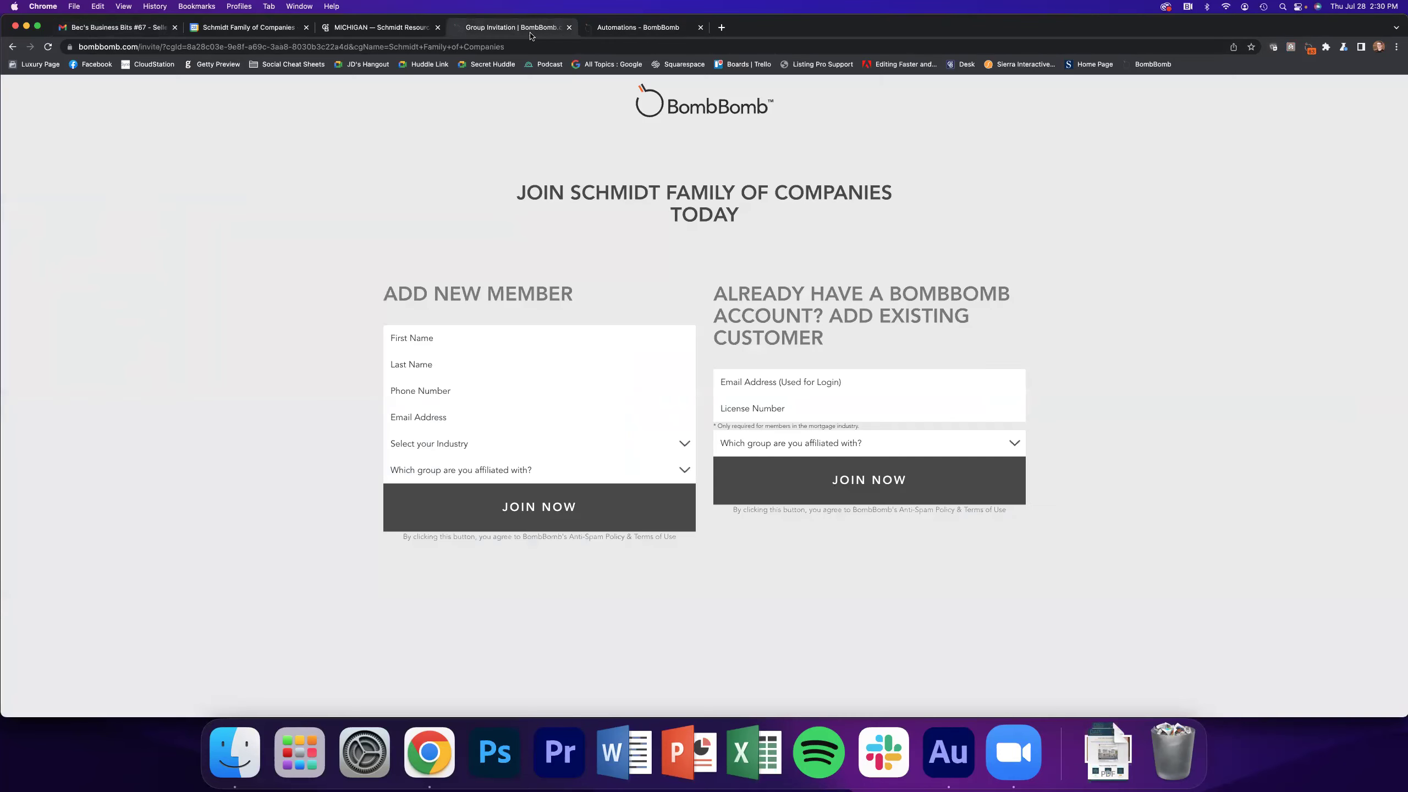
Return to BombBomb and show the My Videos library of 424 personal videos
{"action": "left_click", "coordinate": [646, 35]}
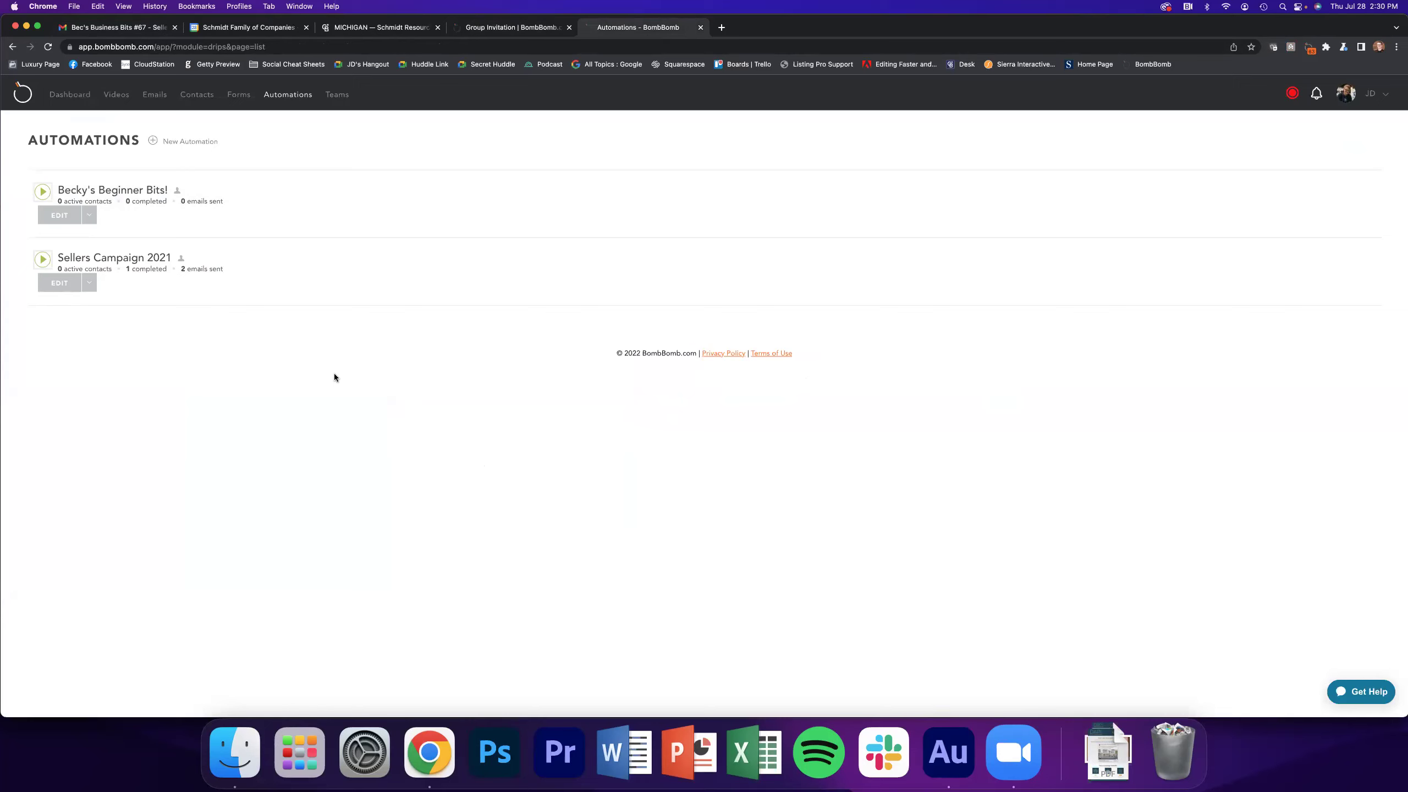
{"action": "left_click", "coordinate": [104, 94]}
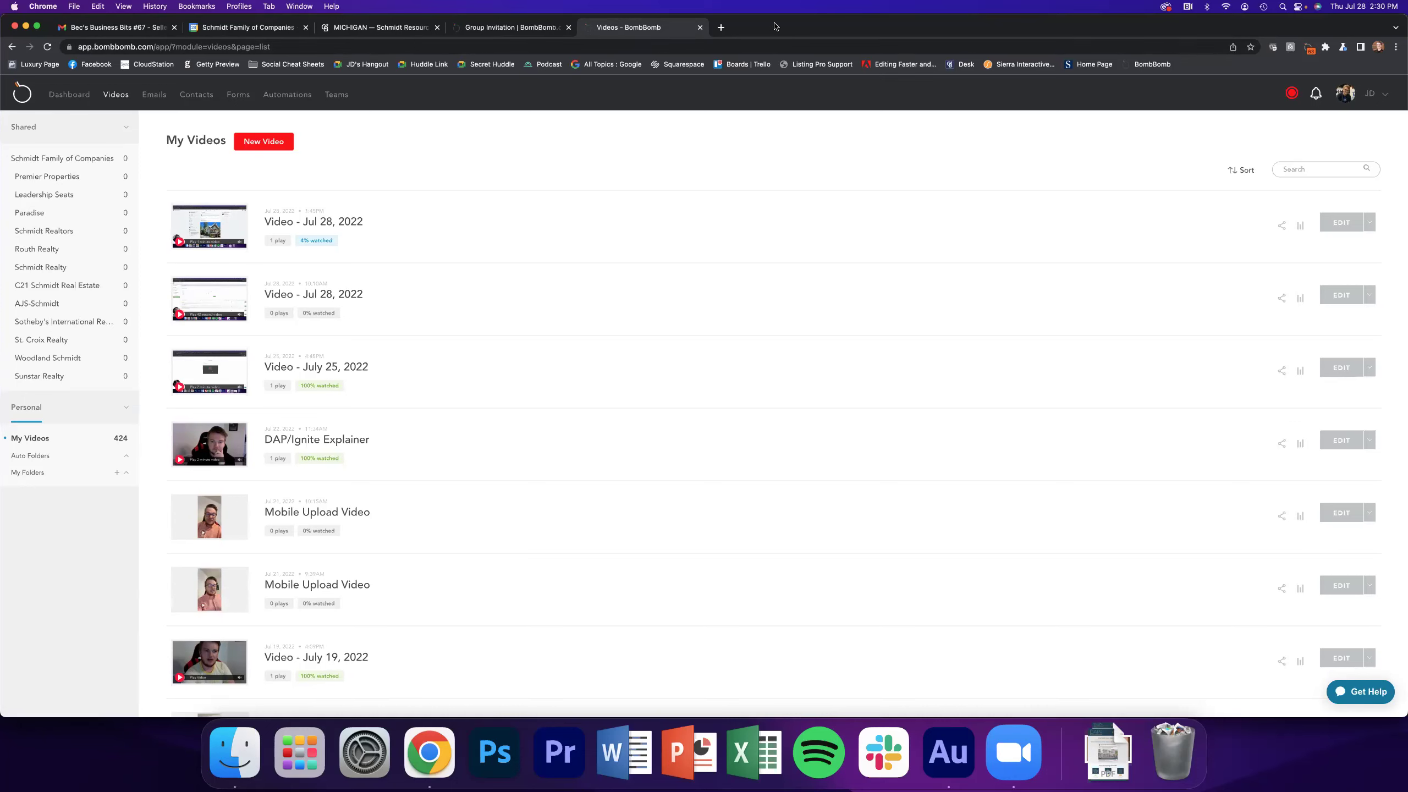
From the Dashboard, view Integrations and scroll the apps list showing Gmail connected
{"action": "left_click", "coordinate": [84, 95]}
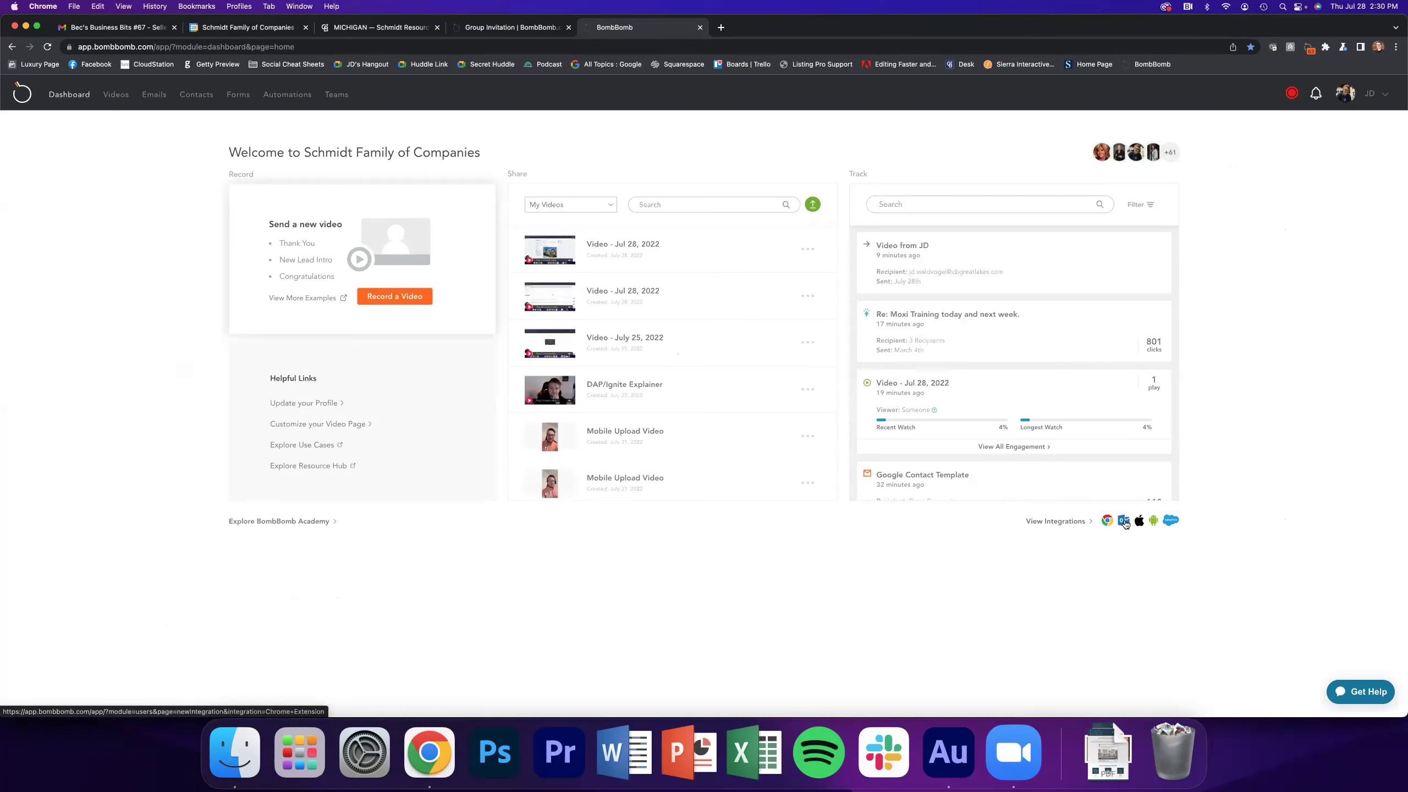
{"action": "left_click", "coordinate": [1071, 522]}
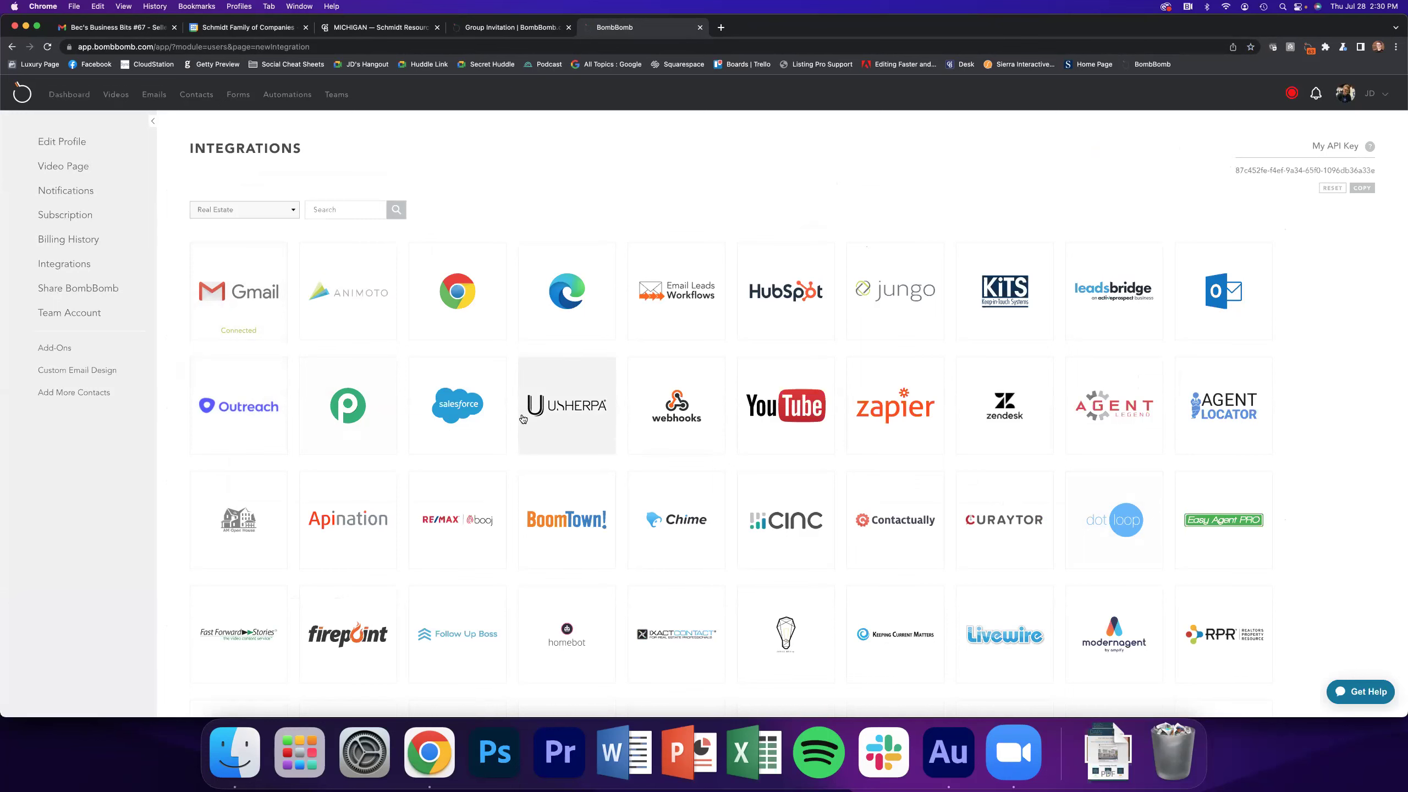
{"action": "scroll", "coordinate": [513, 406], "scroll_direction": "down", "scroll_amount": 5}
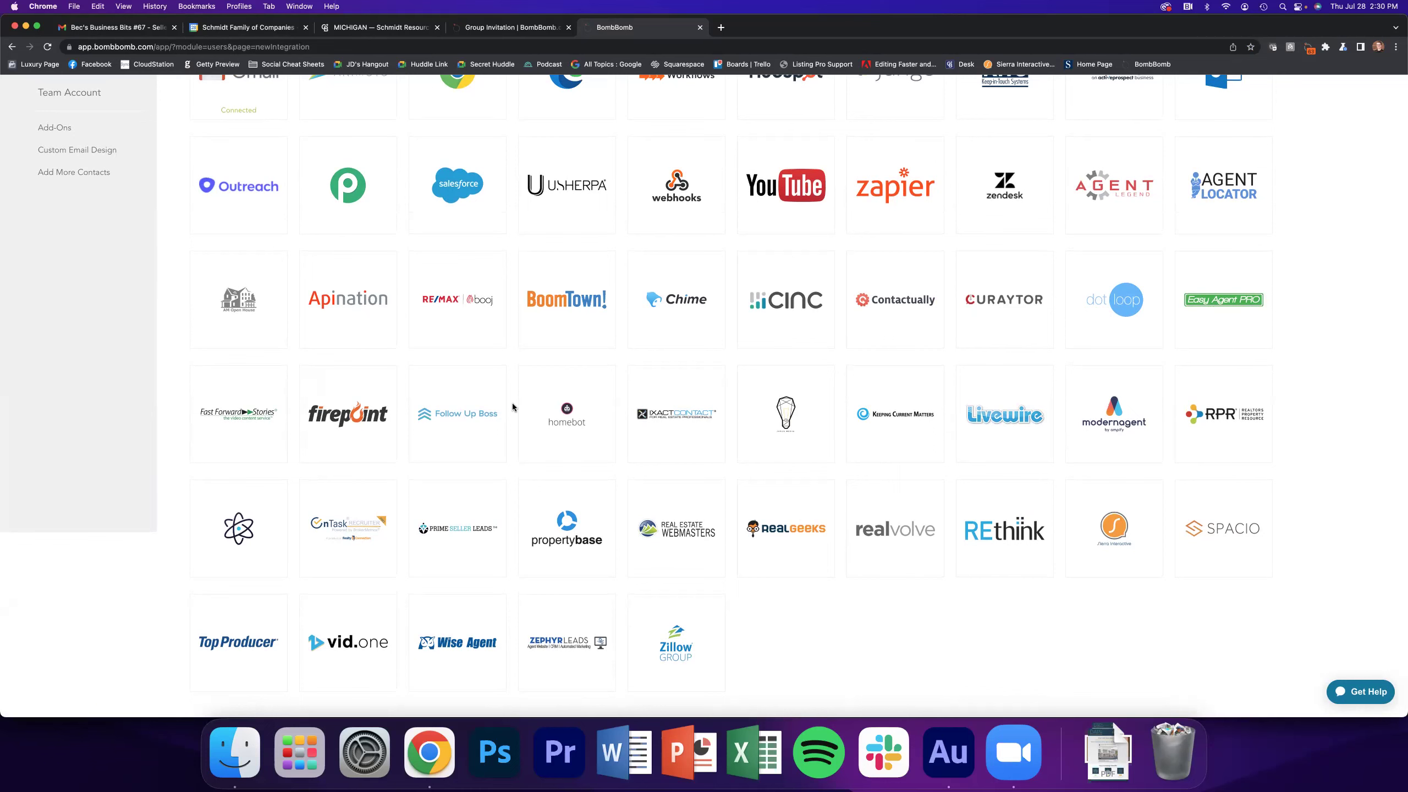
{"action": "scroll", "coordinate": [513, 407], "scroll_direction": "up", "scroll_amount": 5}
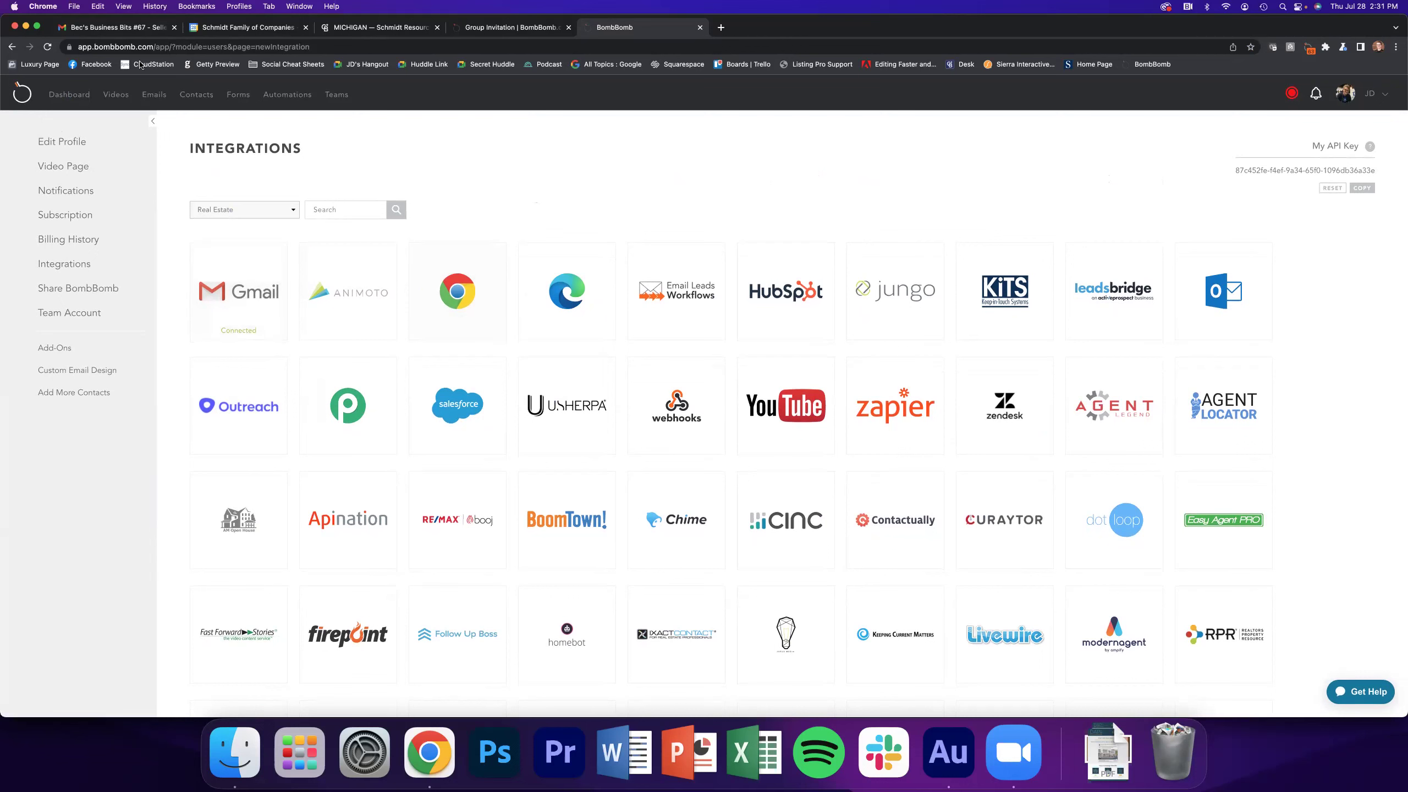
Compose a blank full-screen Gmail message, then scroll the Schmidt Resources Michigan tiles
{"action": "left_click", "coordinate": [128, 27]}
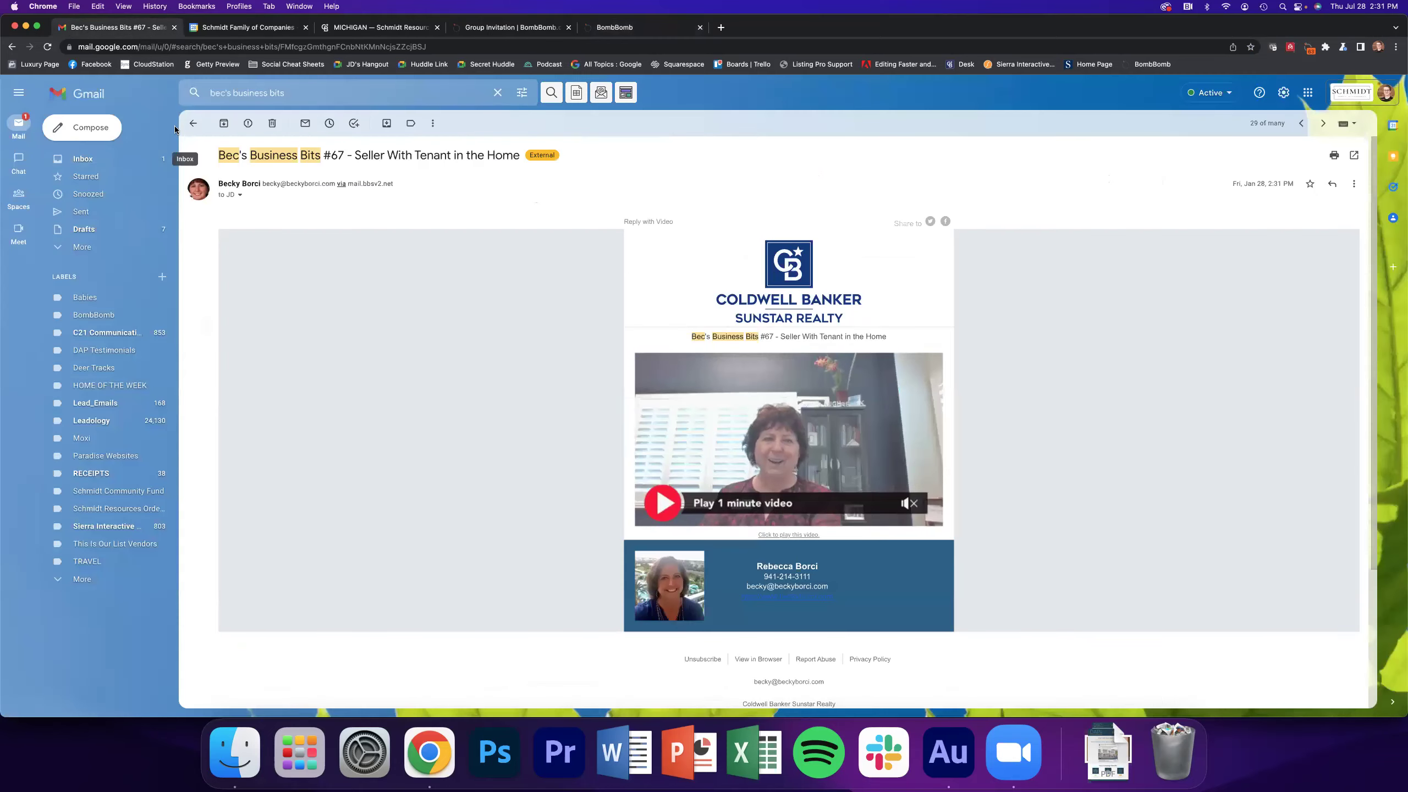
{"action": "key", "text": "c"}
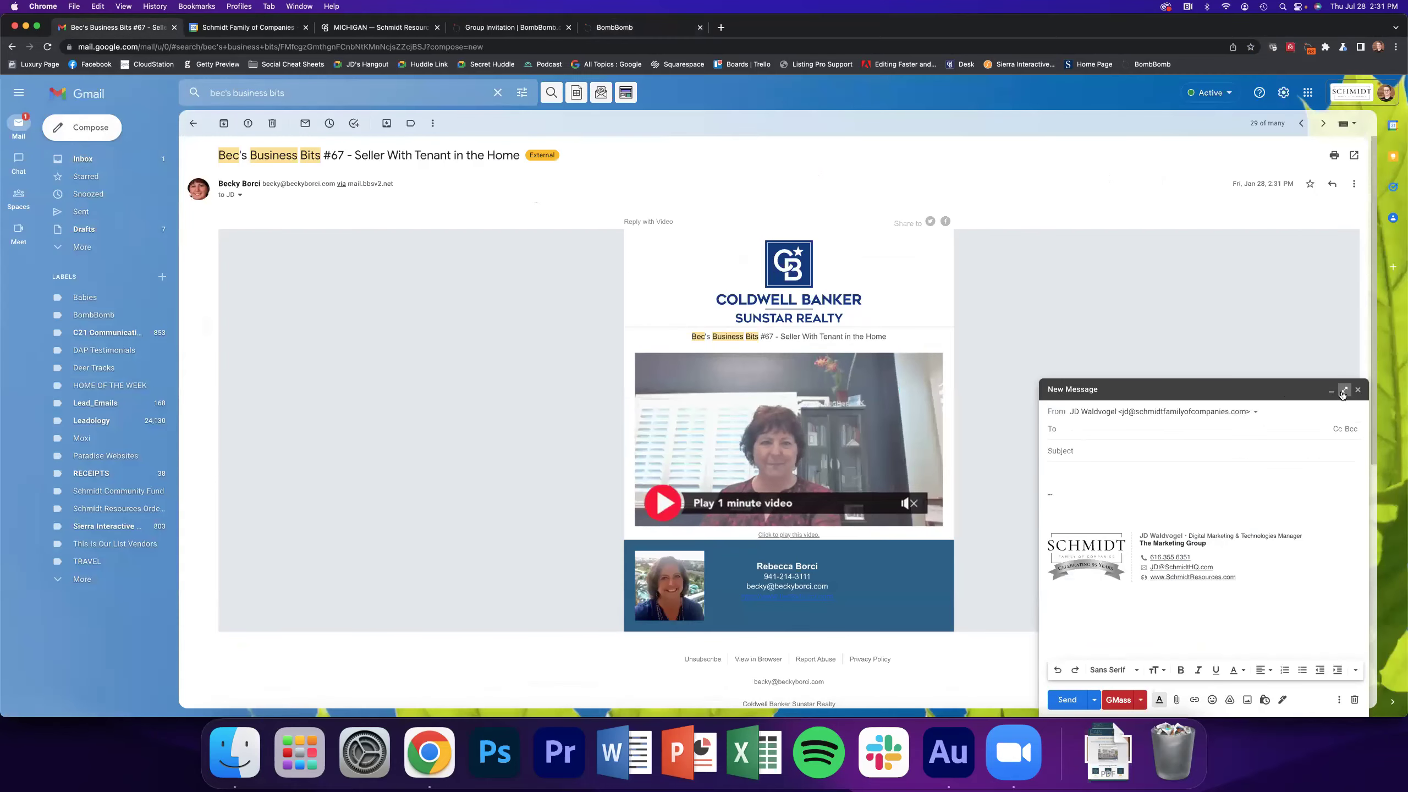
{"action": "left_click", "coordinate": [1344, 390]}
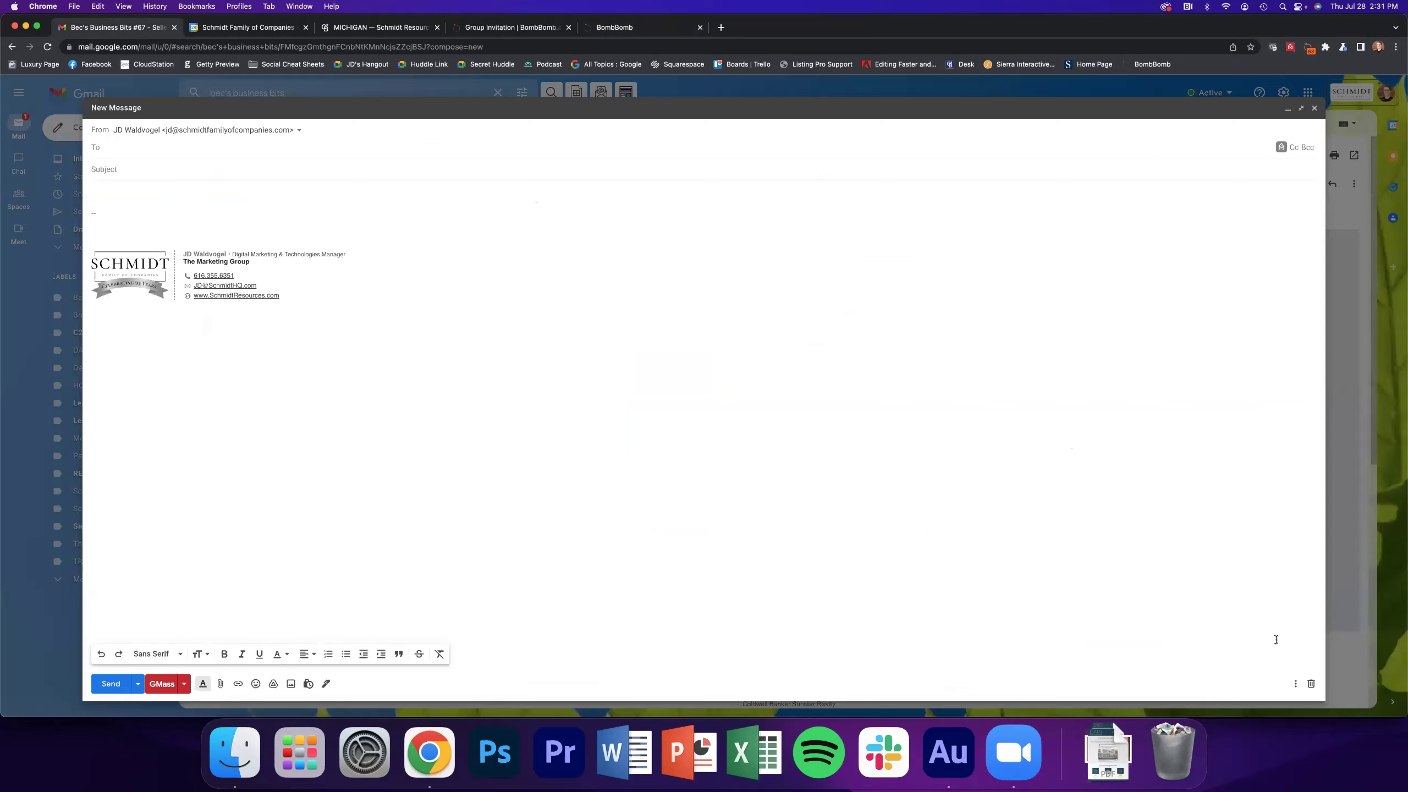
{"action": "left_click", "coordinate": [127, 190]}
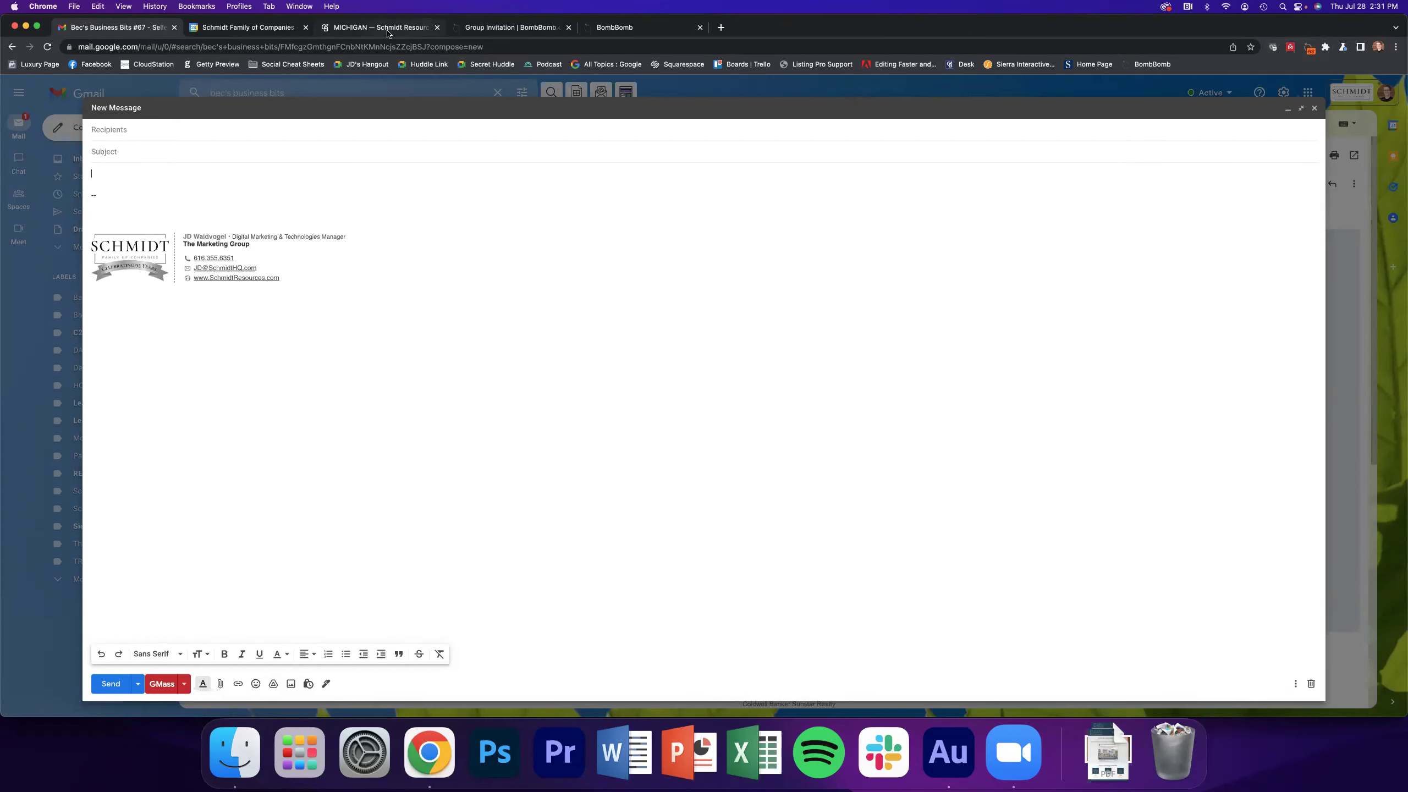
{"action": "left_click", "coordinate": [429, 29]}
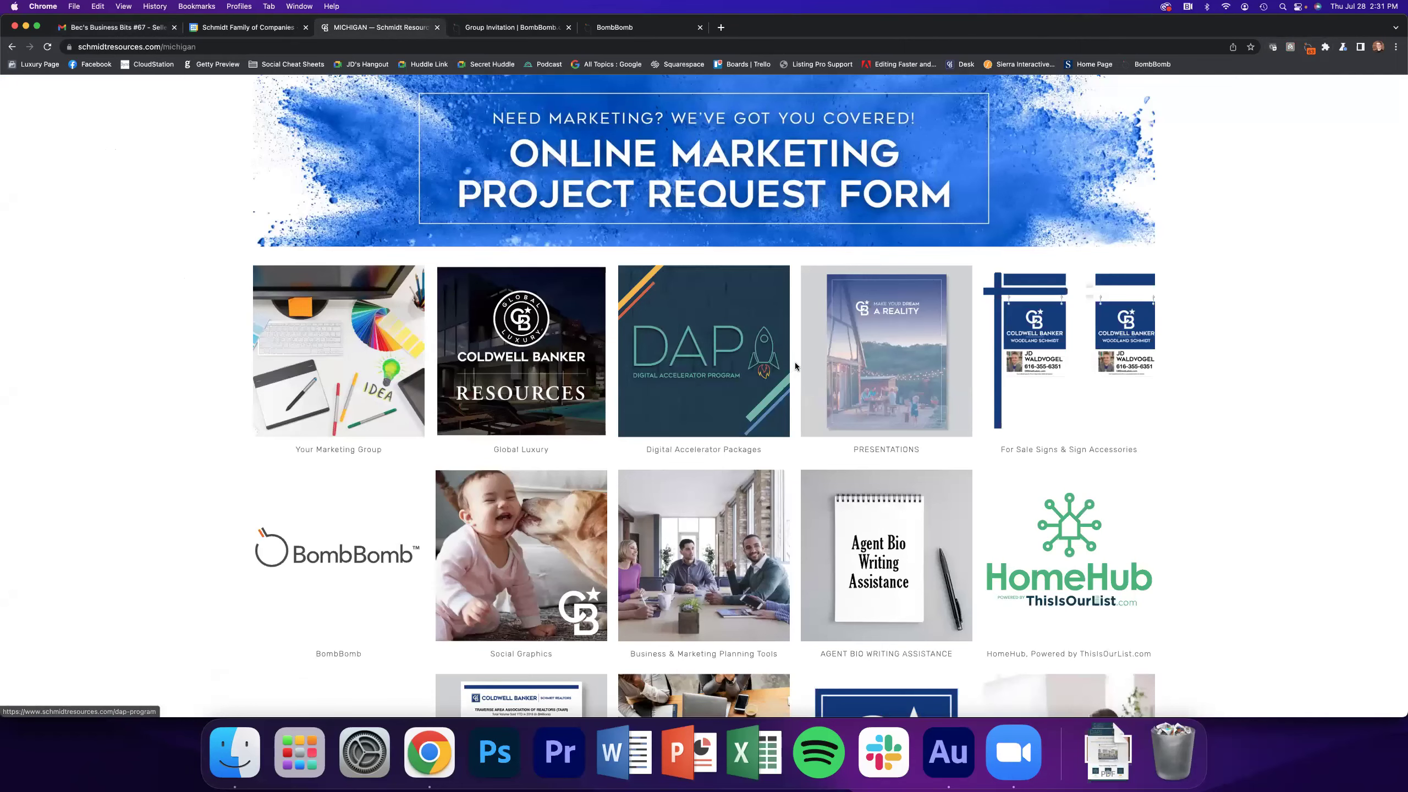
{"action": "scroll", "coordinate": [793, 355], "scroll_direction": "down", "scroll_amount": 10}
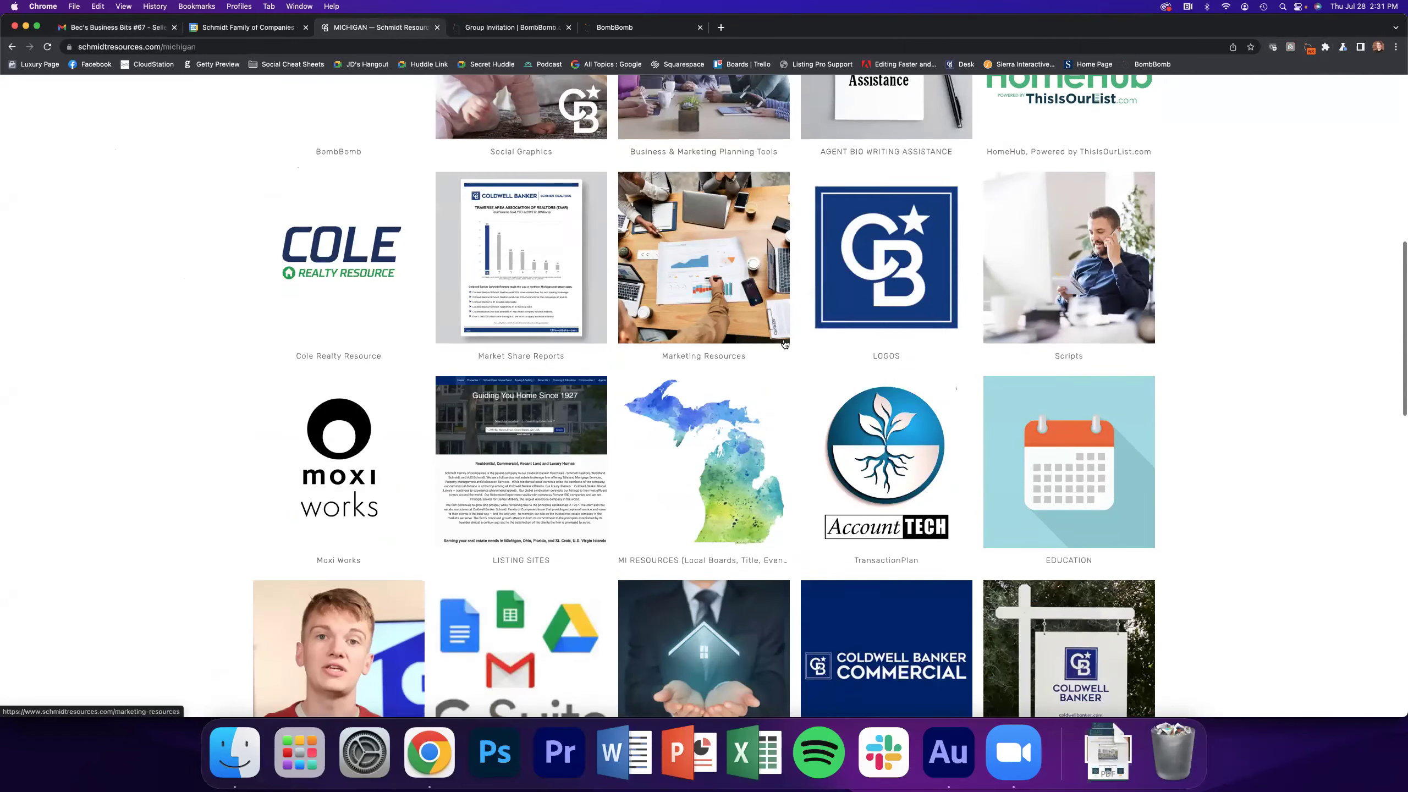
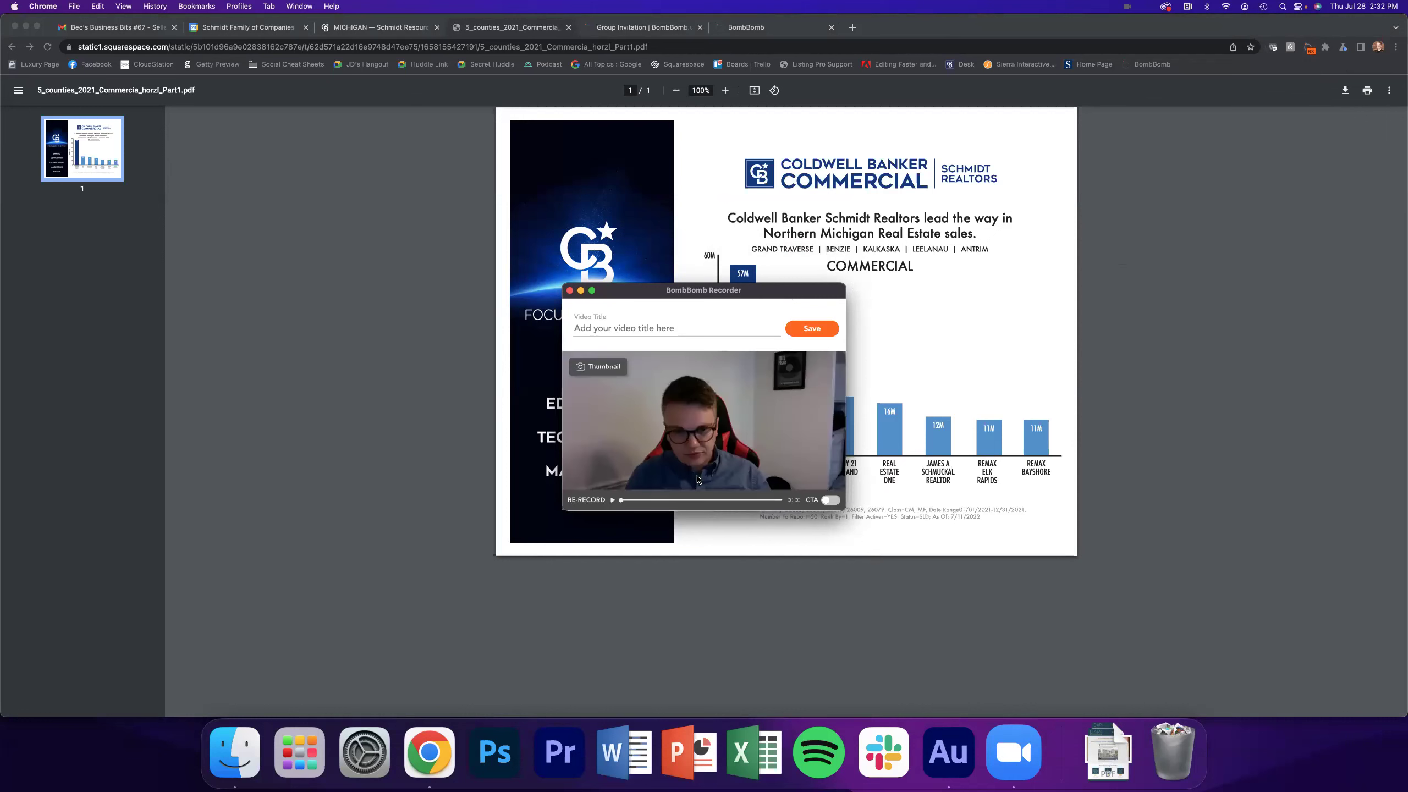
Save the webcam recording as 'Video - Jul 28, 2022', copy its share link, and close the recorder
{"action": "left_click", "coordinate": [813, 330]}
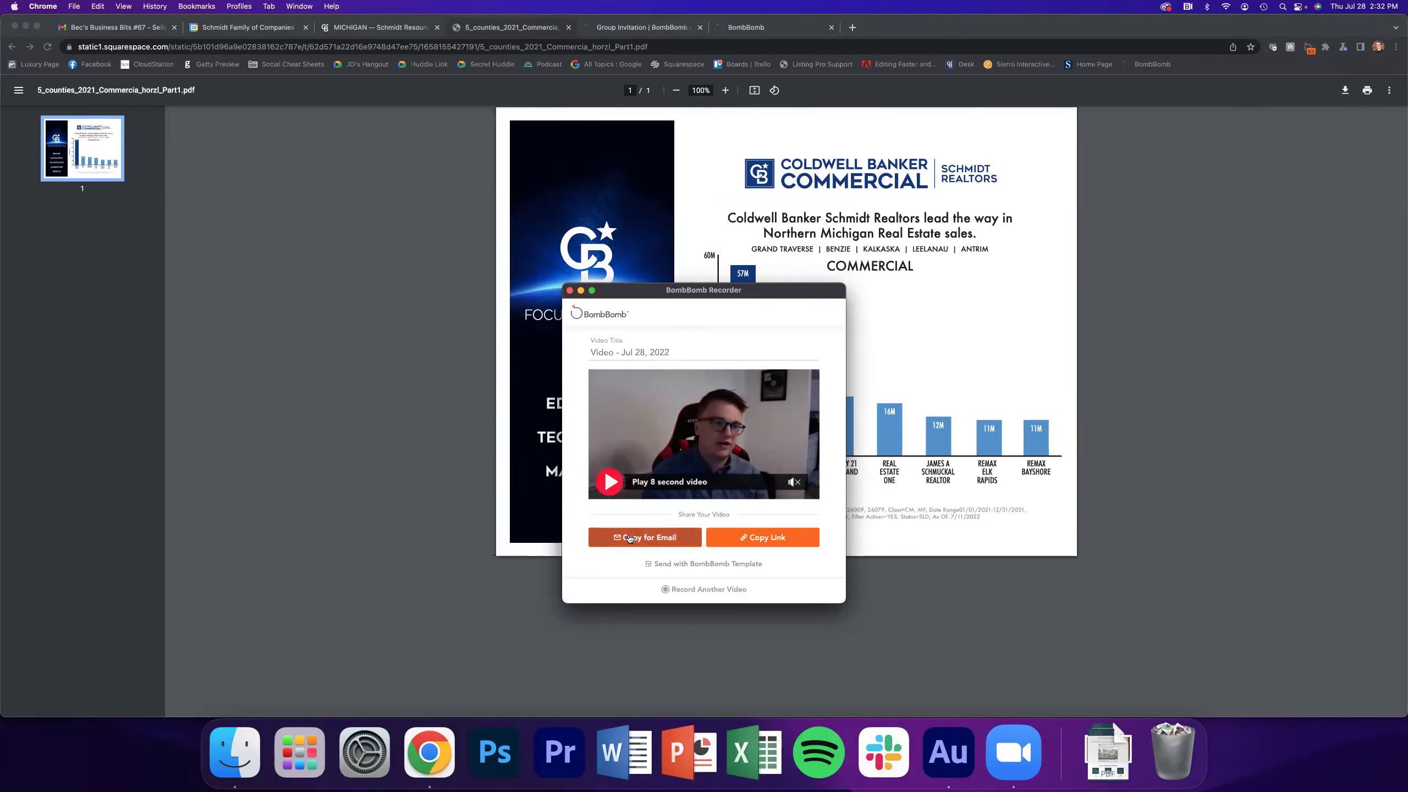
{"action": "left_click", "coordinate": [768, 538]}
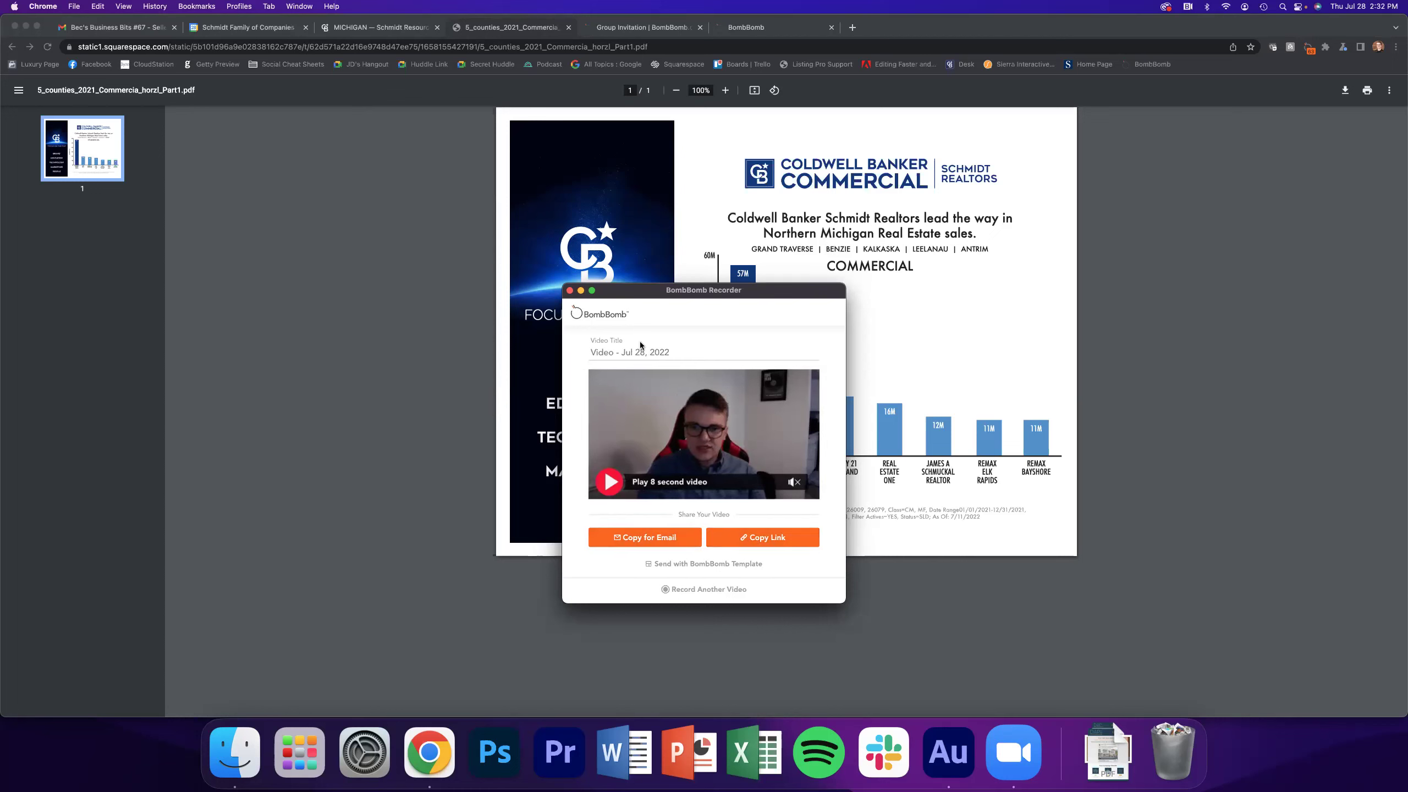
{"action": "left_click", "coordinate": [570, 290]}
Load the My Videos library and open the BombBomb extension's Record Your Screen panel
{"action": "left_click", "coordinate": [729, 31]}
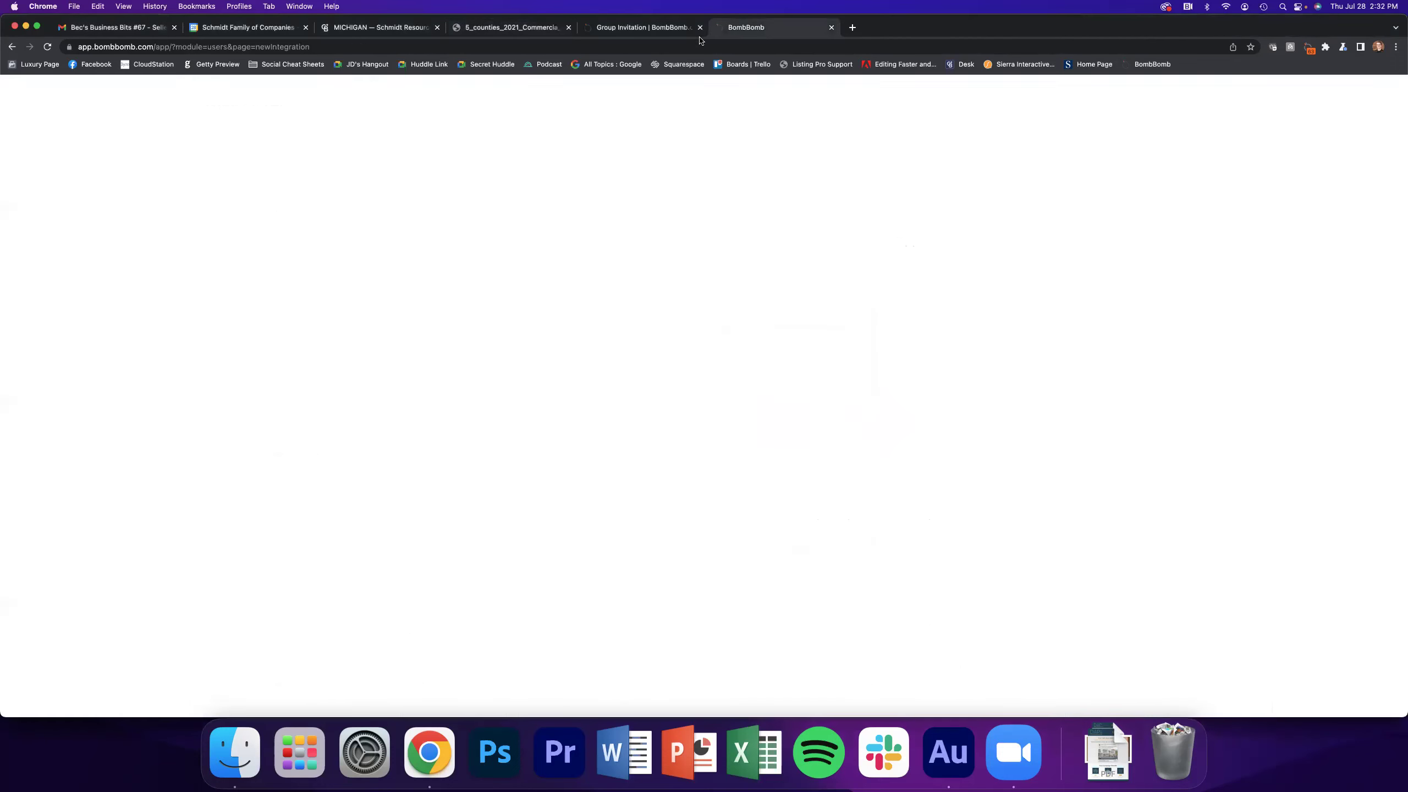
{"action": "left_click", "coordinate": [122, 100]}
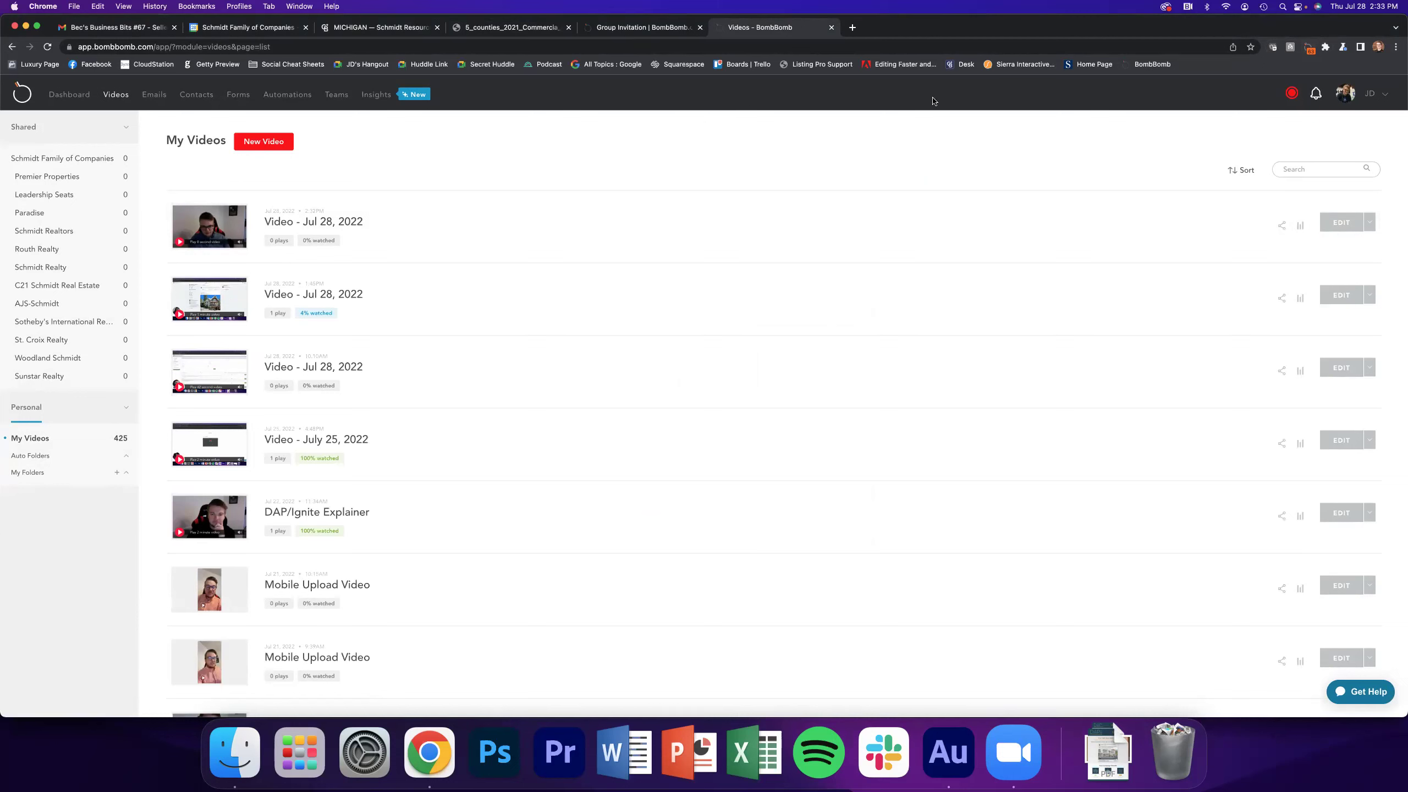
{"action": "mouse_move", "coordinate": [1305, 105]}
{"action": "left_click", "coordinate": [1310, 53]}
{"action": "left_click", "coordinate": [587, 282]}
{"action": "left_click", "coordinate": [1310, 52]}
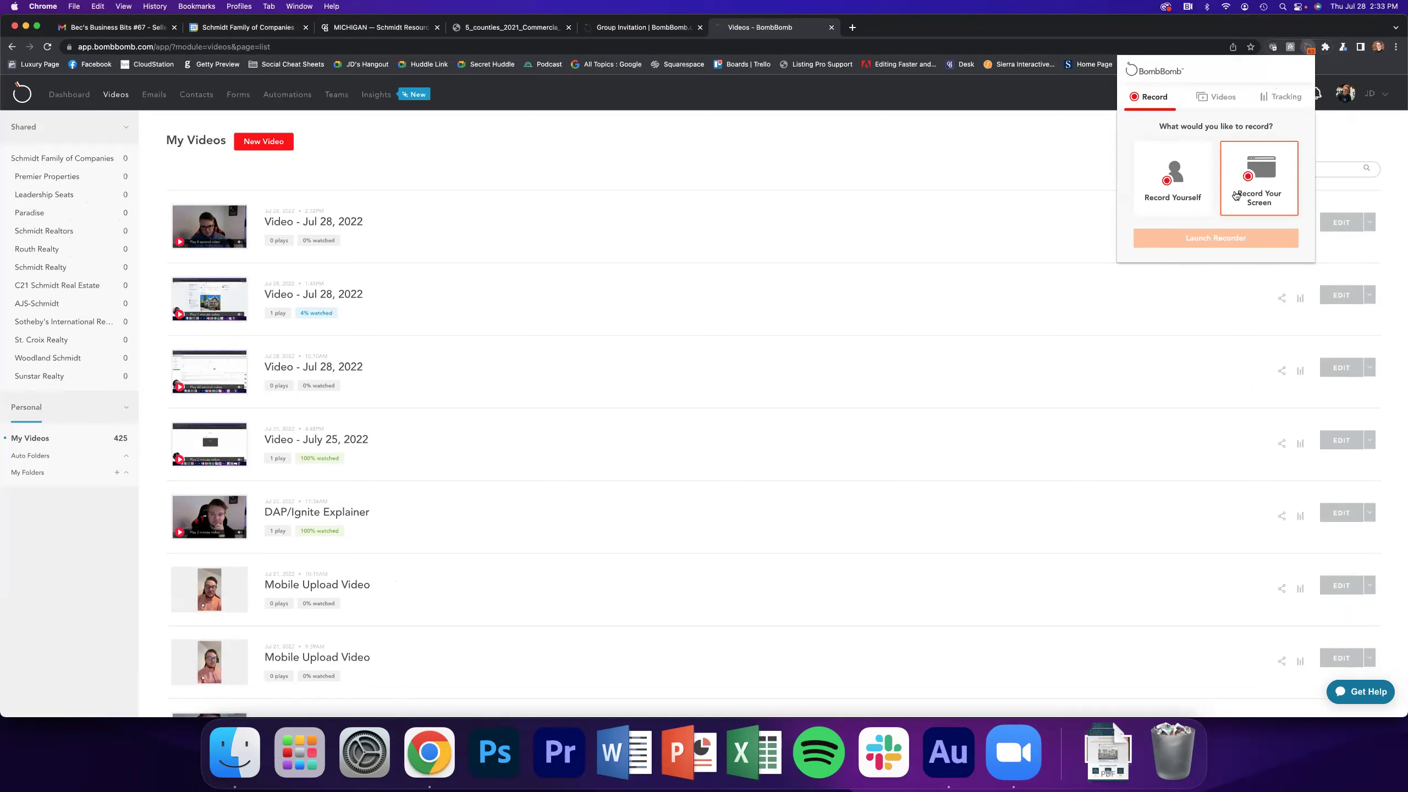
Choose Record Your Screen in the extension popup and launch the Screen Recorder
{"action": "left_click", "coordinate": [1271, 182]}
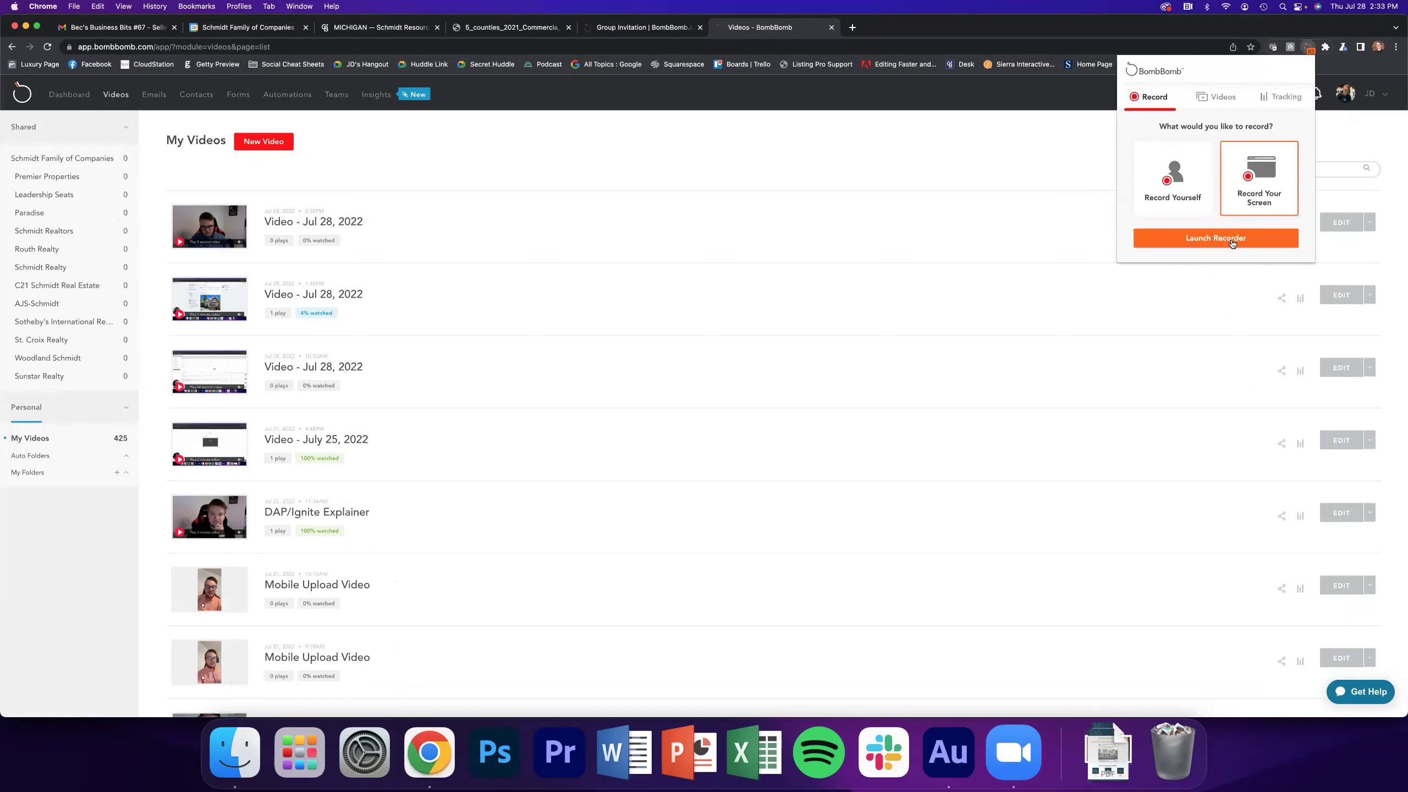
{"action": "left_click", "coordinate": [1231, 239]}
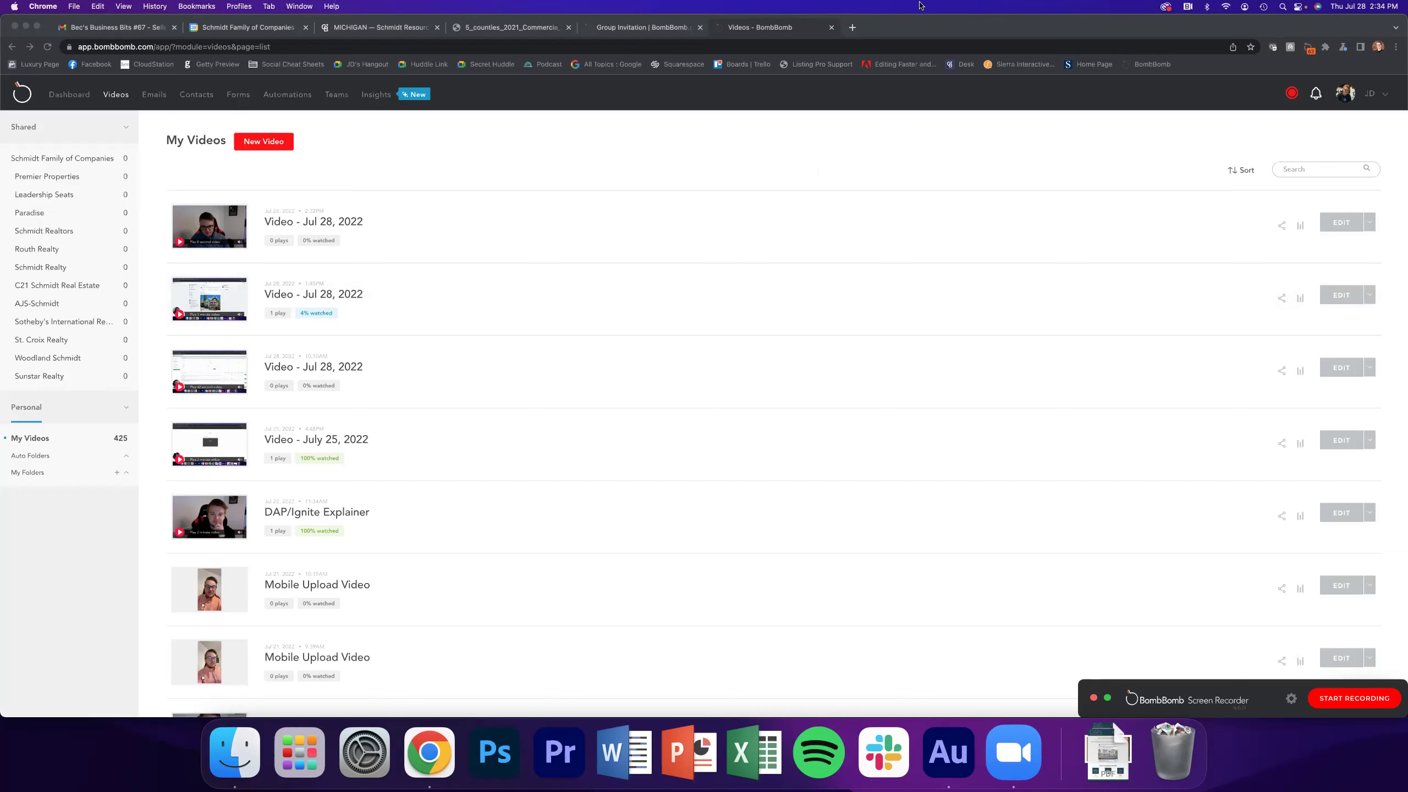
Open the agent site in a new tab and search listings for Holland, MI, USA
{"action": "key", "text": "super+t"}
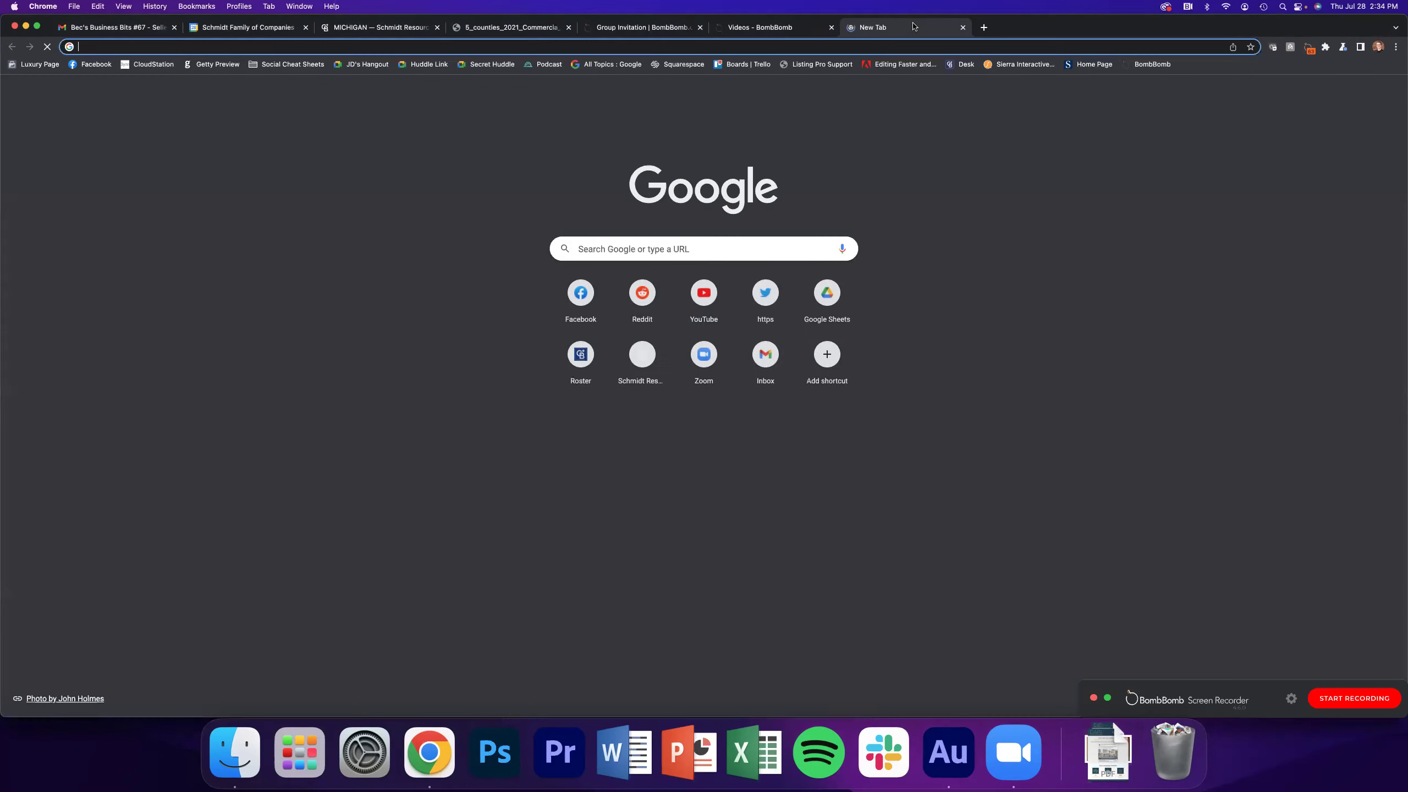
{"action": "type", "text": "jd"}
{"action": "key", "text": "Return"}
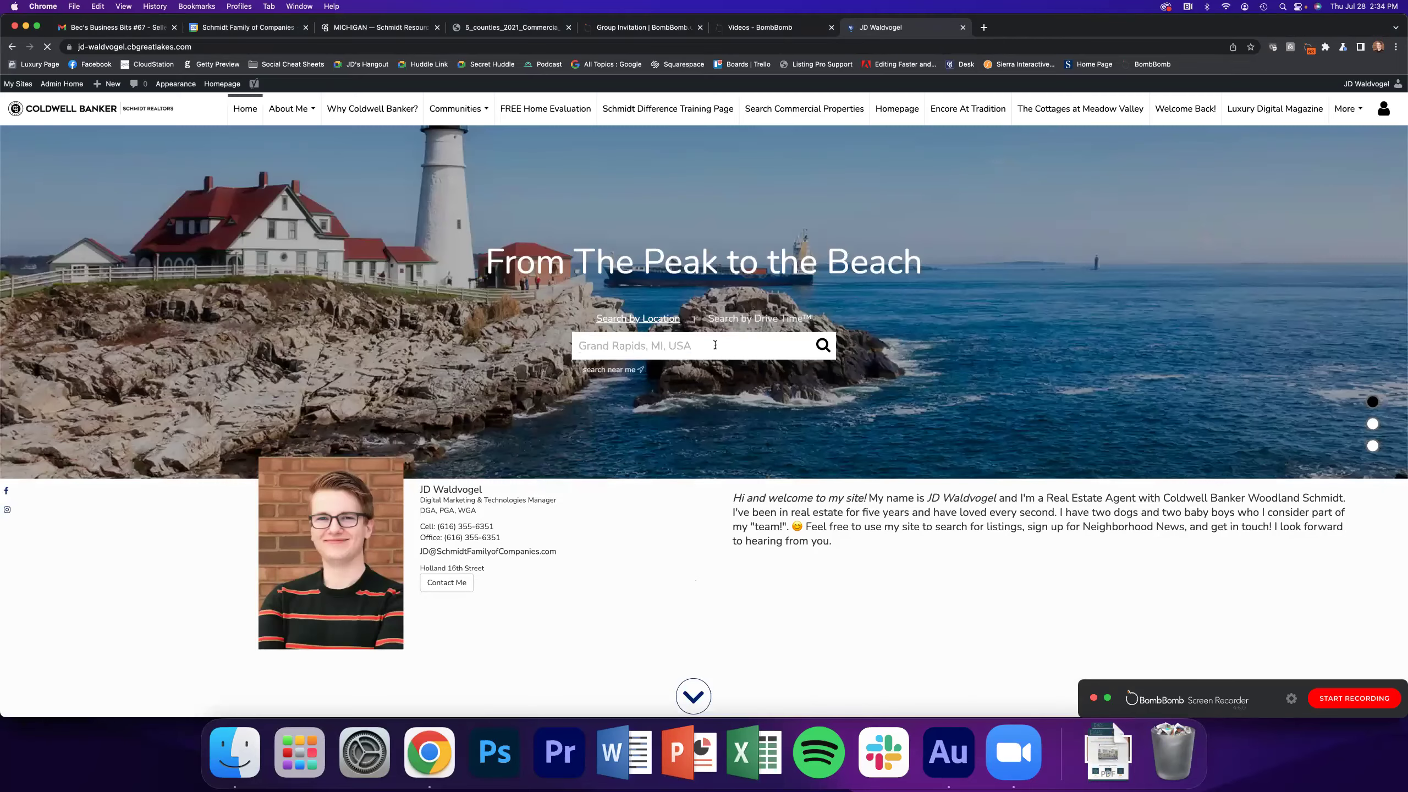
{"action": "left_click", "coordinate": [715, 345]}
{"action": "type", "text": "holla"}
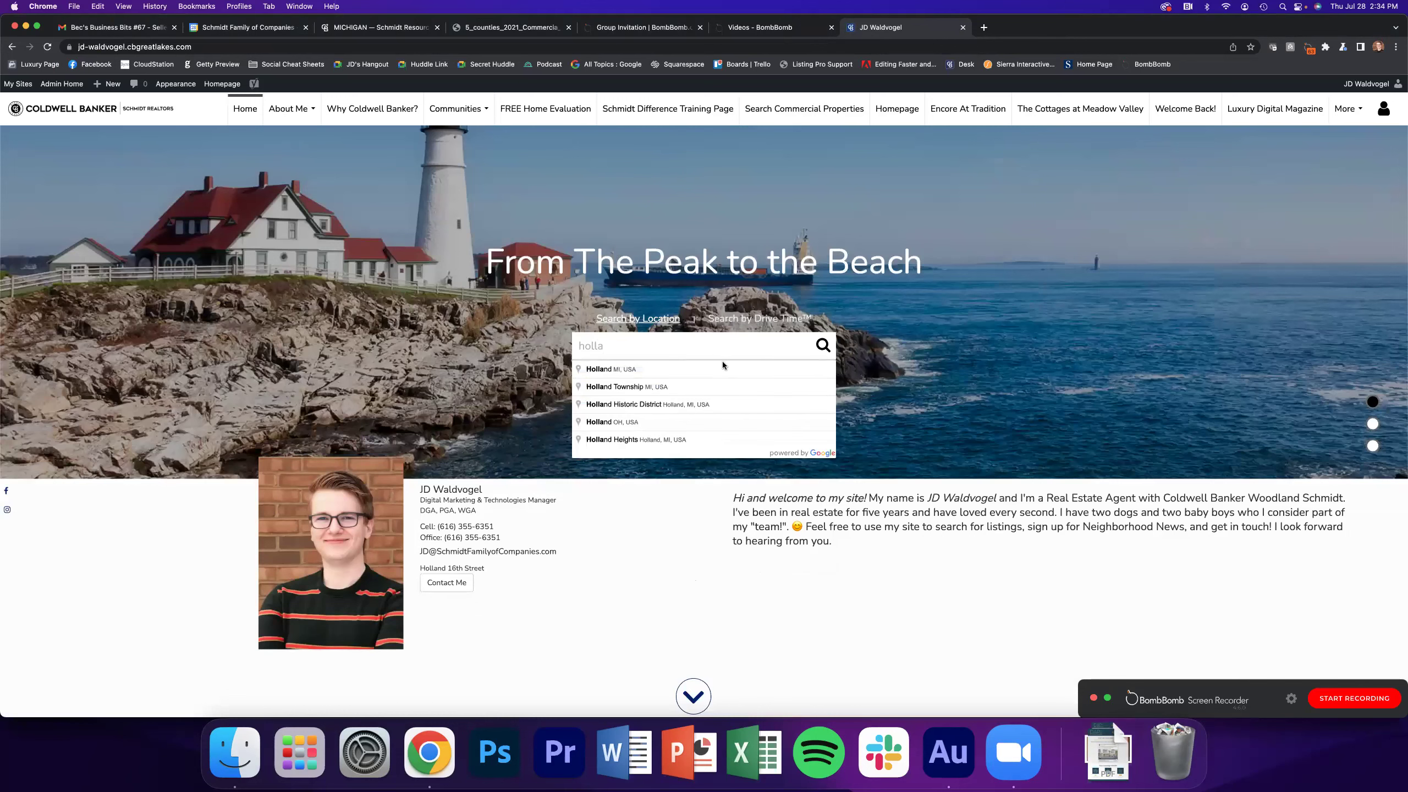
{"action": "left_click", "coordinate": [718, 369]}
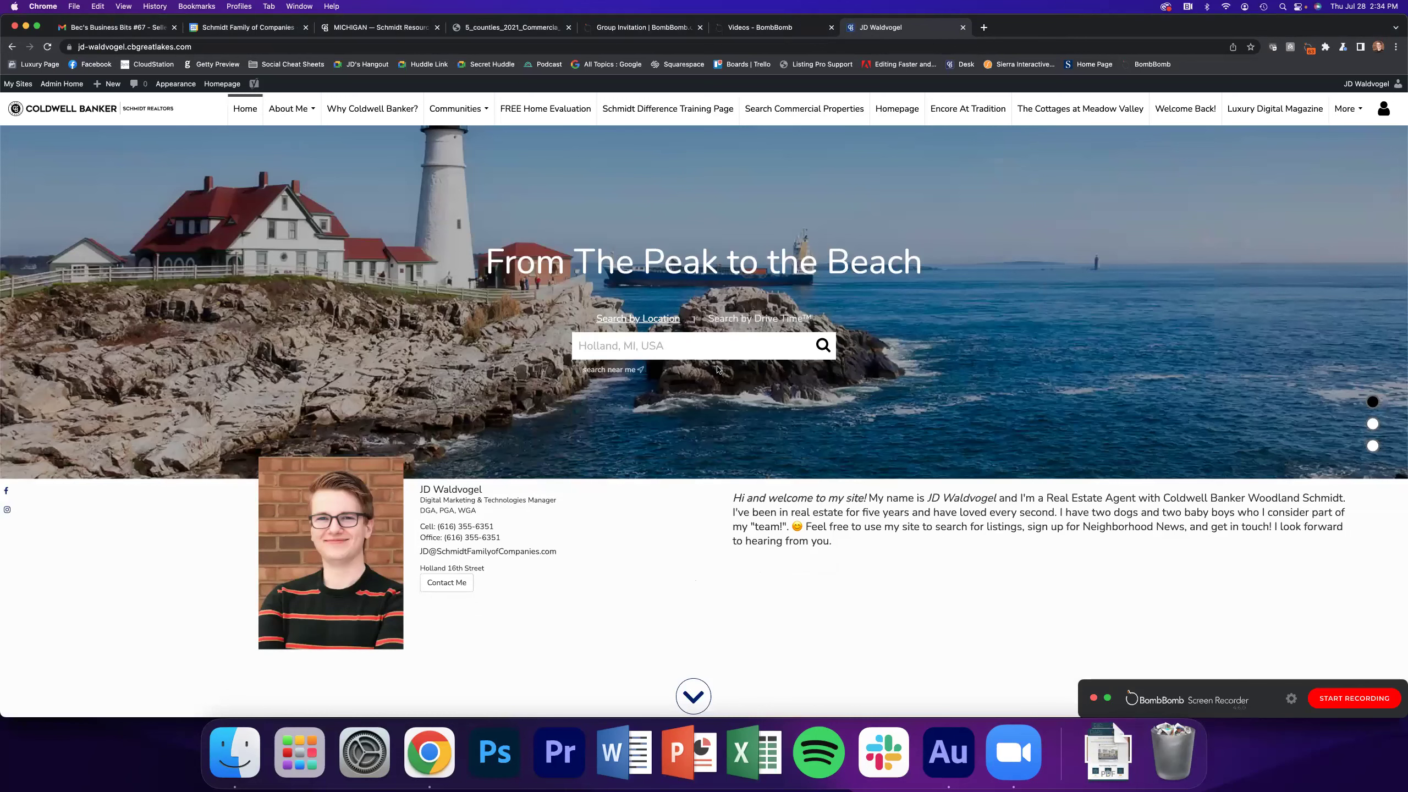
{"action": "left_click", "coordinate": [823, 346]}
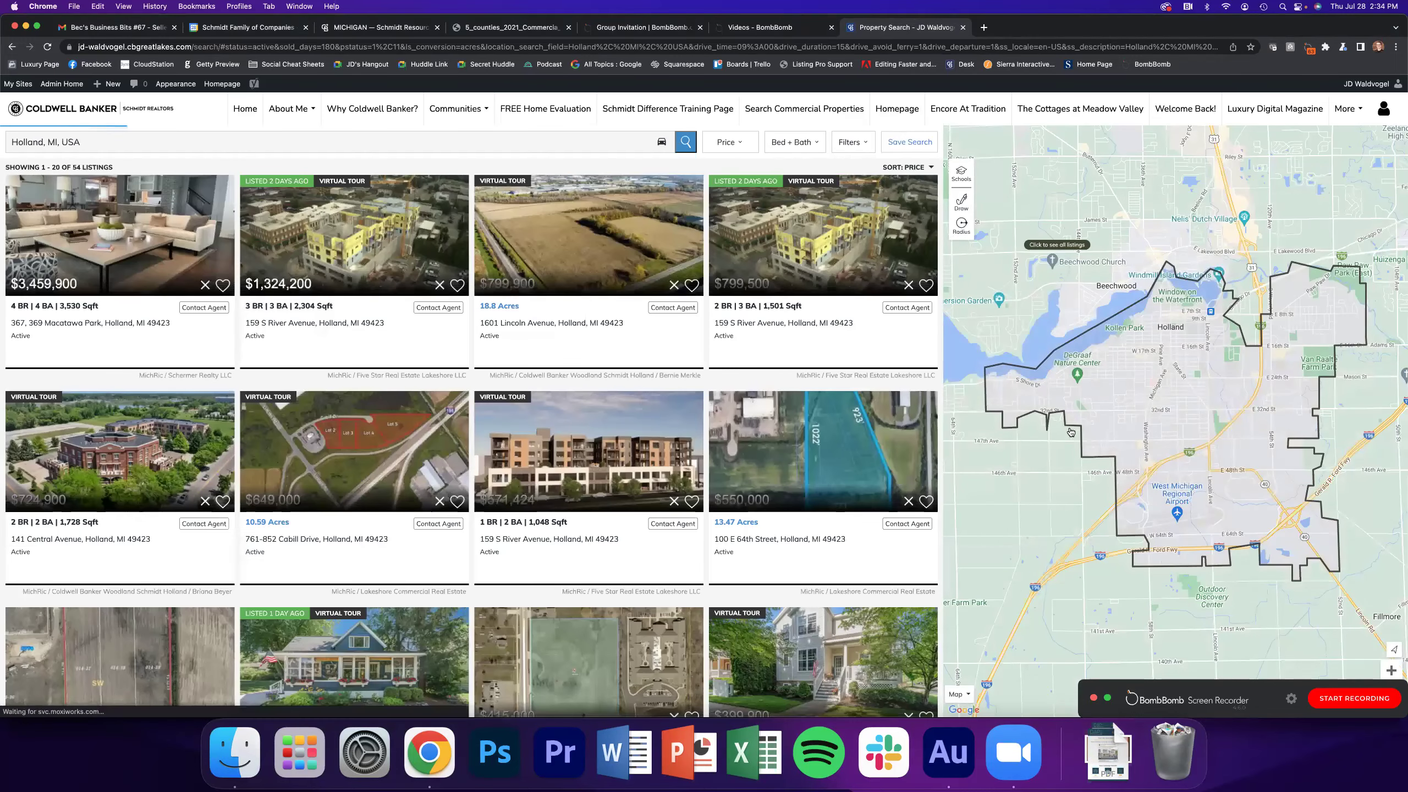
Zoom the map out and draw a freehand boundary around Holland, yielding 176 listings
{"action": "left_click_drag", "start_coordinate": [1233, 681], "coordinate": [930, 679]}
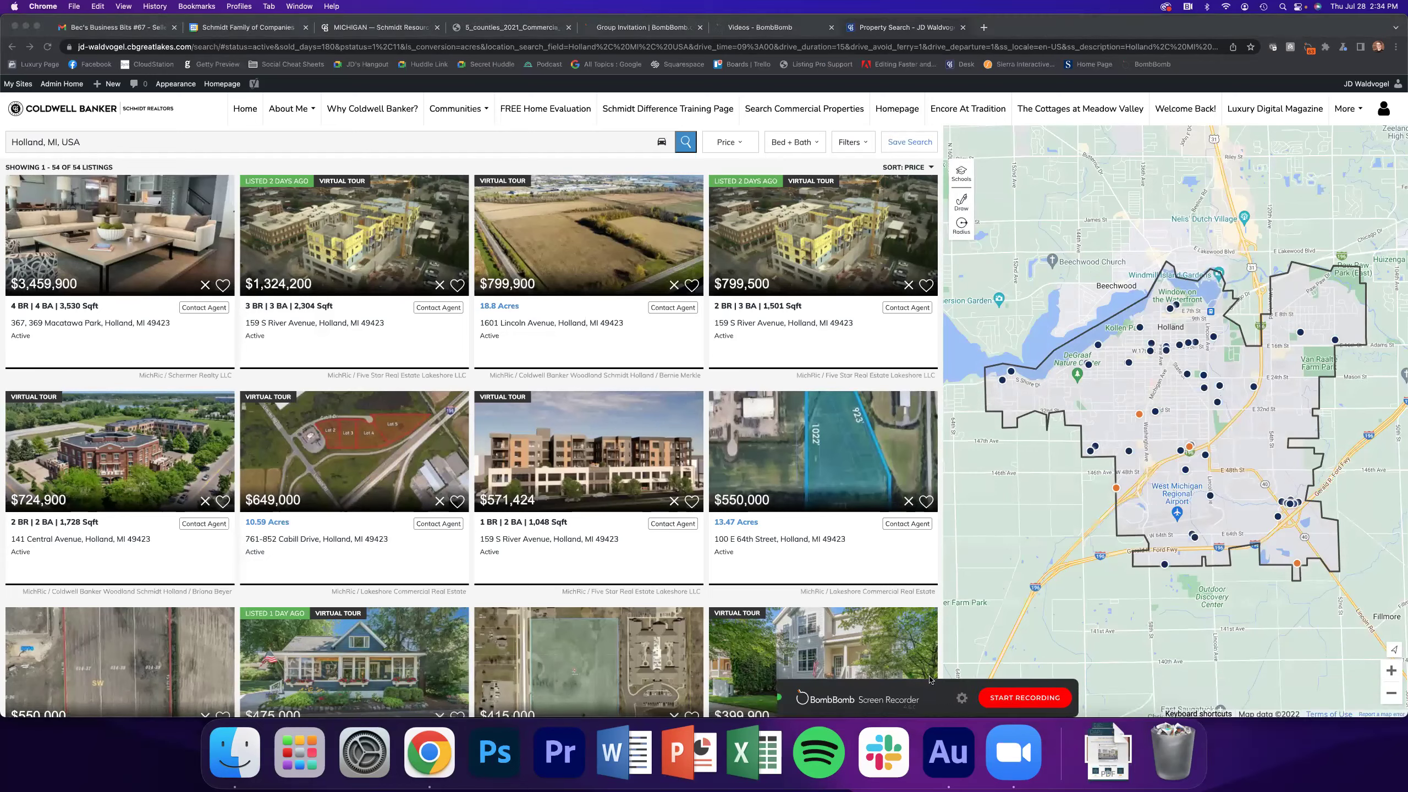
{"action": "left_click", "coordinate": [1392, 694]}
{"action": "left_click", "coordinate": [1392, 693]}
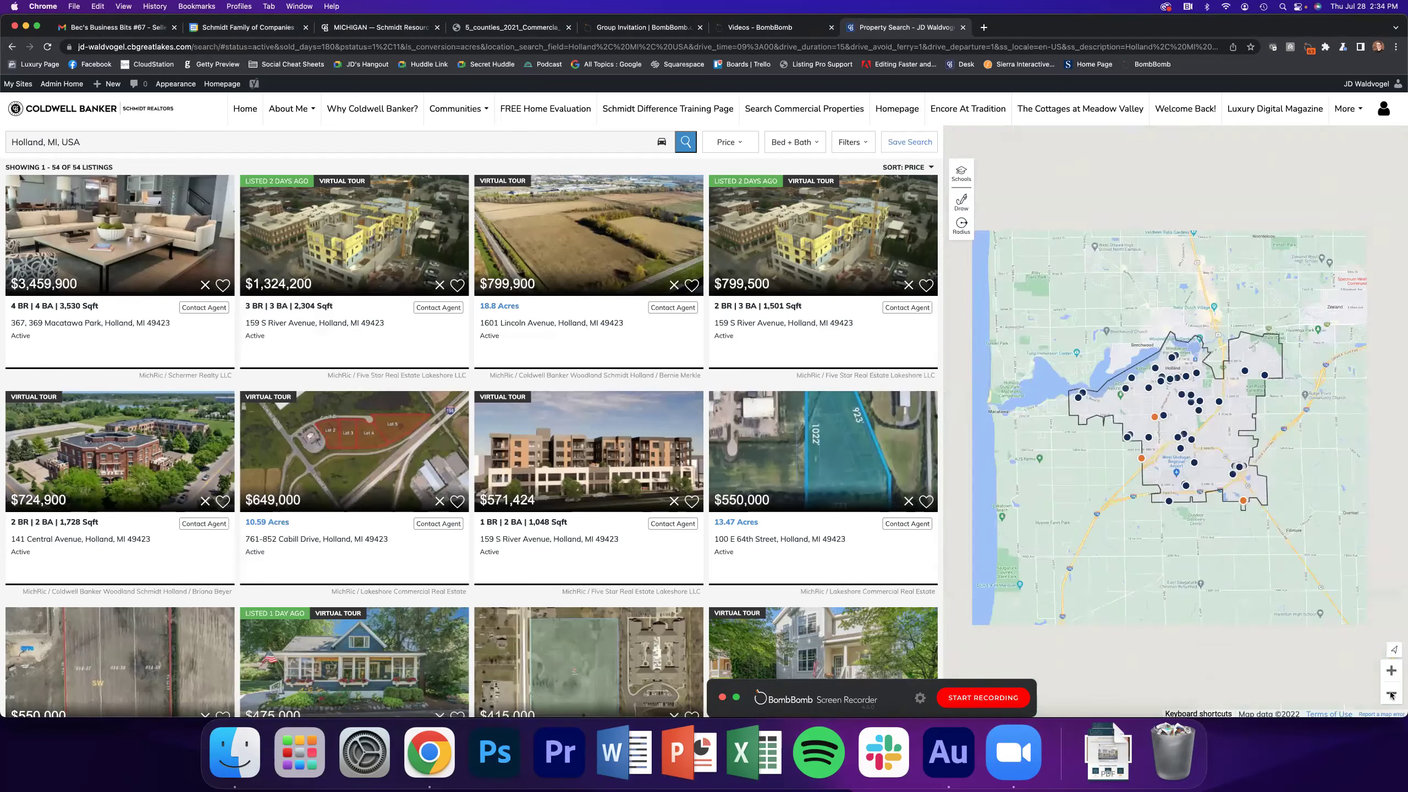
{"action": "left_click", "coordinate": [971, 207]}
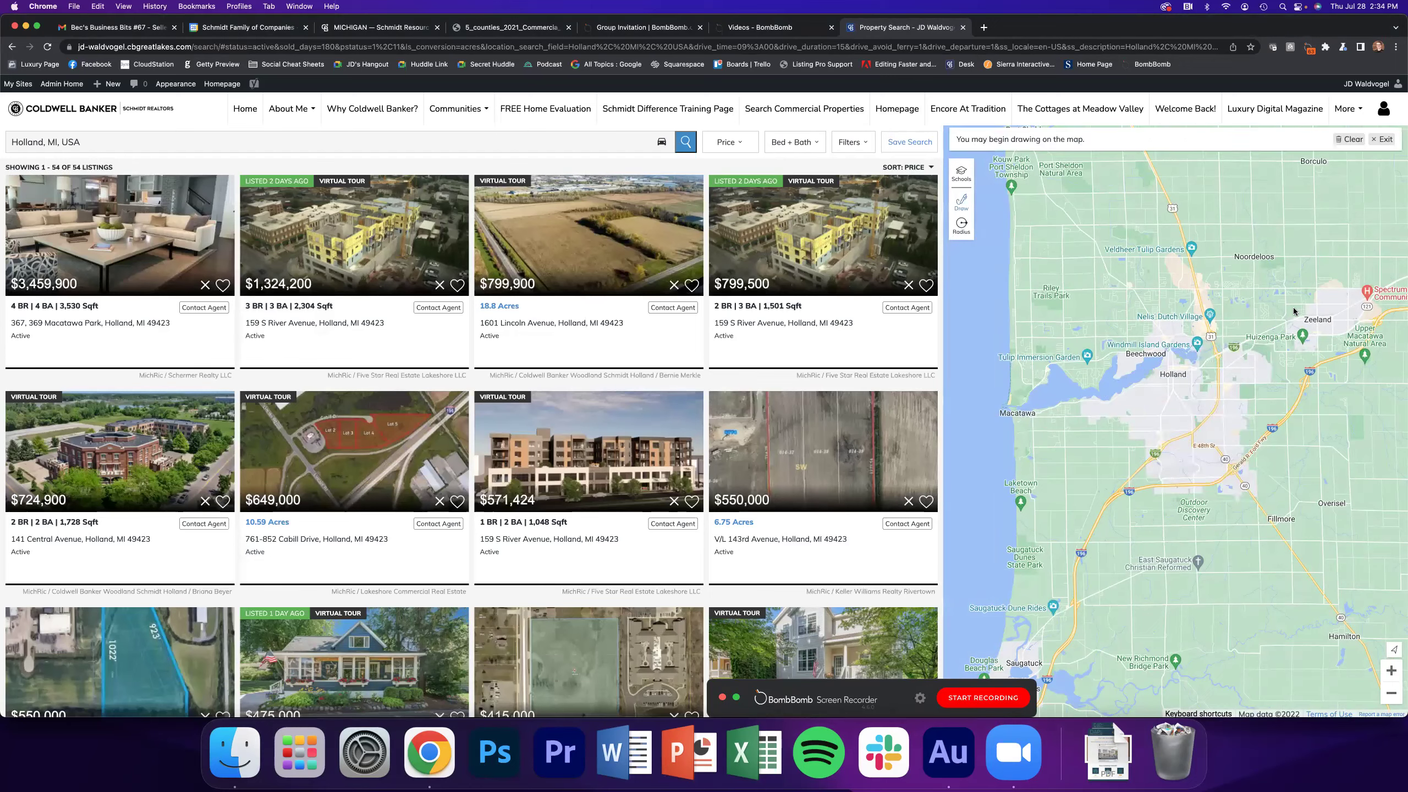
{"action": "mouse_move", "coordinate": [1214, 295]}
{"action": "left_mouse_down"}
{"action": "mouse_move", "coordinate": [1063, 280]}
{"action": "mouse_move", "coordinate": [1018, 332]}
{"action": "mouse_move", "coordinate": [1002, 400]}
{"action": "mouse_move", "coordinate": [1022, 513]}
{"action": "mouse_move", "coordinate": [1010, 572]}
{"action": "mouse_move", "coordinate": [1048, 587]}
{"action": "mouse_move", "coordinate": [1147, 546]}
{"action": "mouse_move", "coordinate": [1307, 438]}
{"action": "mouse_move", "coordinate": [1365, 375]}
{"action": "mouse_move", "coordinate": [1393, 314]}
{"action": "mouse_move", "coordinate": [1328, 256]}
{"action": "mouse_move", "coordinate": [1177, 289]}
{"action": "left_mouse_up"}
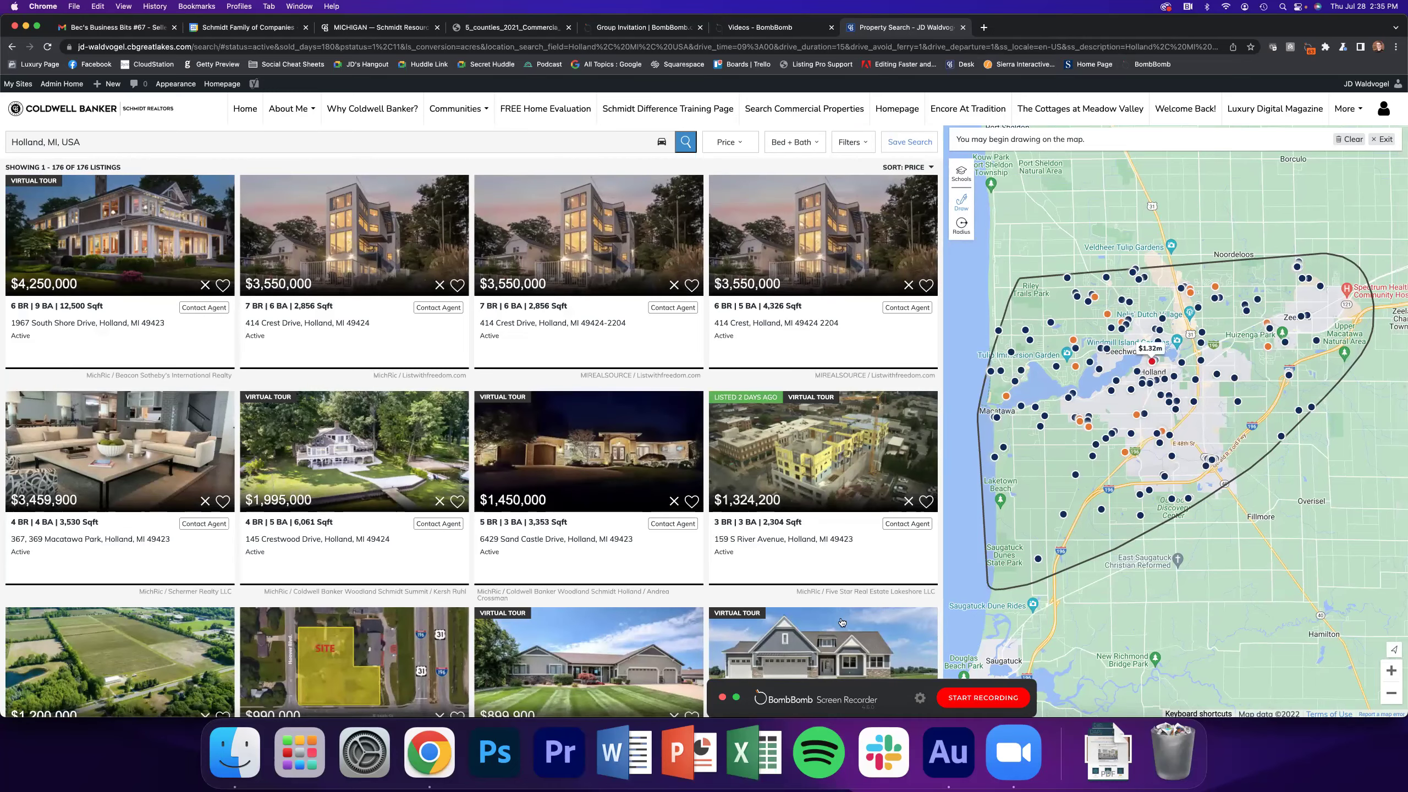
{"action": "left_click_drag", "start_coordinate": [898, 699], "coordinate": [1220, 699]}
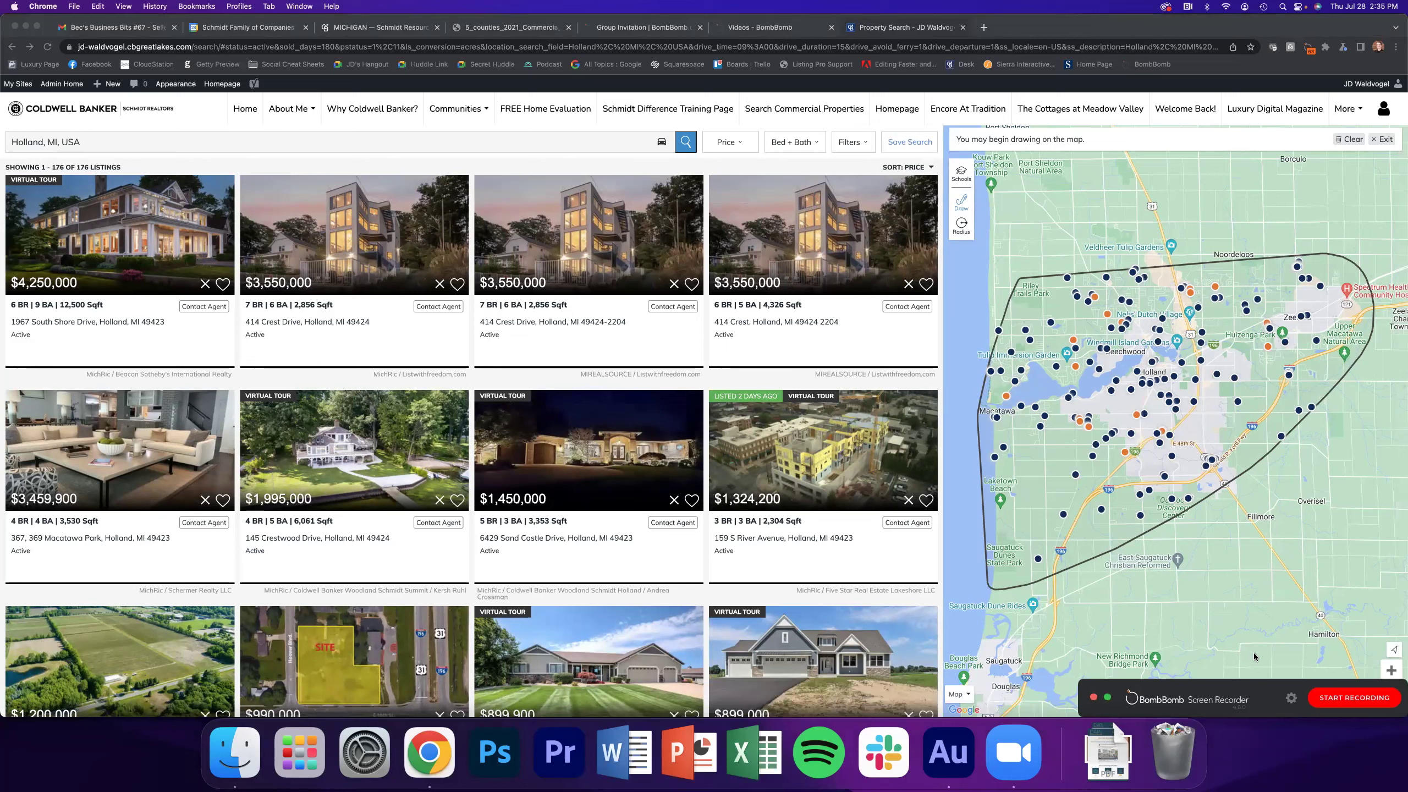
{"action": "left_click", "coordinate": [1093, 698]}
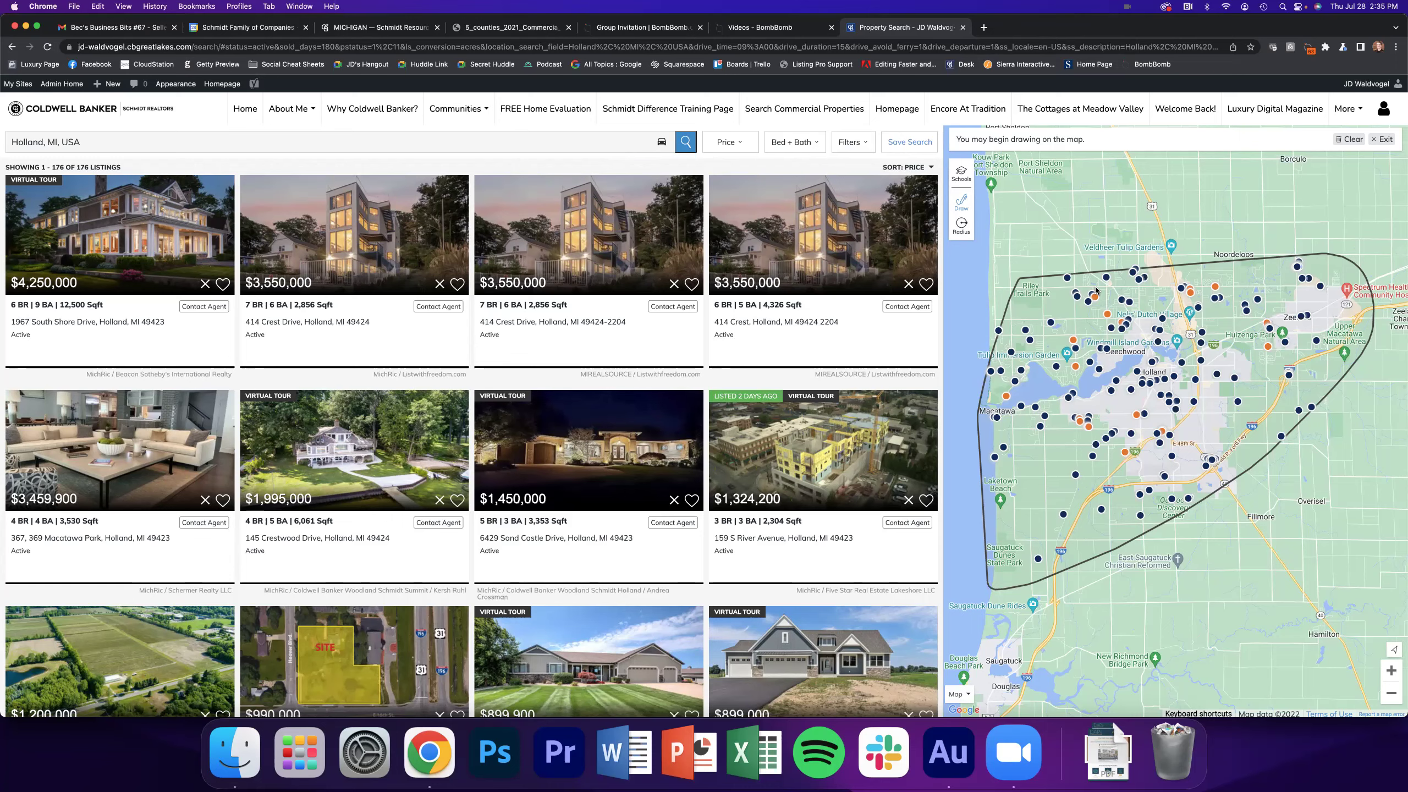
Open a saved video's Share Your Video window, scrub its preview to 1:40, then close it
{"action": "left_click", "coordinate": [783, 32]}
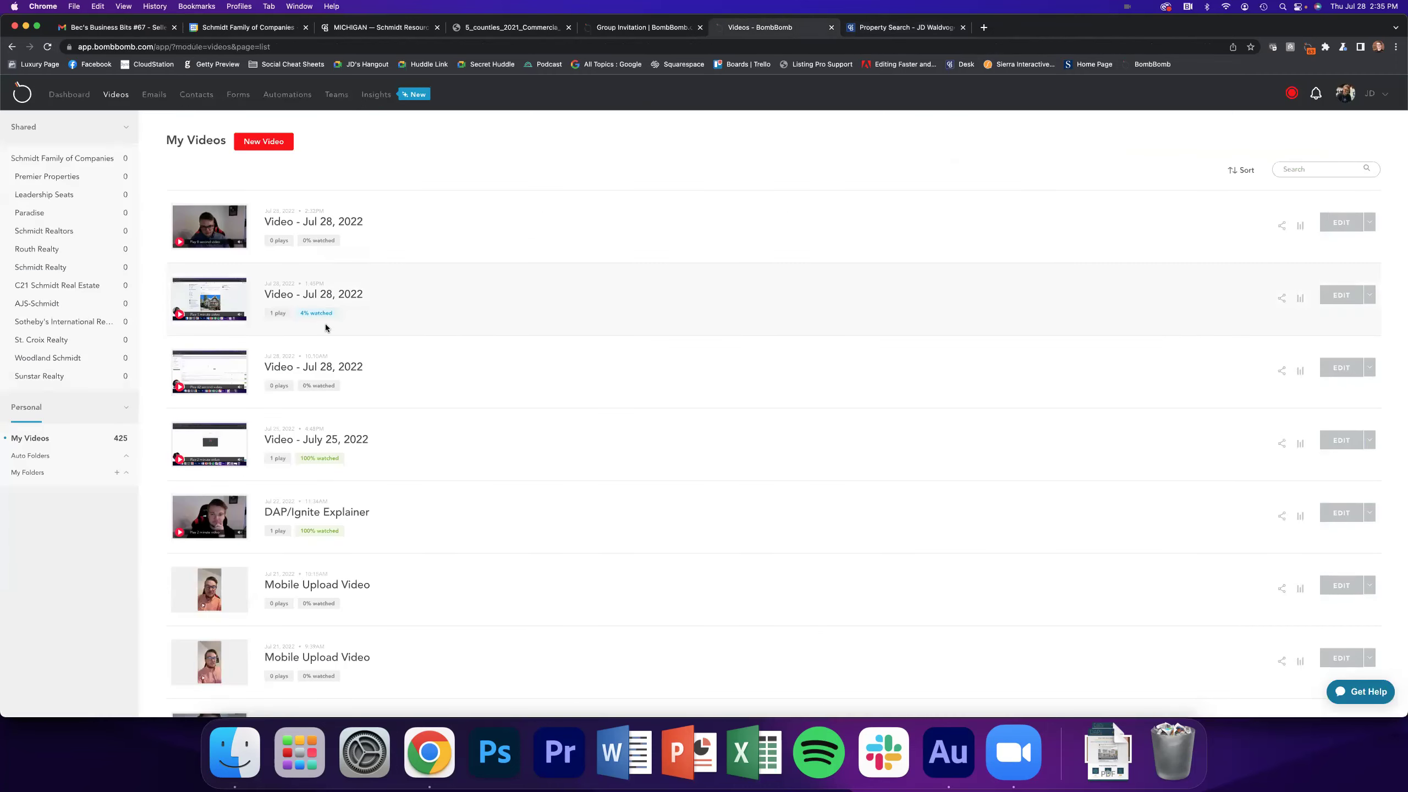
{"action": "scroll", "coordinate": [326, 328], "scroll_direction": "down", "scroll_amount": 3}
{"action": "left_click", "coordinate": [229, 373]}
{"action": "left_click", "coordinate": [608, 361]}
{"action": "left_click", "coordinate": [613, 352]}
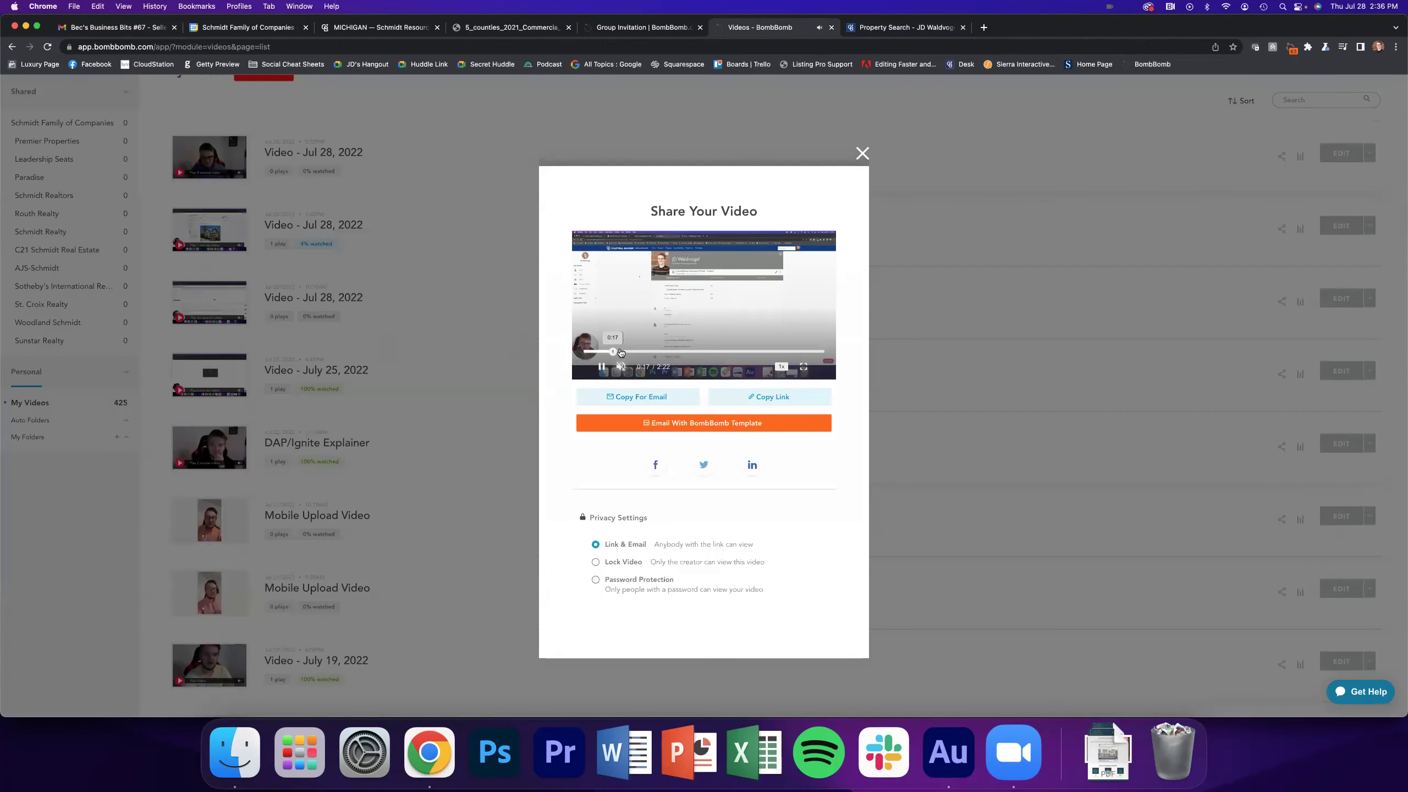
{"action": "left_click", "coordinate": [681, 351]}
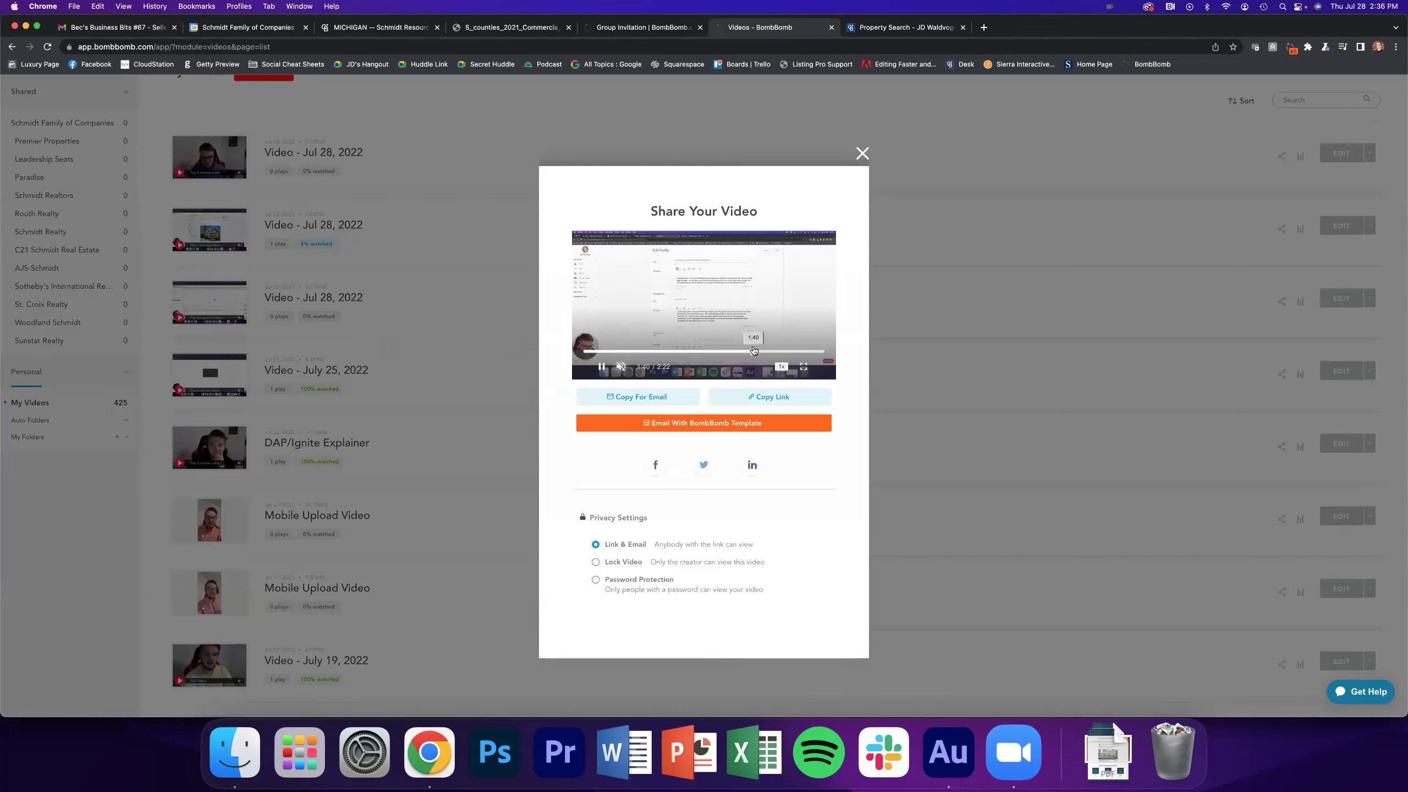
{"action": "left_click", "coordinate": [754, 352]}
{"action": "left_click", "coordinate": [863, 153]}
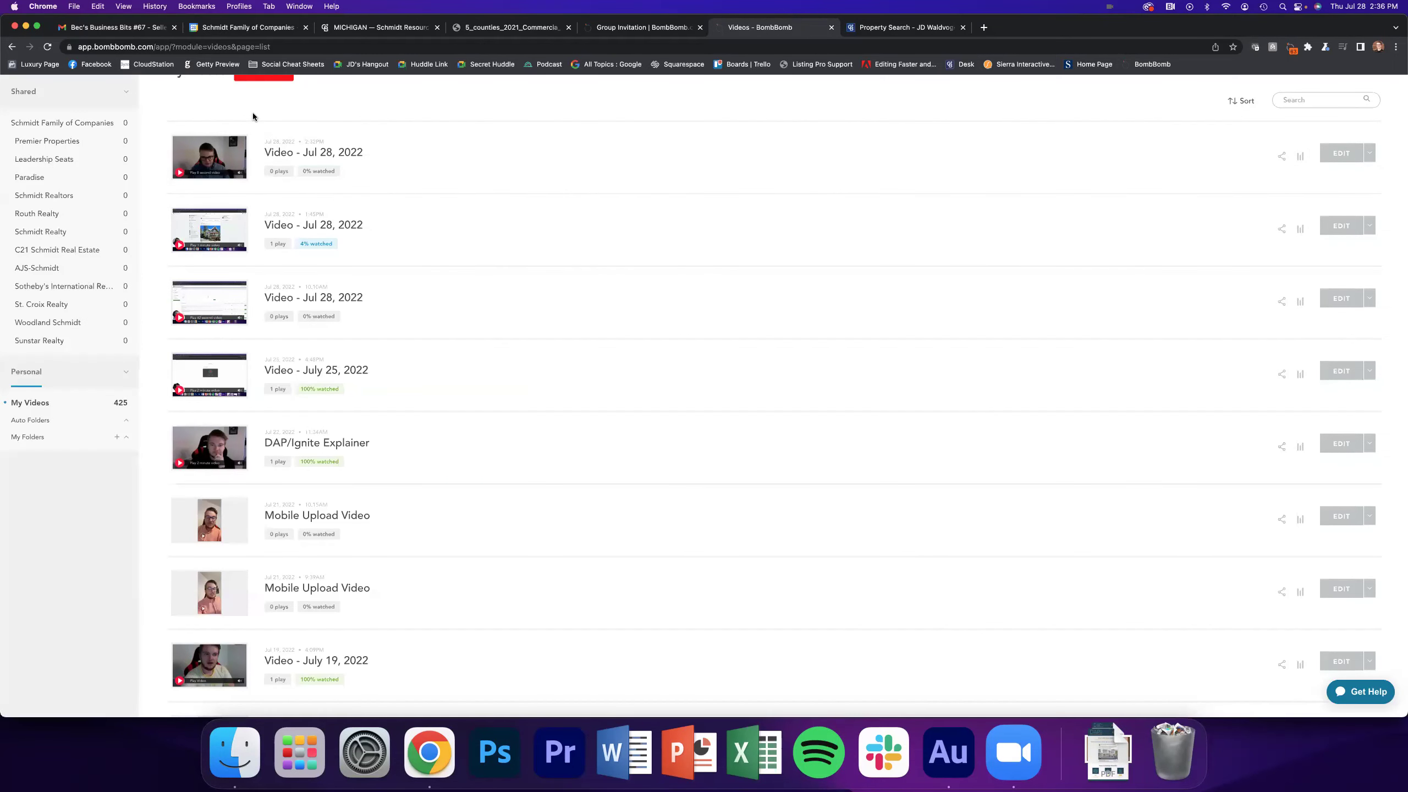
Scroll the My Videos library back to the top
{"action": "scroll", "coordinate": [222, 167], "scroll_direction": "up", "scroll_amount": 2}
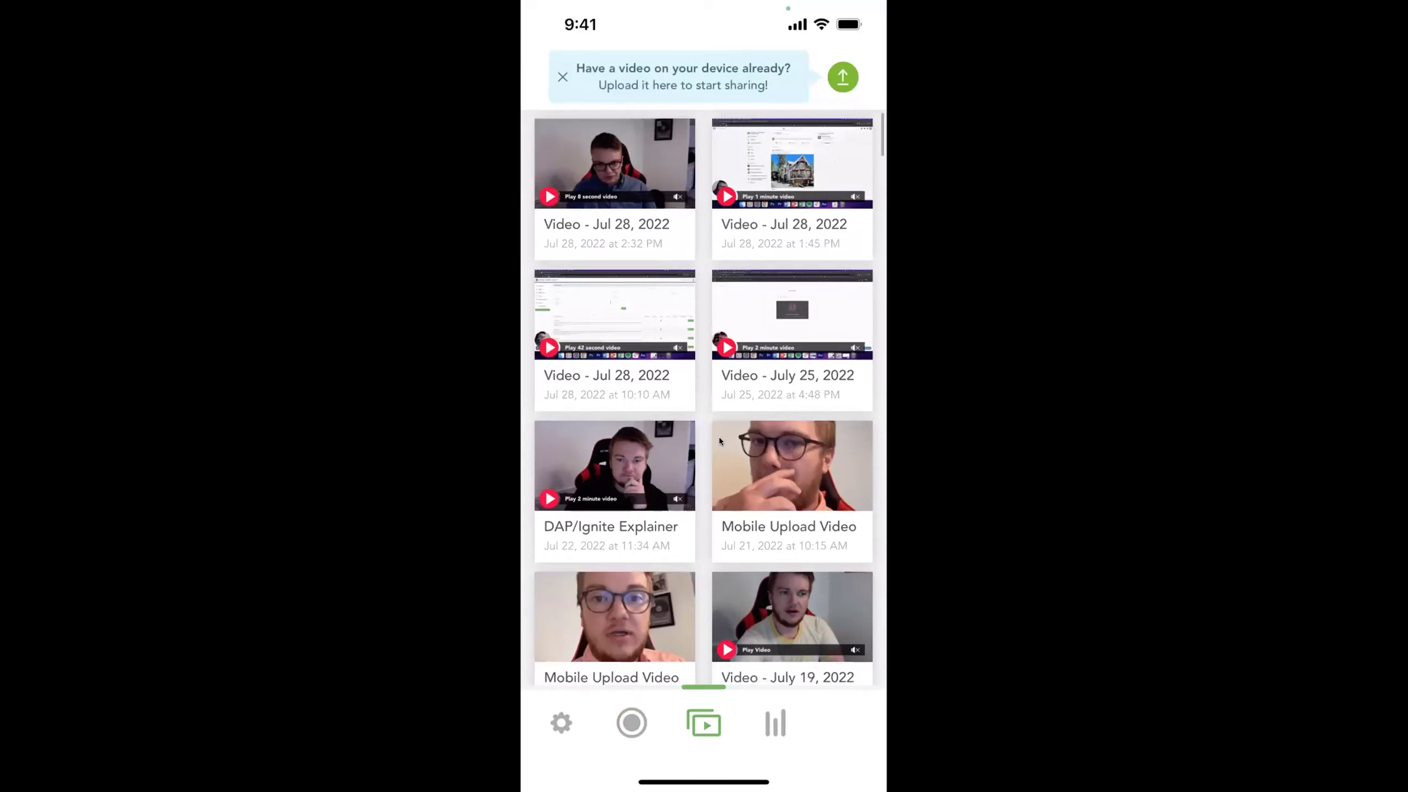
Scroll down and back up through the mobile app's grid of Jul 28 and older videos
{"action": "scroll", "coordinate": [720, 437], "scroll_direction": "down", "scroll_amount": 10}
{"action": "scroll", "coordinate": [720, 440], "scroll_direction": "up", "scroll_amount": 12}
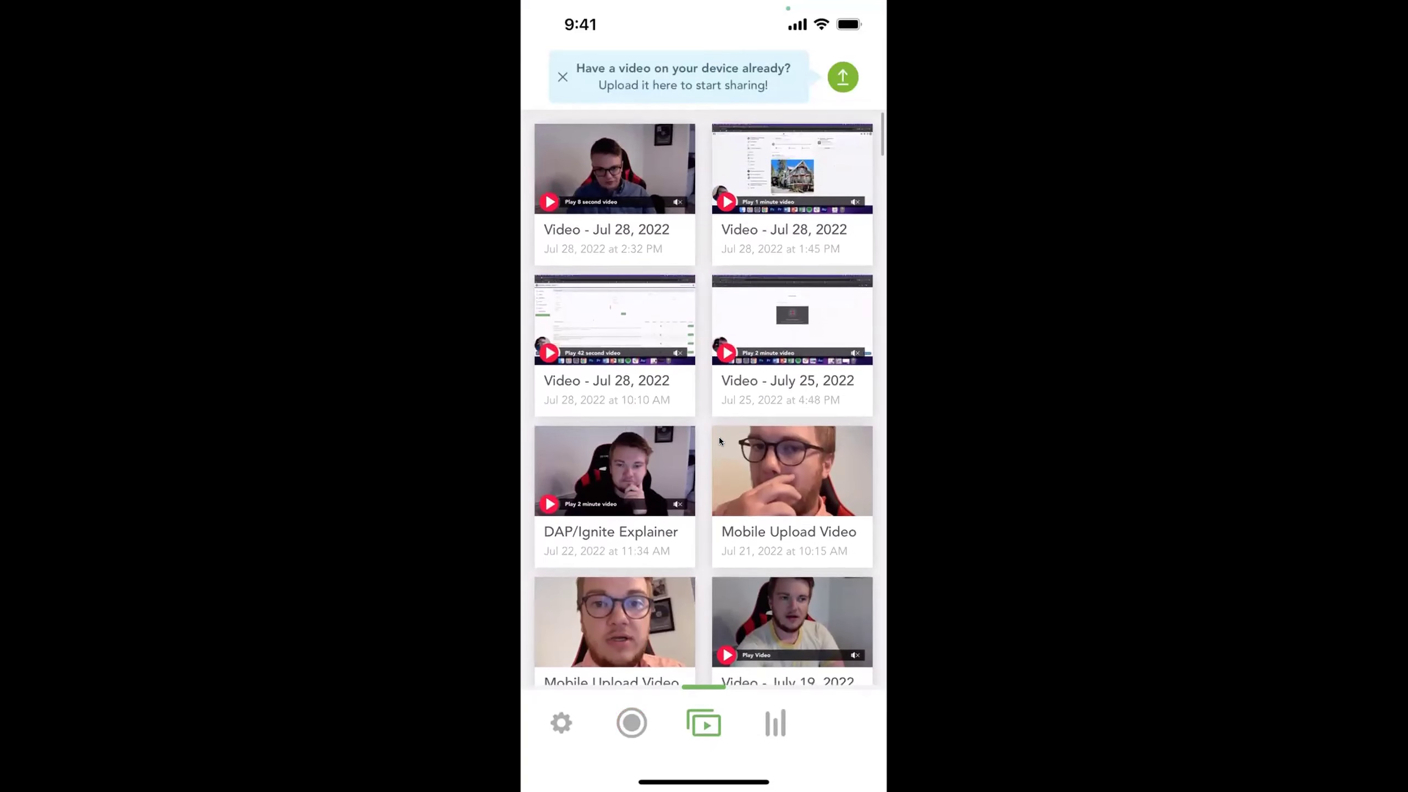